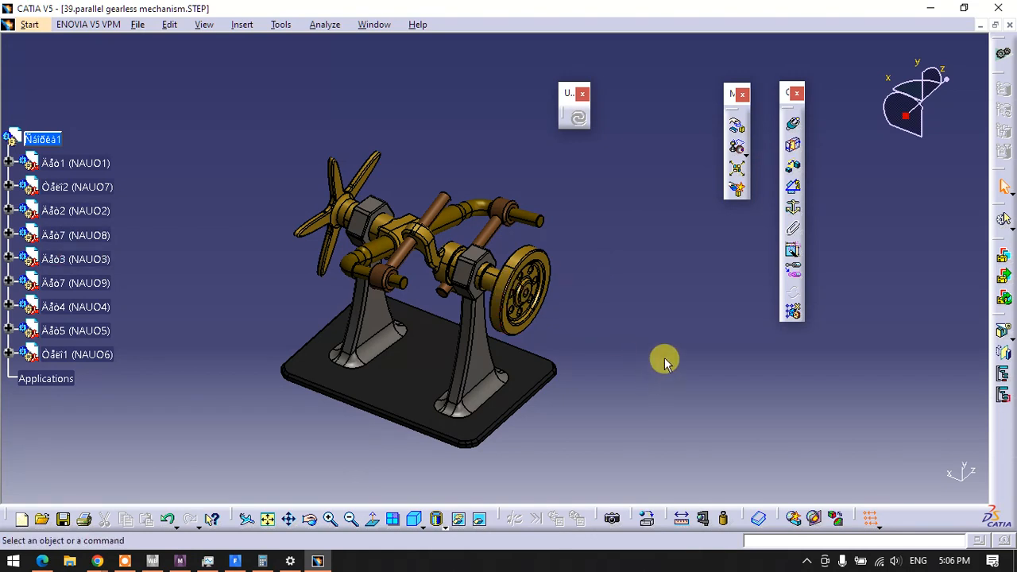
Explode the whole assembly in 3D at all levels to inspect its separated parts, and undo the explosion
left_click(737, 170)
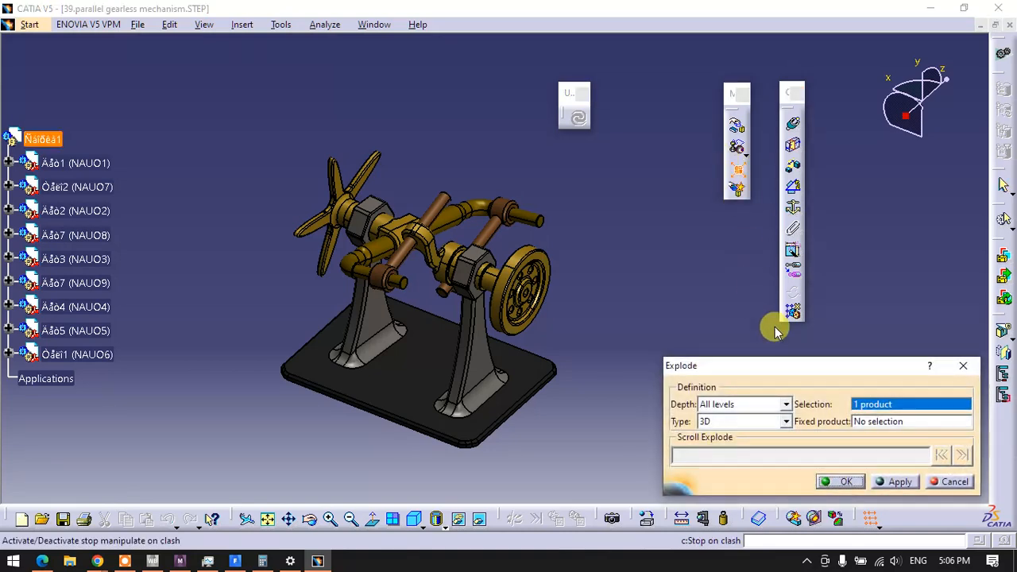
left_click(842, 482)
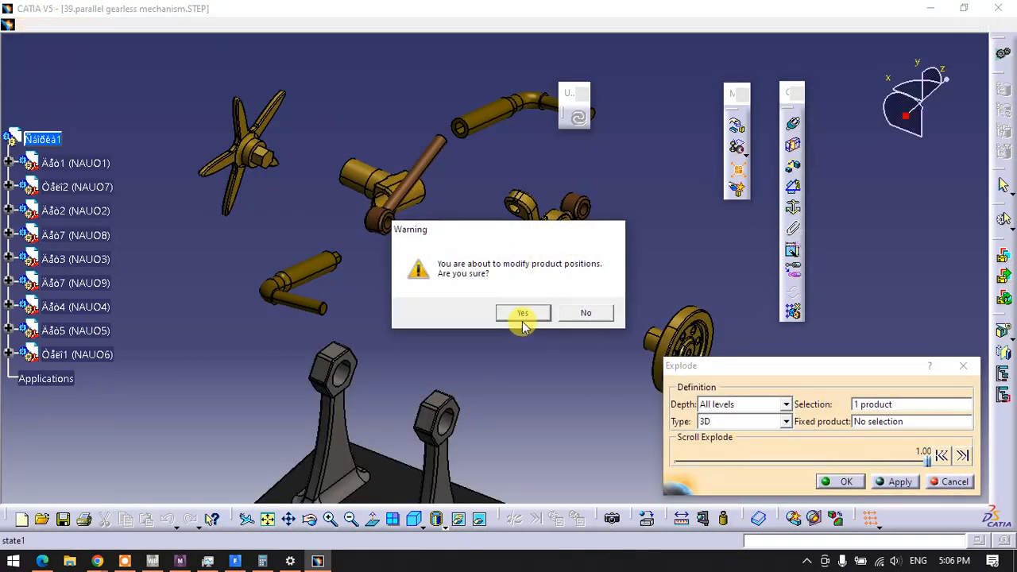
left_click(521, 313)
mouse_move(416, 334)
middle_mouse_down()
mouse_move(531, 354)
mouse_move(554, 345)
mouse_move(497, 346)
mouse_move(434, 329)
middle_mouse_up()
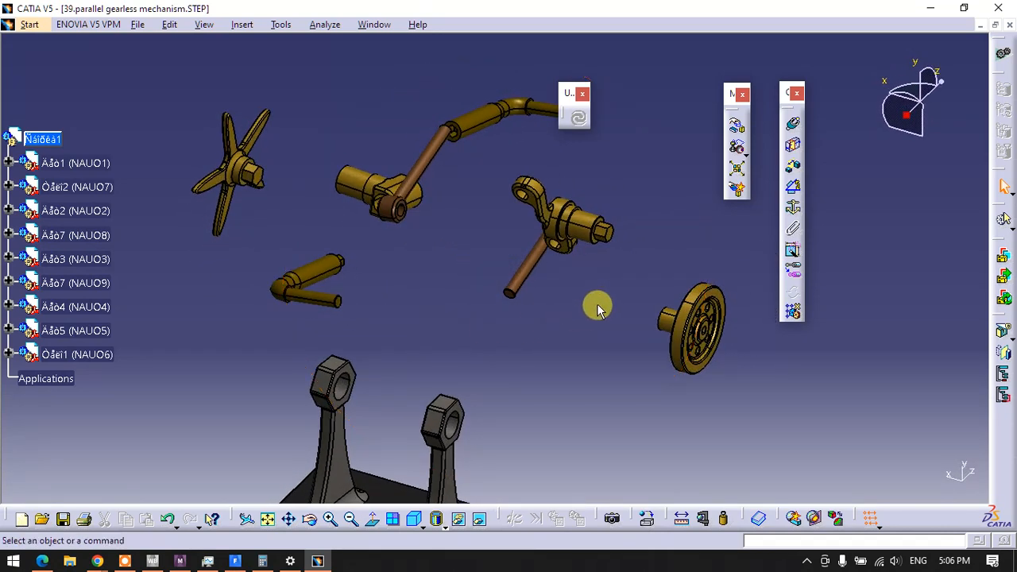
middle_click_drag(527, 345, 624, 331)
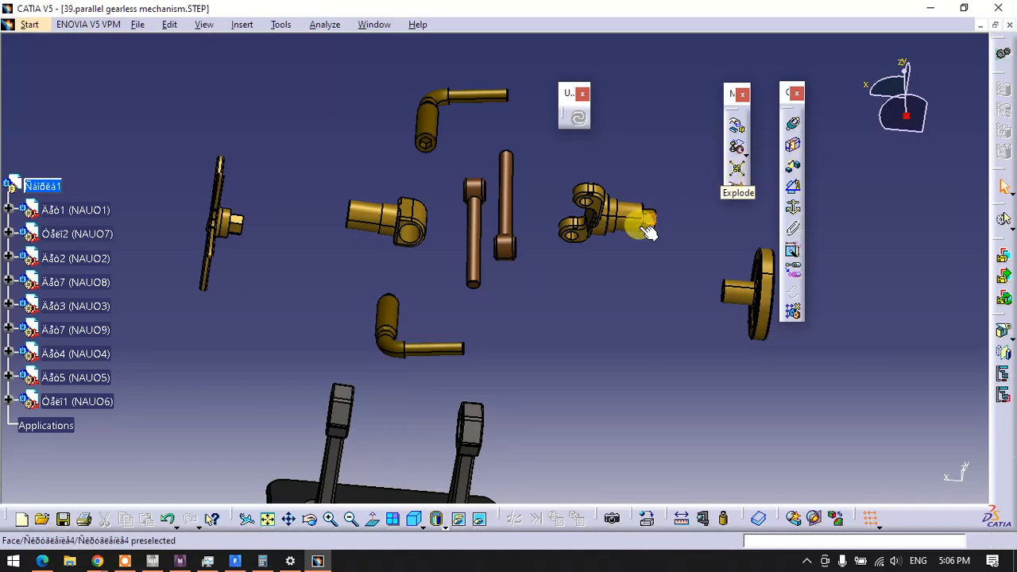
middle_click_drag(552, 318, 479, 263)
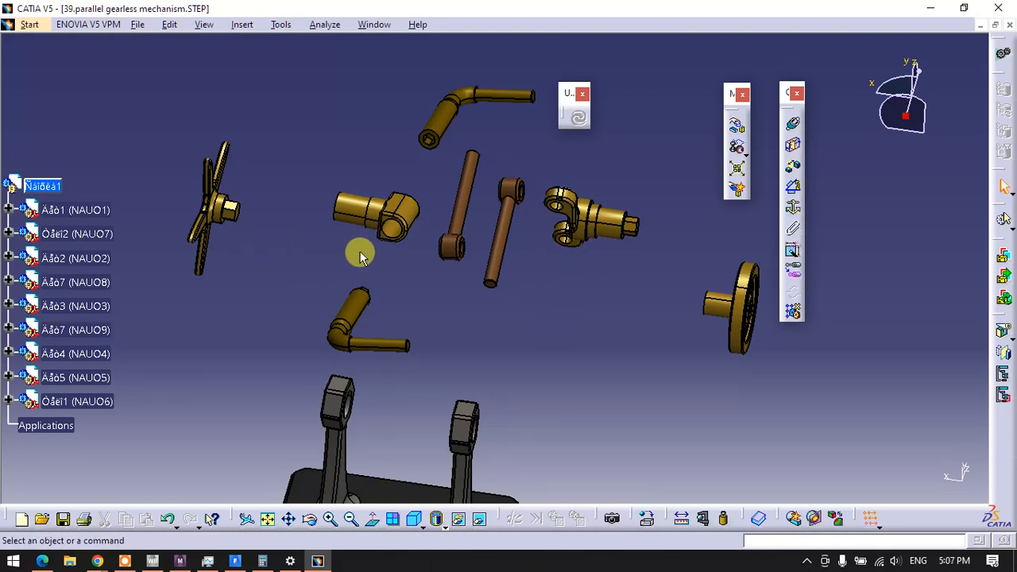
middle_click_drag(466, 295, 483, 237)
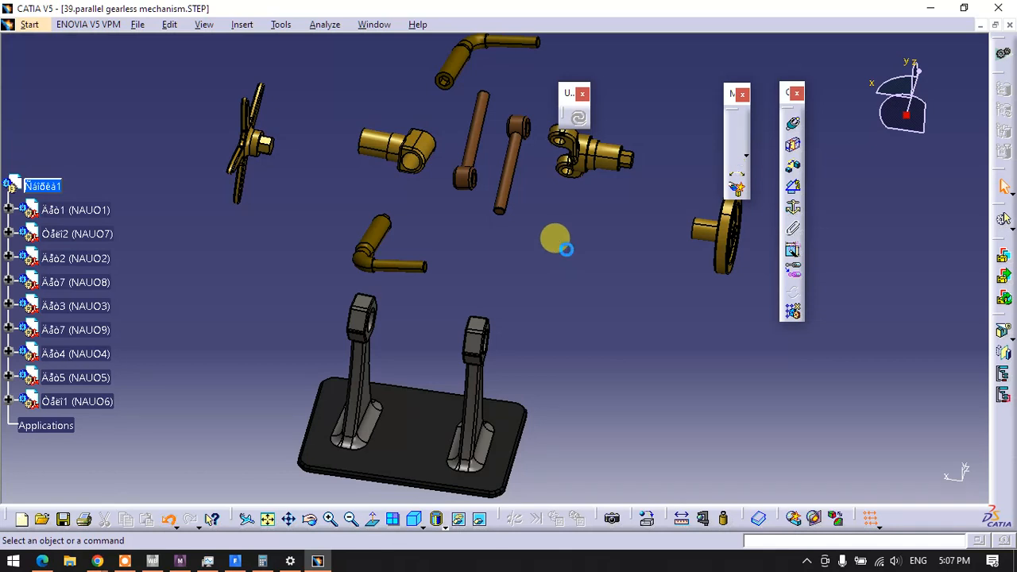
key("ctrl+z")
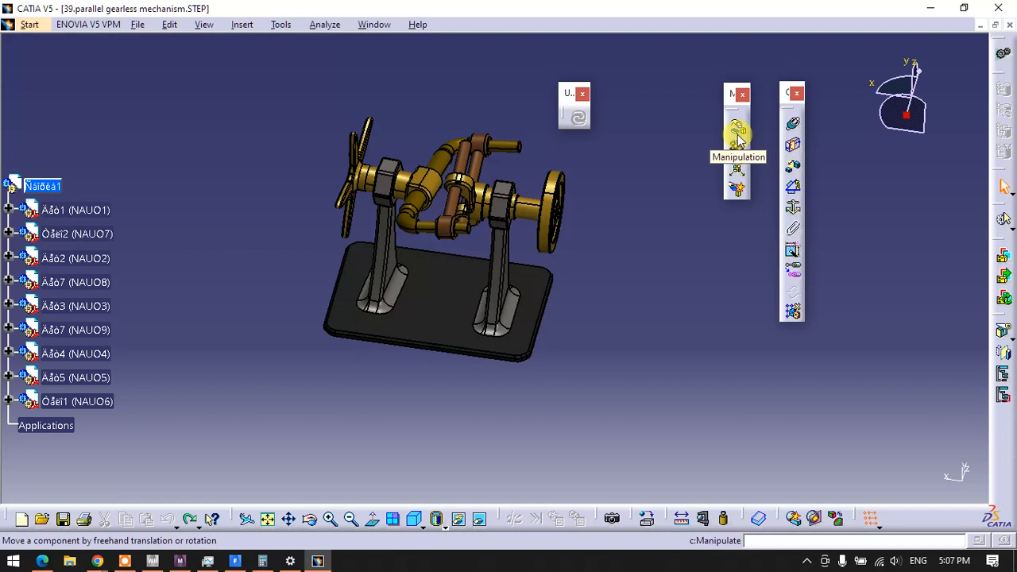
Place the Update toolbar clear of the model and open the constraints analysis for the whole assembly
left_click_drag(566, 97, 169, 89)
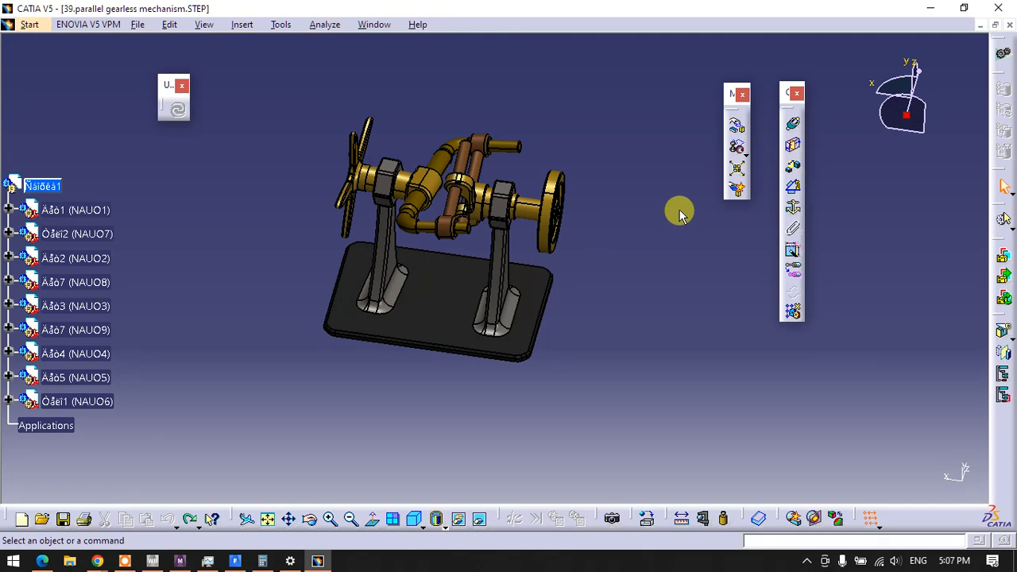
middle_click_drag(622, 334, 549, 395)
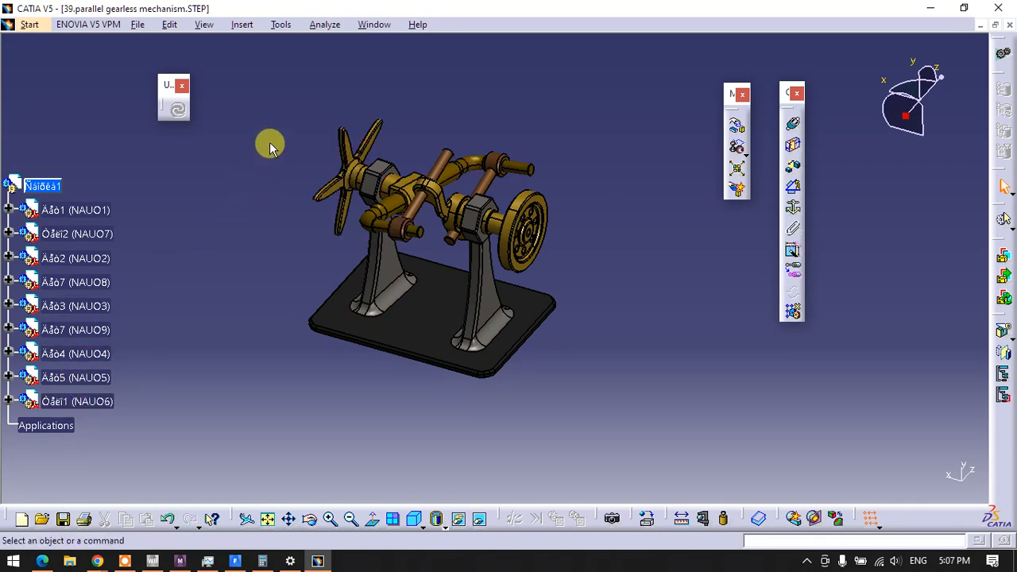
left_click(324, 24)
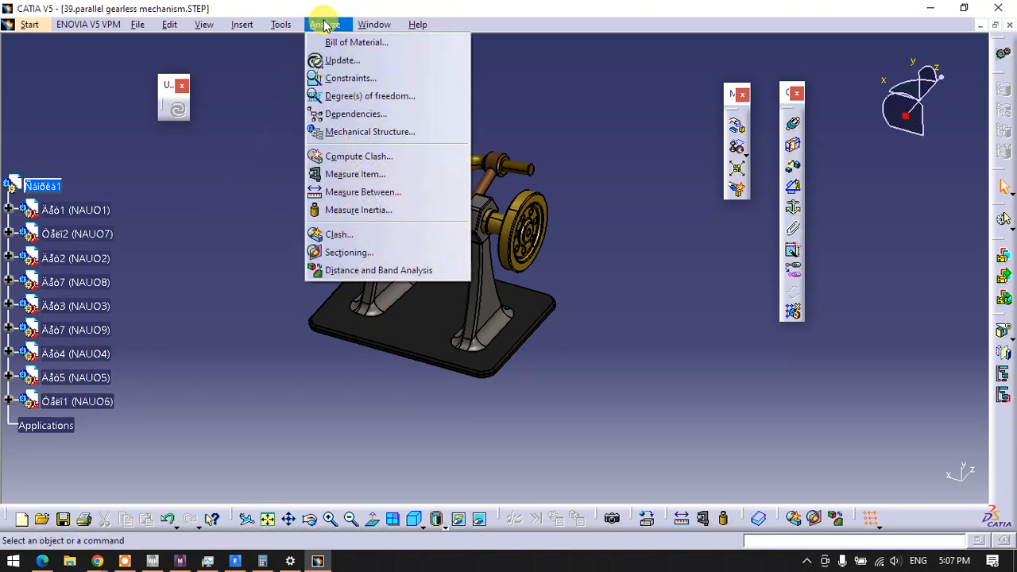
left_click(350, 80)
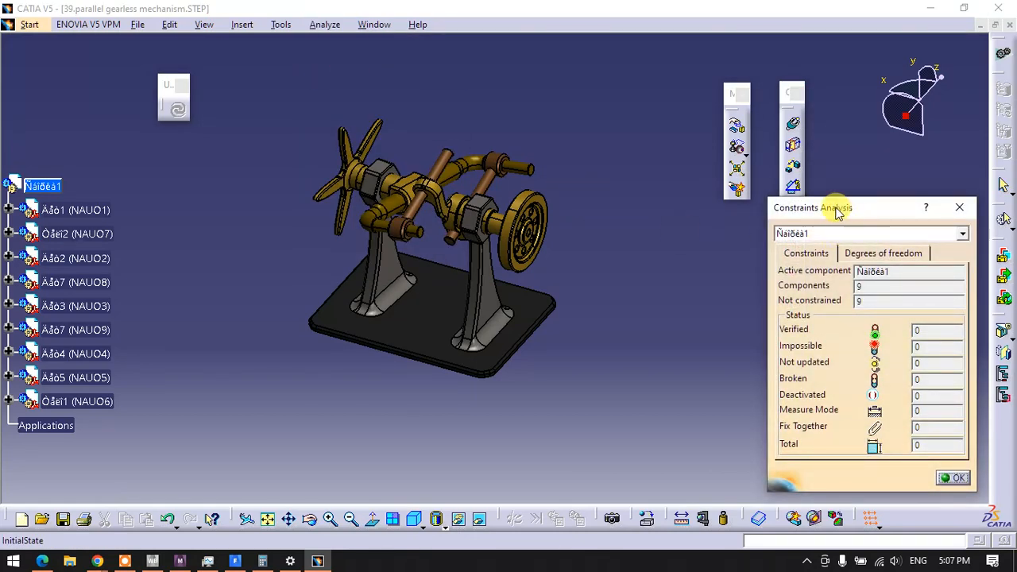
left_click_drag(837, 213, 704, 143)
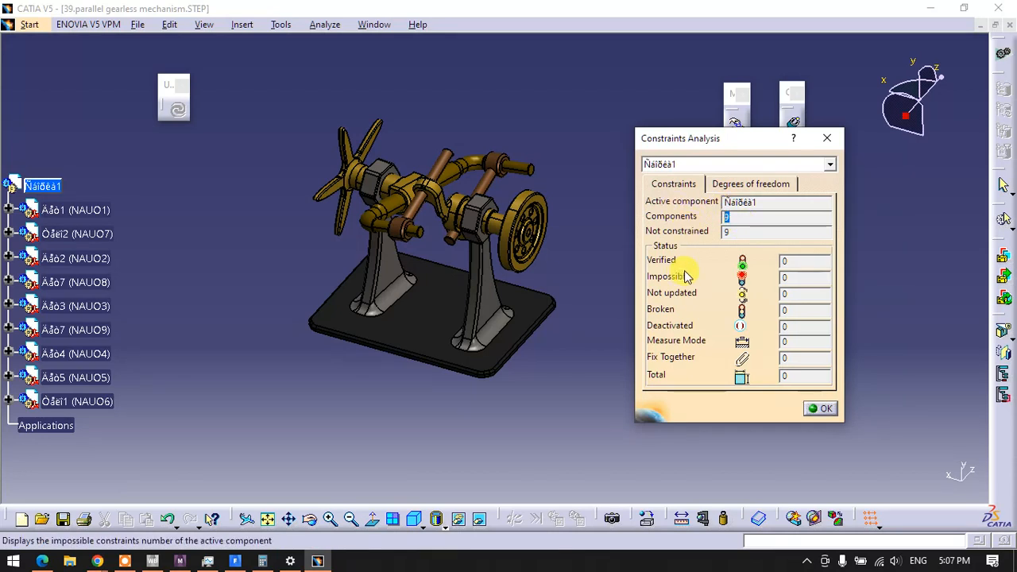
Review the degrees of freedom of components NAUO1, NAUO7 and NAUO2, and return to the constraint status overview
left_click(730, 184)
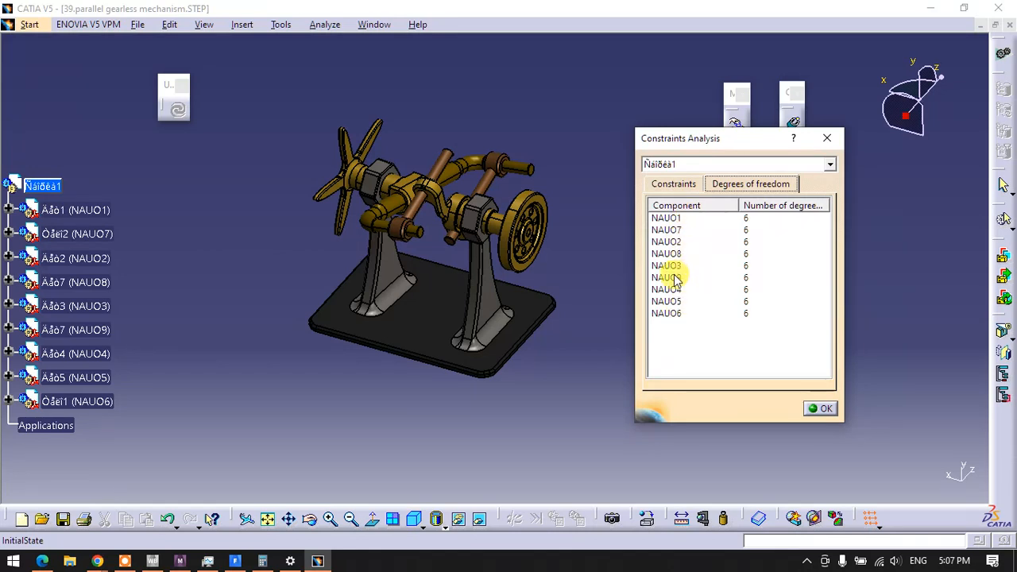
left_click(674, 220)
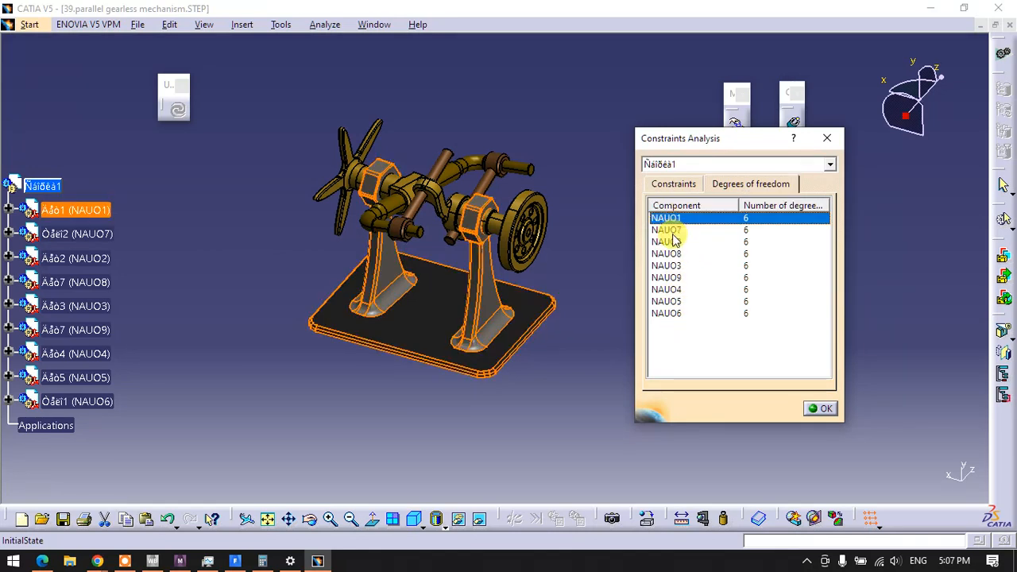
left_click(673, 232)
left_click(672, 243)
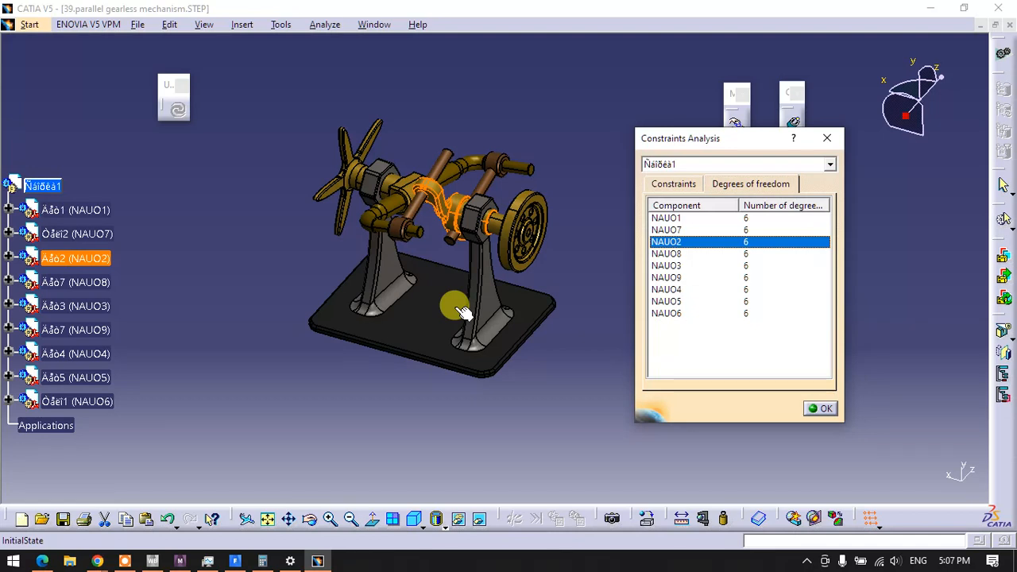
left_click(668, 184)
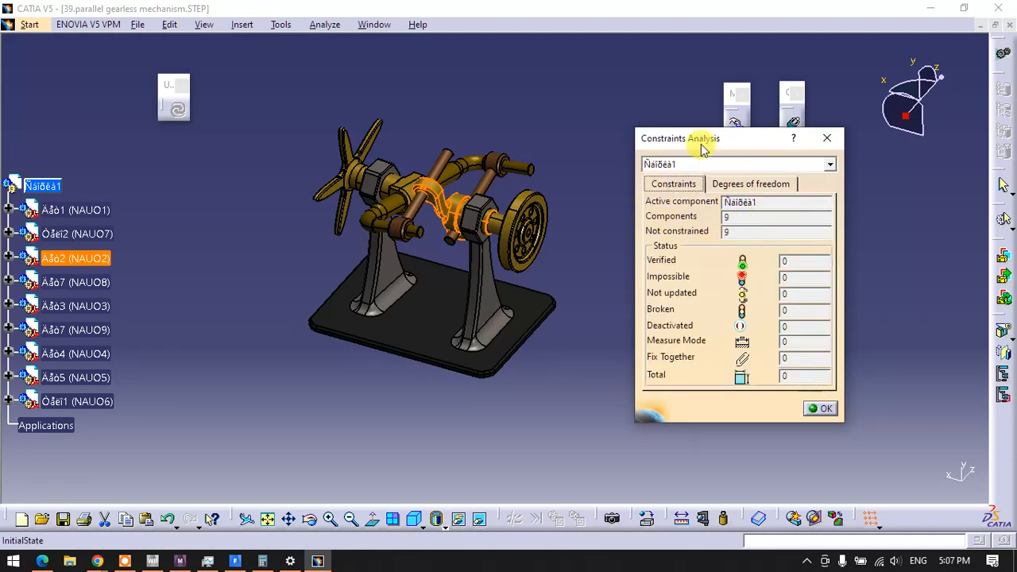
left_click_drag(702, 151, 78, 89)
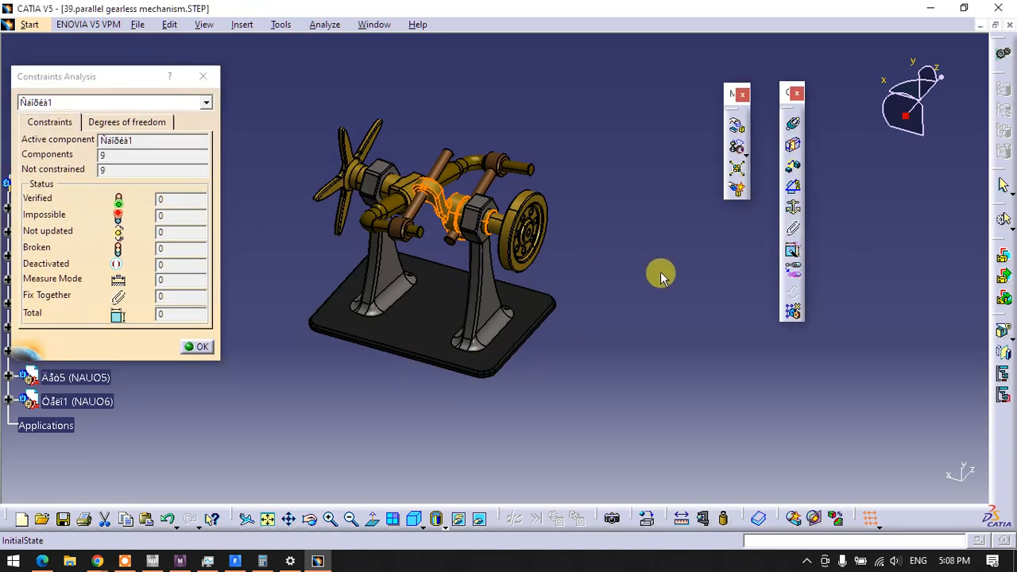
Apply a Fix Component constraint to the selected forked shaft NAUO2 and select the underside face of the base plate
left_click(795, 211)
middle_click_drag(465, 399, 447, 241)
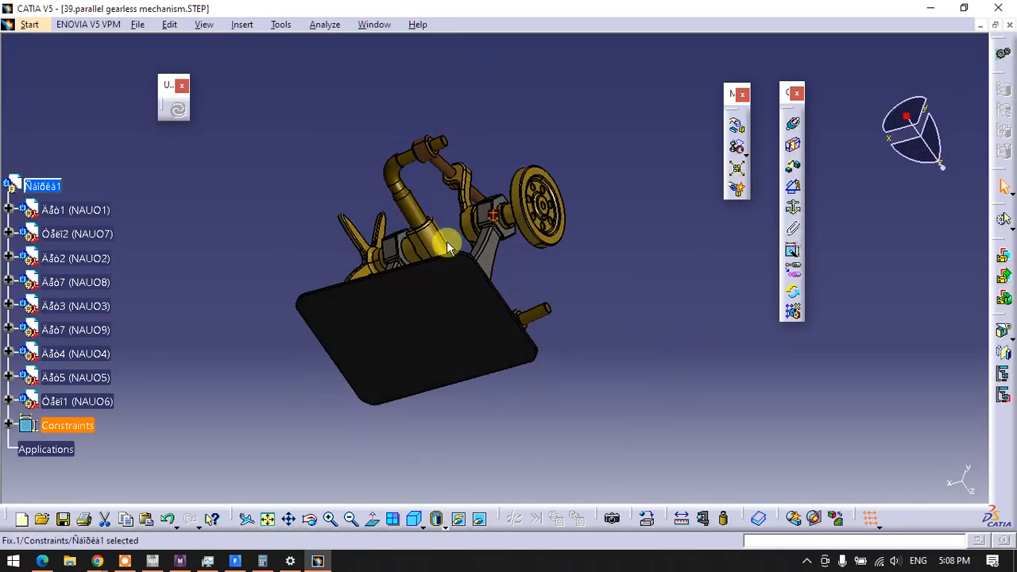
left_click(427, 320)
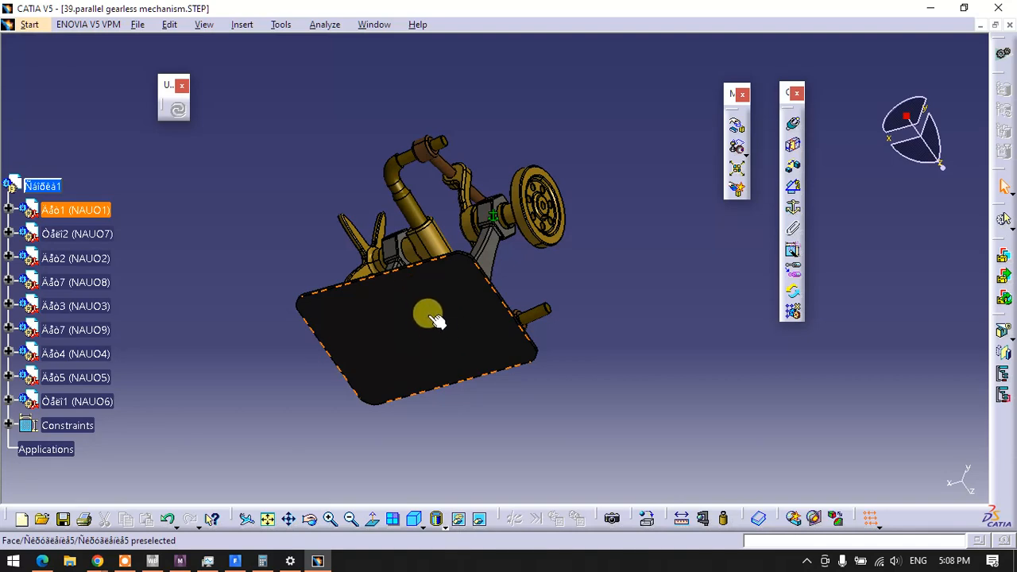
middle_click_drag(431, 243, 437, 468)
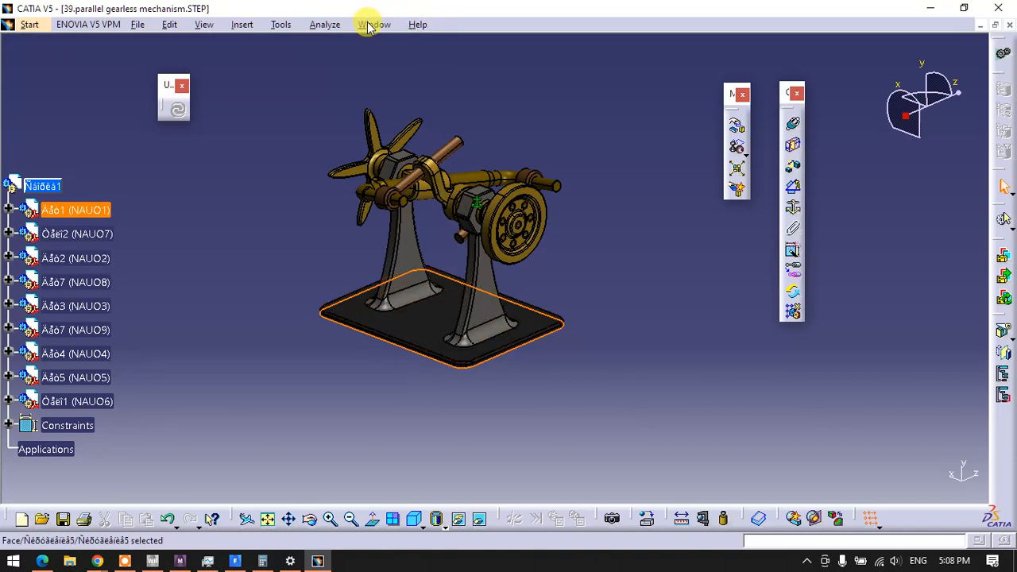
Run the constraints analysis again to check the constrained components and remaining degrees of freedom, and close it
left_click(331, 24)
left_click(330, 79)
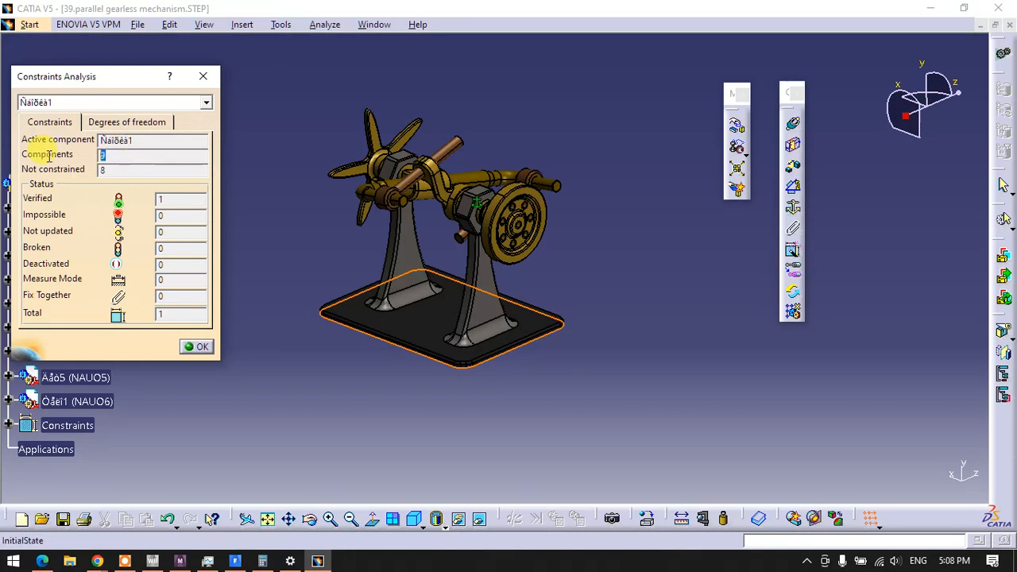
double_click(110, 171)
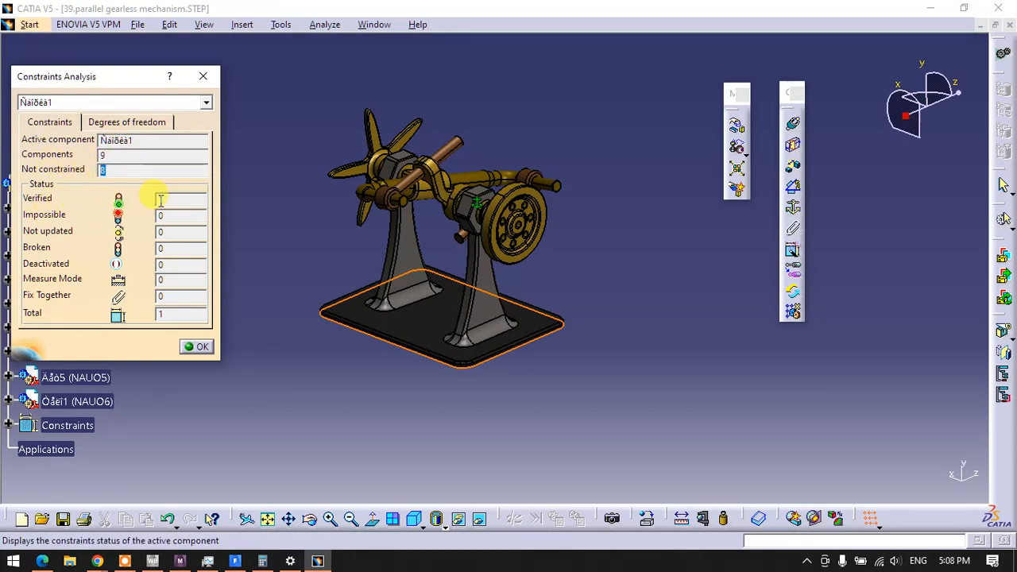
left_click(131, 123)
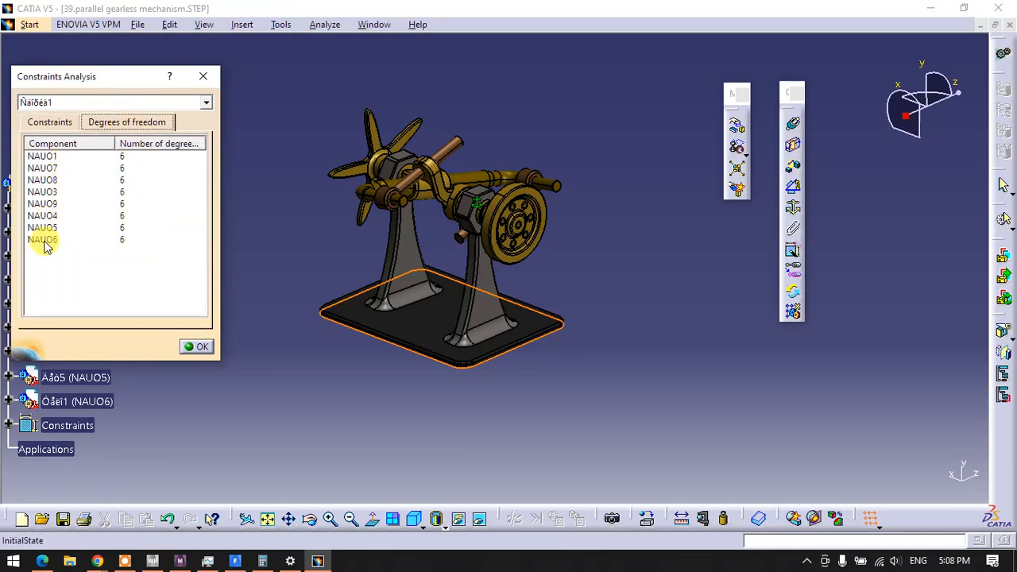
left_click(193, 350)
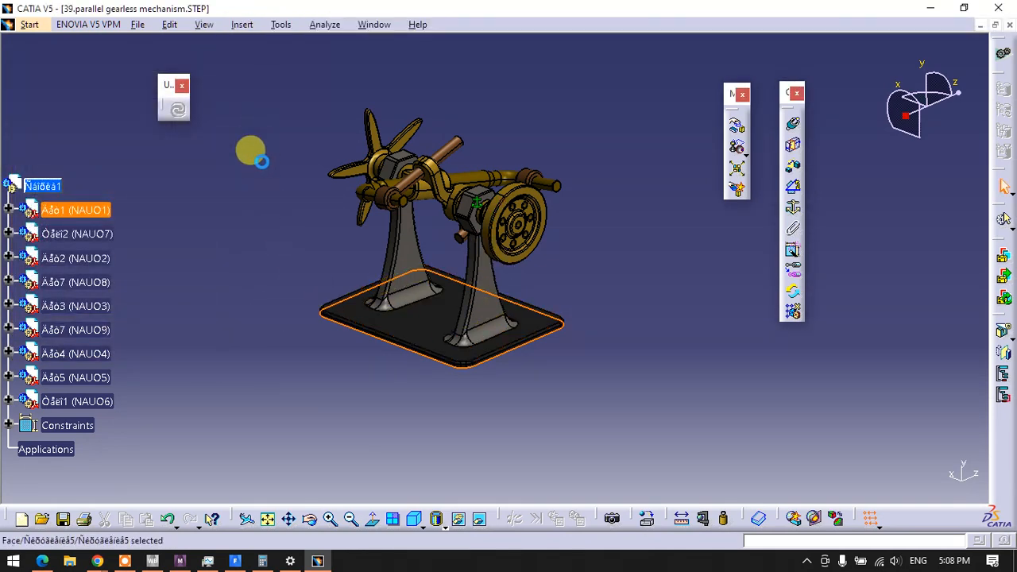
Manipulate the spoked wheel, forked shaft and nearest brown rod along the X axis, pulling them away from the base's wheel-side support
middle_click_drag(585, 262, 367, 385)
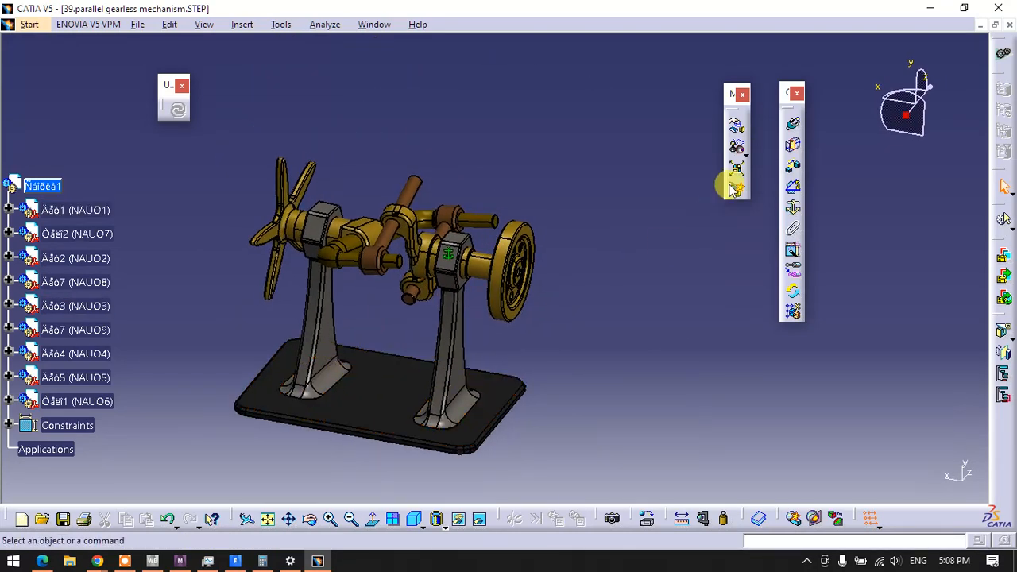
left_click(737, 130)
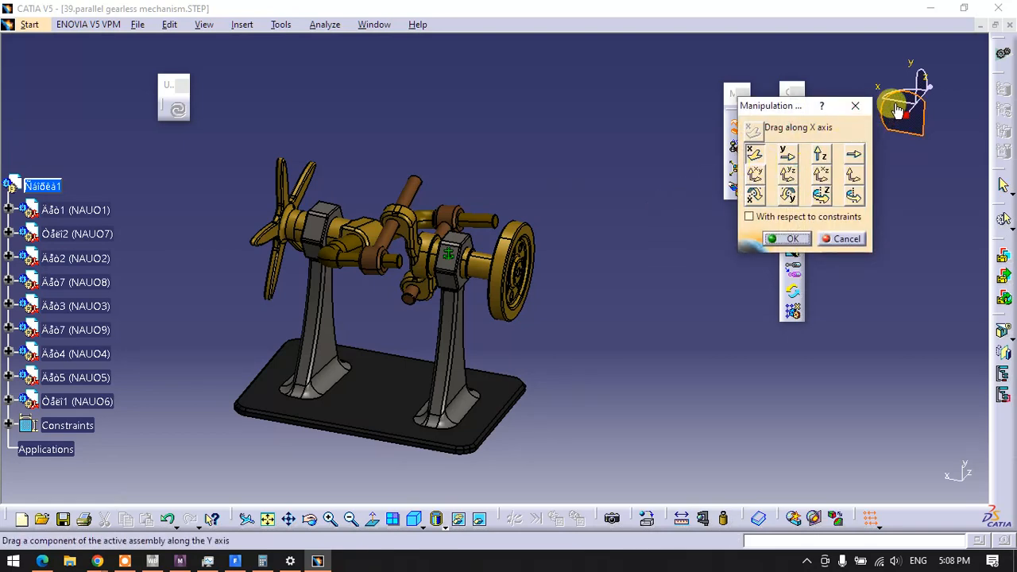
left_click_drag(509, 270, 869, 322)
left_click_drag(486, 269, 747, 323)
left_click_drag(405, 243, 580, 282)
middle_click_drag(520, 299, 588, 330)
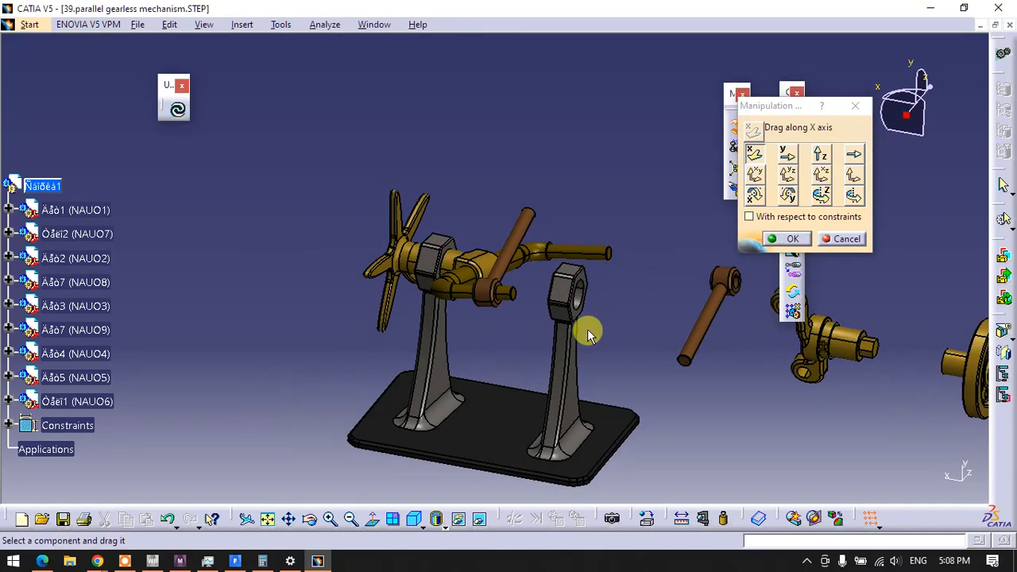
Shift the fan, its hub shaft and both bent arms along the X axis towards the fan side, and finish the manipulation
left_click_drag(397, 269, 166, 220)
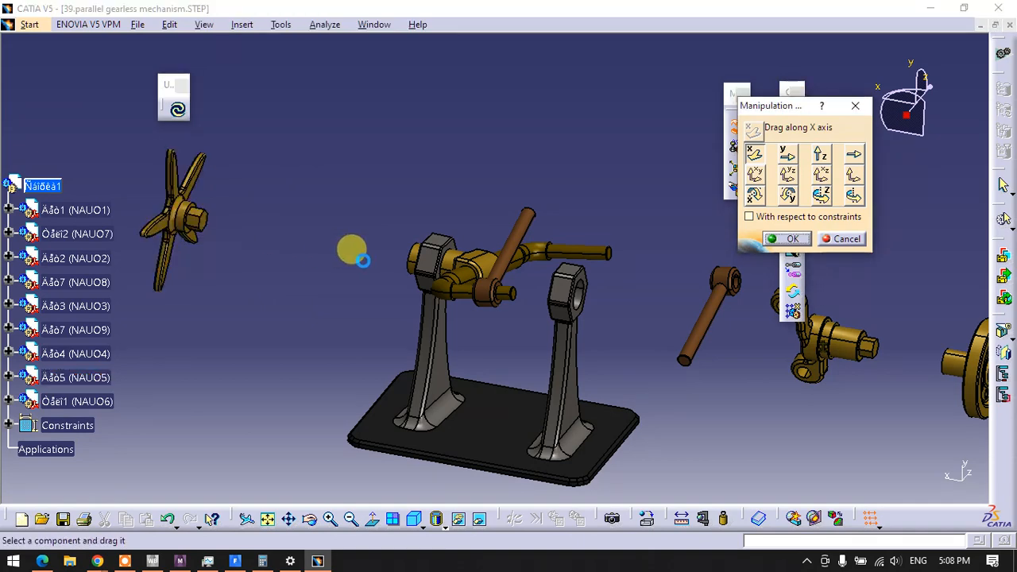
left_click_drag(465, 269, 376, 262)
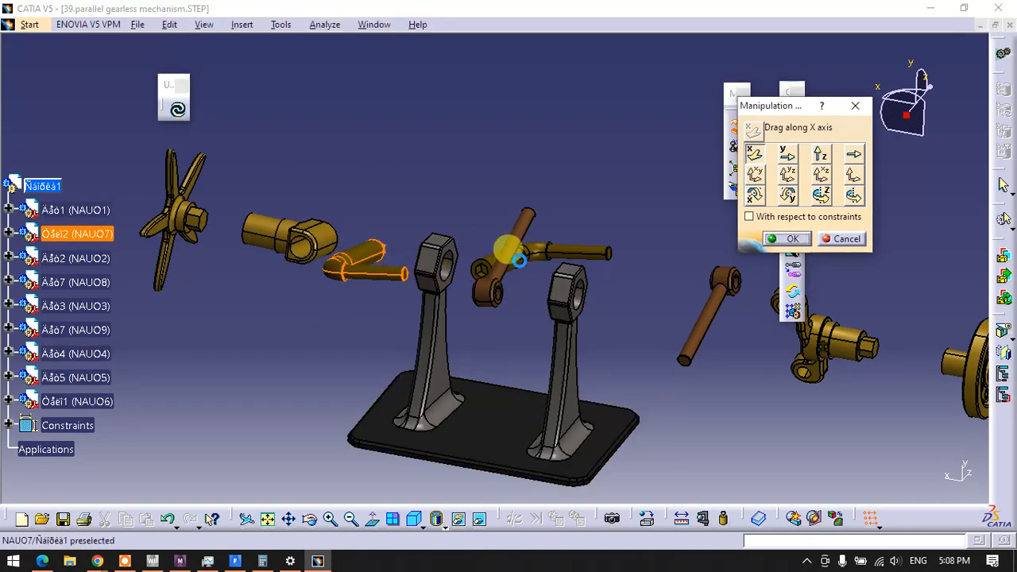
left_click_drag(561, 256, 405, 254)
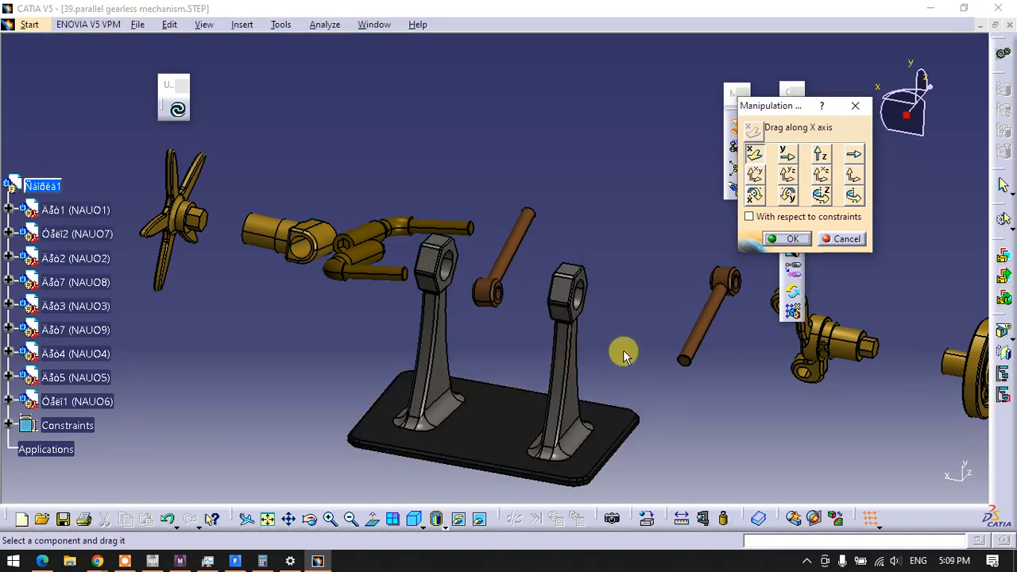
left_click(773, 238)
Create a coincidence constraint between the axis of the forked shaft and the axis of the spoked wheel's hub
middle_click_drag(596, 346, 445, 294)
middle_click_drag(726, 341, 609, 346)
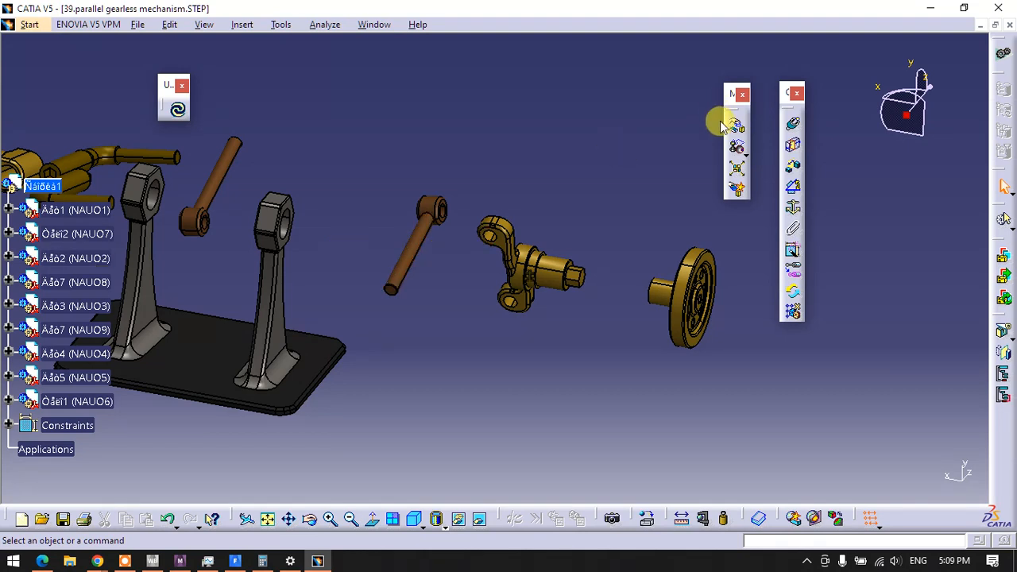
left_click(793, 127)
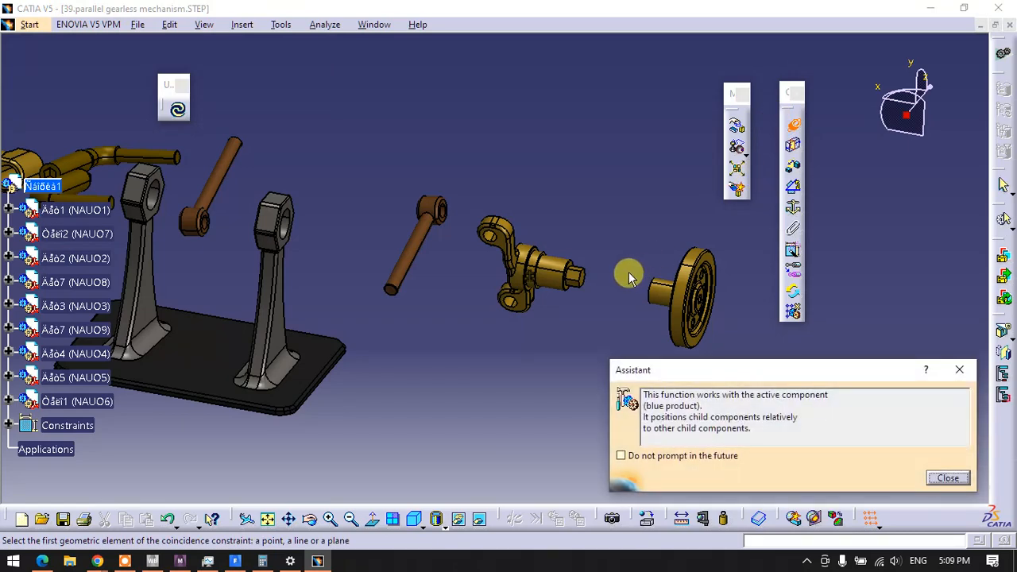
middle_click_drag(629, 273, 533, 128)
scroll(512, 221, "down", 1)
middle_click_drag(511, 224, 323, 263)
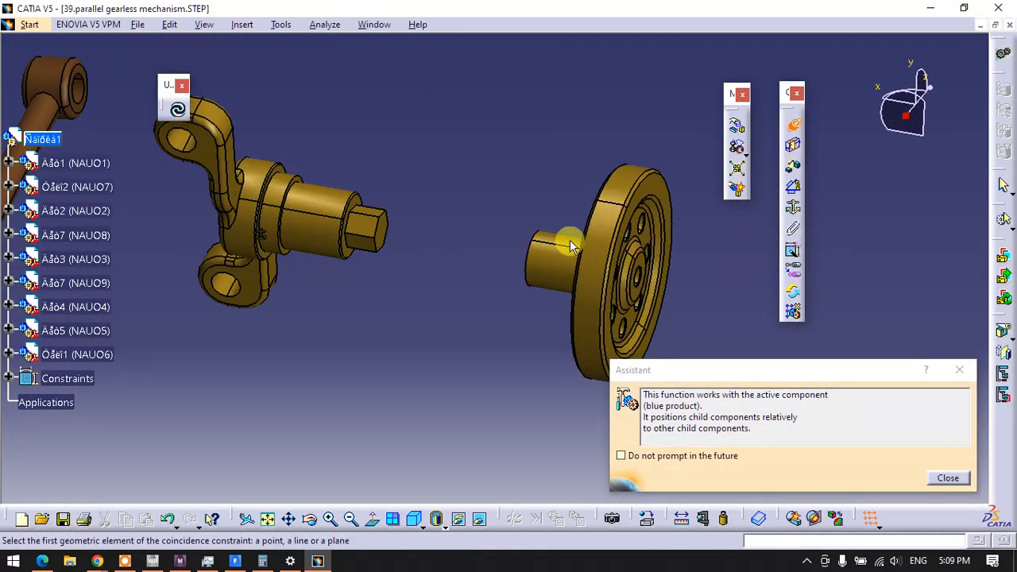
left_click(333, 207)
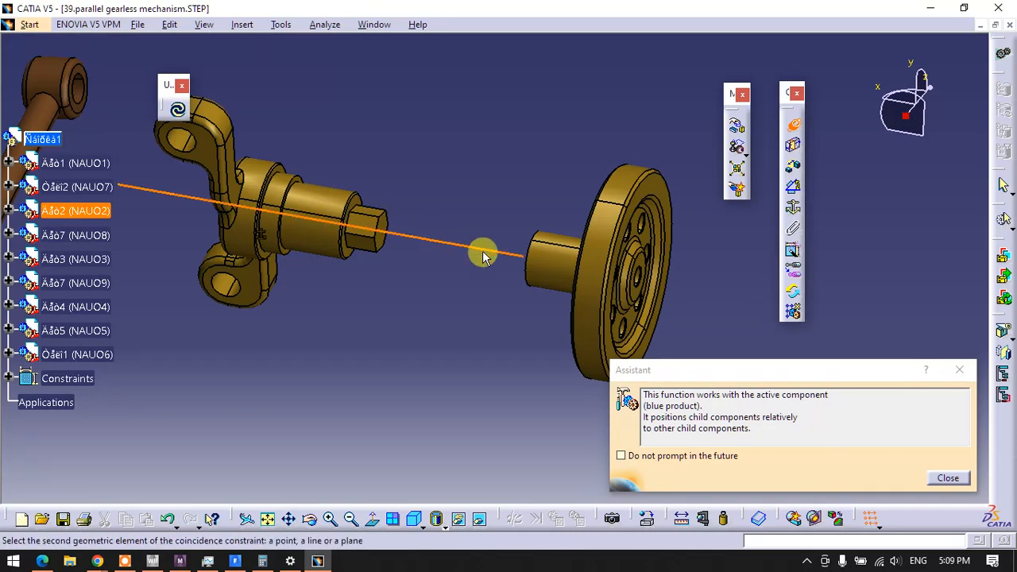
left_click(556, 251)
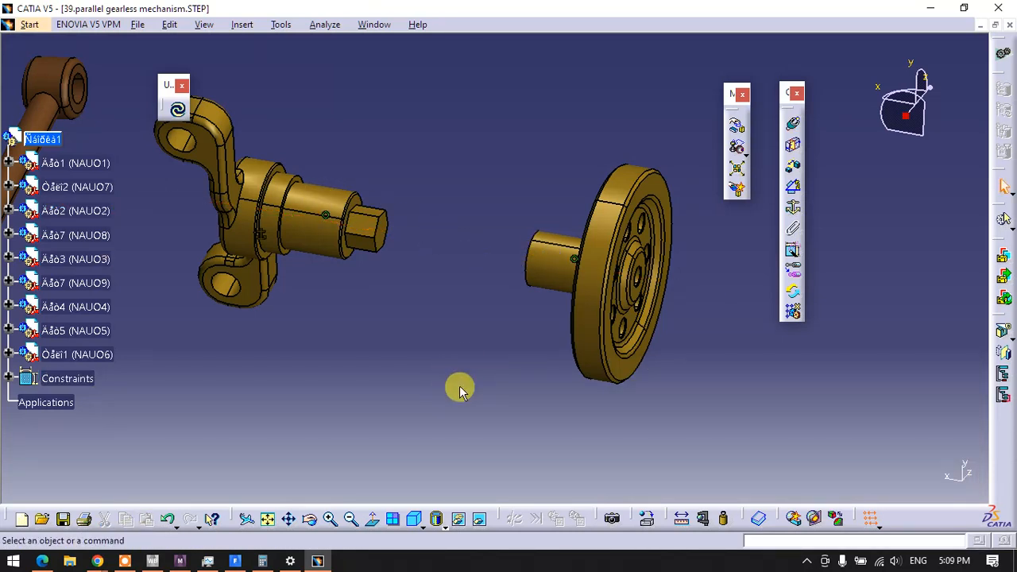
Update the assembly to check how the constrained forked shaft moves, and undo the update
left_click(178, 108)
middle_click_drag(532, 278, 561, 429)
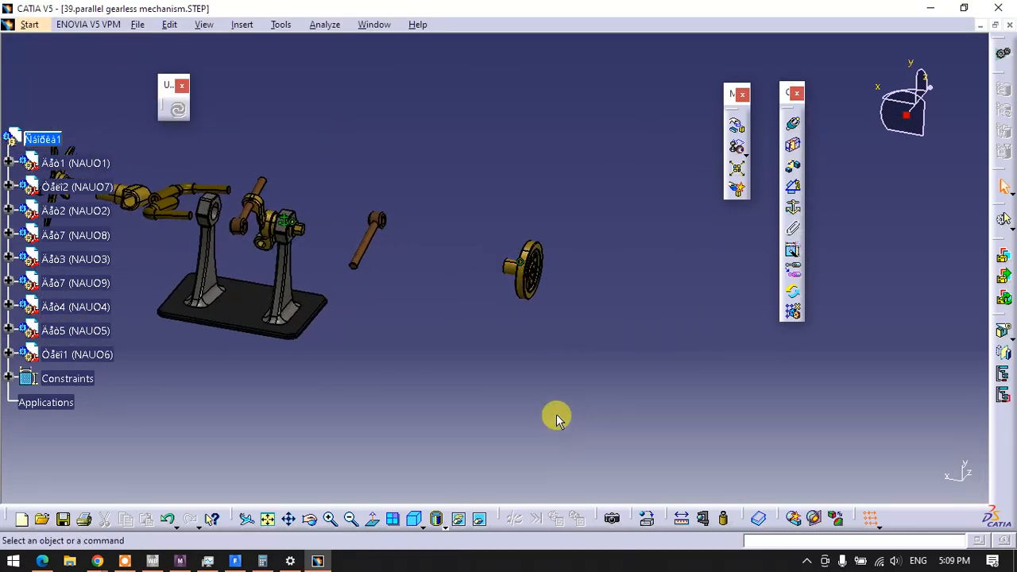
key("ctrl+z")
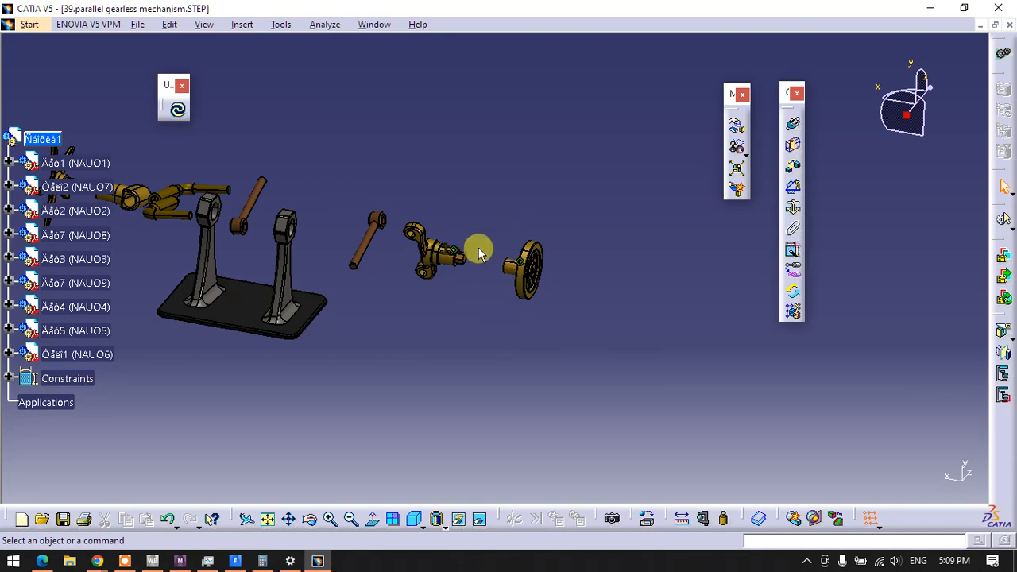
Create a contact constraint between the end face of the forked shaft's hexagon and the floor of the wheel hub's hexagonal socket
middle_click_drag(465, 240, 378, 312)
middle_click_drag(461, 295, 95, 185)
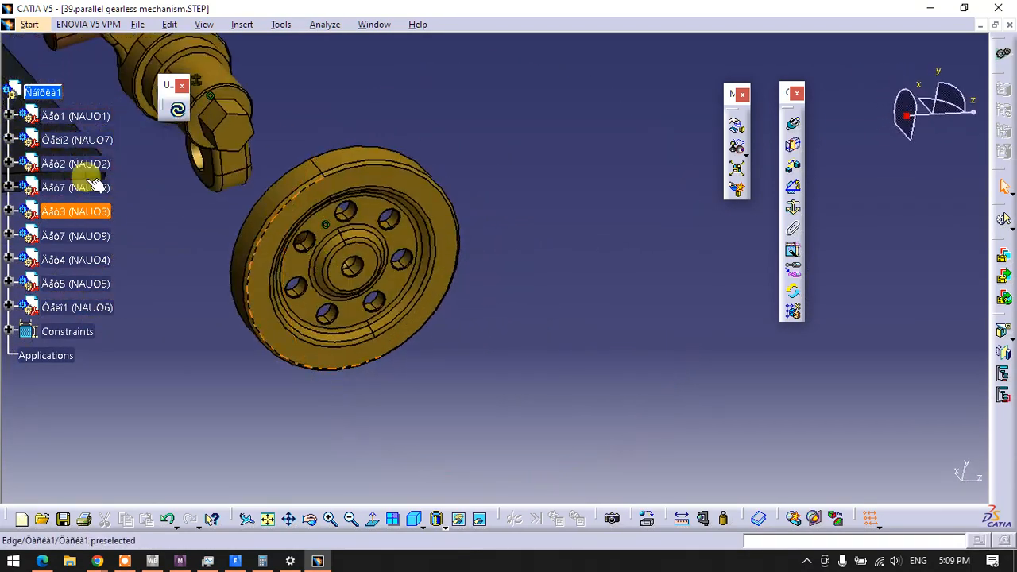
scroll(95, 184, "down", 2)
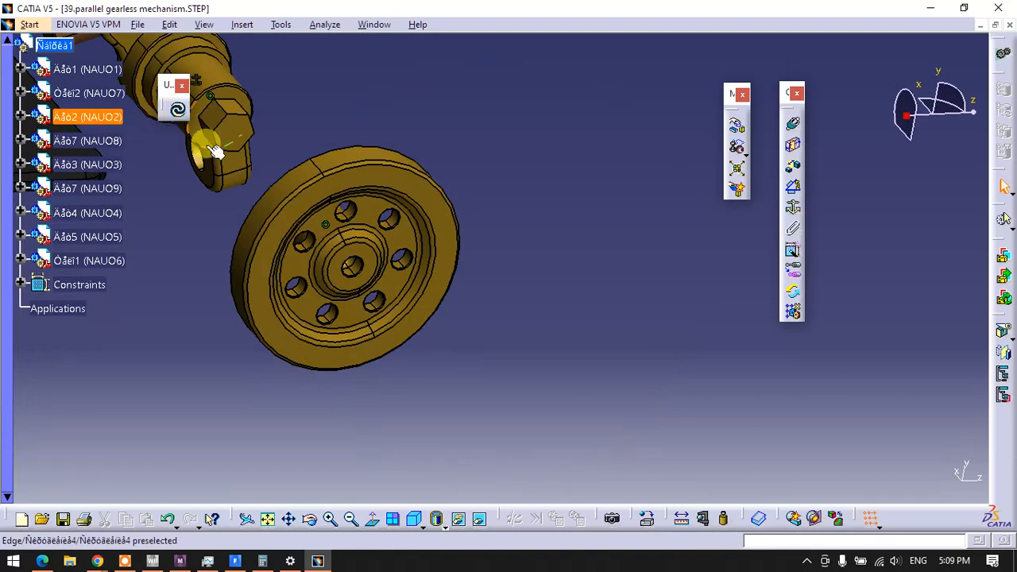
left_click(793, 149)
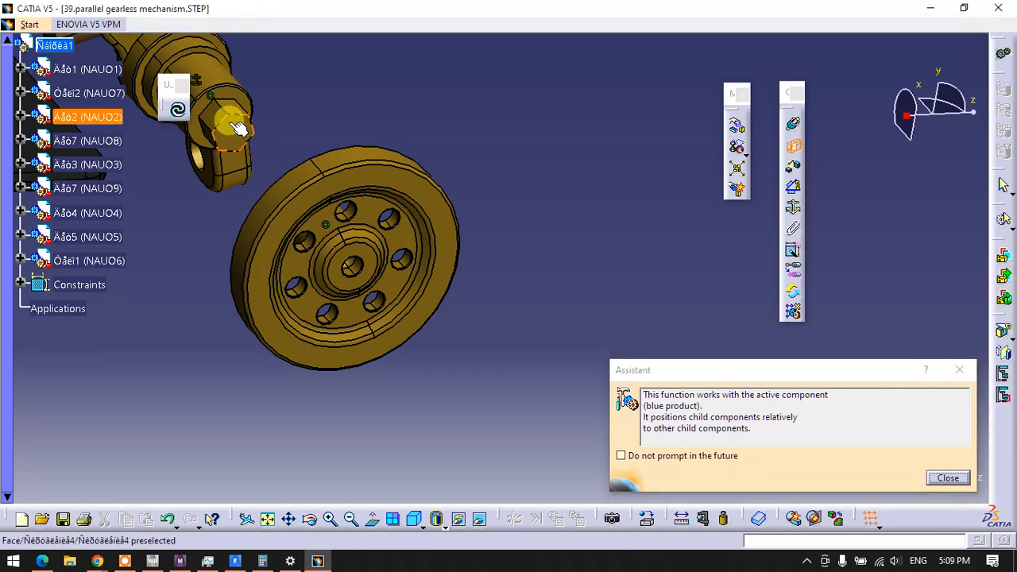
left_click(231, 129)
middle_click_drag(155, 347, 683, 271)
left_click(584, 250)
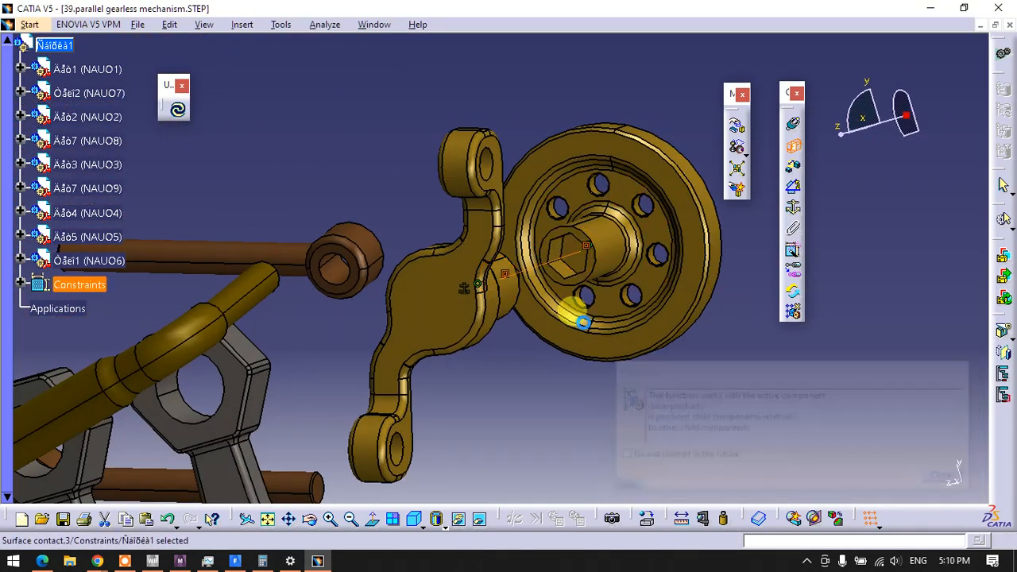
Run the constraints analysis, review the constraint status and the components' degrees of freedom, and close it
middle_click_drag(599, 377, 493, 358)
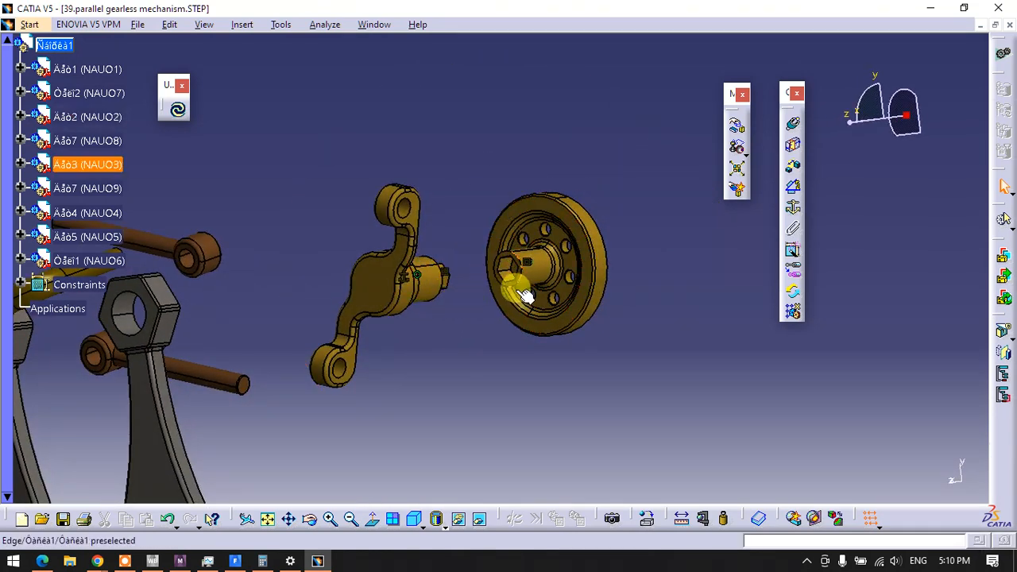
middle_click_drag(524, 295, 318, 287)
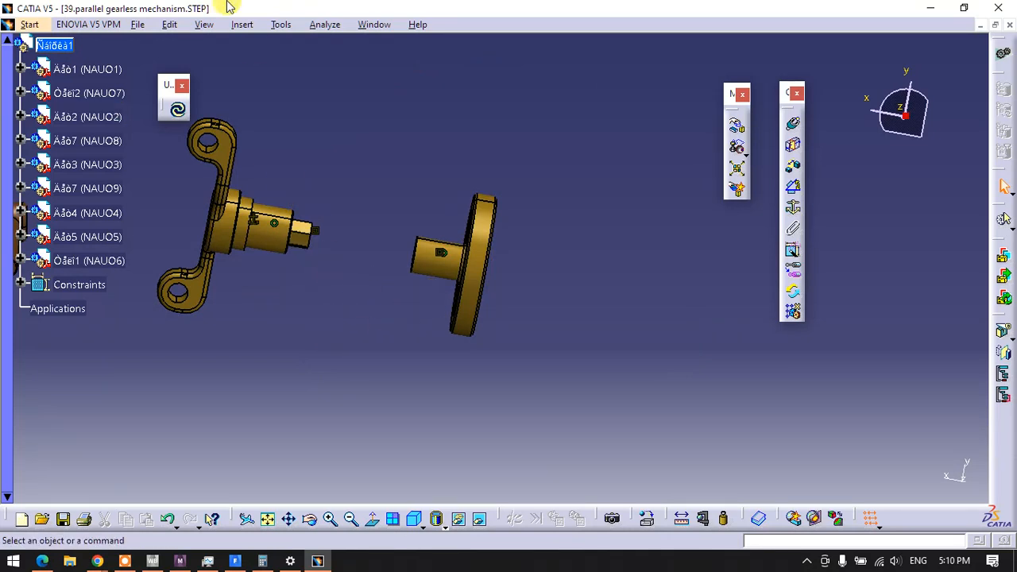
left_click(315, 30)
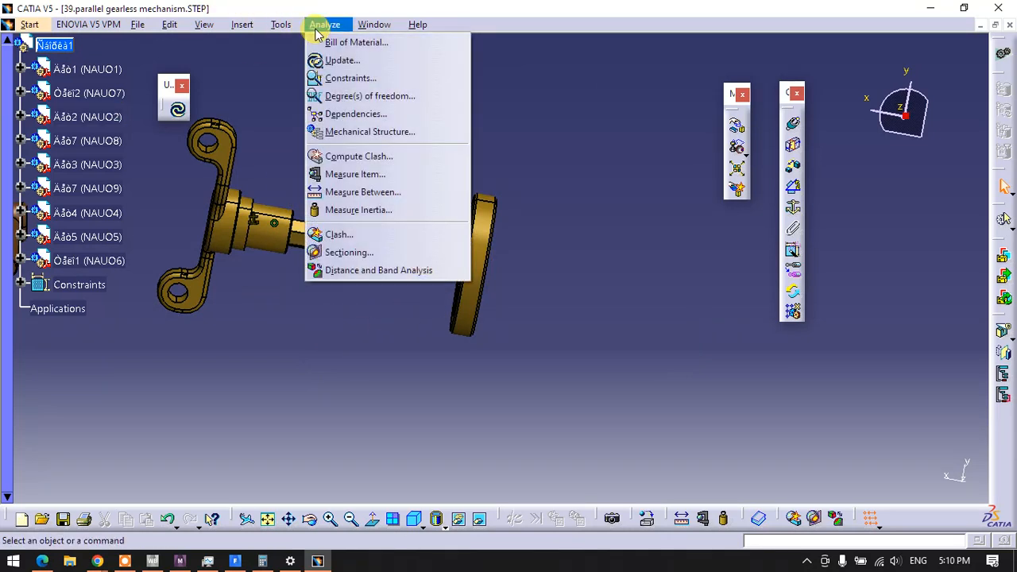
left_click(344, 79)
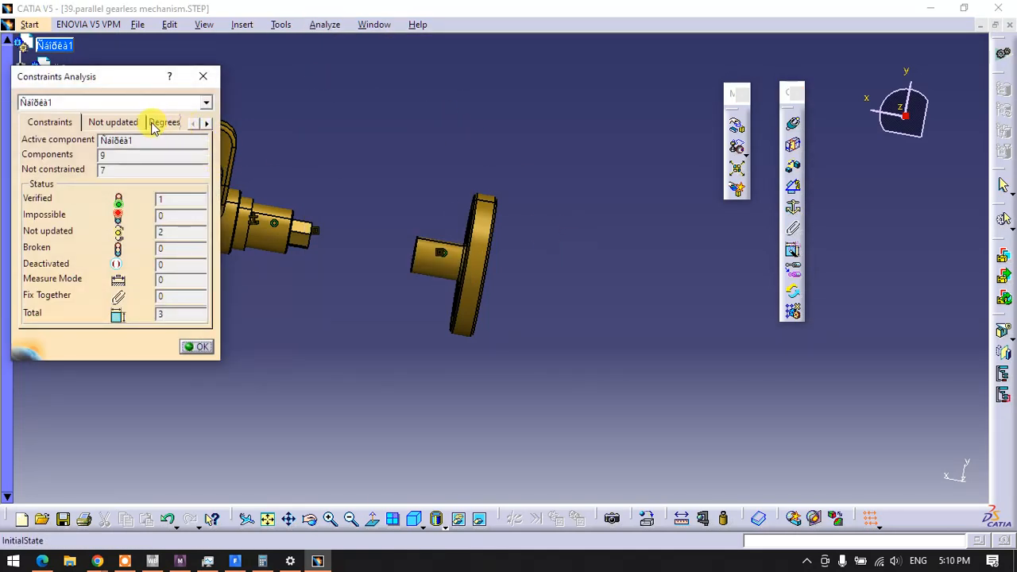
left_click(156, 121)
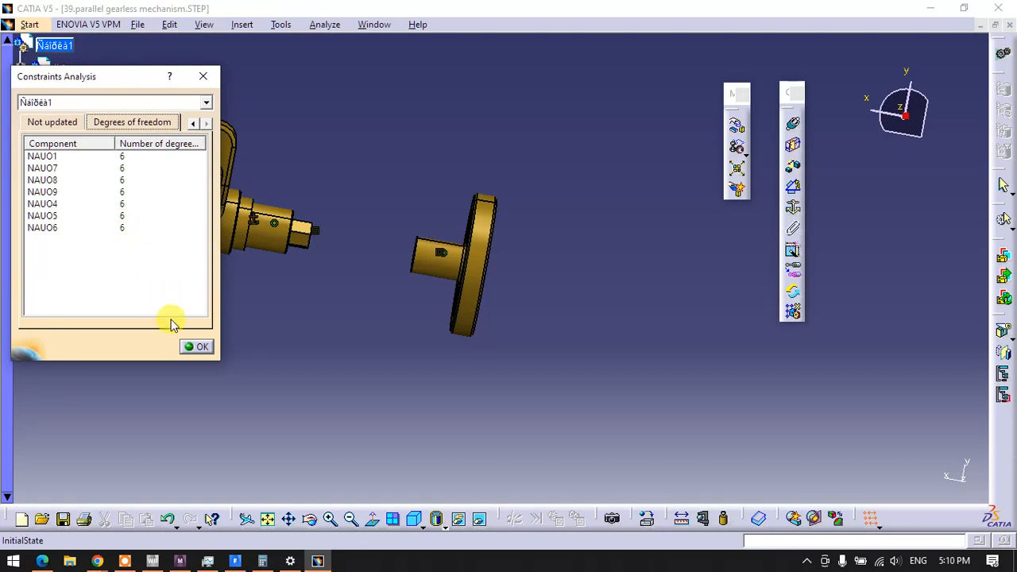
left_click(199, 347)
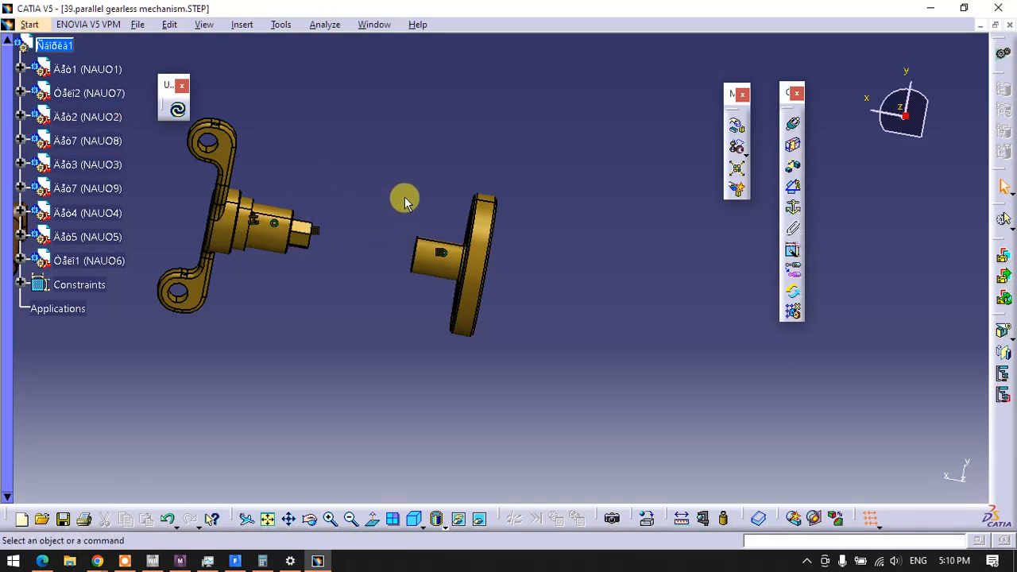
Create a coincidence constraint between the forked shaft's axis and the bore axis of the base's wheel-side support
middle_click_drag(400, 267, 563, 331)
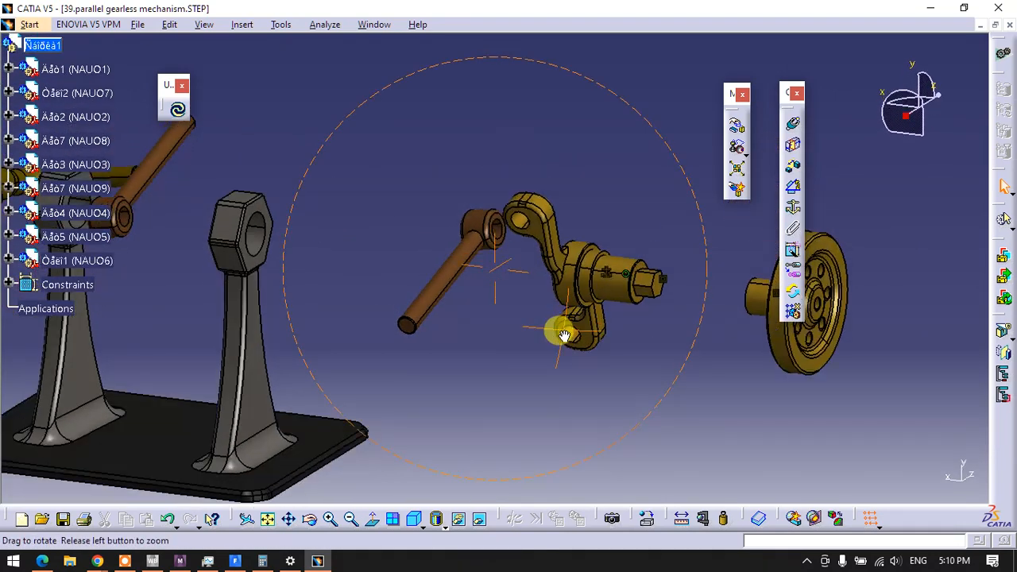
left_click(792, 124)
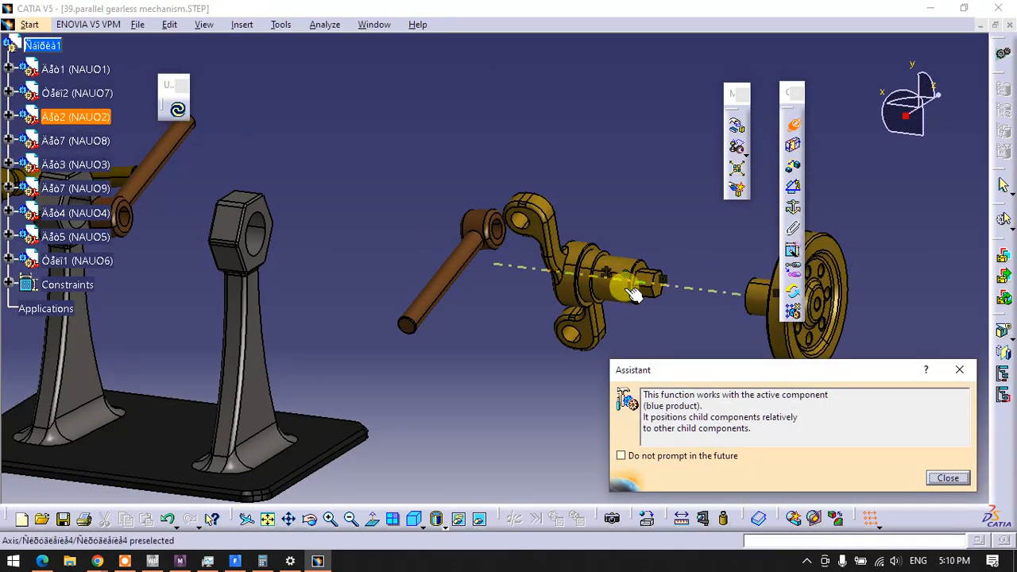
left_click(634, 293)
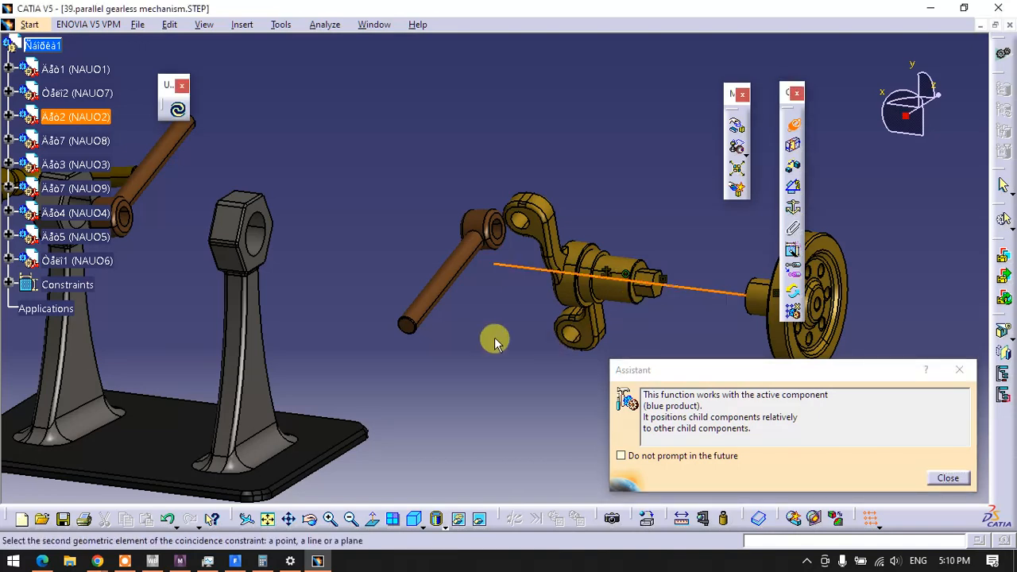
left_click(266, 242)
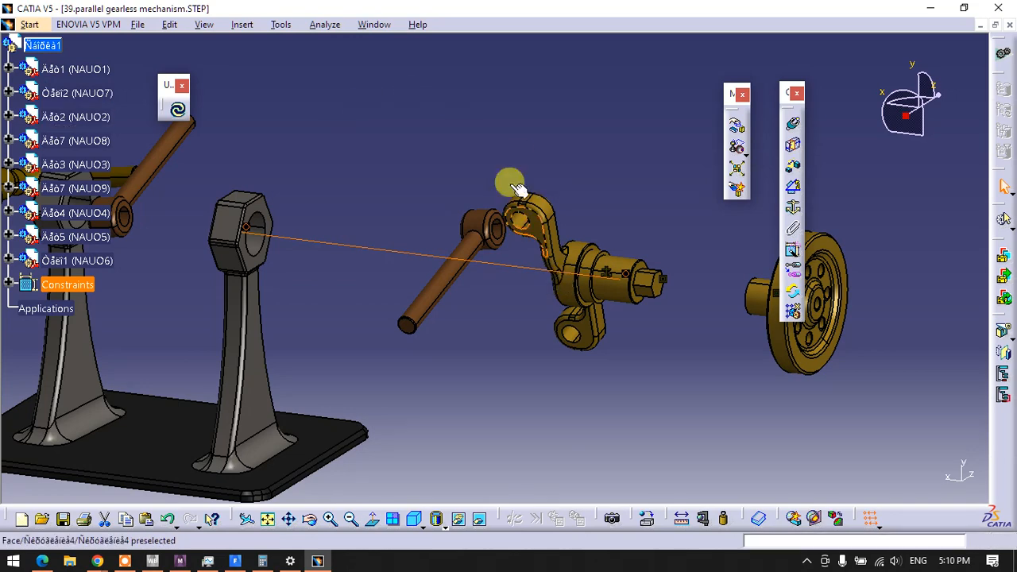
Analyze the constraints again, locating components NAUO7 and NAUO8 in the degrees of freedom list and reviewing the constraints not updated
left_click(325, 24)
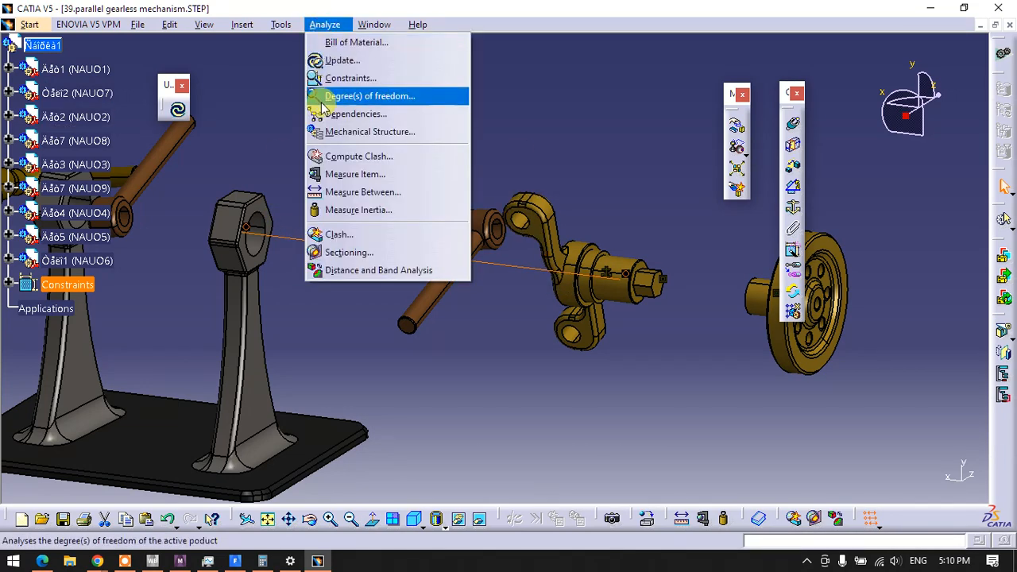
left_click(328, 75)
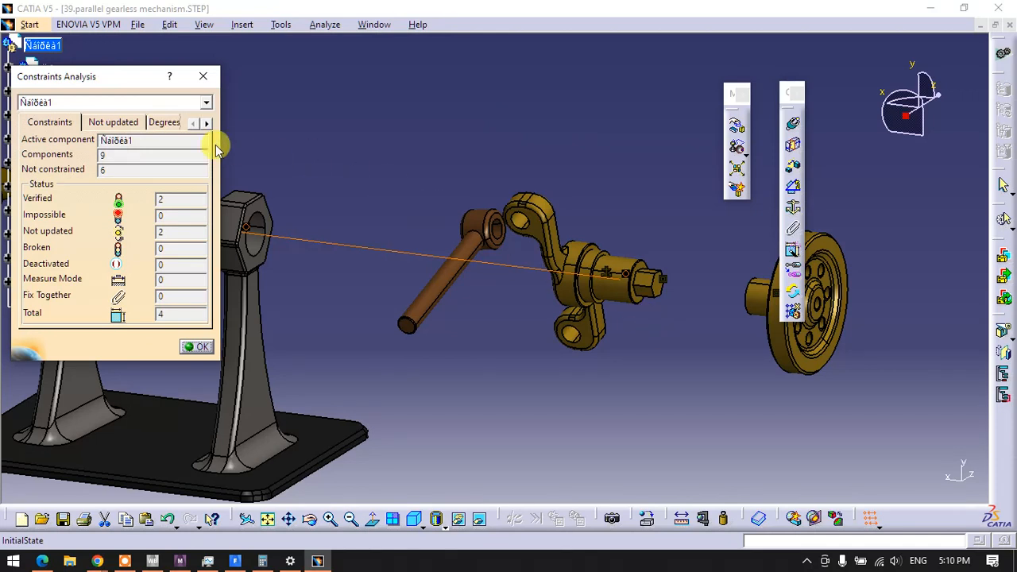
left_click(167, 124)
left_click(123, 157)
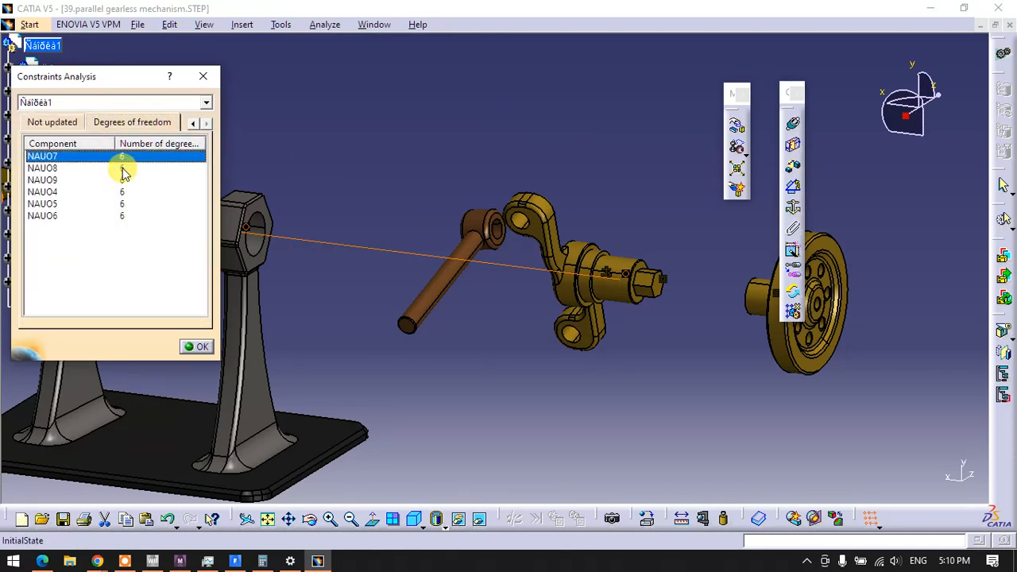
left_click(123, 169)
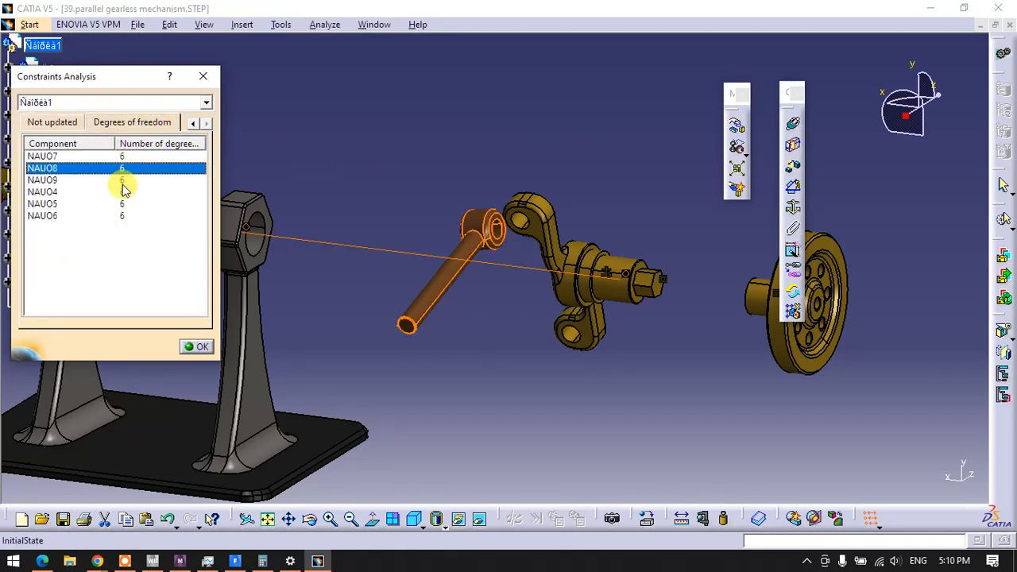
left_click(53, 123)
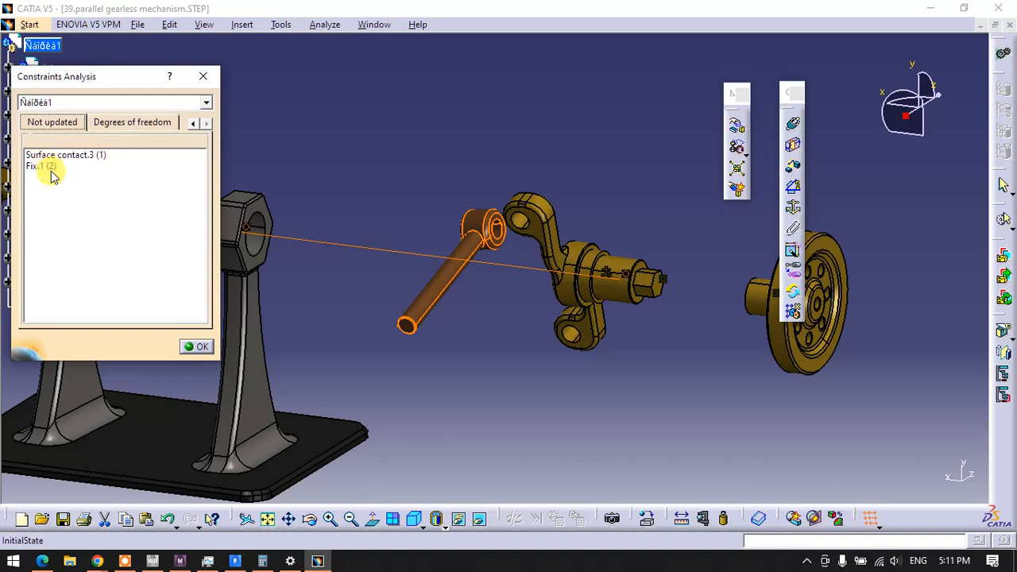
left_click(196, 348)
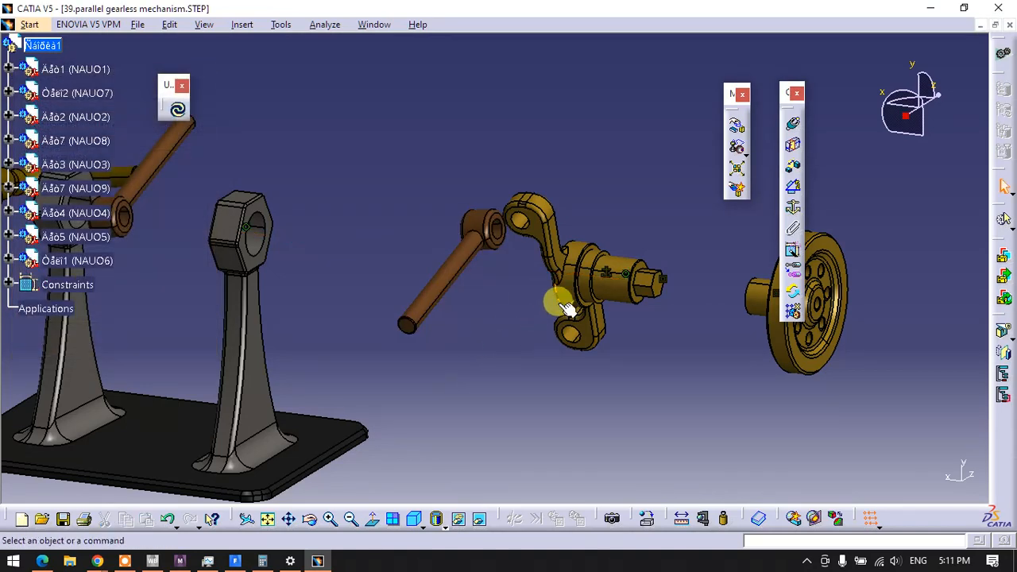
middle_click_drag(565, 289, 542, 270)
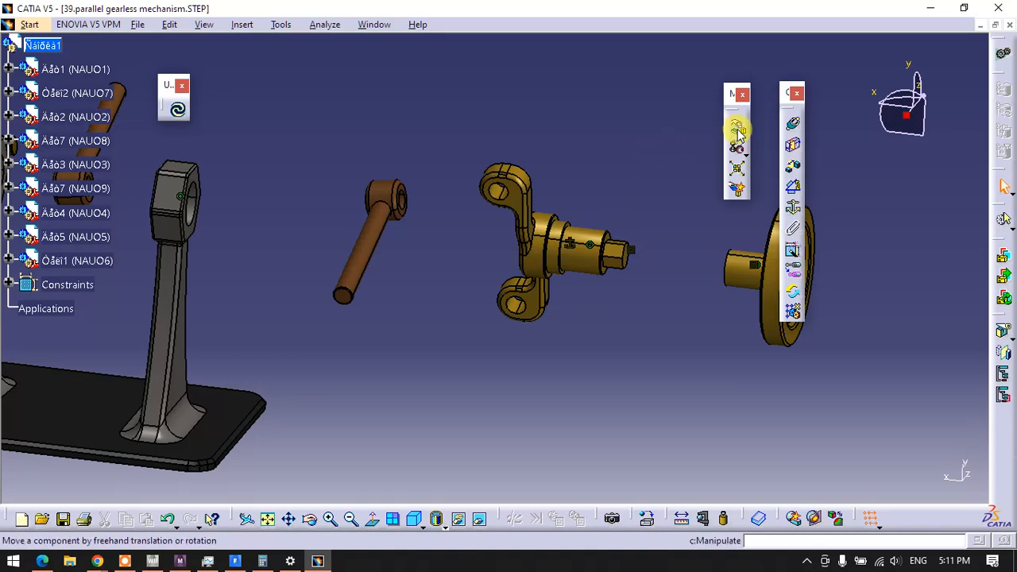
left_click(788, 147)
middle_click_drag(585, 272, 437, 163)
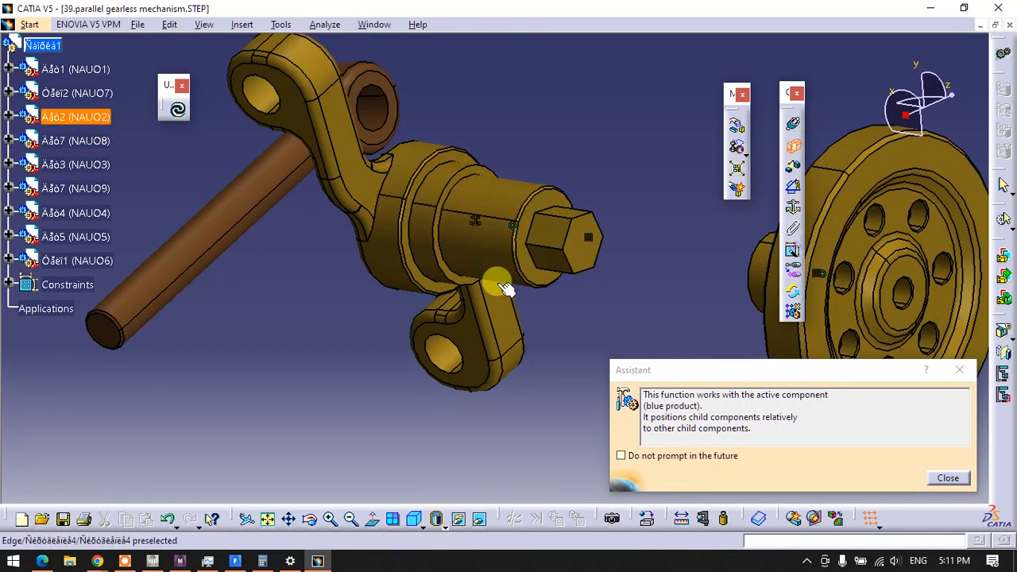
middle_click_drag(431, 268, 580, 303)
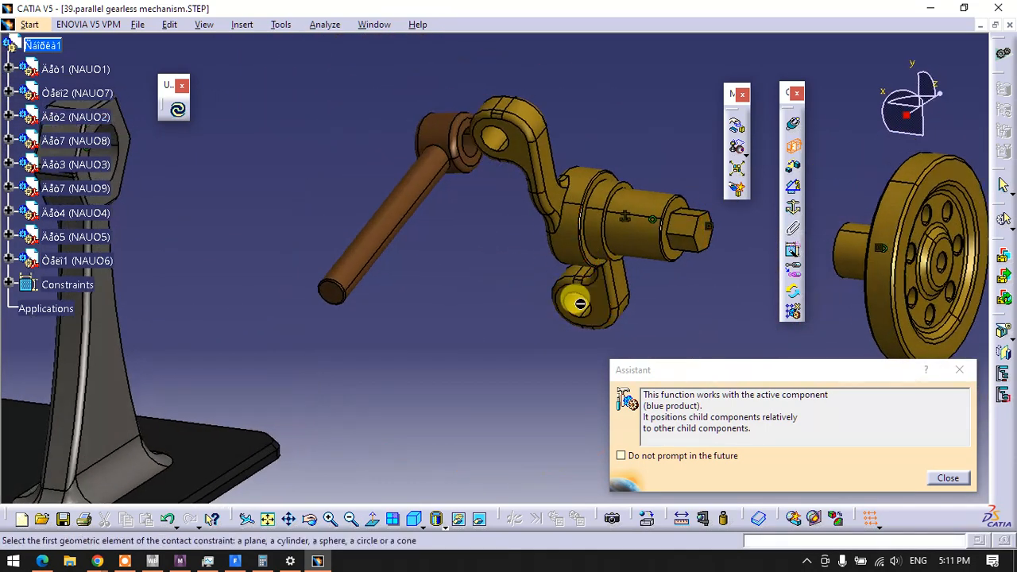
left_click(935, 478)
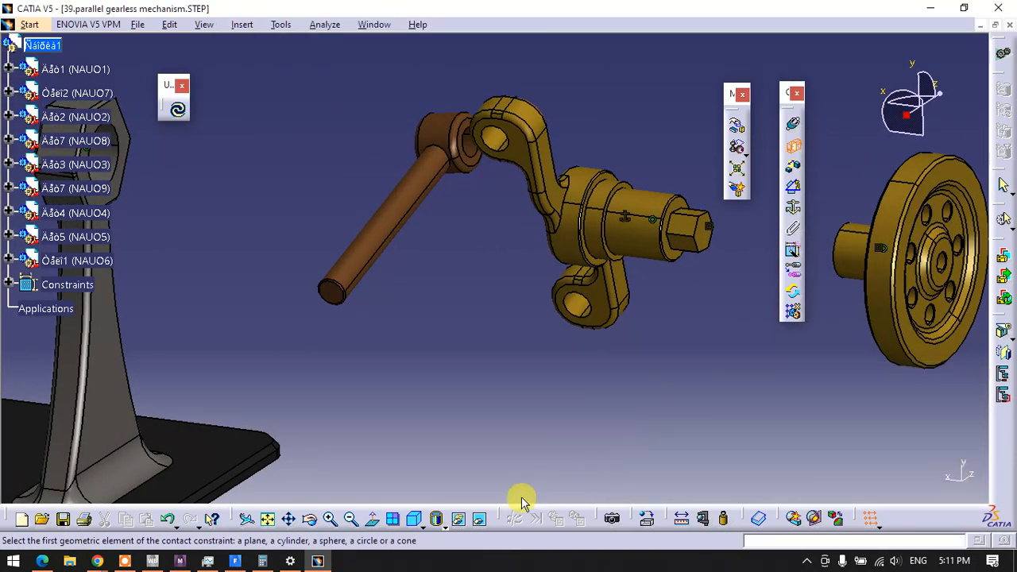
Update the assembly so the forked shaft and spoked wheel take their constrained positions on the base's support
middle_click_drag(597, 230, 458, 442)
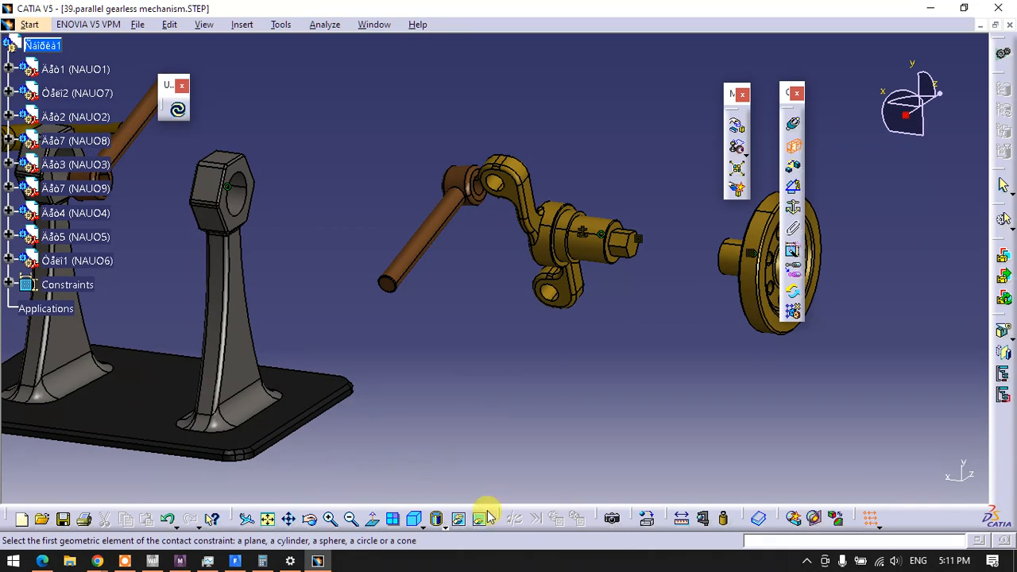
left_click(179, 114)
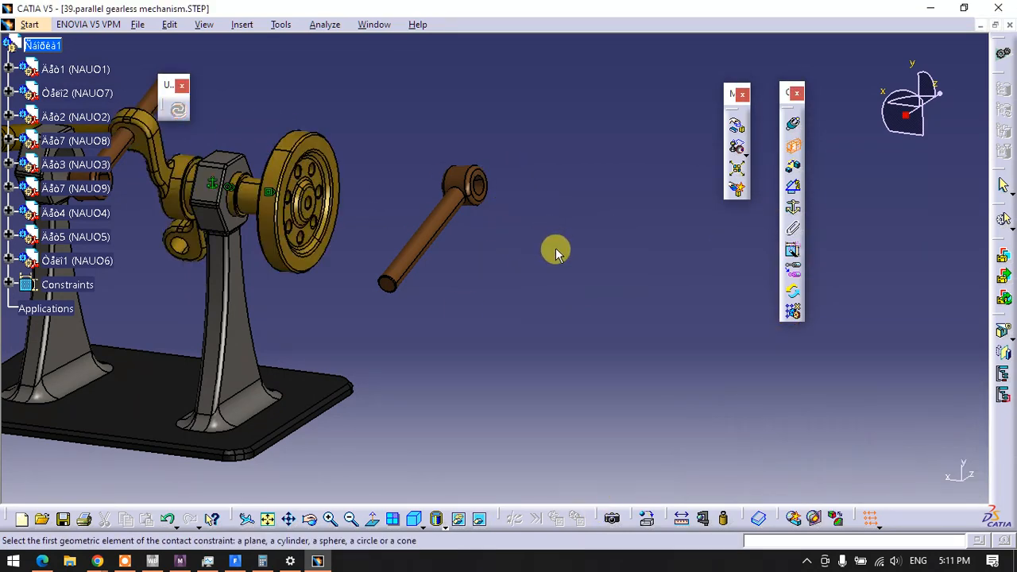
middle_click_drag(320, 261, 443, 293)
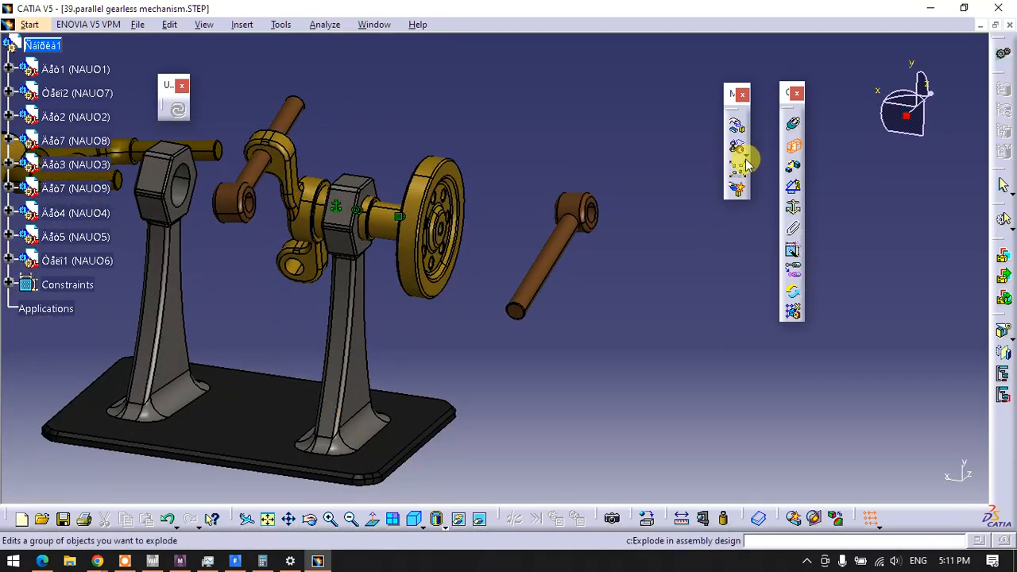
Manipulate the spoked wheel and the forked shaft along the X axis, pulling them out of the base's wheel-side support
left_click(736, 125)
middle_click_drag(584, 273, 442, 264)
scroll(433, 256, "down", 1)
left_click_drag(375, 218, 631, 265)
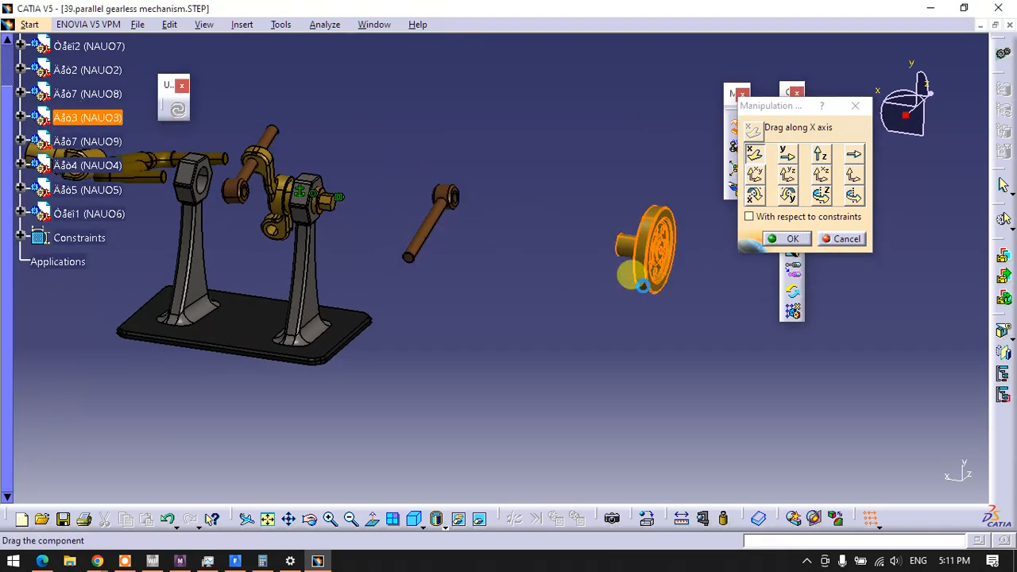
left_click_drag(298, 210, 530, 254)
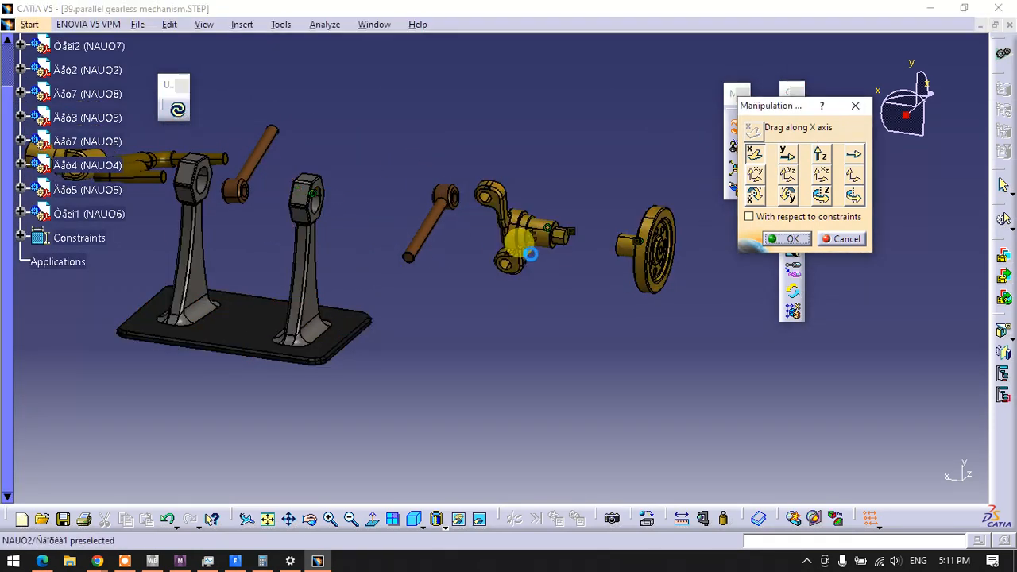
left_click(785, 240)
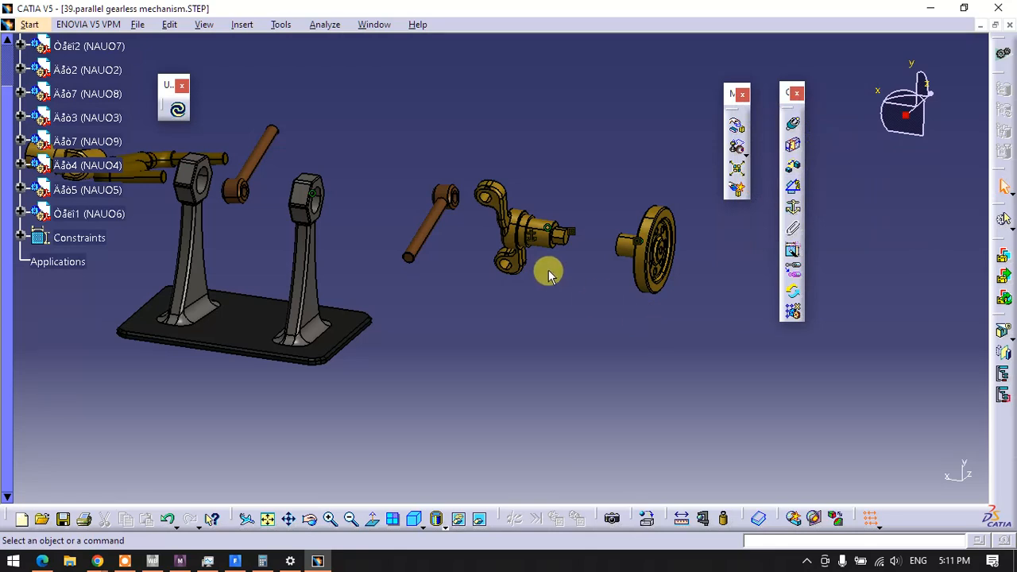
Delete the fix constraint on the forked shaft and fix the base with its two supports instead
middle_click_drag(500, 263, 559, 214)
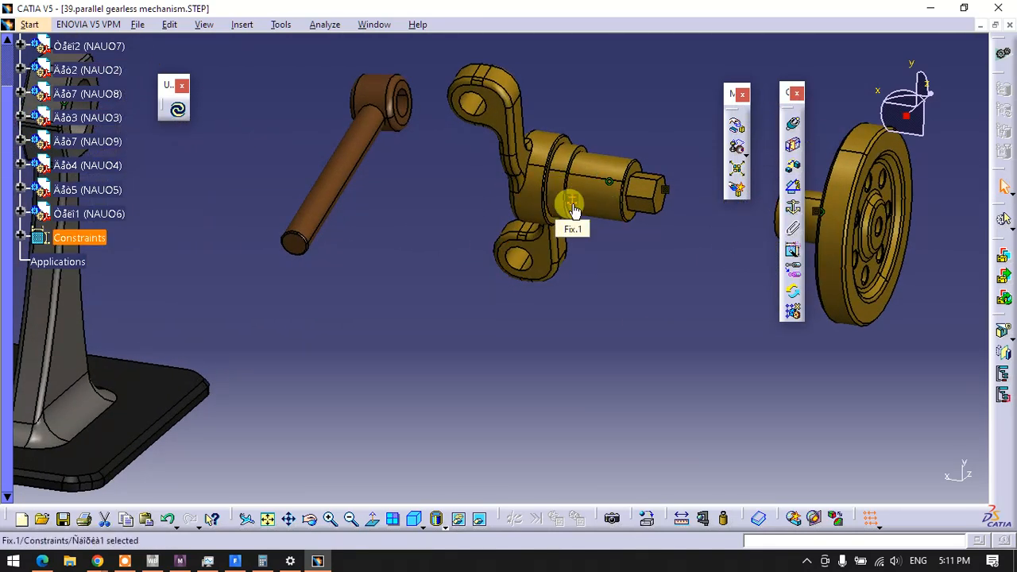
right_click(574, 209)
left_click(588, 380)
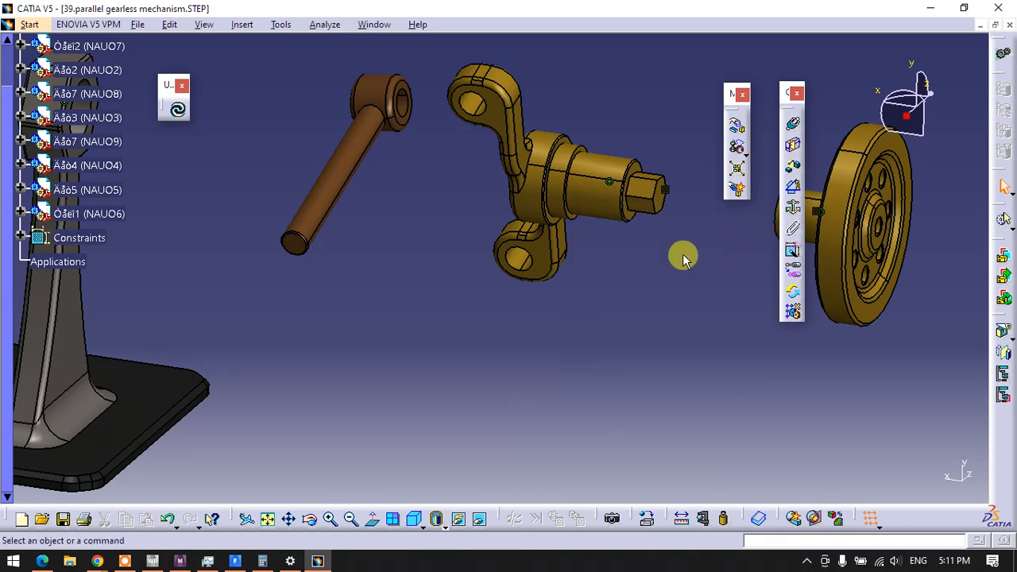
middle_click_drag(484, 279, 373, 265)
left_click(315, 295)
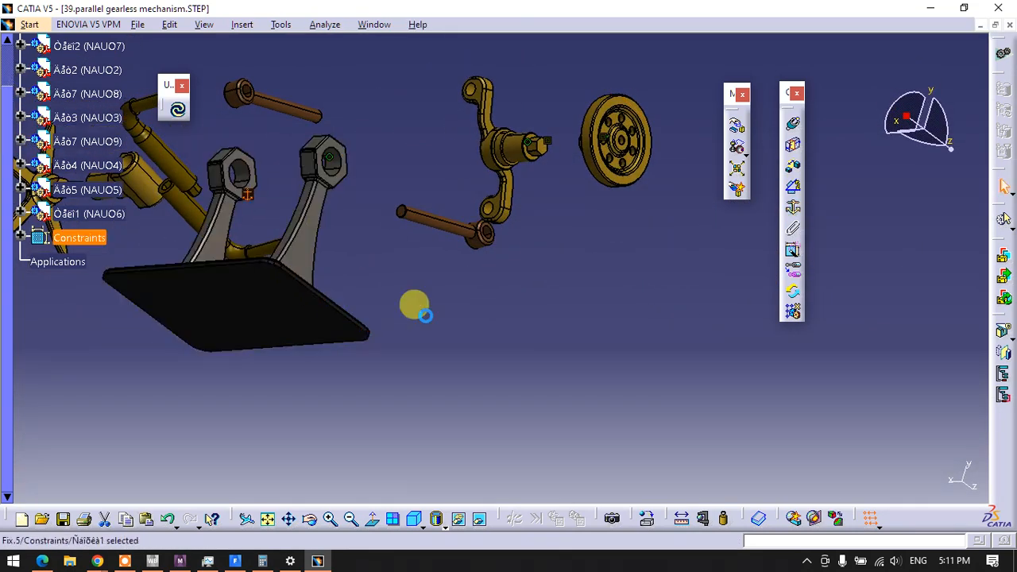
Add a contact constraint between the outer face of the base's wheel-side support and the shoulder face of the forked shaft
middle_click_drag(397, 308, 582, 279)
left_click(582, 293)
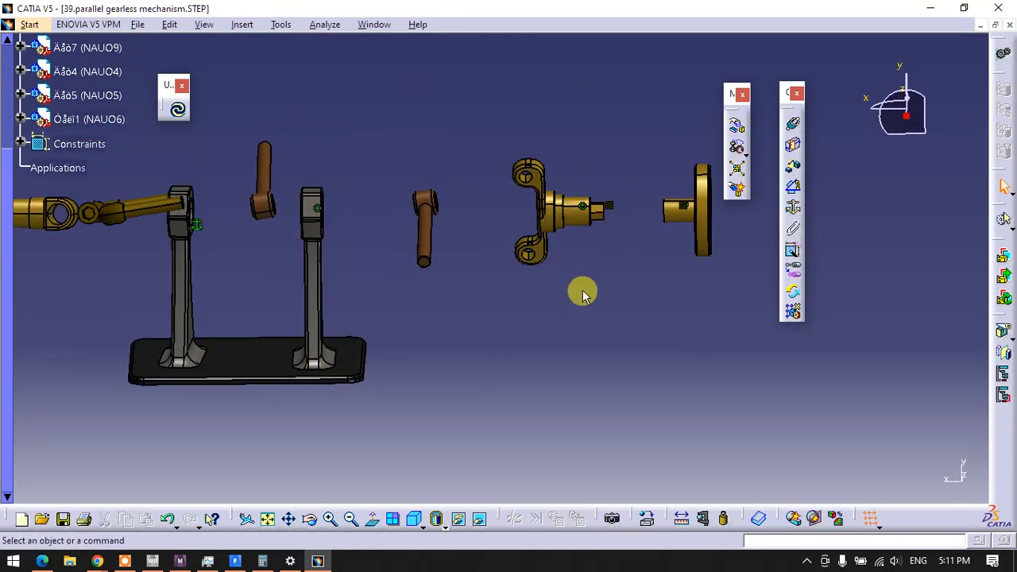
left_click(792, 149)
middle_click_drag(395, 230, 350, 243)
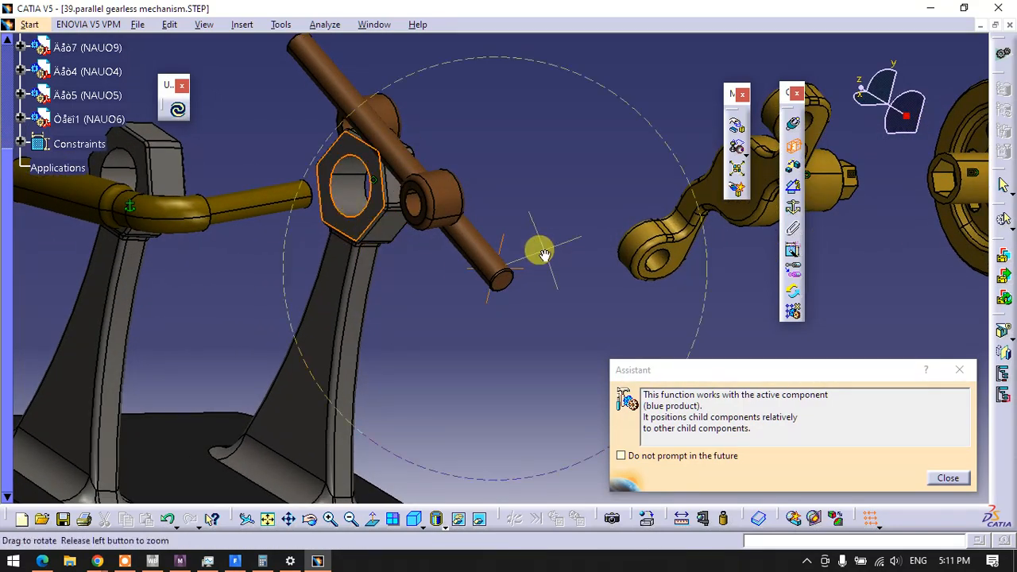
middle_click_drag(544, 255, 400, 294)
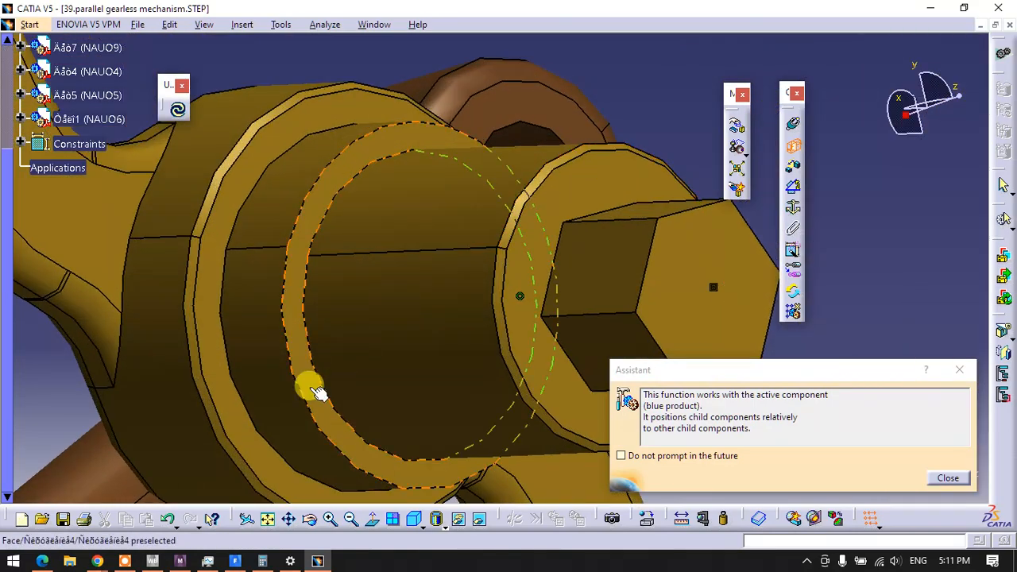
middle_click_drag(308, 388, 539, 299)
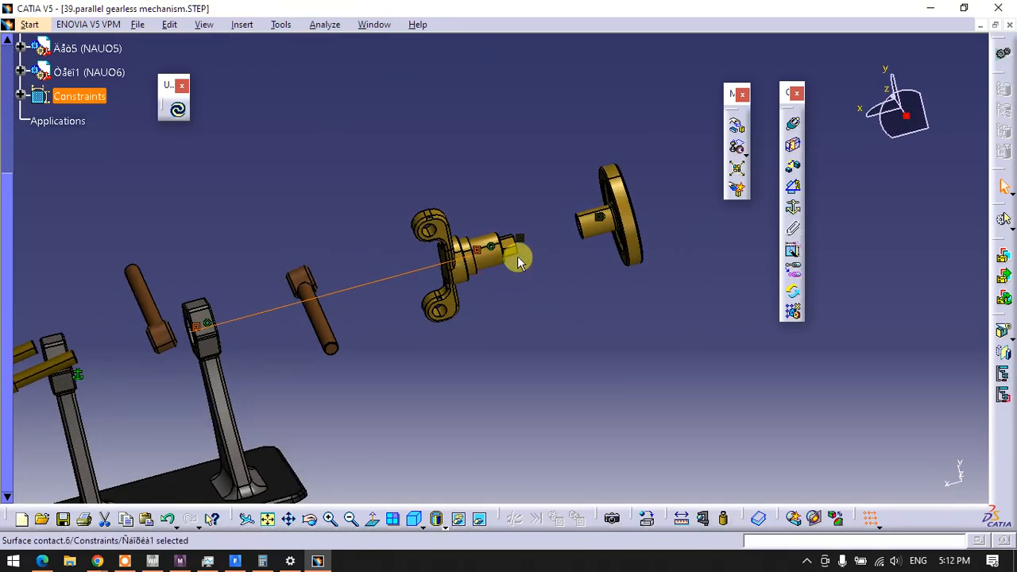
Add a contact constraint between a face of the forked shaft's hexagonal end and the matching face inside the spoked wheel's hexagonal socket
middle_click_drag(532, 267, 551, 199)
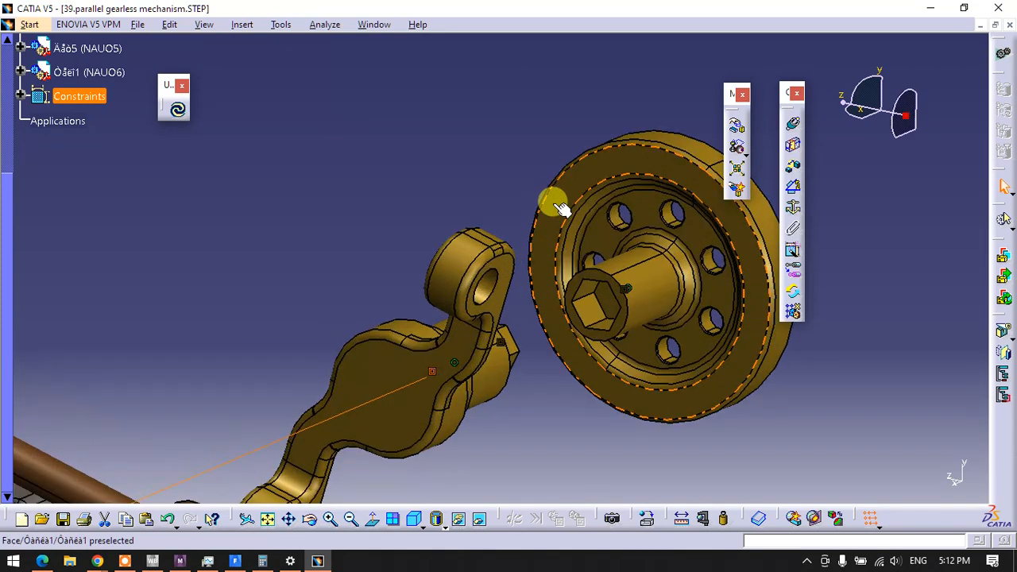
left_click(793, 148)
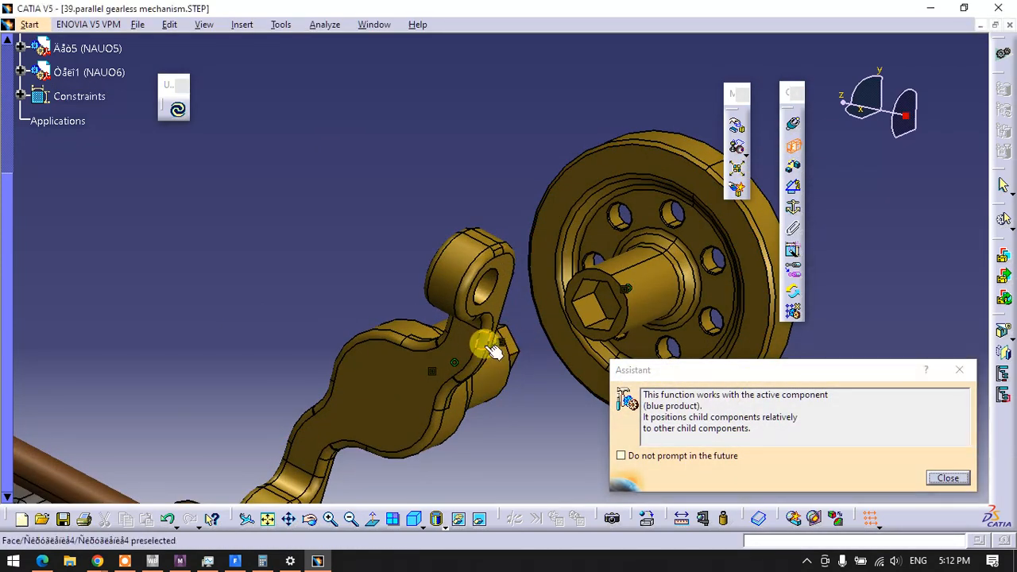
middle_click_drag(492, 349, 693, 165)
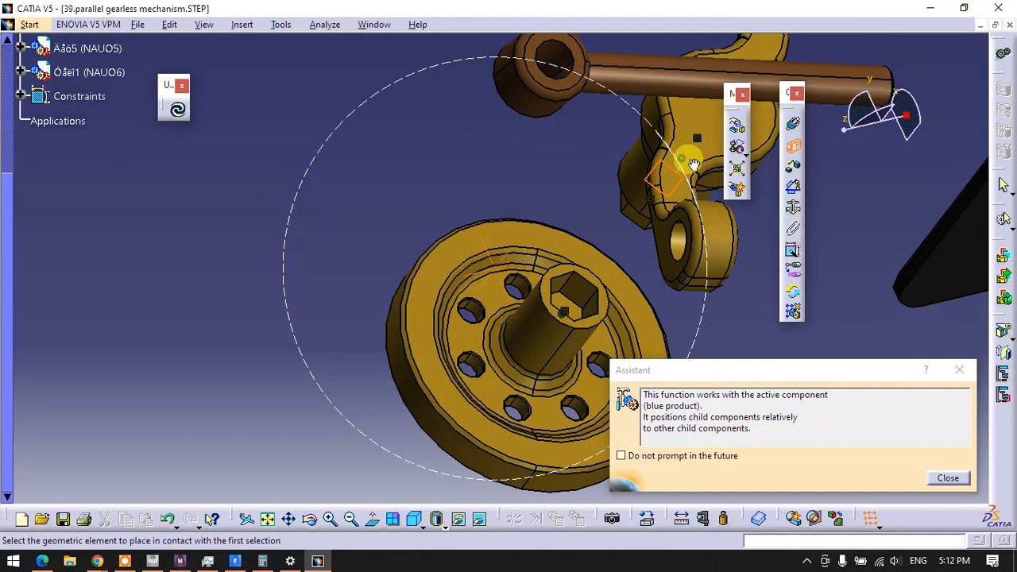
left_click(588, 293)
middle_click_drag(593, 162, 258, 415)
middle_click_drag(217, 357, 329, 373)
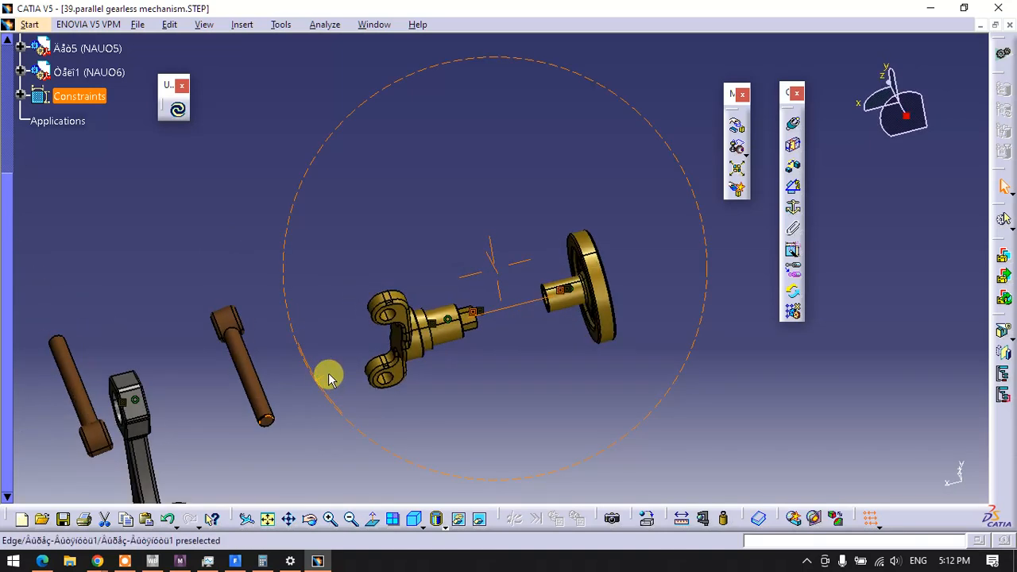
Make the axis of the brown rod nearest the fork coincident with the axis of the forked shaft's lower hole
middle_click_drag(235, 395, 408, 333)
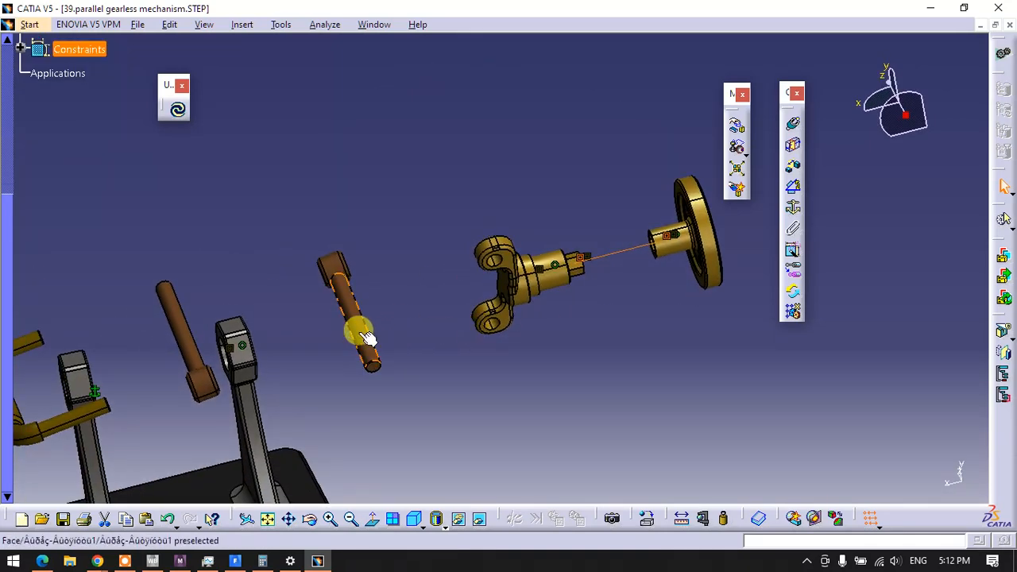
left_click(570, 319)
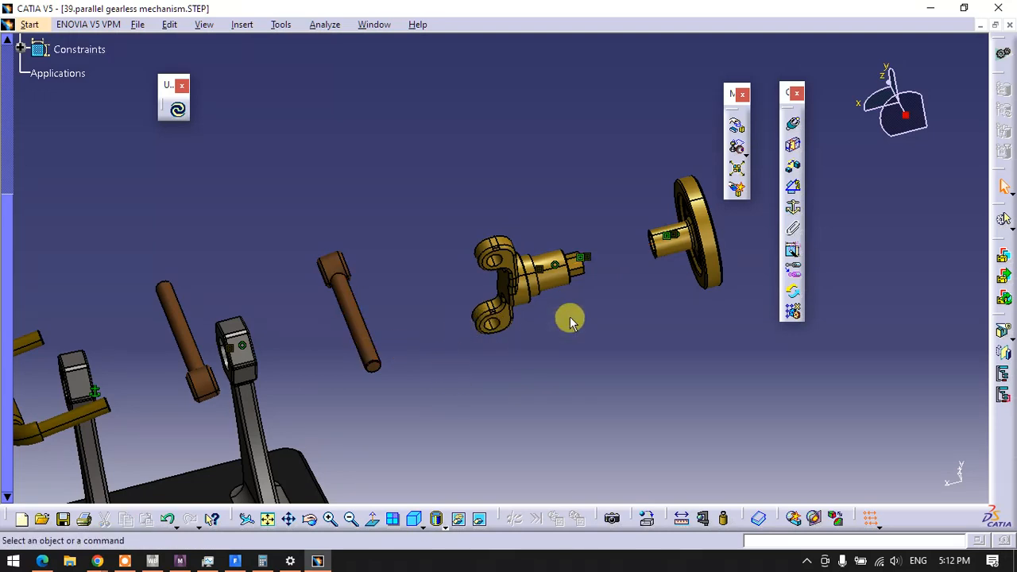
left_click(794, 128)
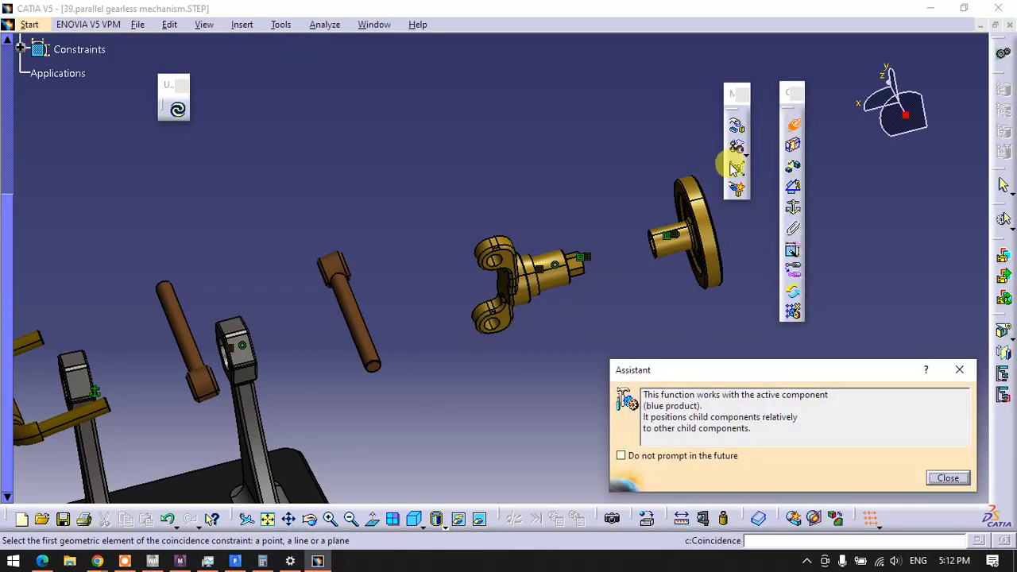
left_click(364, 339)
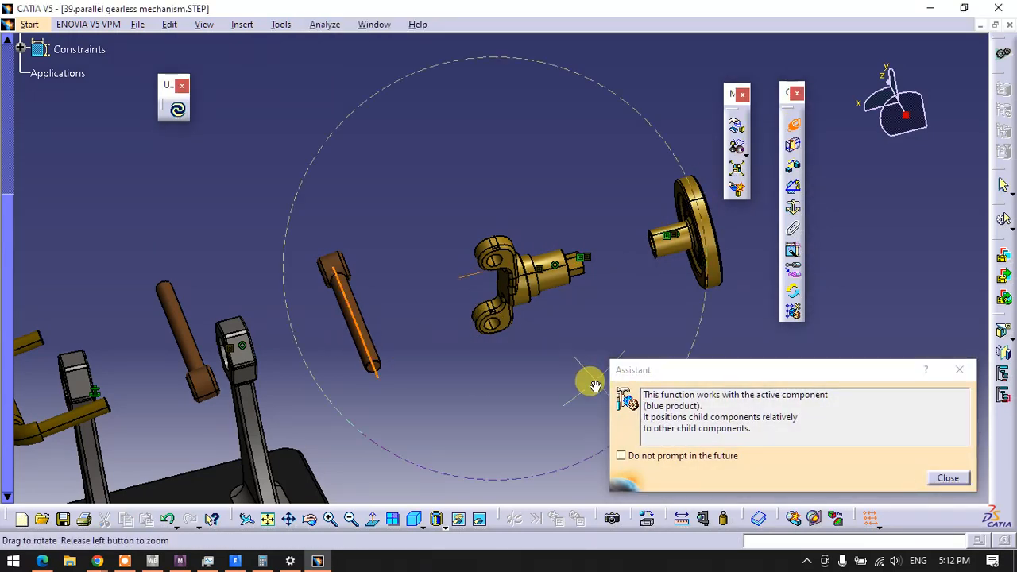
middle_click_drag(595, 386, 585, 288)
left_click(489, 403)
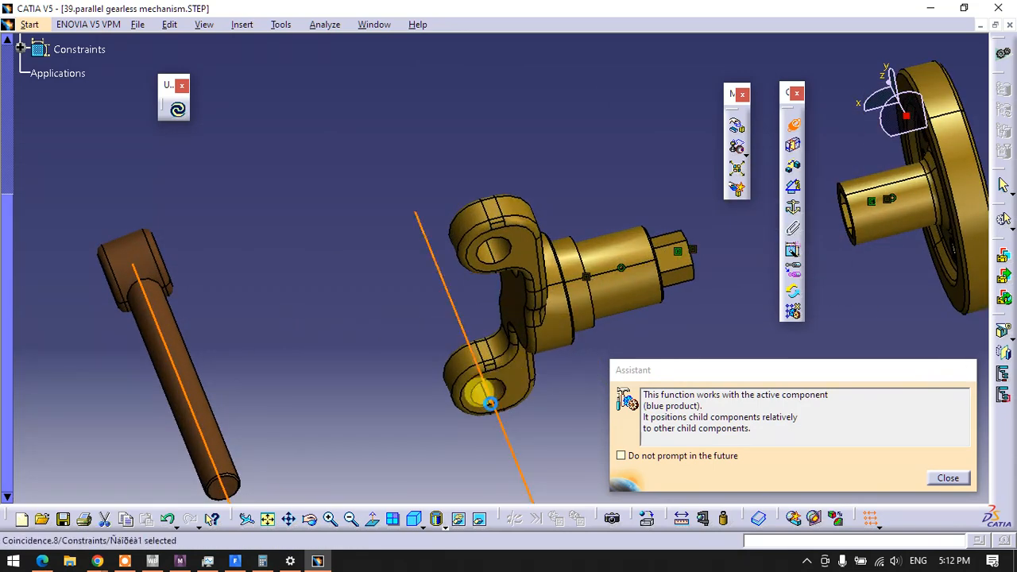
Make the axis of the brown rod between the two supports coincident with the axis of the forked shaft's upper hole
middle_click_drag(421, 371, 512, 233)
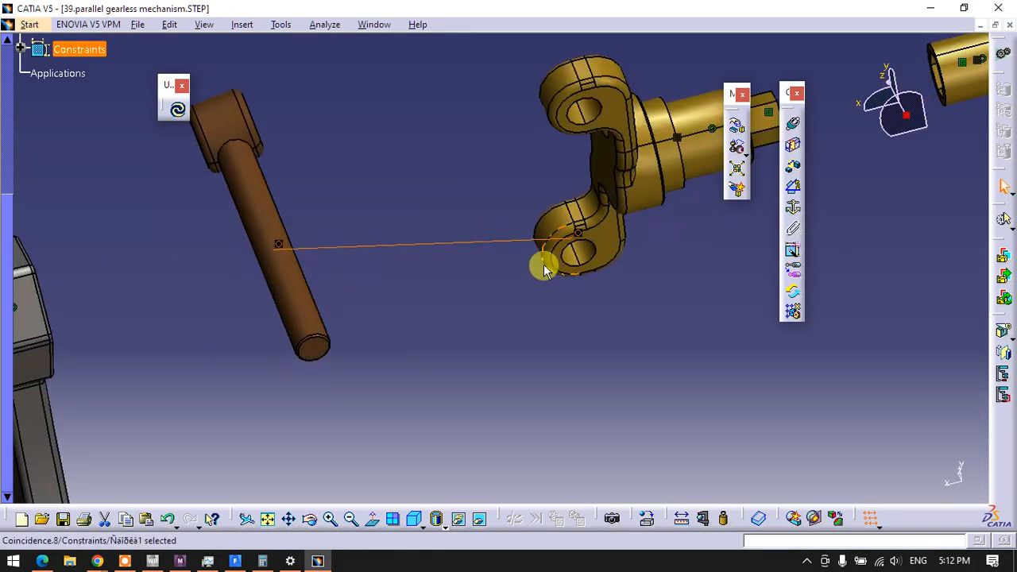
middle_click_drag(515, 270, 521, 329)
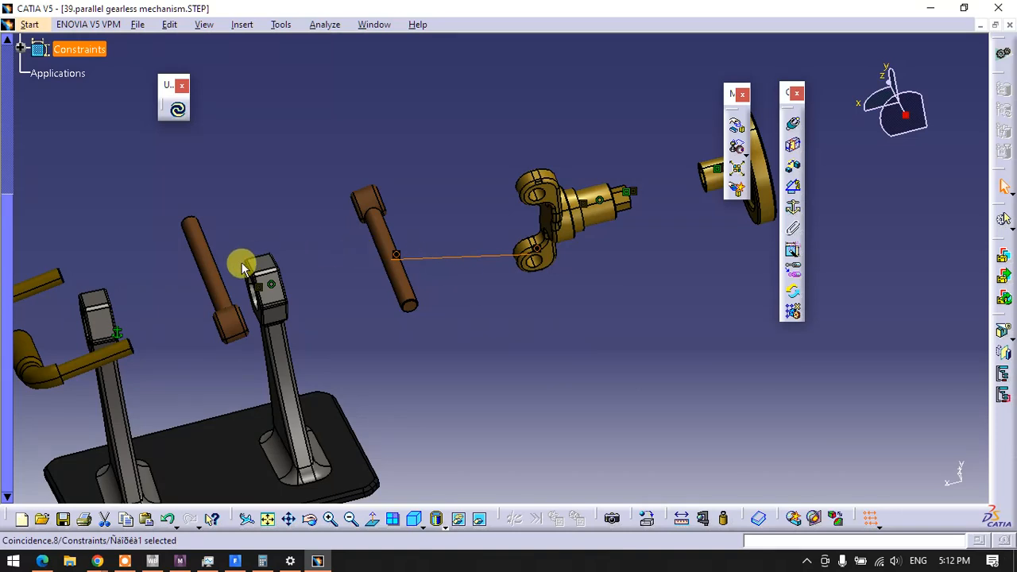
left_click(795, 127)
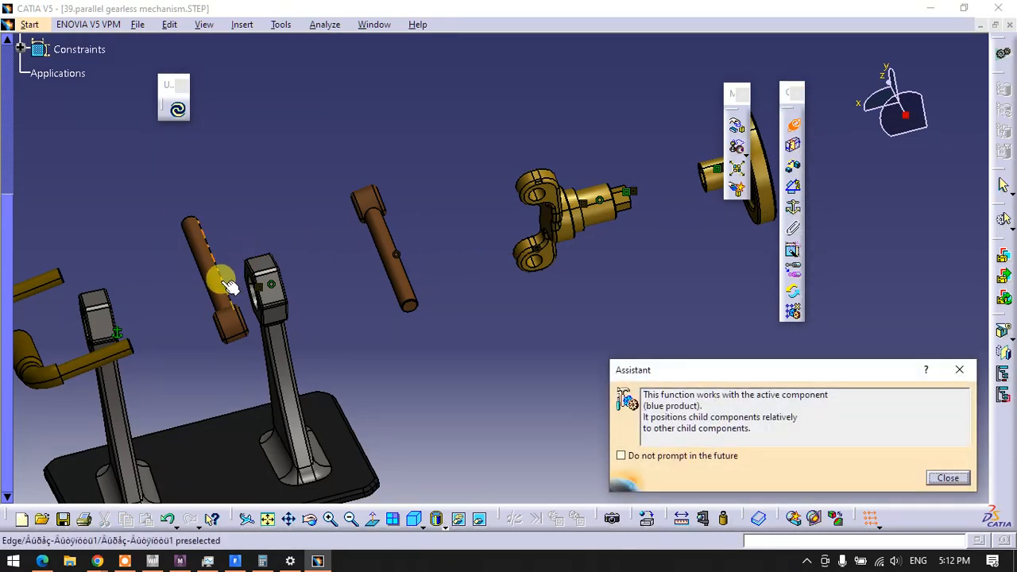
left_click(220, 273)
middle_click_drag(537, 196, 516, 168)
left_click(518, 261)
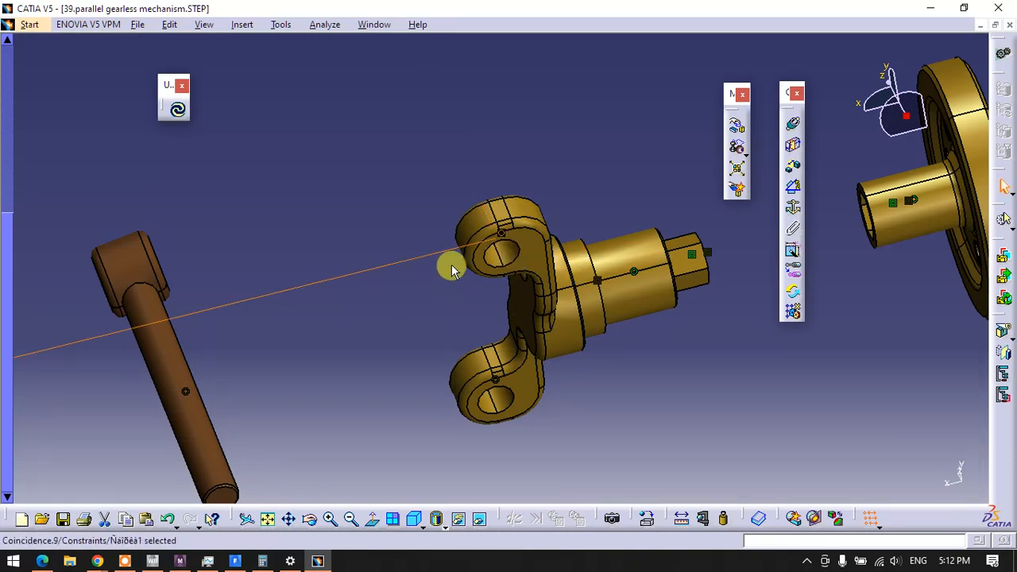
Update the assembly so the forked shaft, spoked wheel and both brown rods take their constrained positions
middle_click_drag(451, 270, 449, 343, "ctrl")
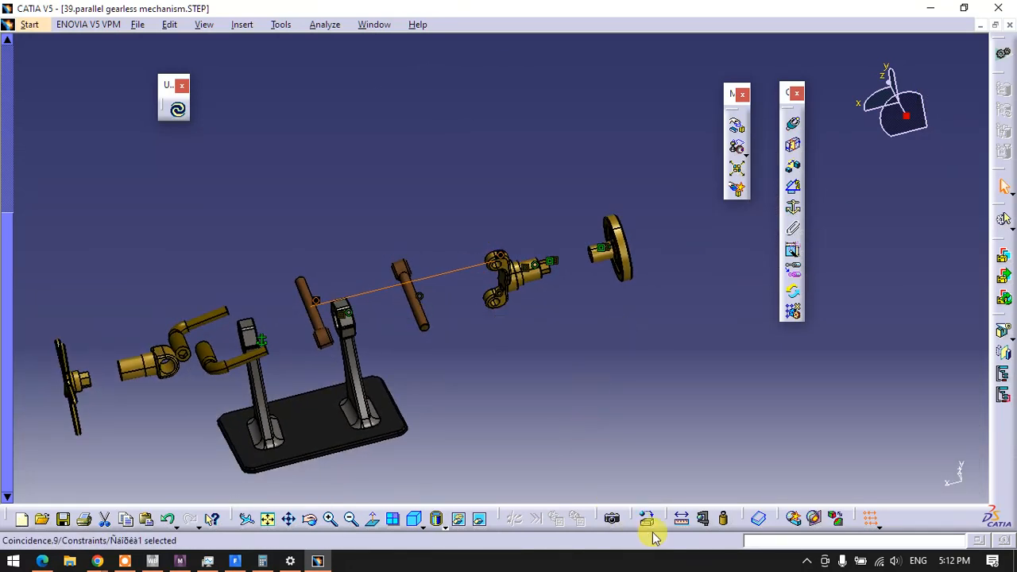
left_click(177, 107)
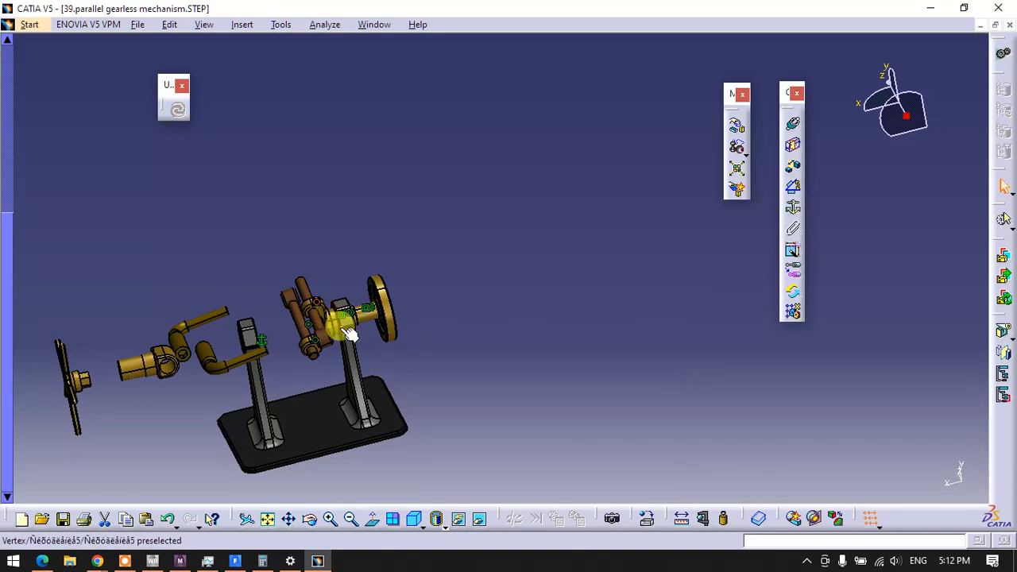
middle_click_drag(433, 342, 544, 235, "ctrl")
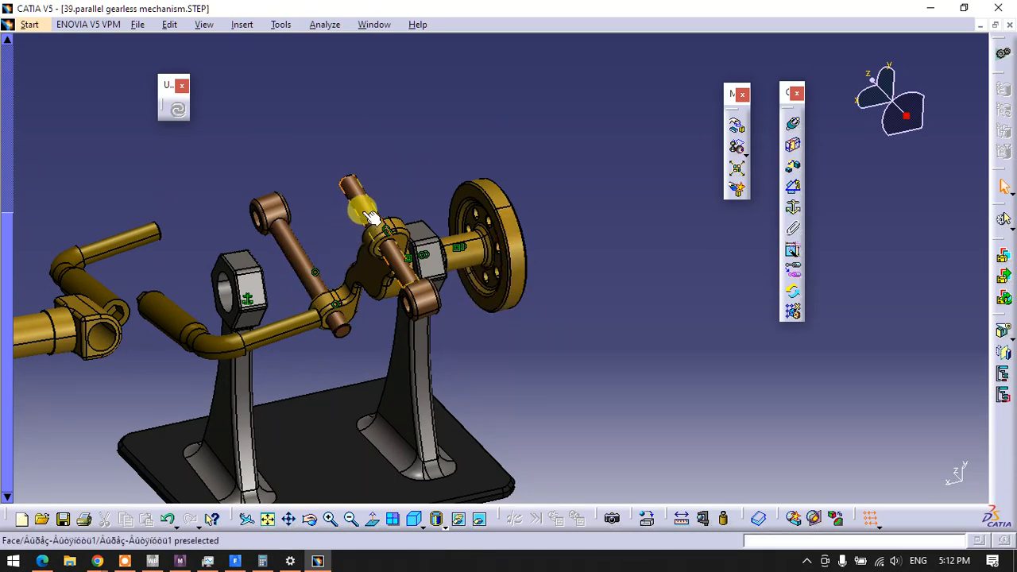
Analyze the assembly constraints and locate components NAUO2, NAUO3 and NAUO8 in the degrees of freedom list
left_click(325, 25)
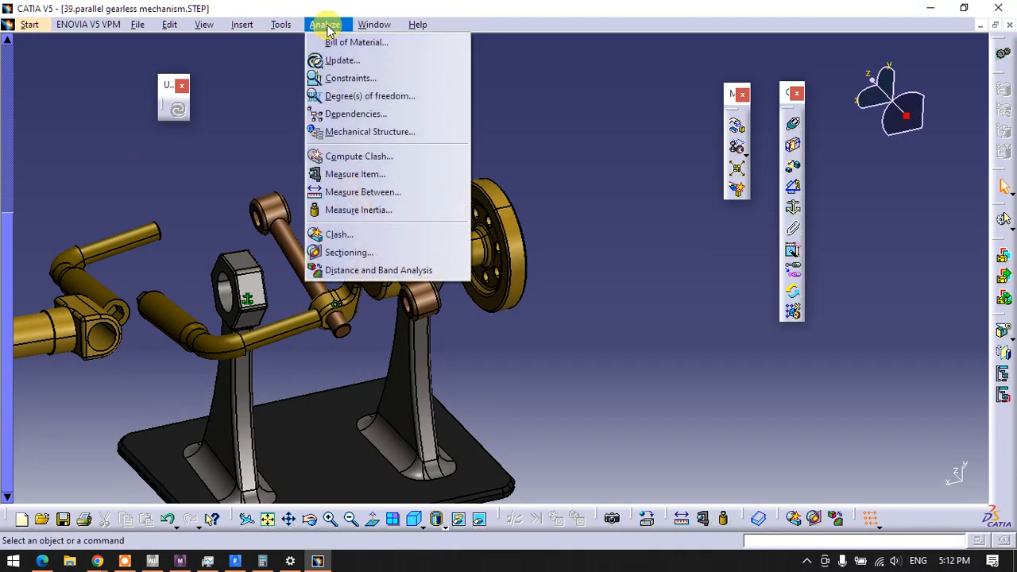
left_click(336, 74)
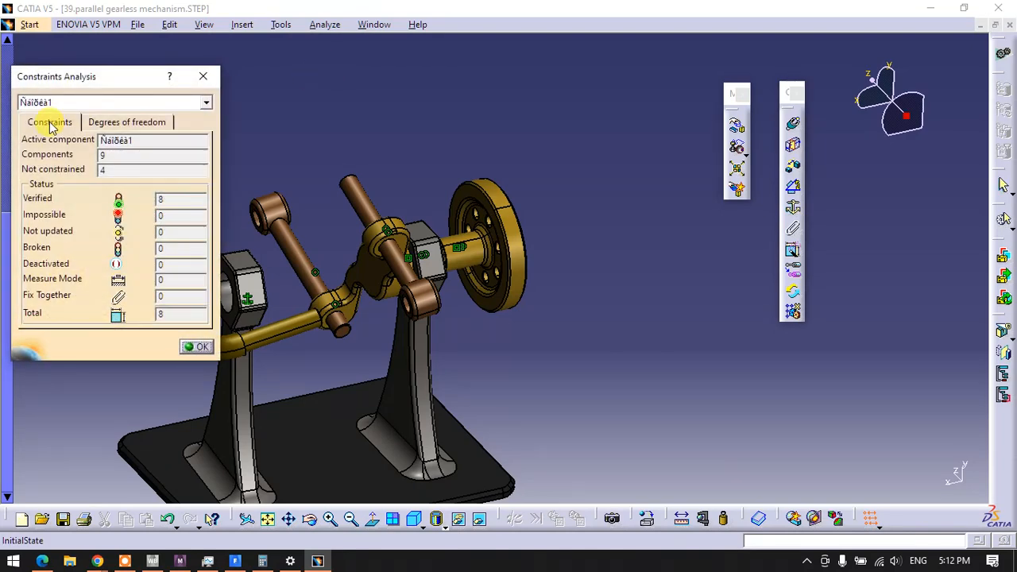
left_click(105, 120)
left_click(117, 169)
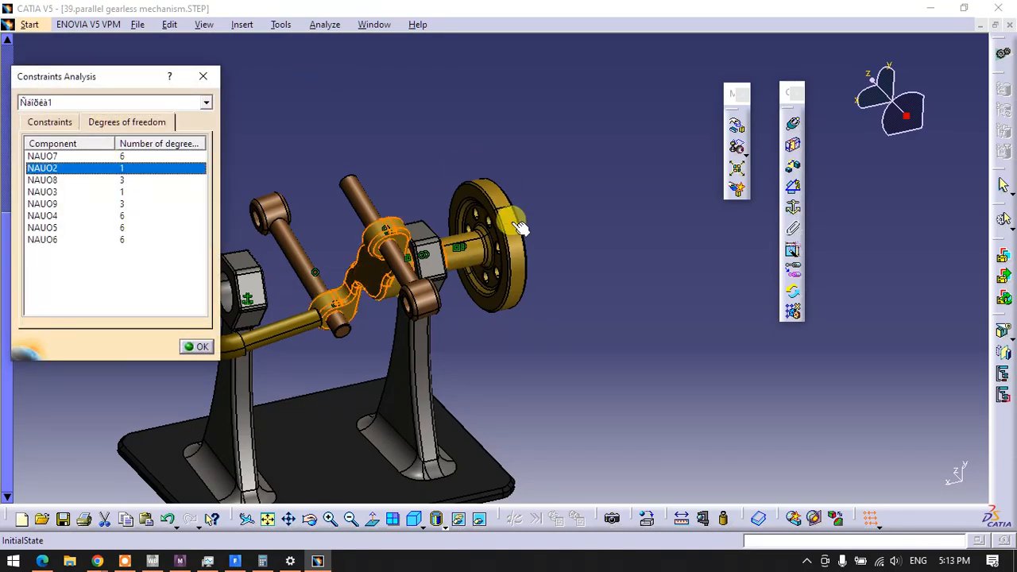
left_click(54, 191)
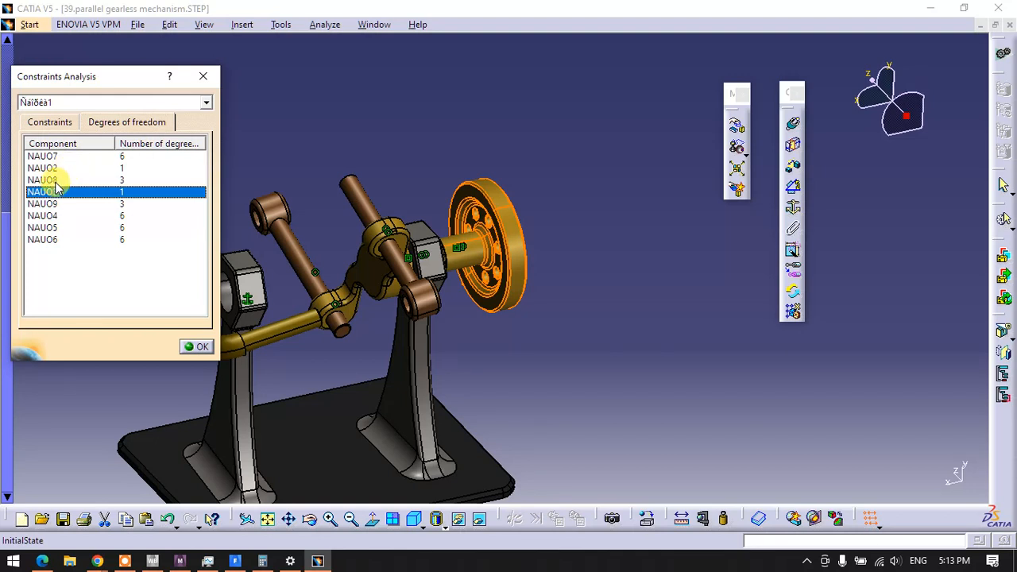
left_click(52, 181)
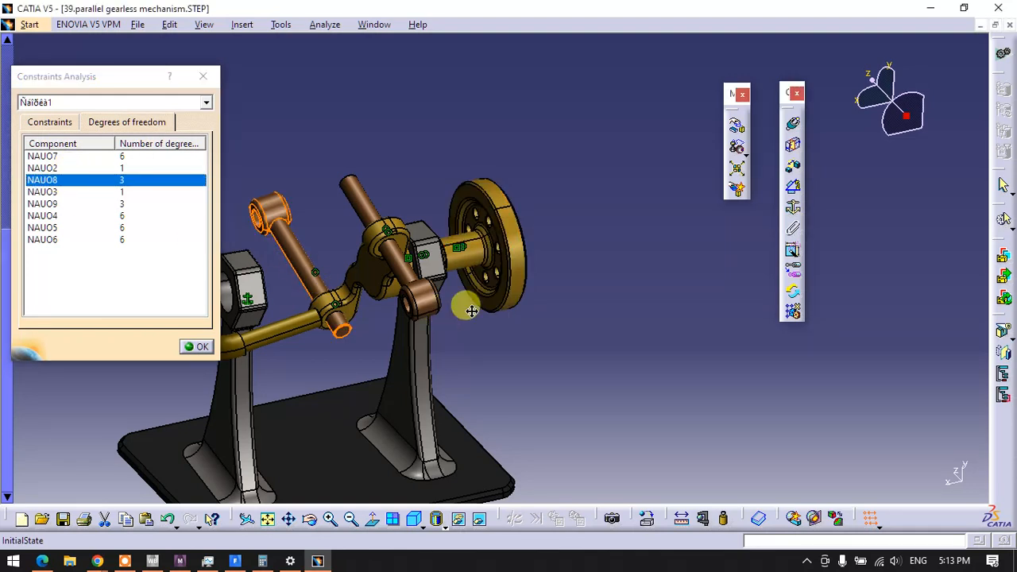
Inspect the degrees of freedom of component NAUO8, highlighting Rotation_1, Rotation_2 and Translation_1, and close the constraint analysis
middle_click_drag(465, 302, 586, 307)
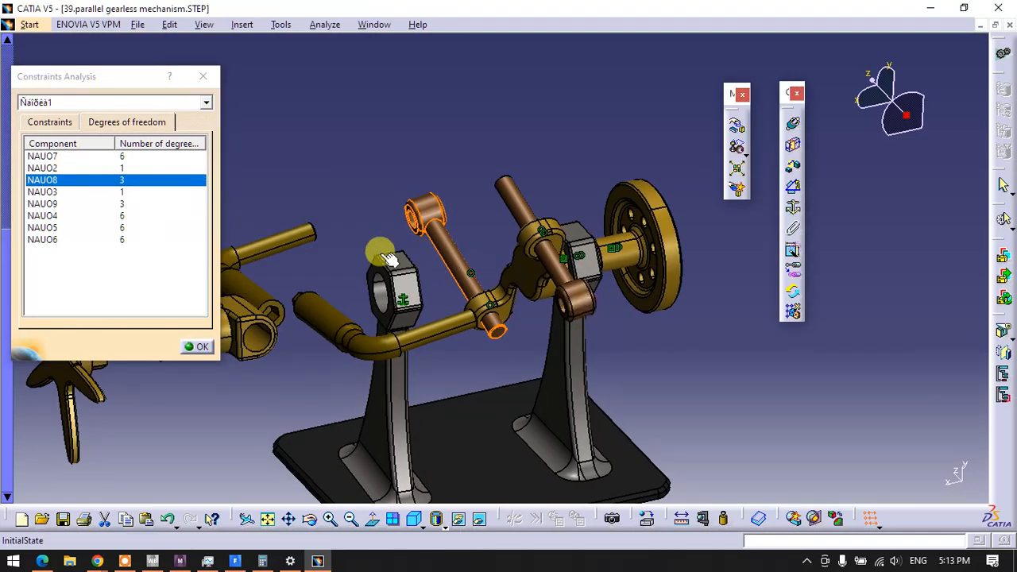
double_click(131, 183)
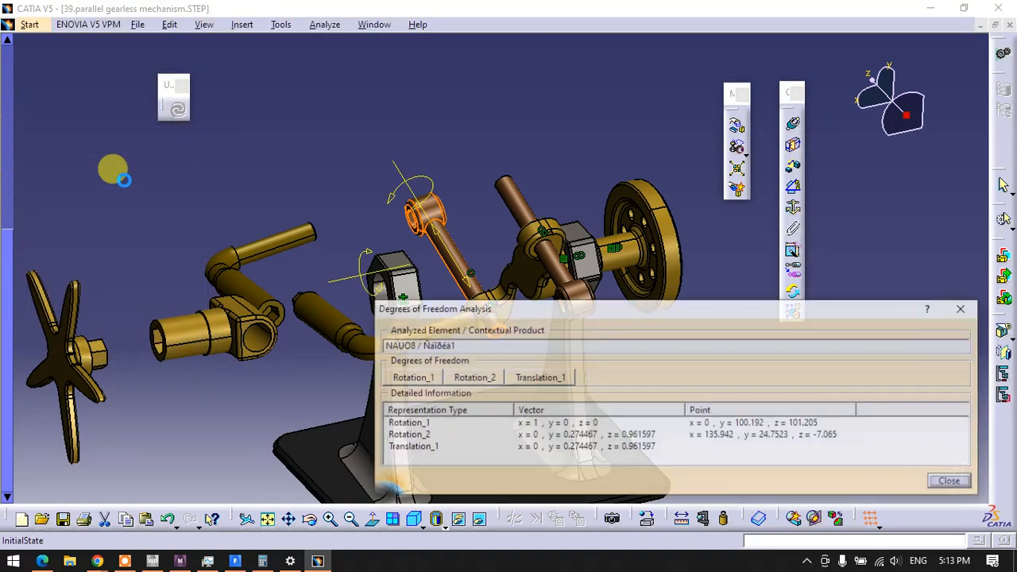
left_click_drag(465, 316, 236, 324)
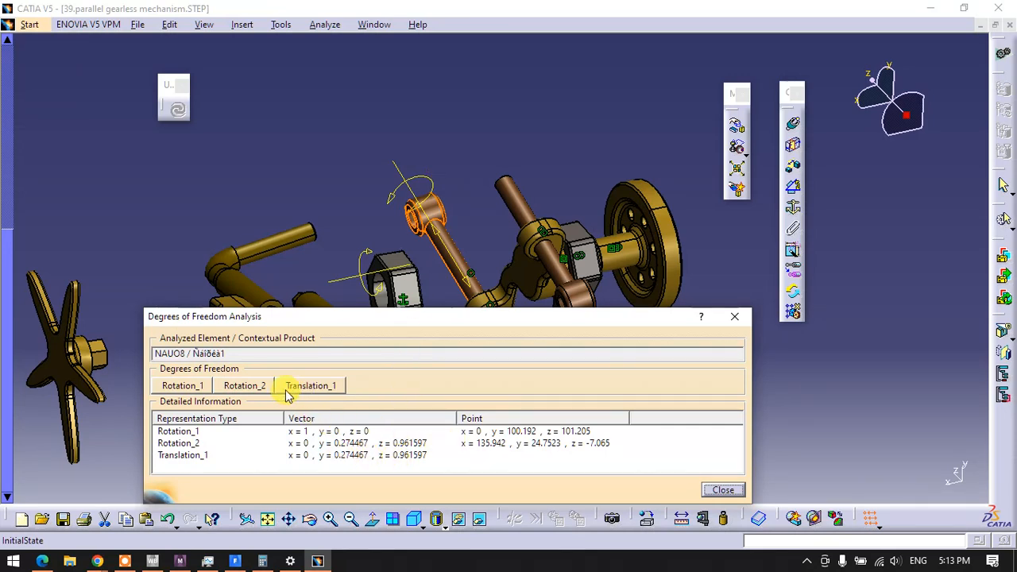
left_click(191, 387)
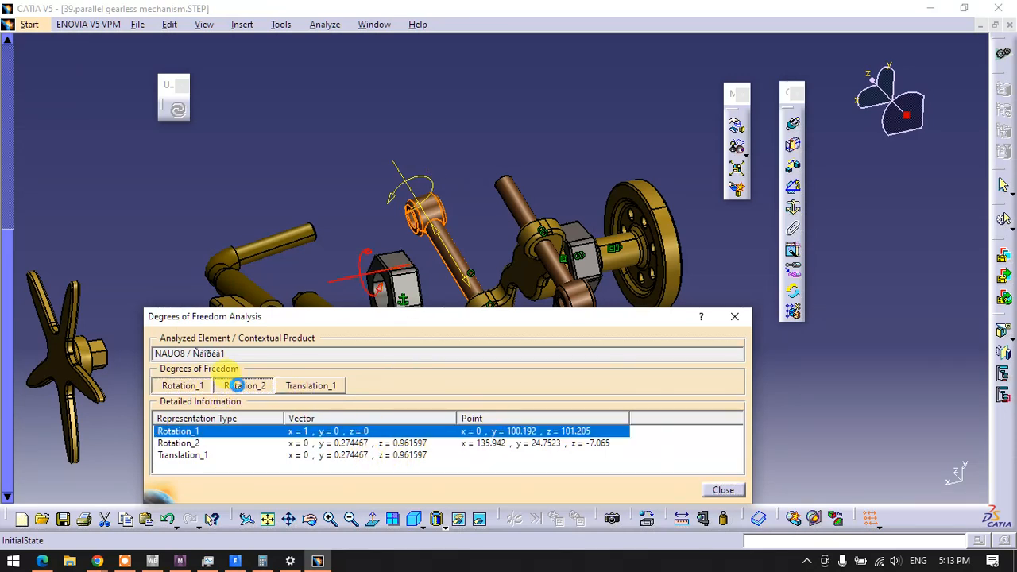
left_click(237, 386)
left_click(310, 389)
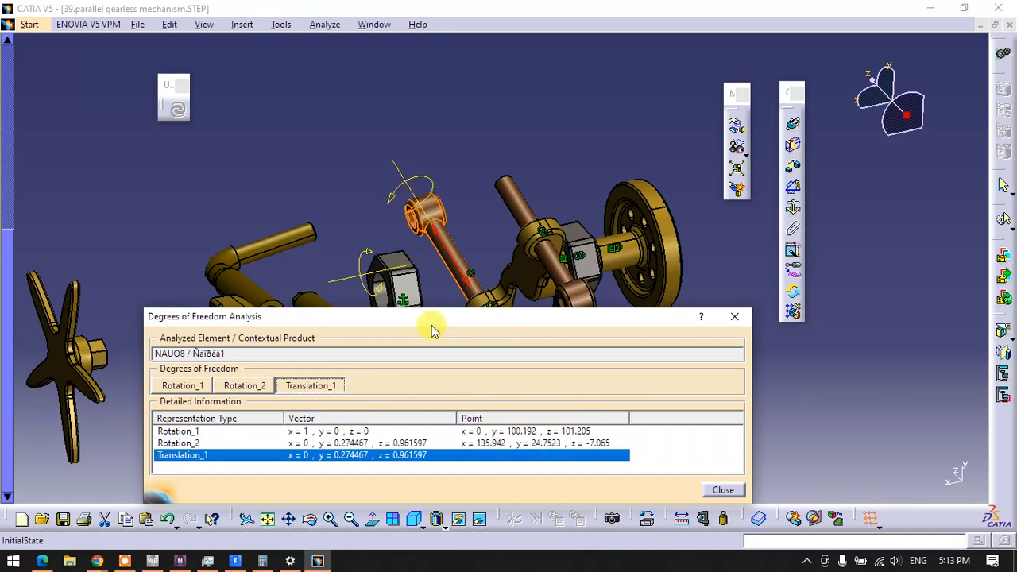
left_click_drag(432, 330, 322, 60)
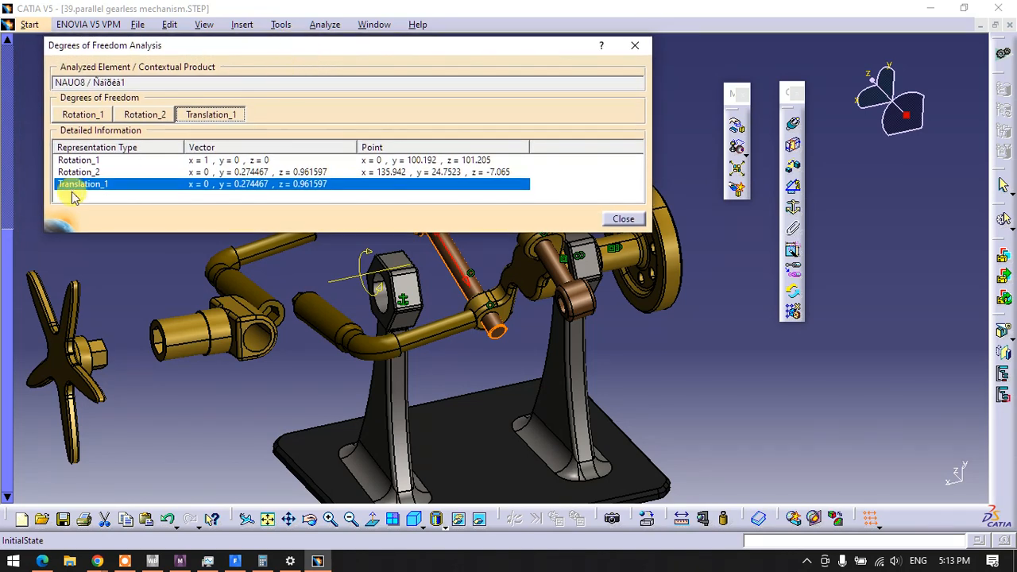
left_click(624, 221)
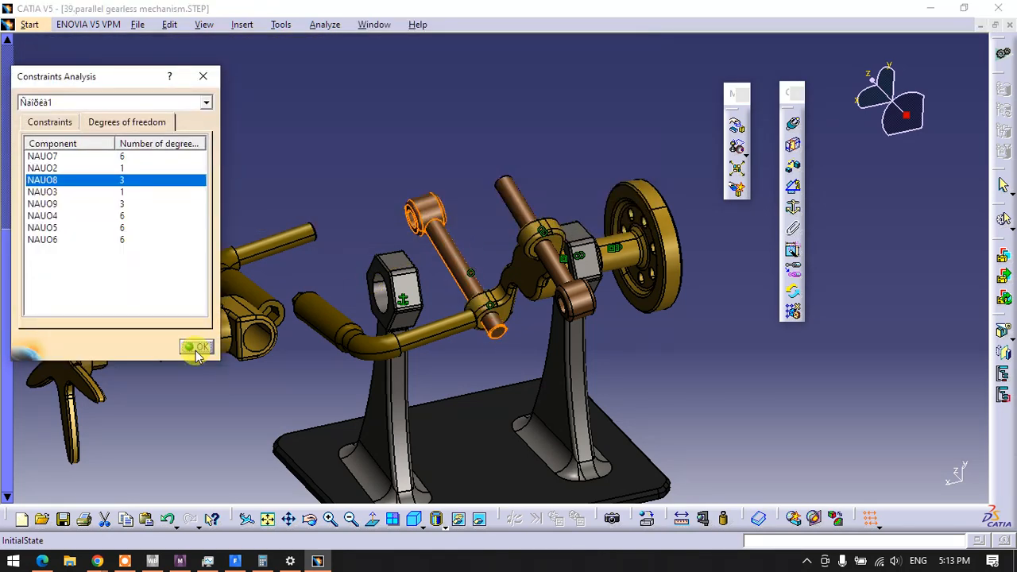
left_click(197, 350)
left_click(481, 229)
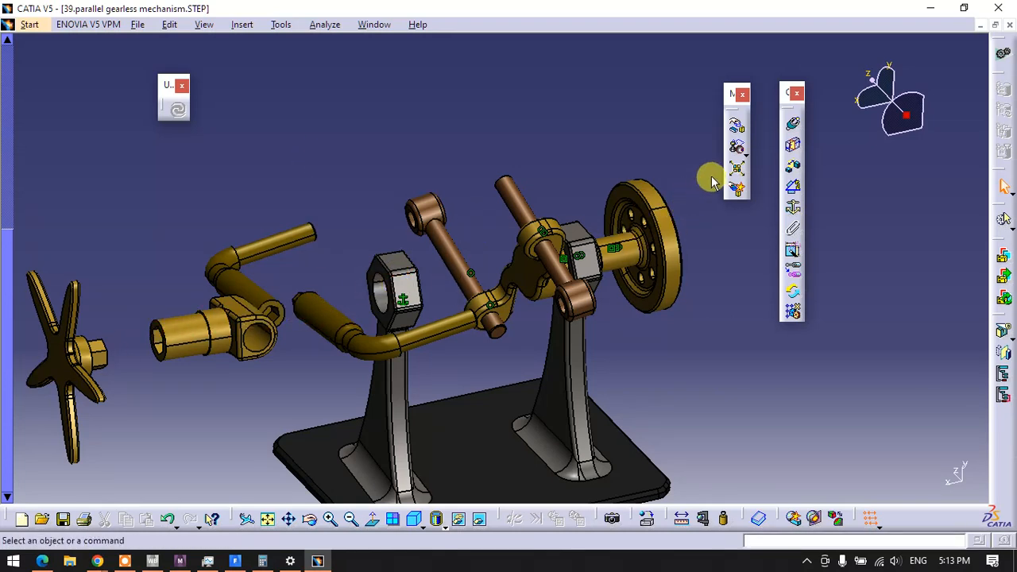
Make the axis of the star-shaped handwheel's hub coincident with the axis of the sleeve with the hexagonal socket
left_click(797, 128)
middle_click_drag(397, 262, 339, 264)
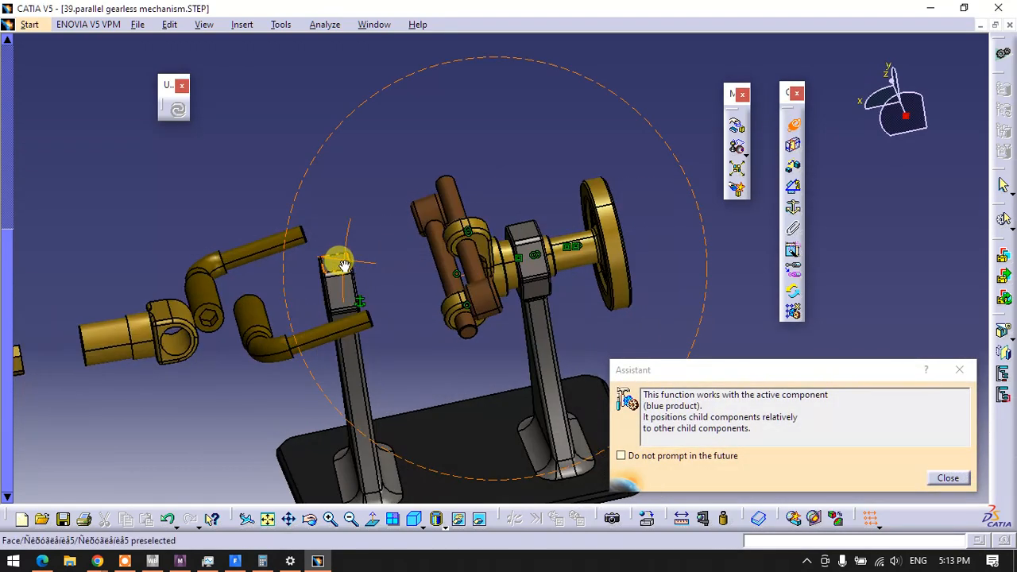
middle_click_drag(153, 290, 407, 219)
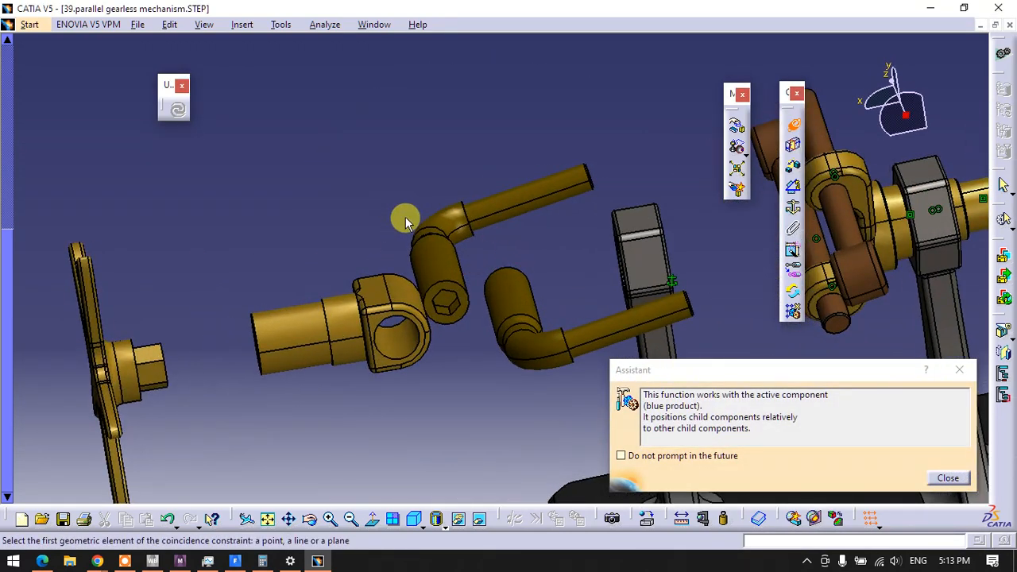
left_click(135, 377)
left_click(294, 336)
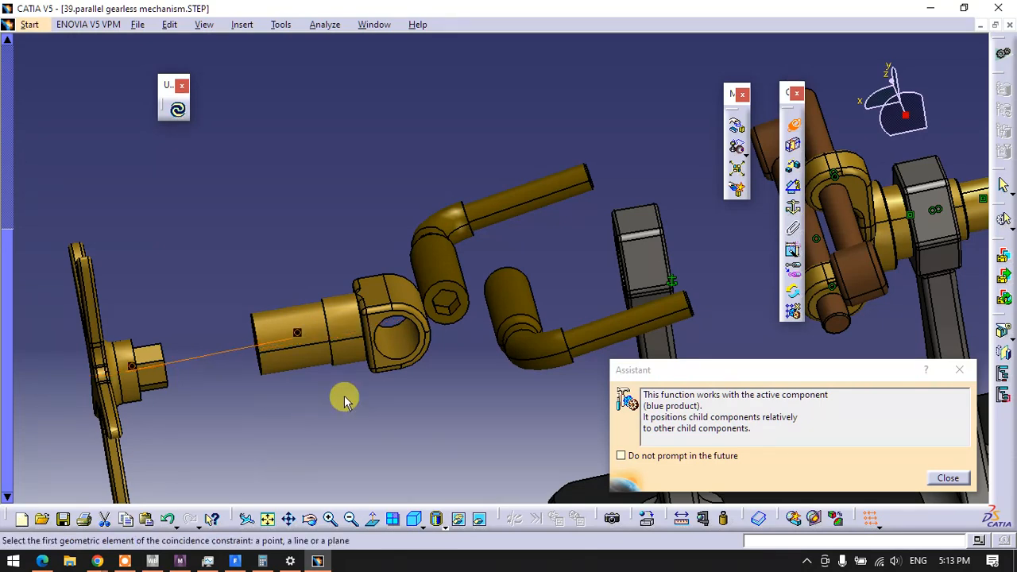
Make the axis of the socketed sleeve's cross hole coincident with the thick end of the bent rod carrying the hexagonal stub
left_click(391, 343)
middle_click_drag(444, 324, 595, 345)
middle_click_drag(511, 416, 119, 362)
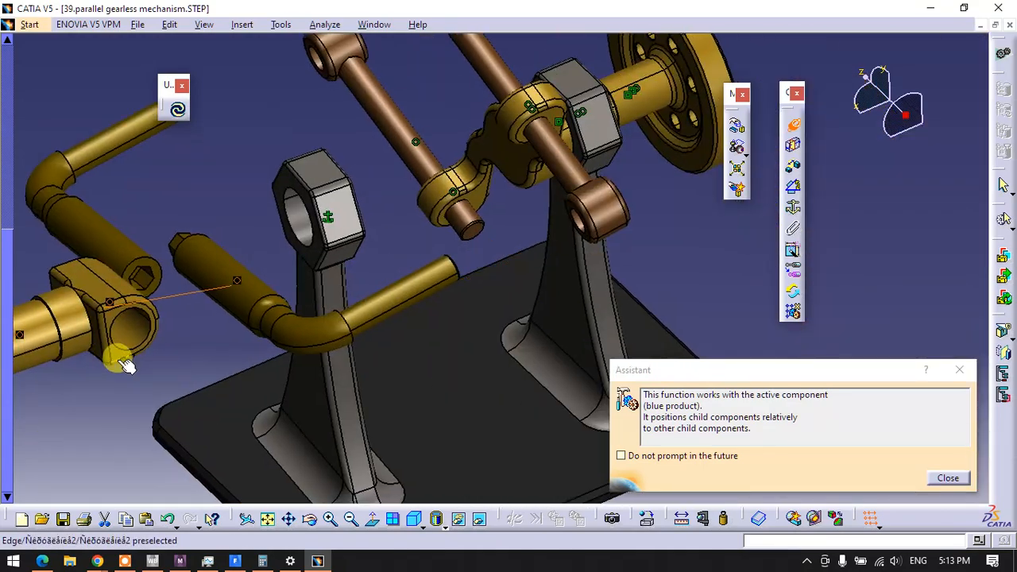
Make the thin end of the bent rod with the hexagonal stub coincident with the eye of the brown rod beside the spoked wheel
middle_click_drag(265, 295, 265, 352)
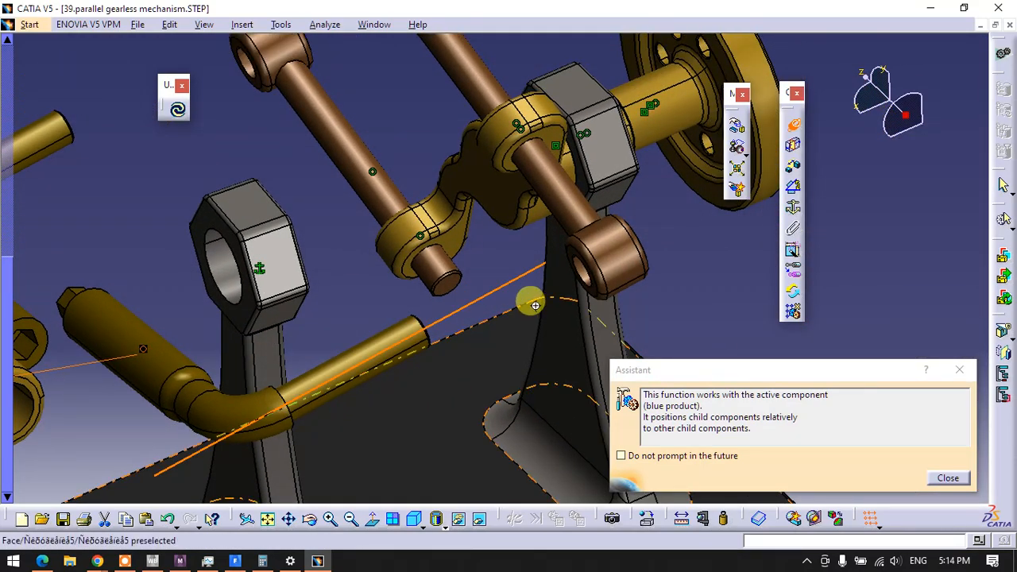
middle_click_drag(529, 297, 325, 373)
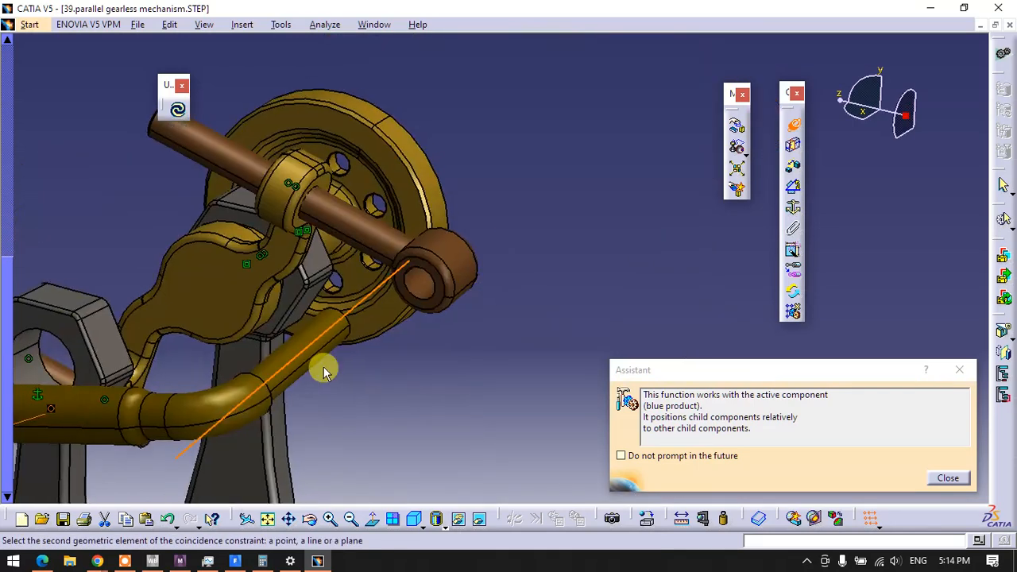
left_click(420, 283)
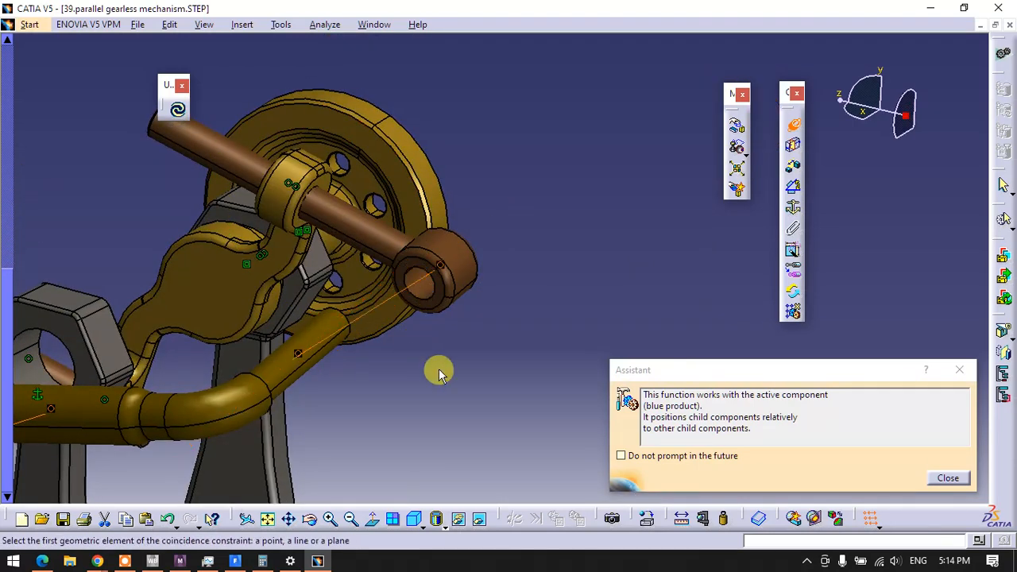
Make the eye of the other brown rod coincident with the thin end of the bent rod that has the hexagonal recess
middle_click_drag(366, 372, 430, 332)
left_click(112, 293)
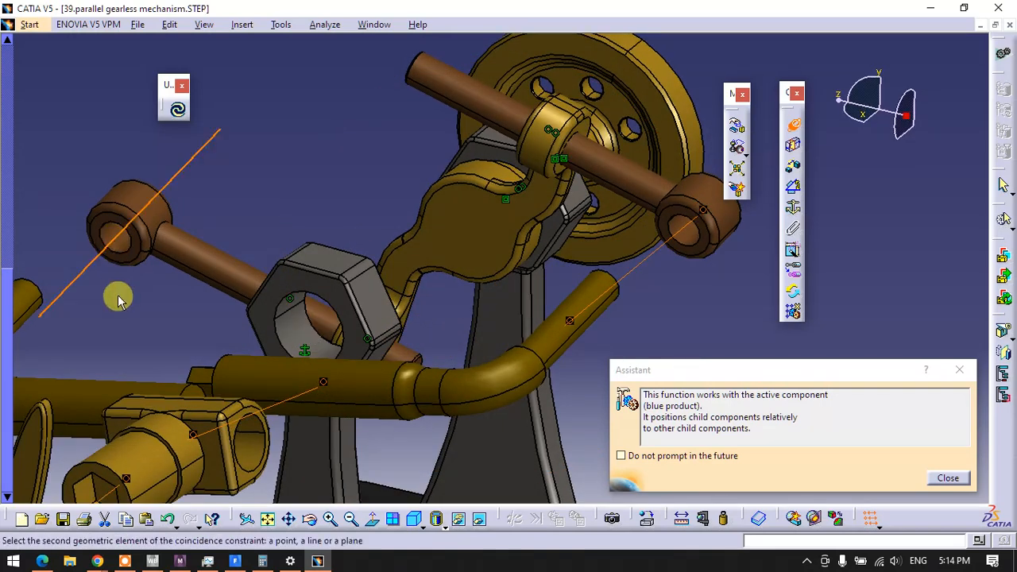
middle_click_drag(118, 295, 355, 246)
left_click(202, 290)
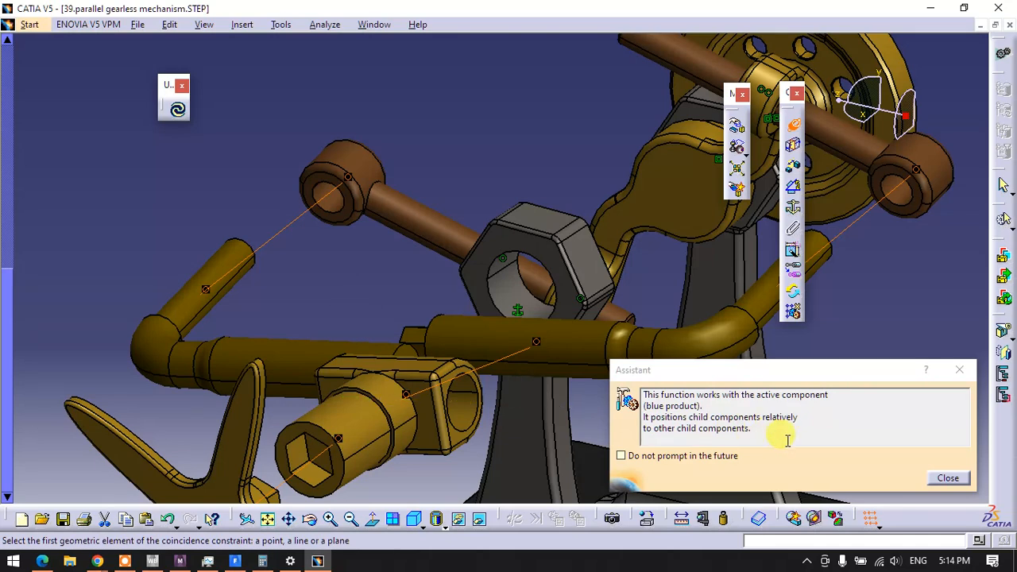
Dismiss the assistant message and update the assembly to apply the new coincidence constraints
left_click(948, 479)
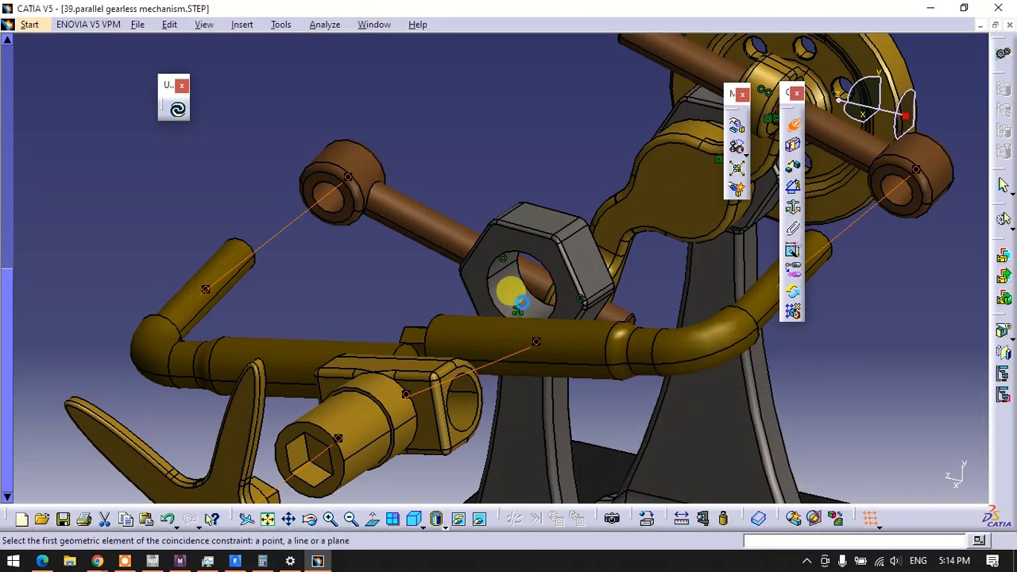
middle_click_drag(521, 311, 525, 411)
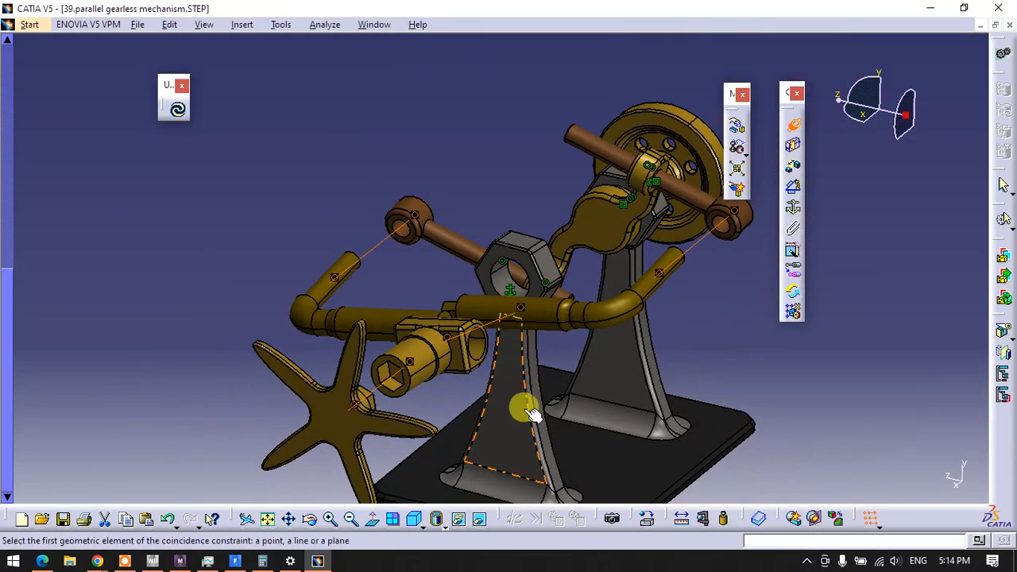
left_click(179, 114)
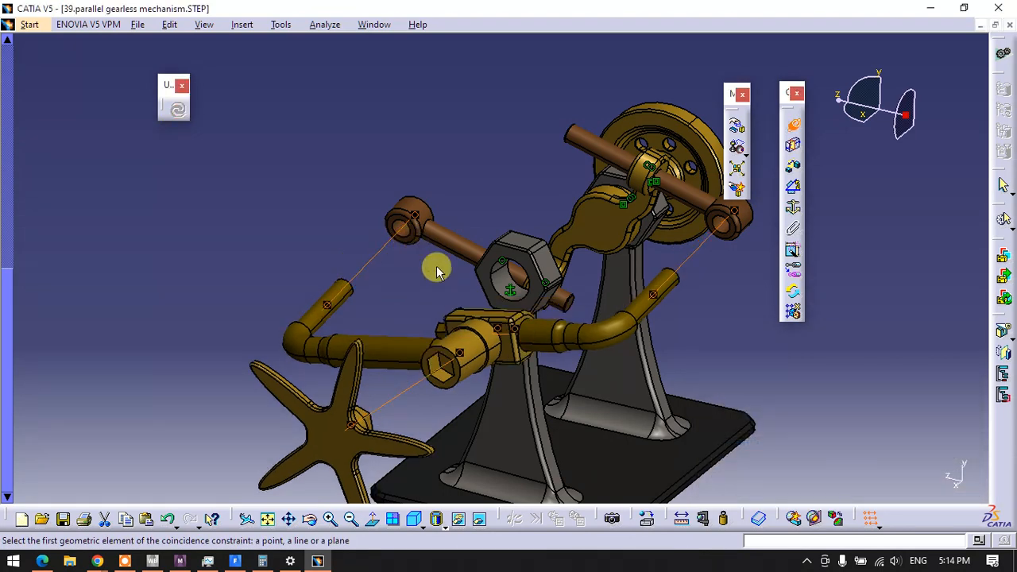
Make the sleeve's axis coincident with the bore of the empty support and update the assembly
middle_click_drag(575, 415, 463, 257)
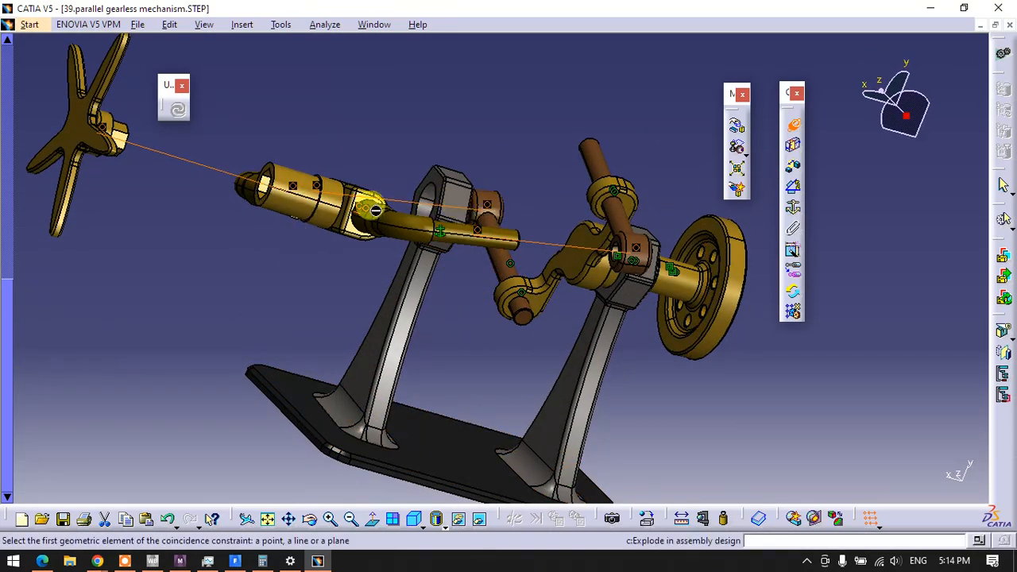
left_click(287, 207)
middle_click_drag(308, 269, 374, 299)
left_click(469, 266)
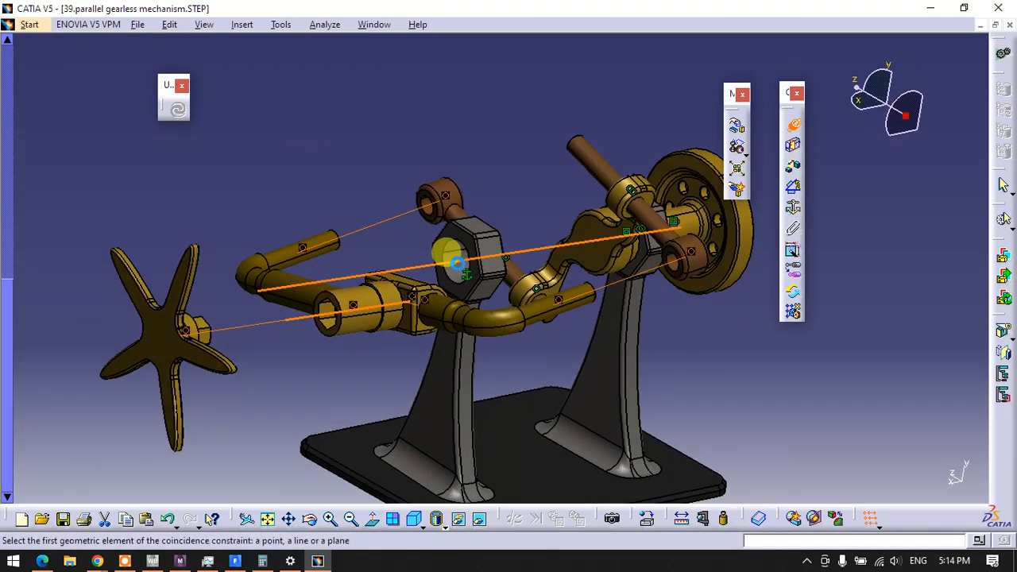
left_click(177, 109)
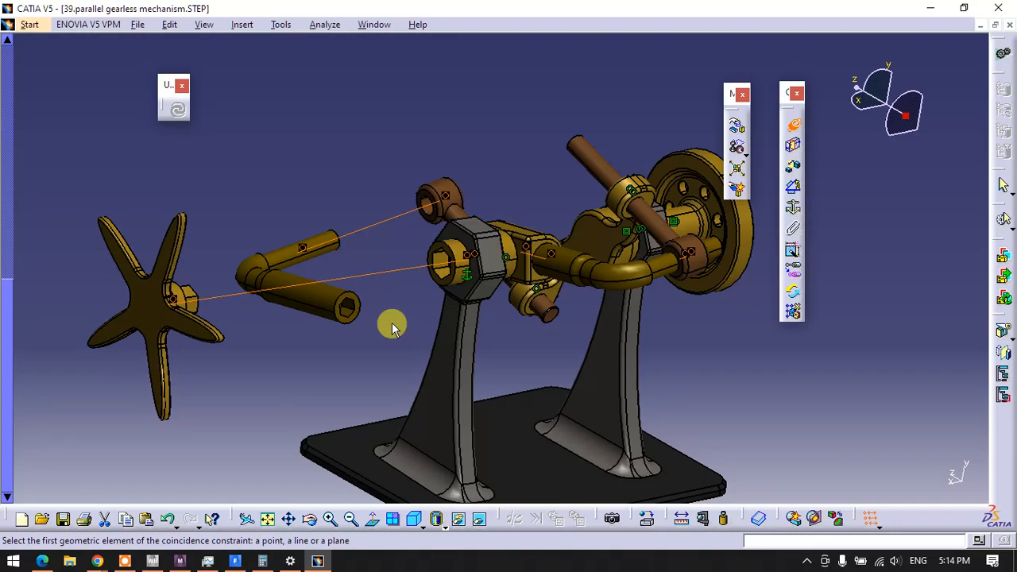
Make the axis of the sleeve's cross hole coincident with the thick end of the bent rod that has the hexagonal recess
middle_click_drag(467, 248, 722, 277)
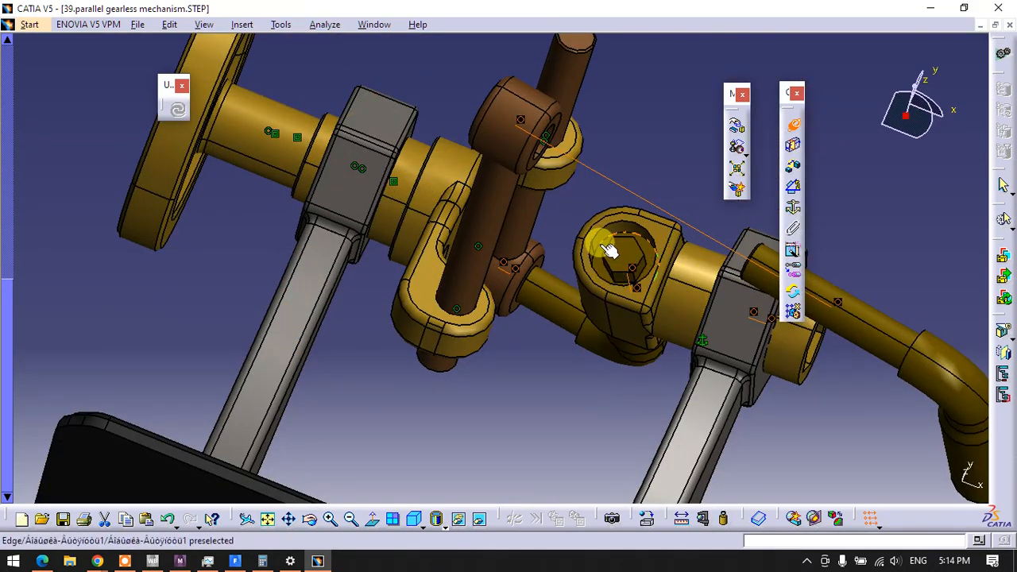
middle_click_drag(606, 239, 421, 245)
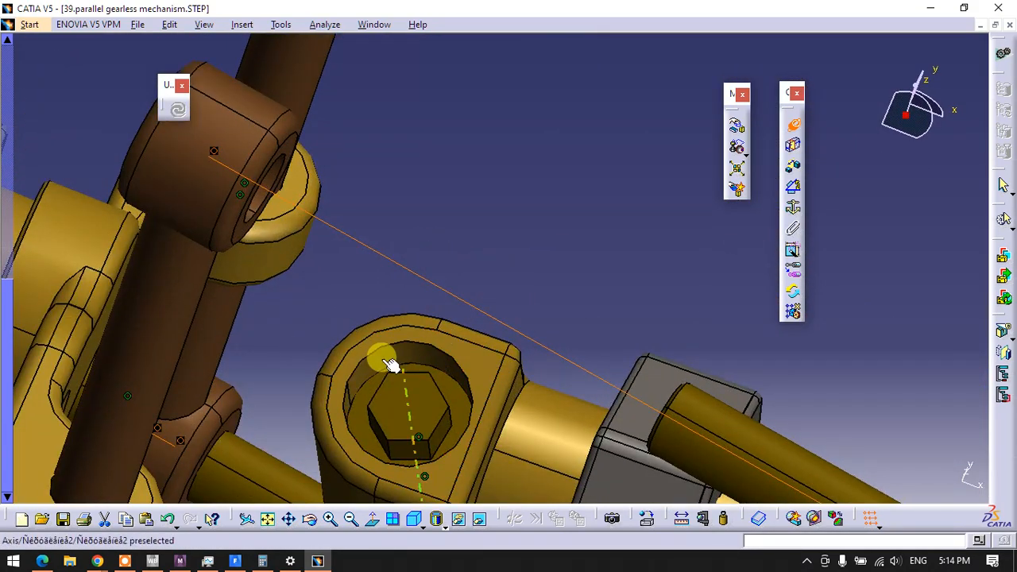
left_click(395, 366)
middle_click_drag(540, 298, 374, 238)
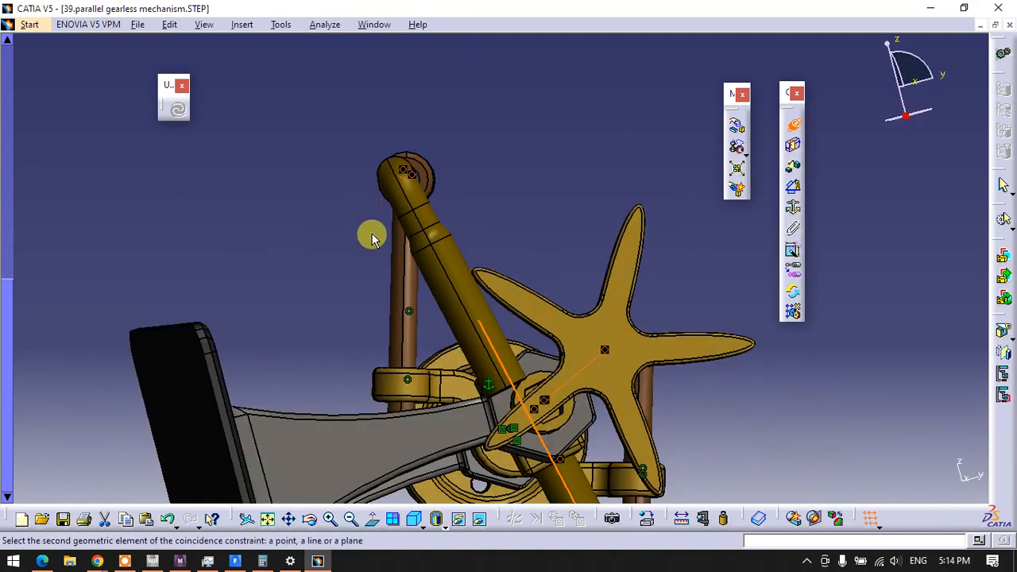
left_click(472, 284)
Add a contact constraint between the hexagonal recess floor of one bent rod and the hexagonal stub's end face on the other
middle_click_drag(484, 290, 446, 218)
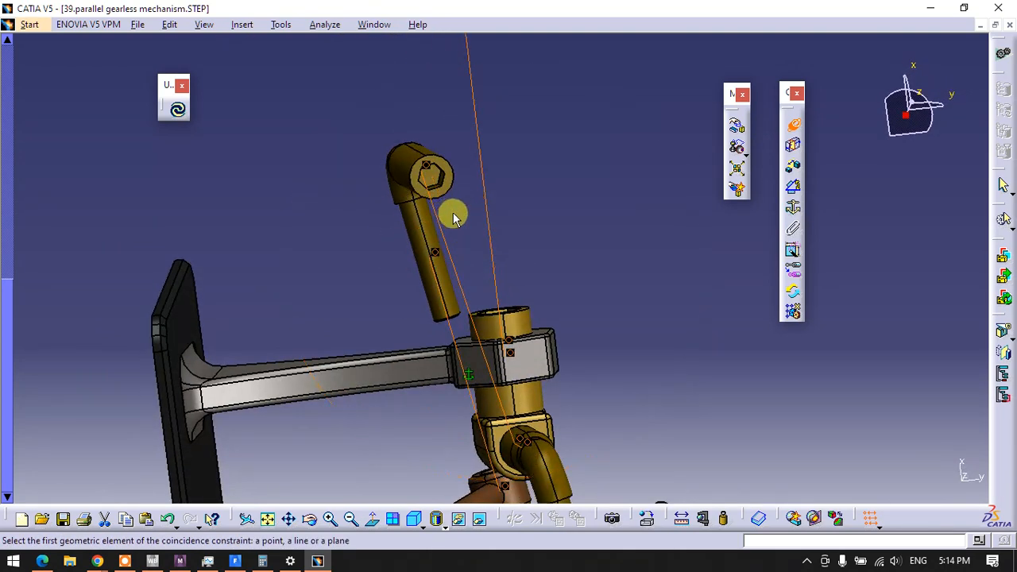
left_click(793, 144)
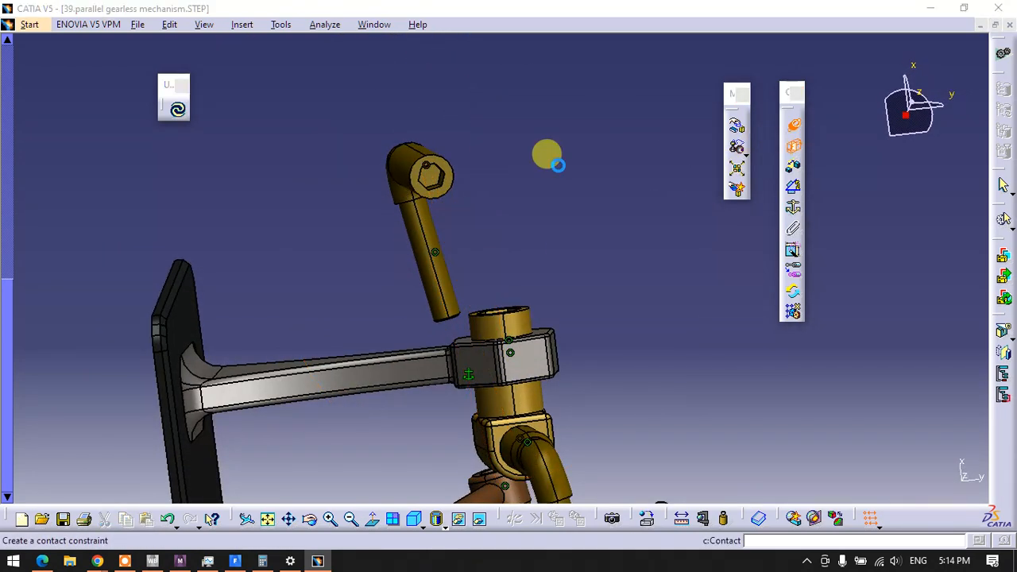
middle_click_drag(447, 154, 442, 101, "ctrl")
left_click(388, 96)
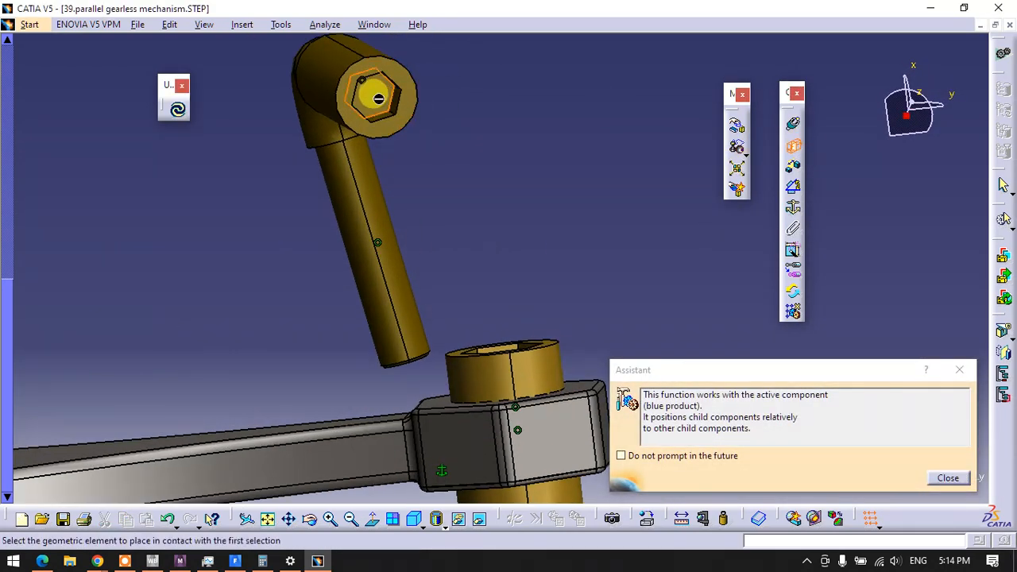
middle_click_drag(465, 139, 554, 370)
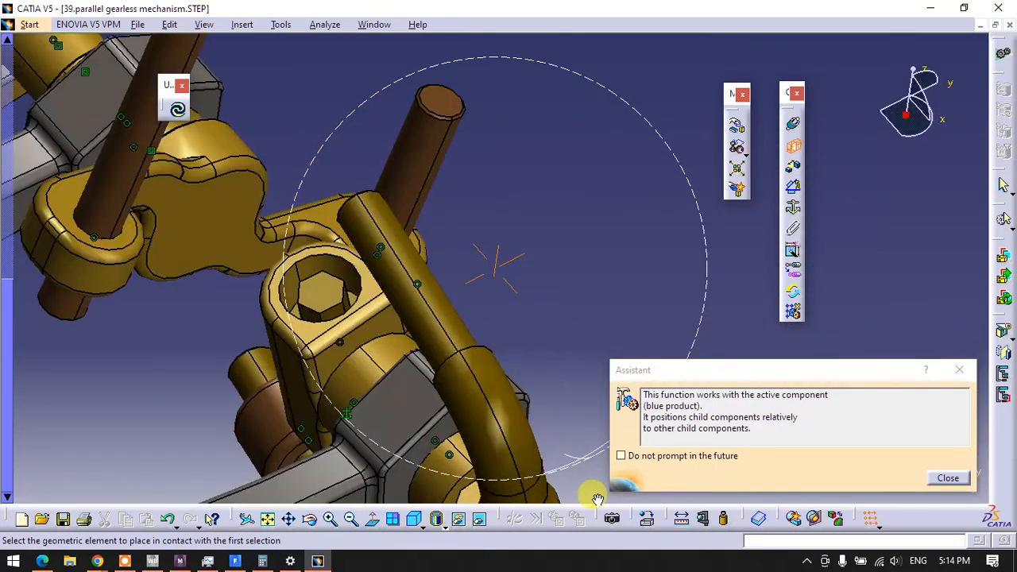
left_click(322, 295)
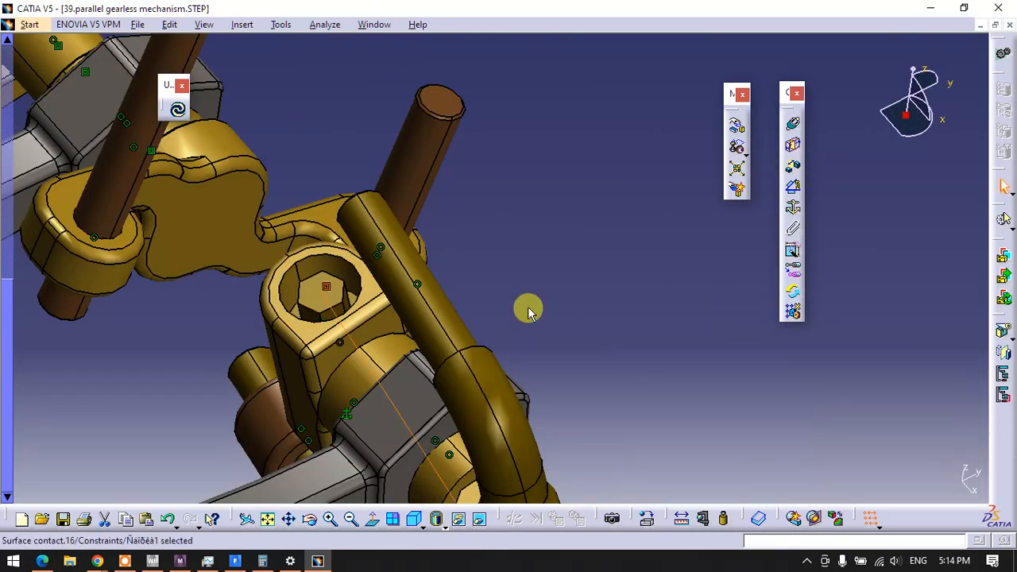
Add a contact constraint between the floor of the sleeve's hexagonal socket and the end face of the star handwheel's hexagonal stub
middle_click_drag(530, 311, 573, 84)
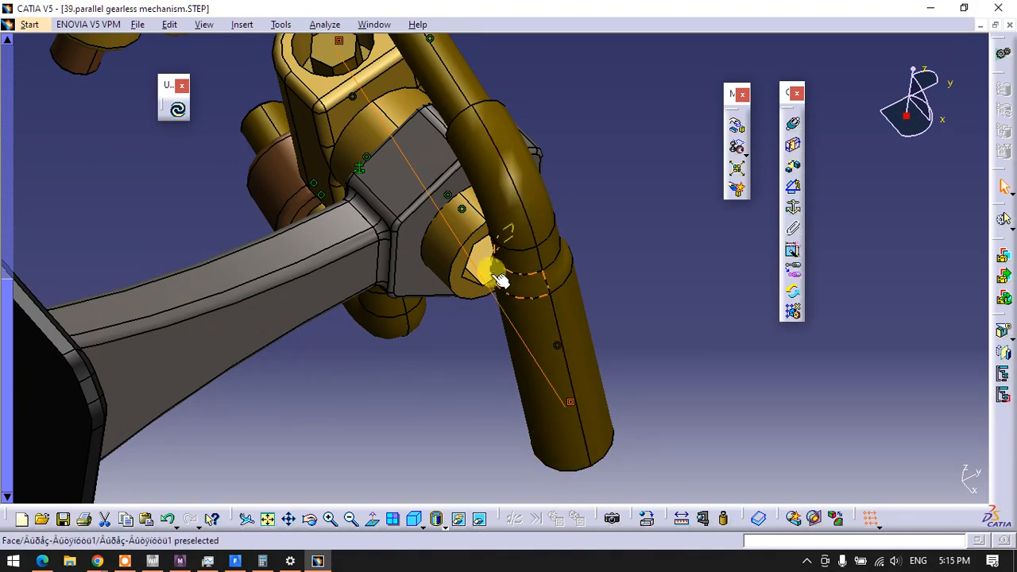
middle_click_drag(495, 277, 466, 266)
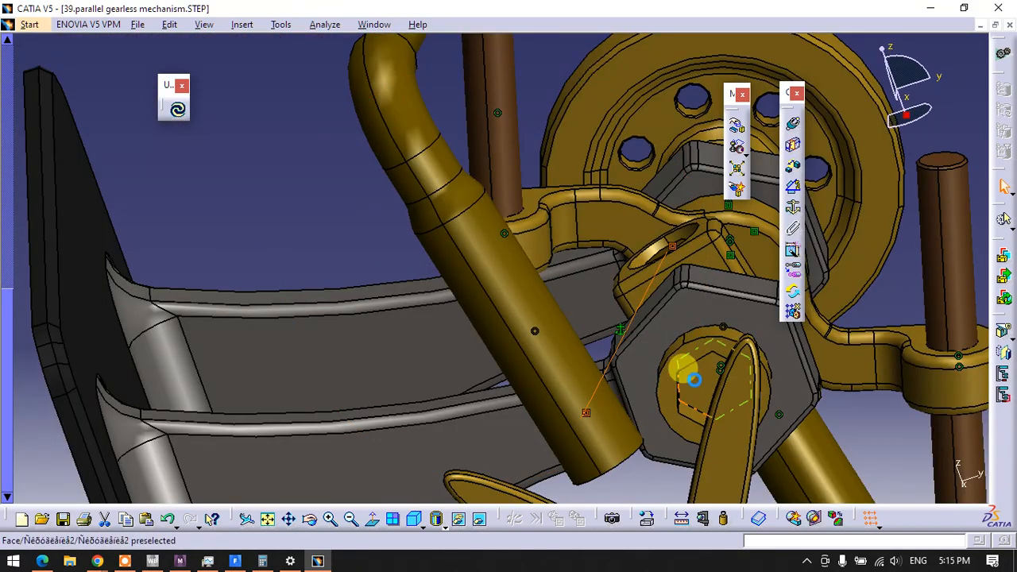
left_click(682, 368)
middle_click_drag(670, 279, 437, 240)
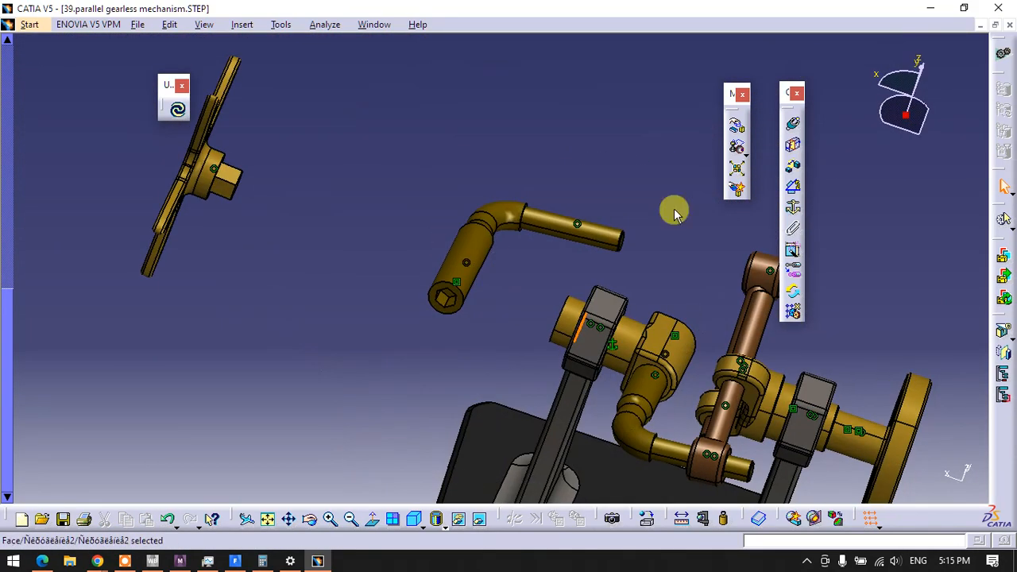
left_click(792, 145)
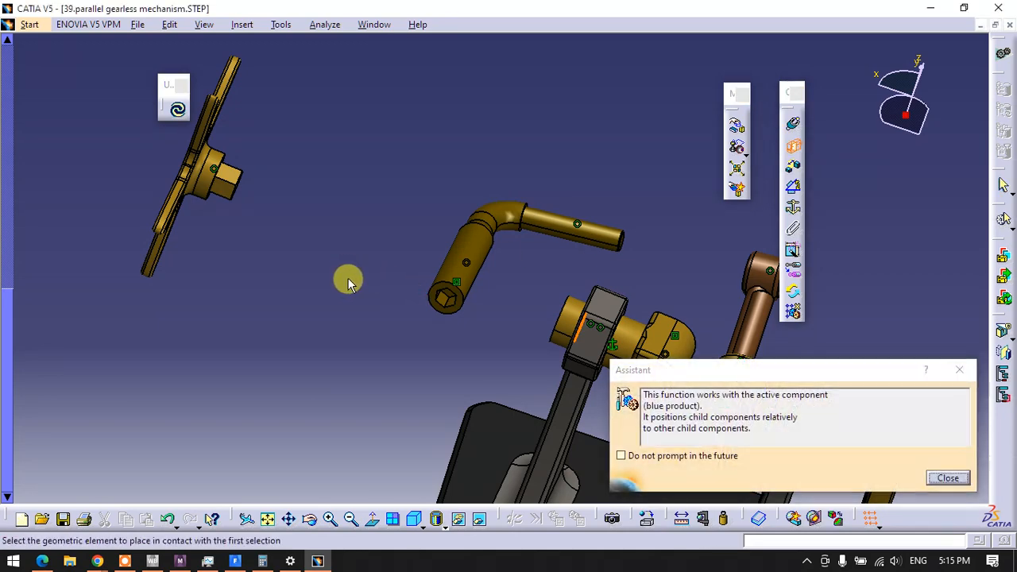
middle_click_drag(350, 282, 270, 171)
left_click(306, 134)
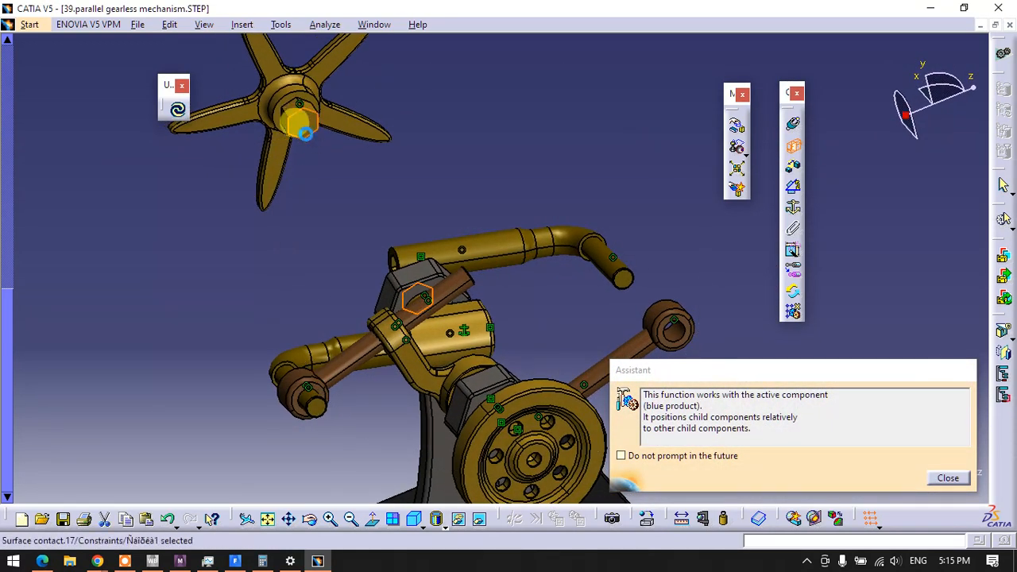
Update the assembly to seat the star handwheel and both bent rods in their constrained positions
middle_click_drag(284, 220, 511, 439)
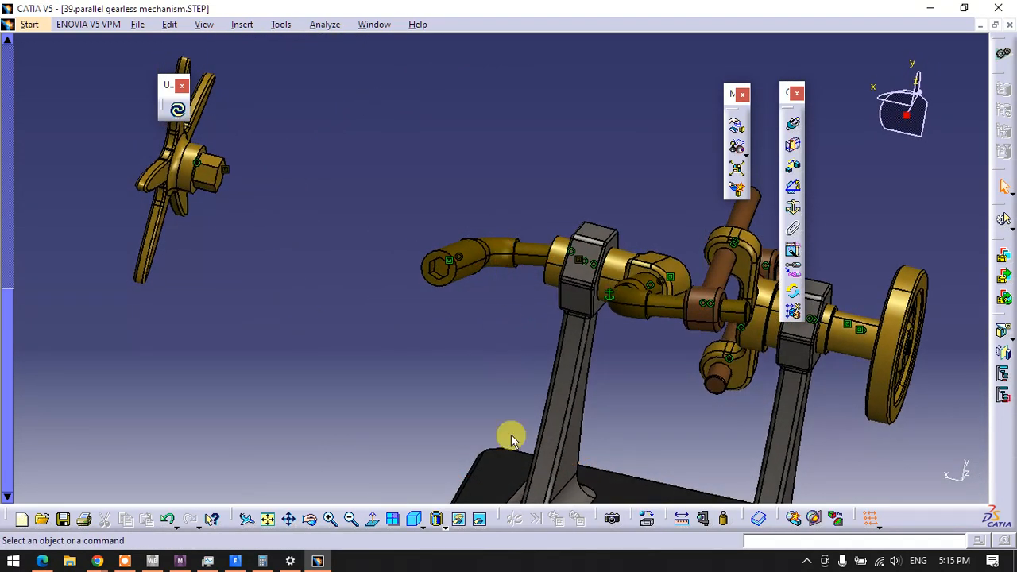
left_click(178, 109)
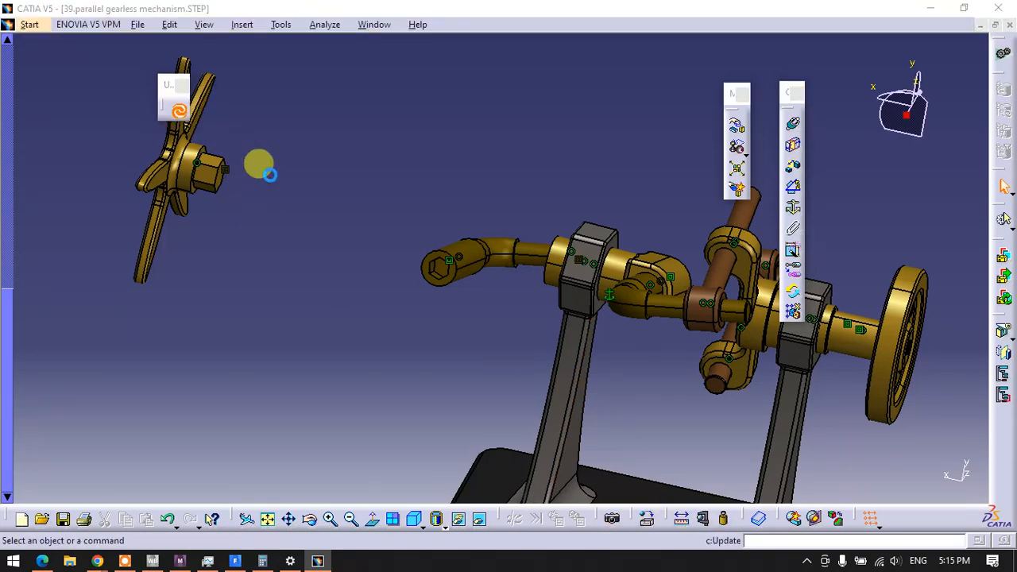
middle_click_drag(377, 202, 554, 294)
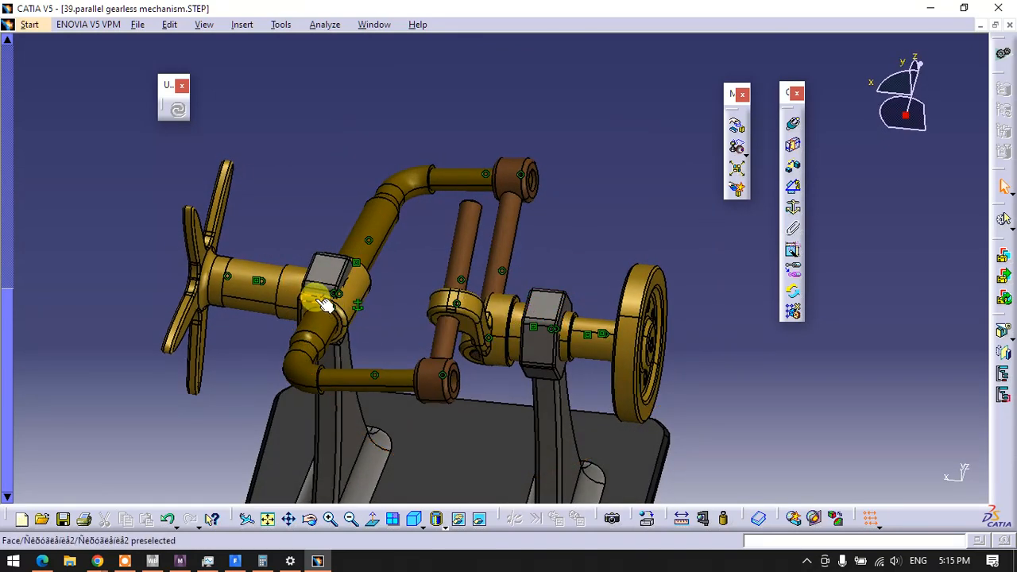
Add a contact constraint between the sleeve collar's shoulder and the inner face of the adjacent support's bearing head, and update the assembly
middle_click_drag(284, 311, 443, 236)
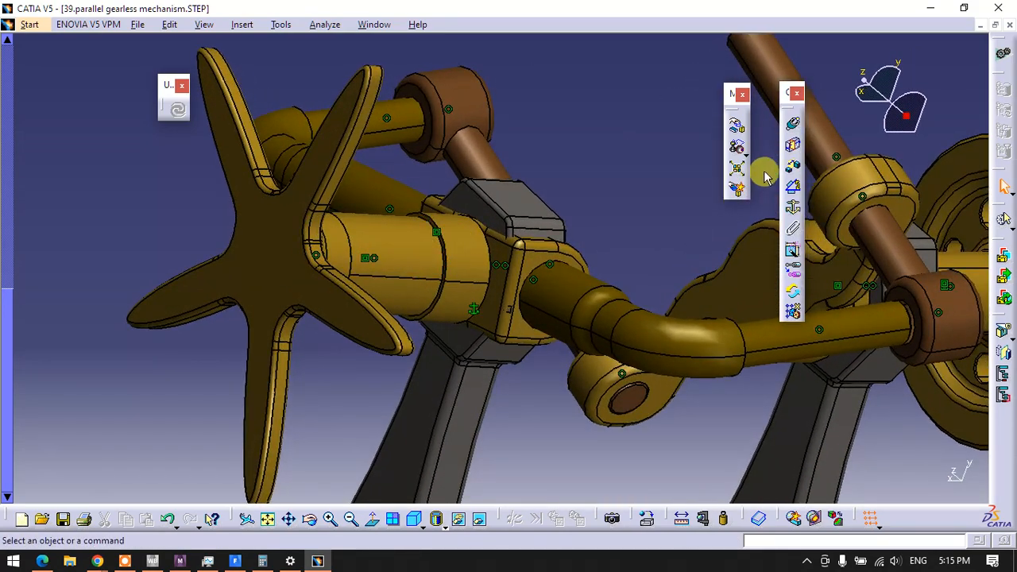
left_click(793, 146)
middle_click_drag(625, 221, 616, 111, "ctrl")
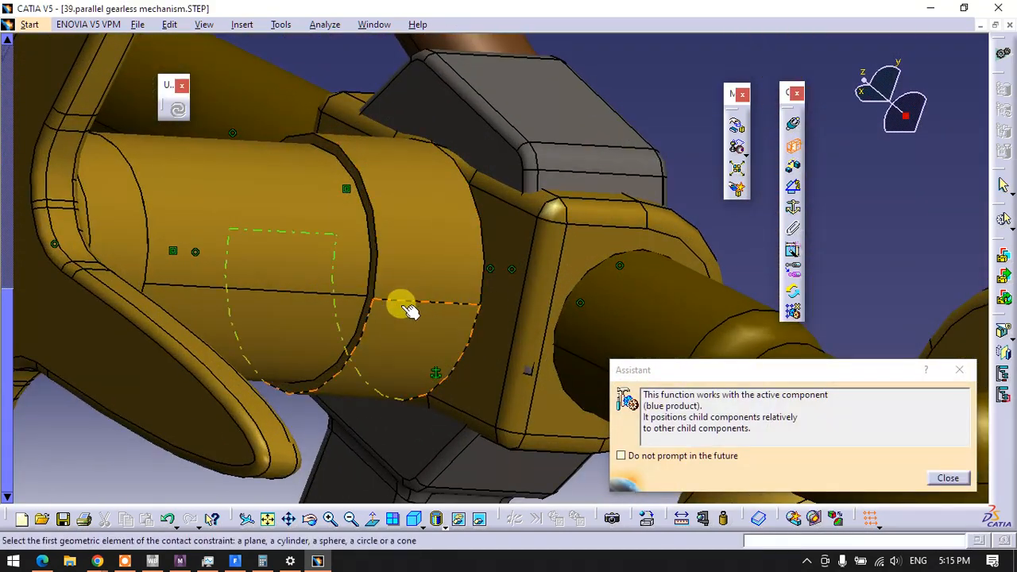
left_click(364, 322)
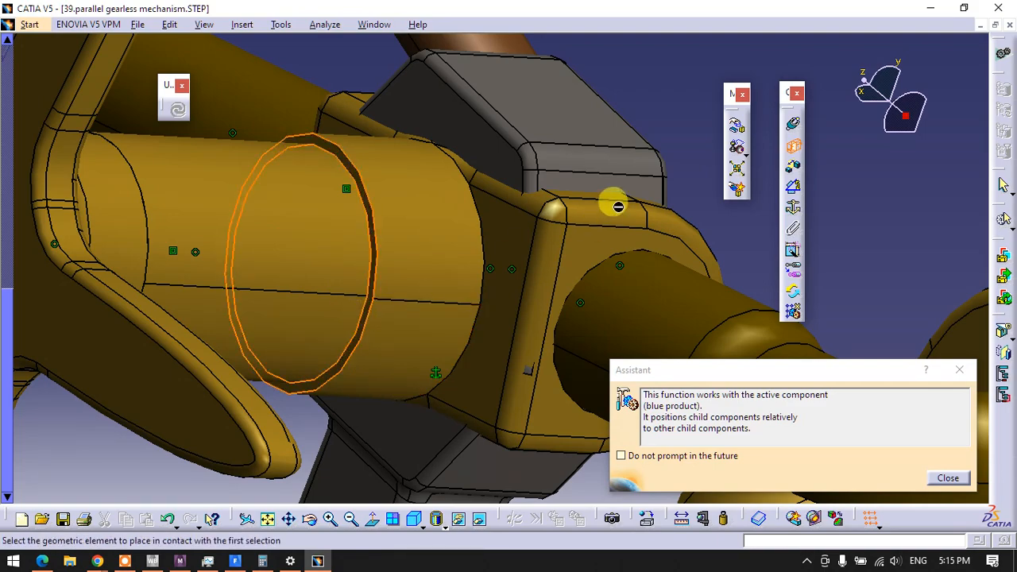
middle_click_drag(618, 207, 424, 340)
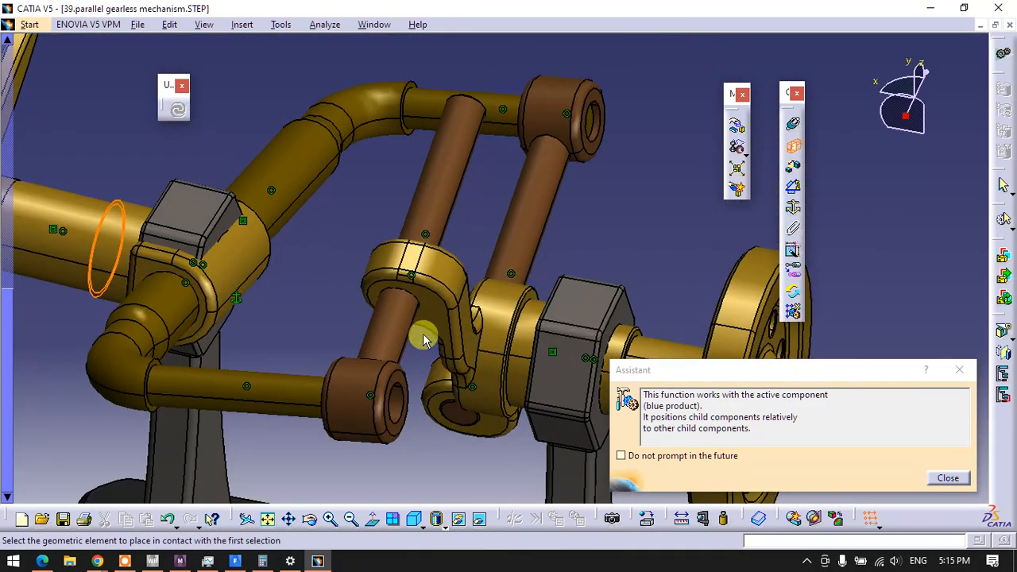
left_click(226, 220)
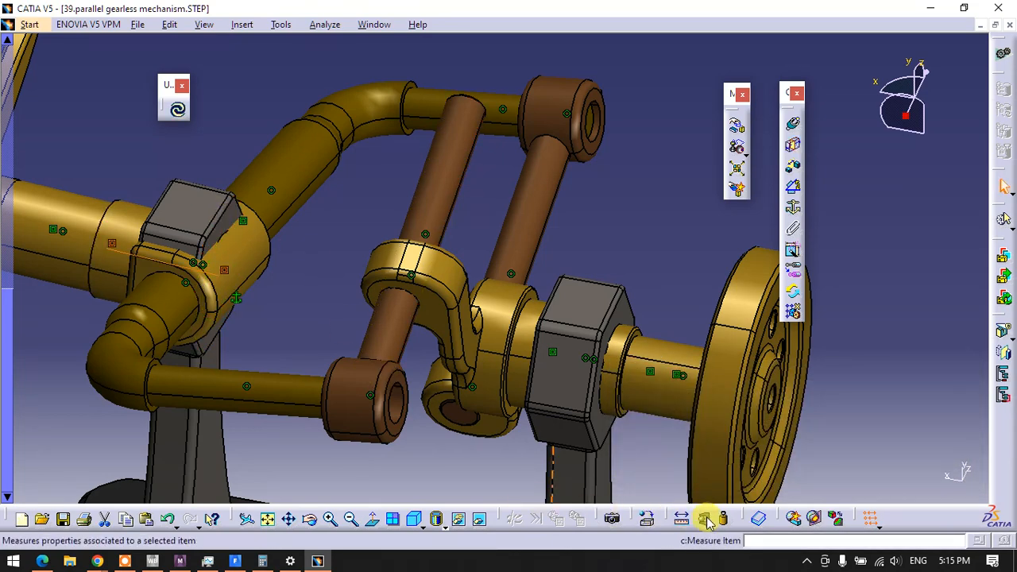
left_click(178, 116)
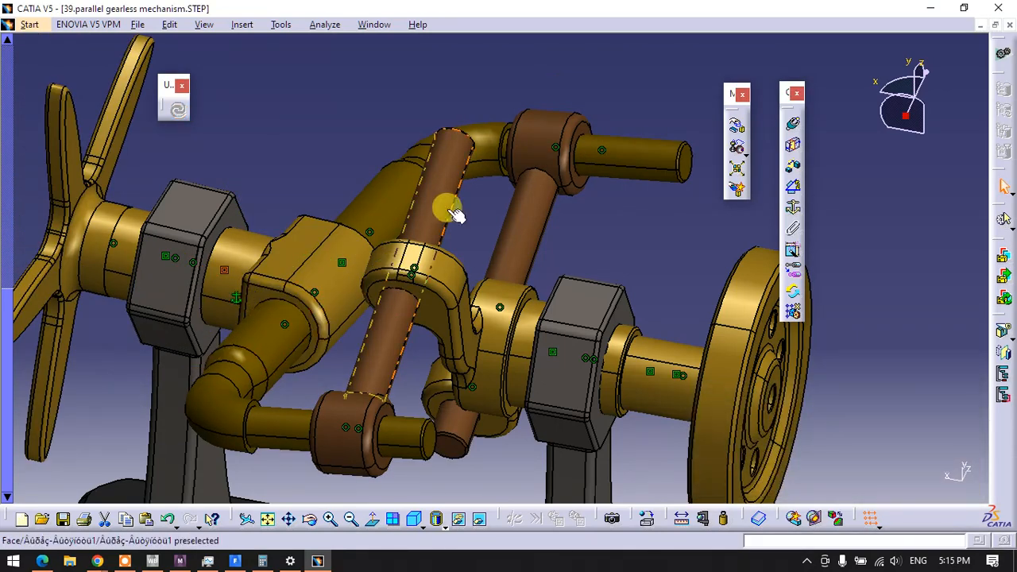
Analyze the assembly's constraints and examine the degrees of freedom of component NAUO7
middle_click_drag(451, 210, 431, 268)
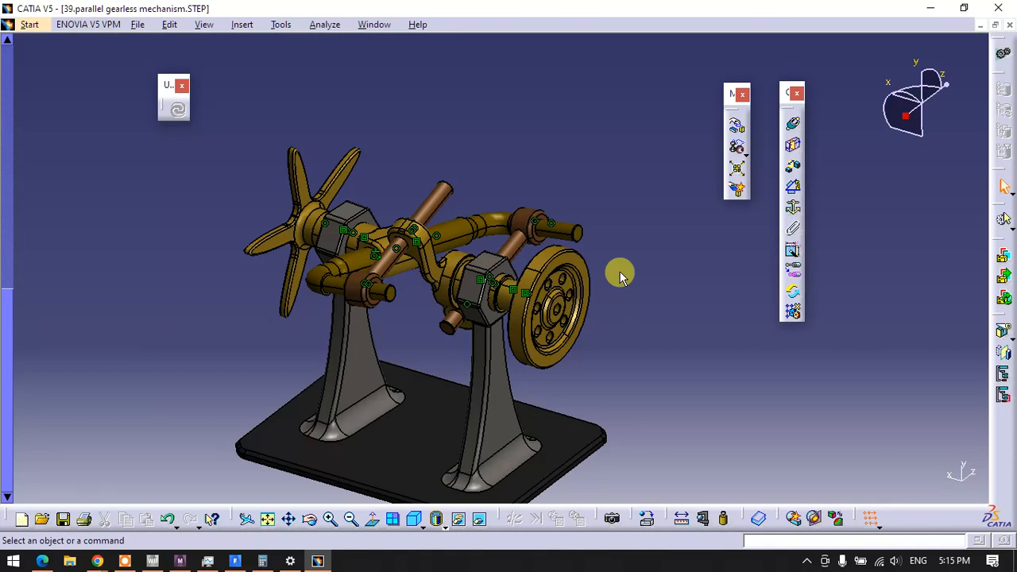
scroll(181, 248, "up", 10)
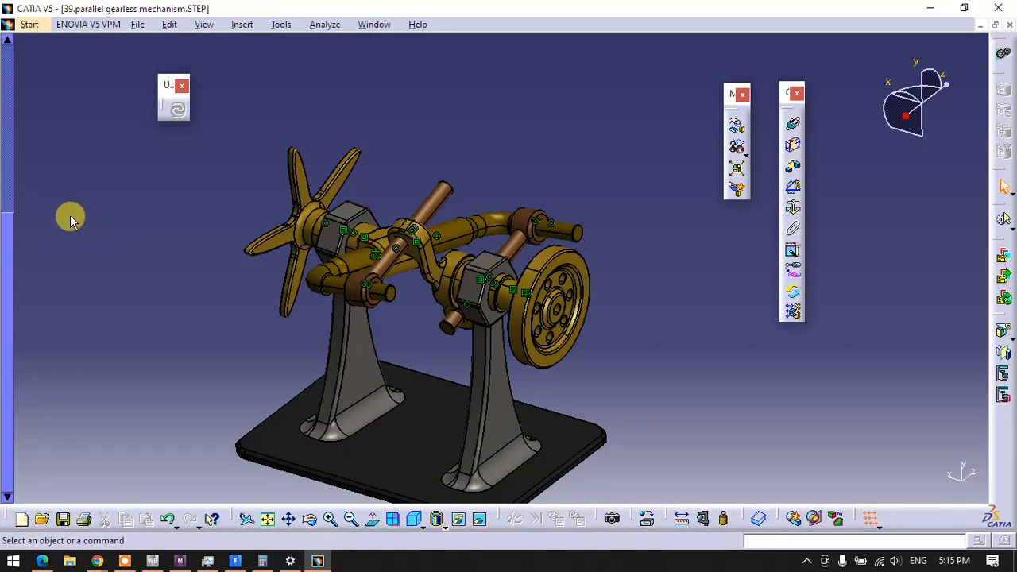
scroll(70, 221, "up", 5)
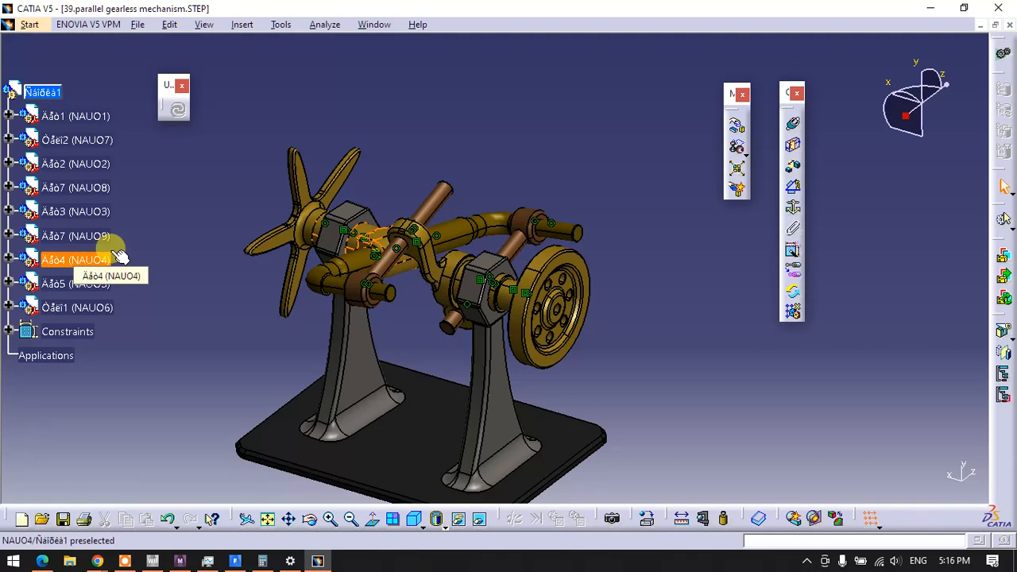
left_click(324, 24)
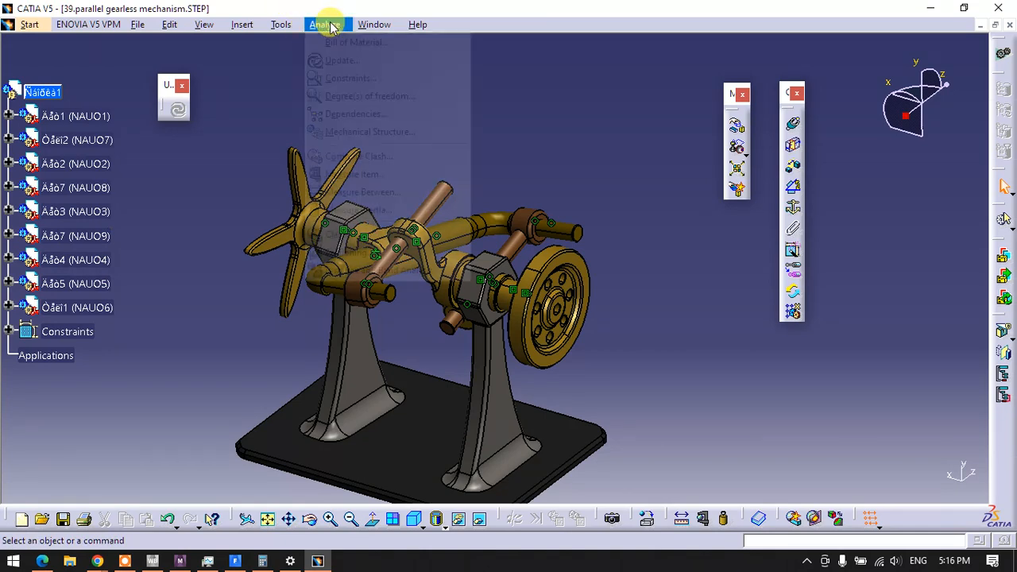
left_click(347, 78)
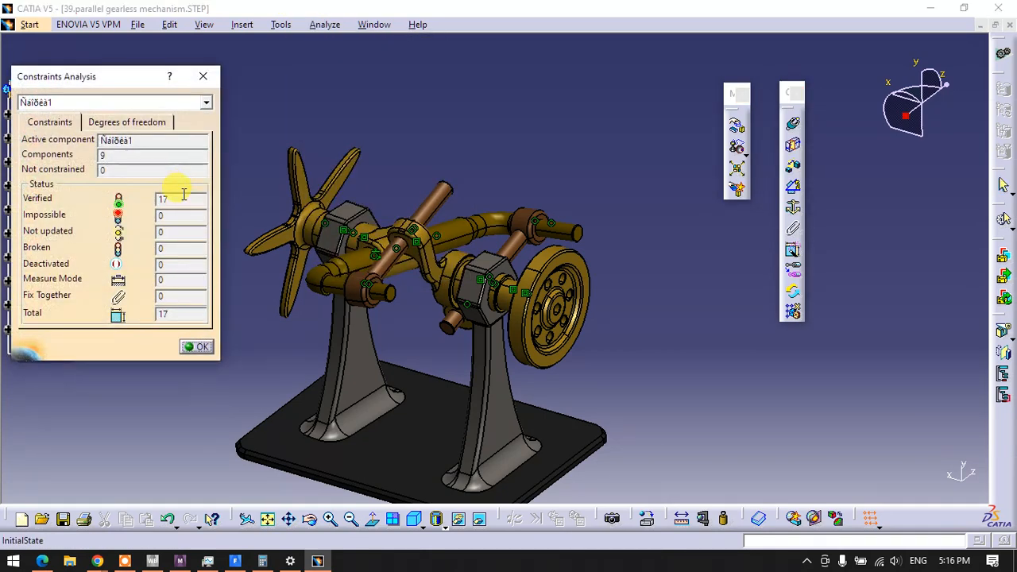
left_click(133, 127)
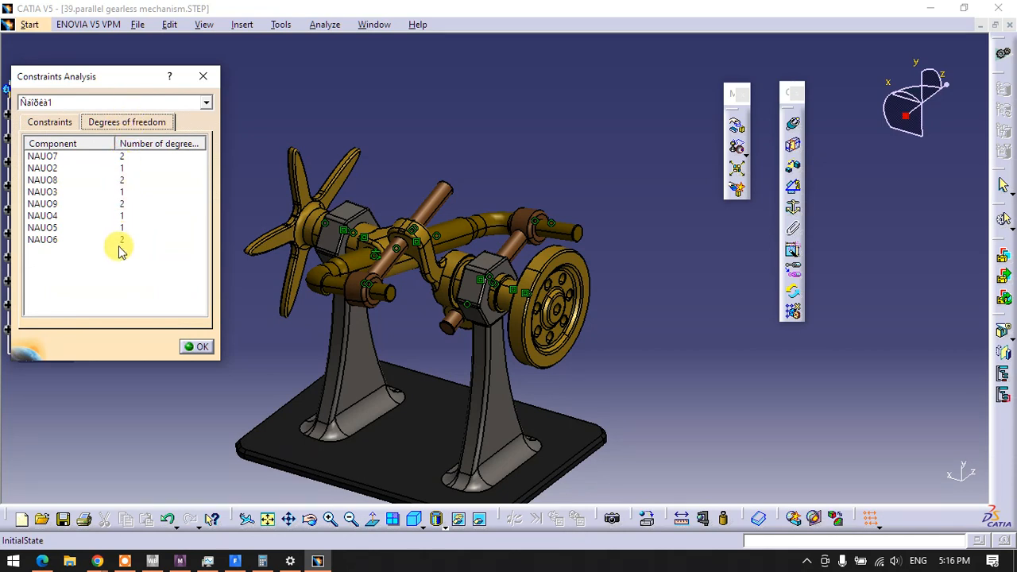
double_click(50, 156)
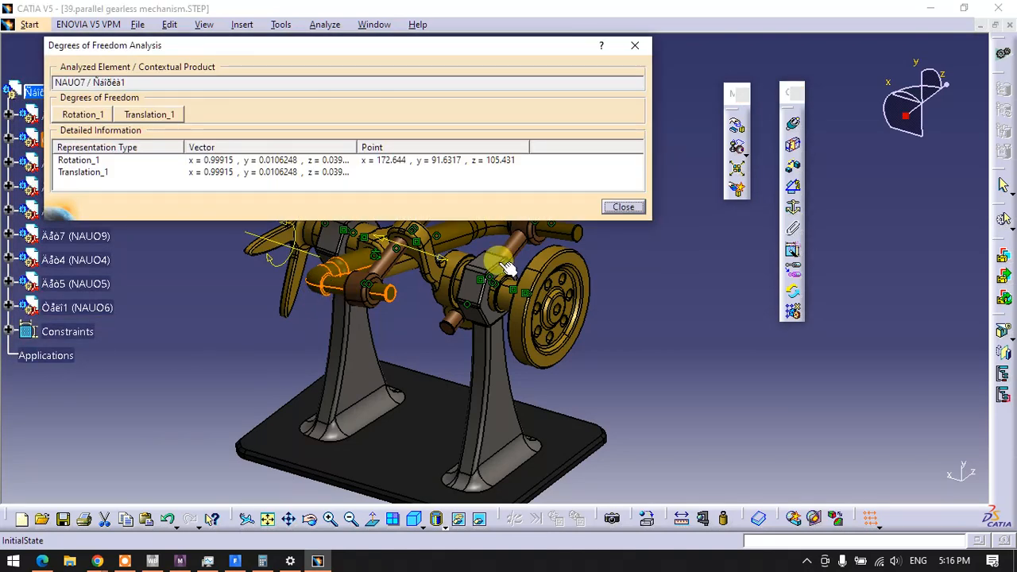
left_click(612, 208)
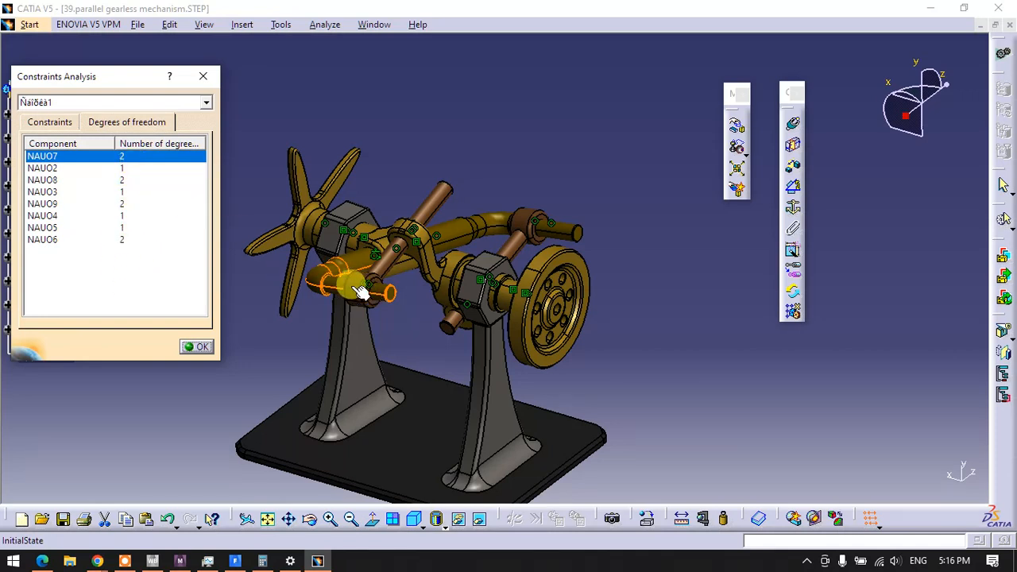
Check which part each component in the degrees of freedom list refers to, from NAUO2 through NAUO6, and close the analysis
left_click(44, 168)
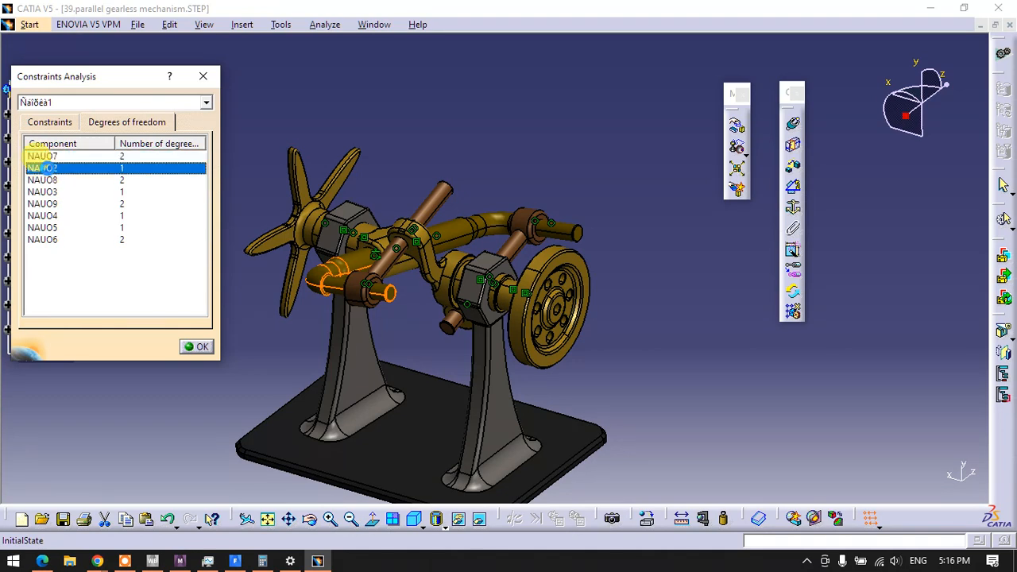
left_click(44, 179)
left_click(44, 191)
left_click(44, 204)
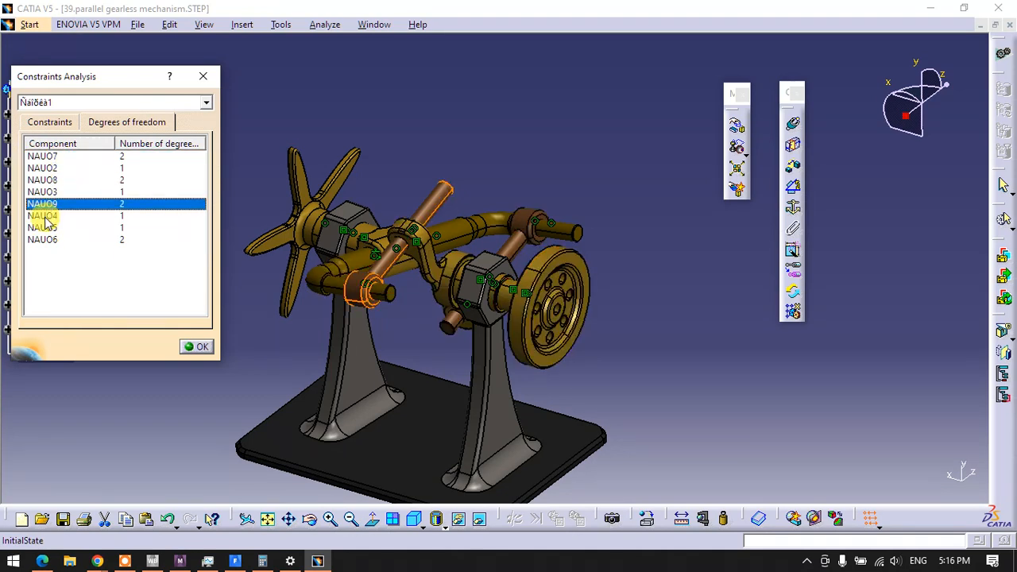
left_click(43, 215)
left_click(44, 228)
left_click(44, 240)
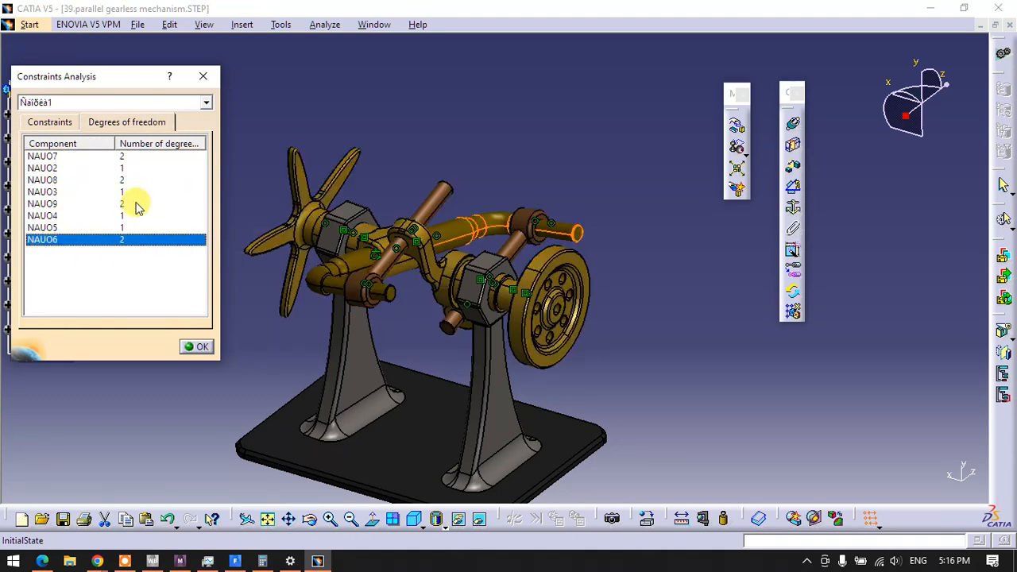
left_click(126, 157)
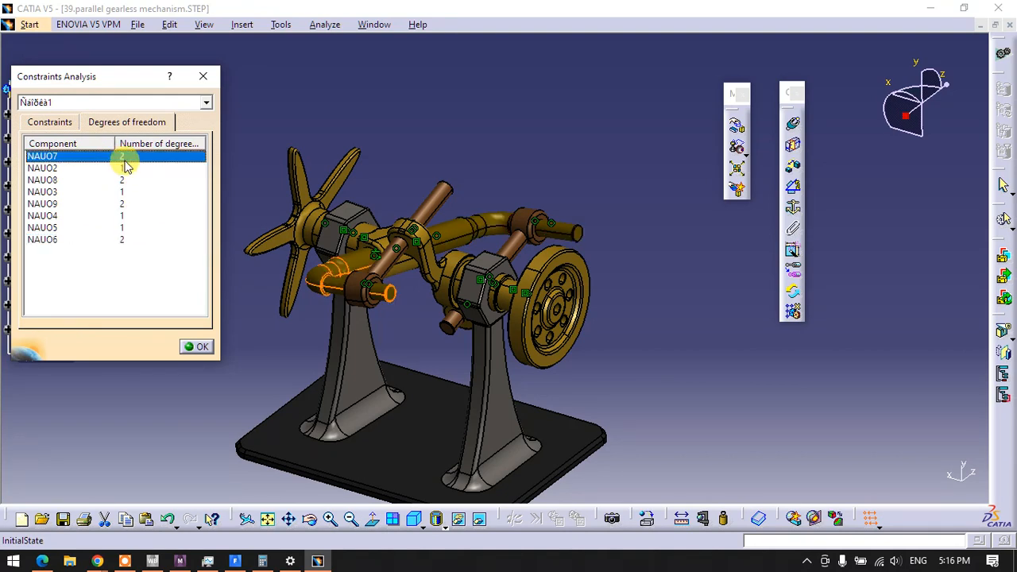
left_click(125, 168)
left_click(126, 181)
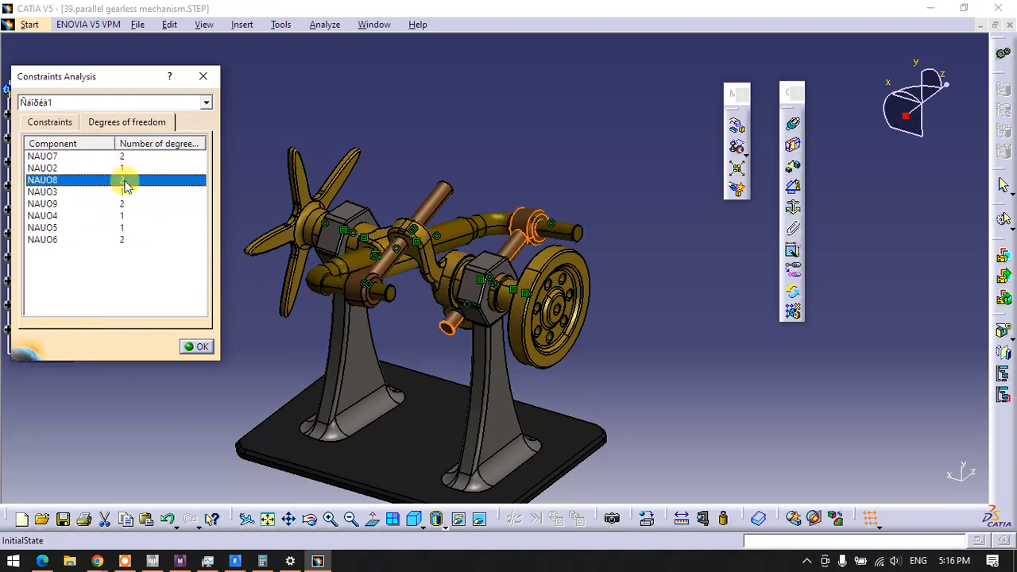
left_click(126, 193)
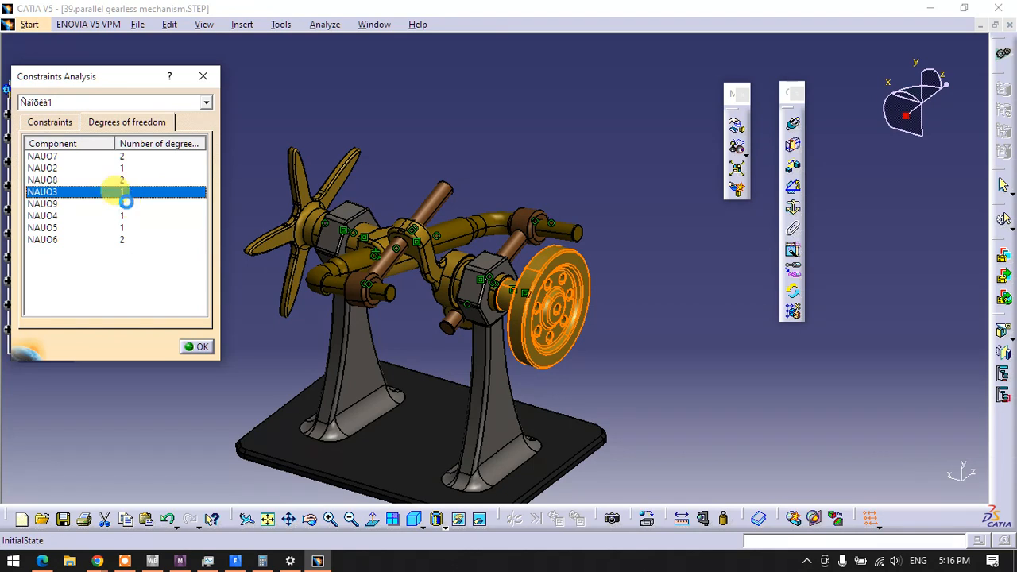
left_click(125, 204)
left_click(121, 236)
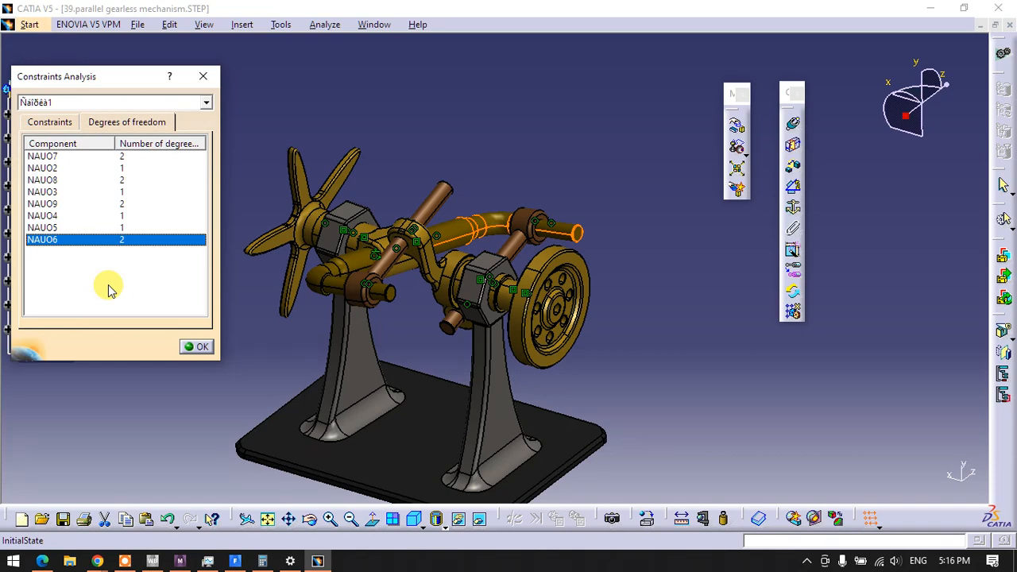
left_click(197, 347)
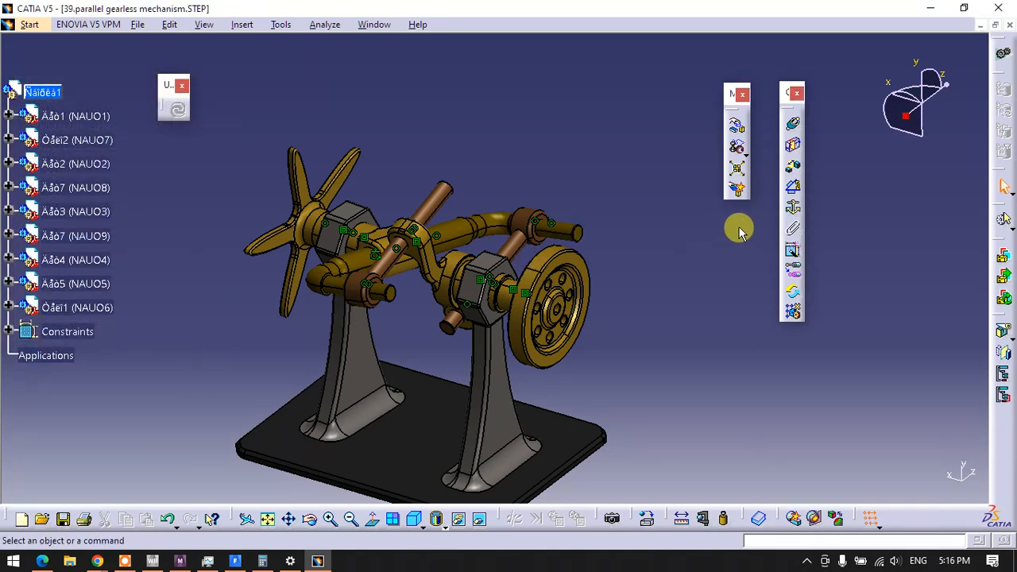
Rotate the round flywheel around its own axis with respect to constraints to drive the mechanism
left_click(737, 124)
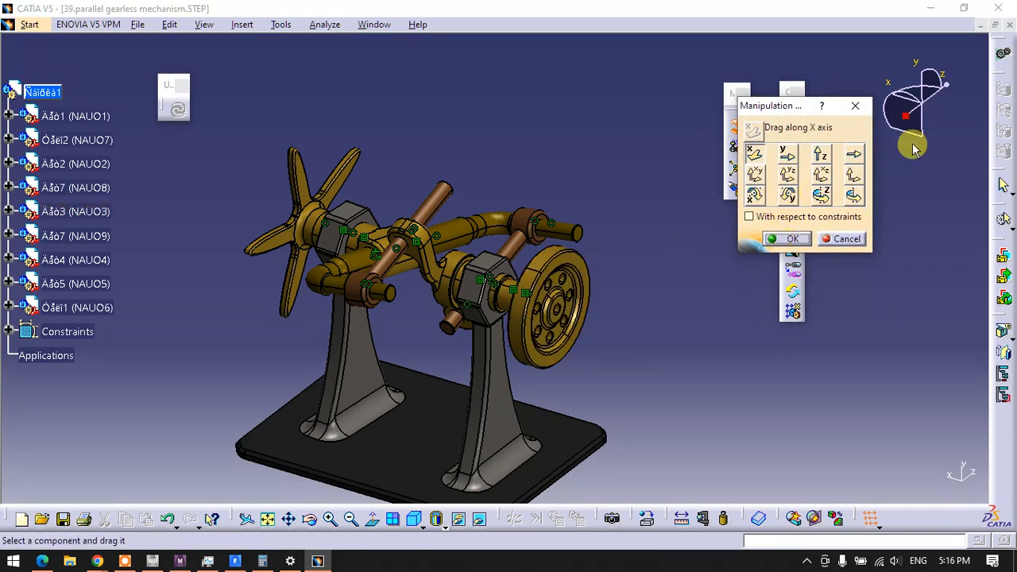
left_click(851, 193)
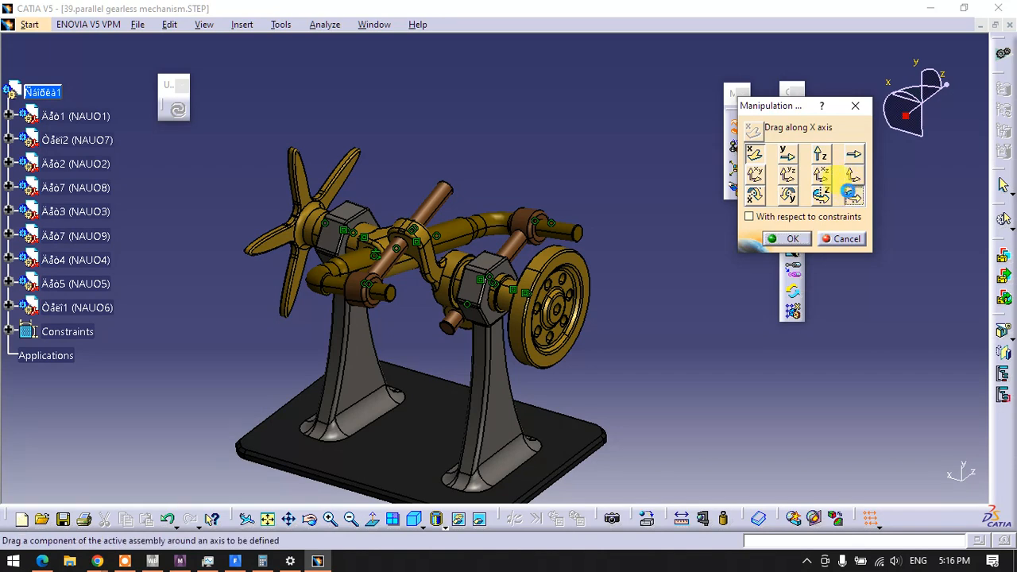
left_click(749, 217)
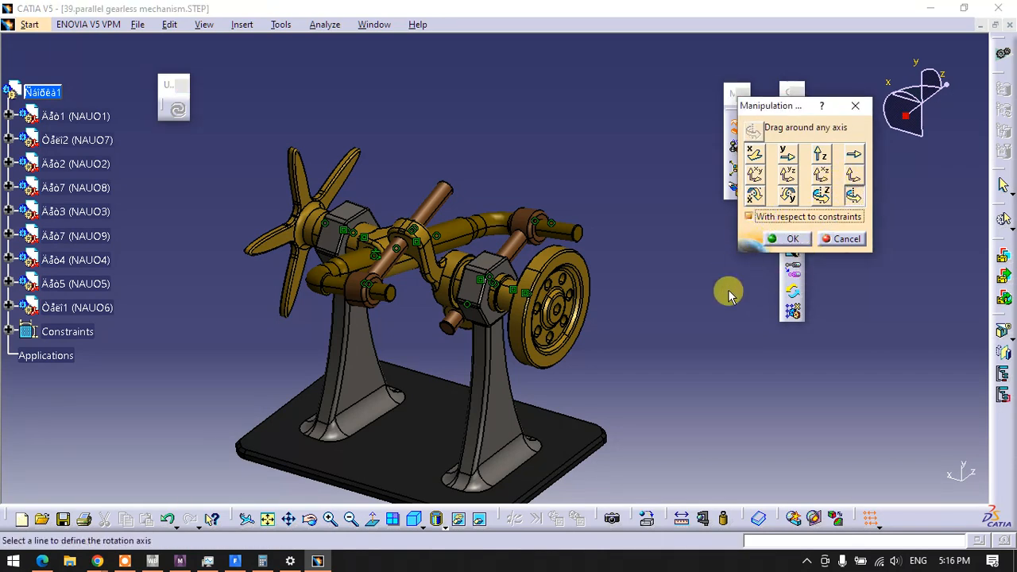
left_click(540, 266)
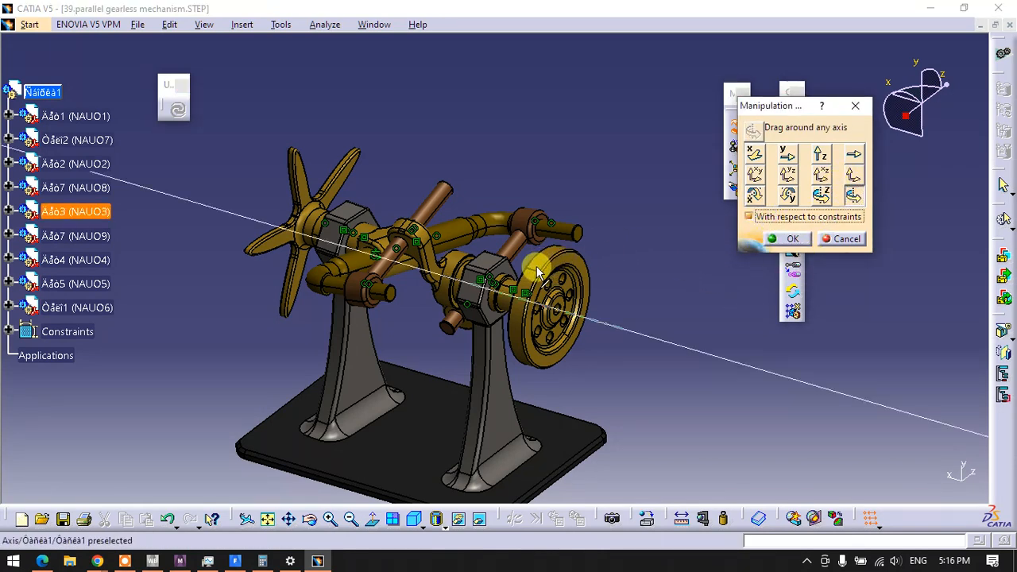
left_click_drag(548, 253, 530, 287)
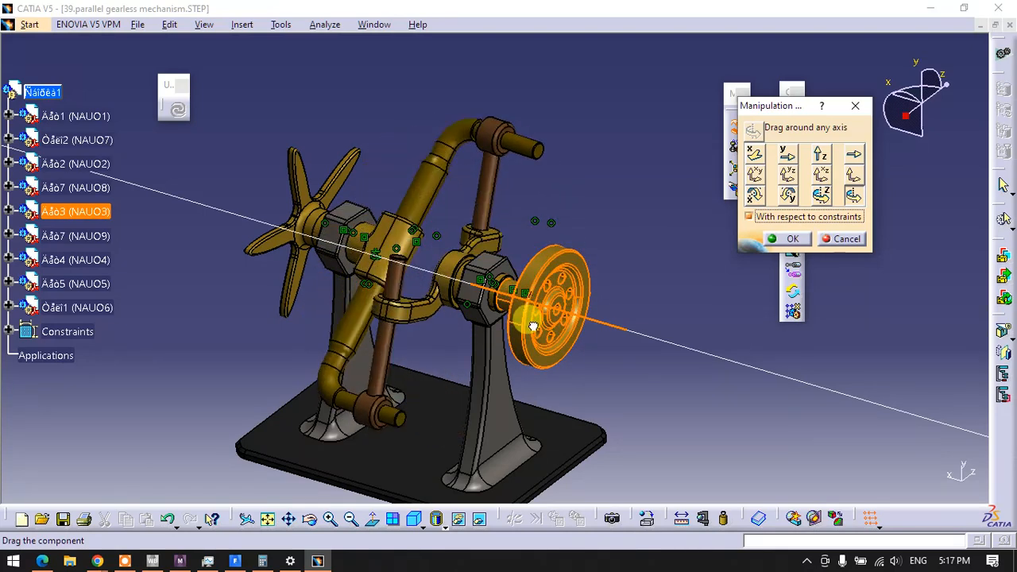
left_click_drag(533, 326, 566, 258)
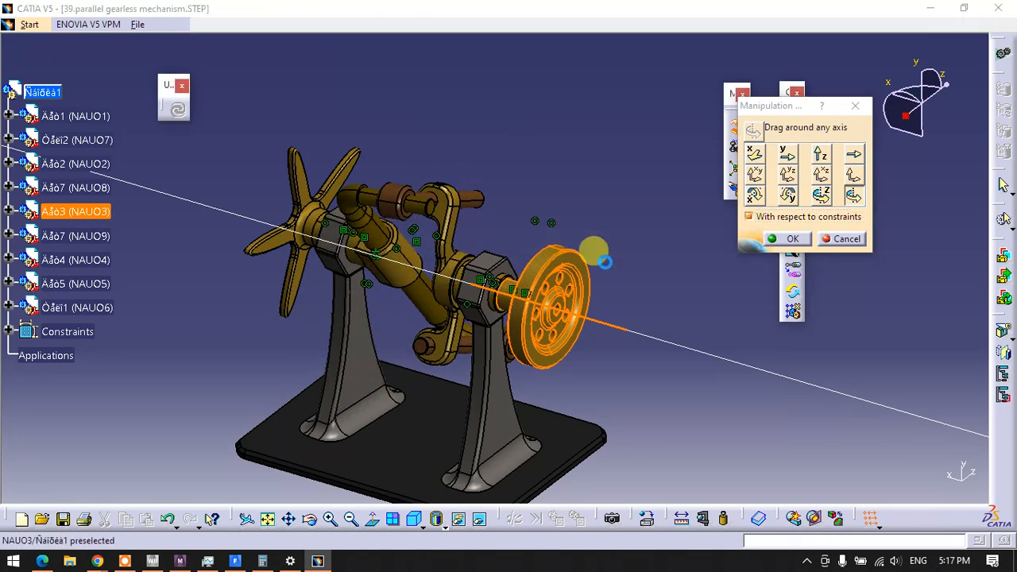
left_click(774, 238)
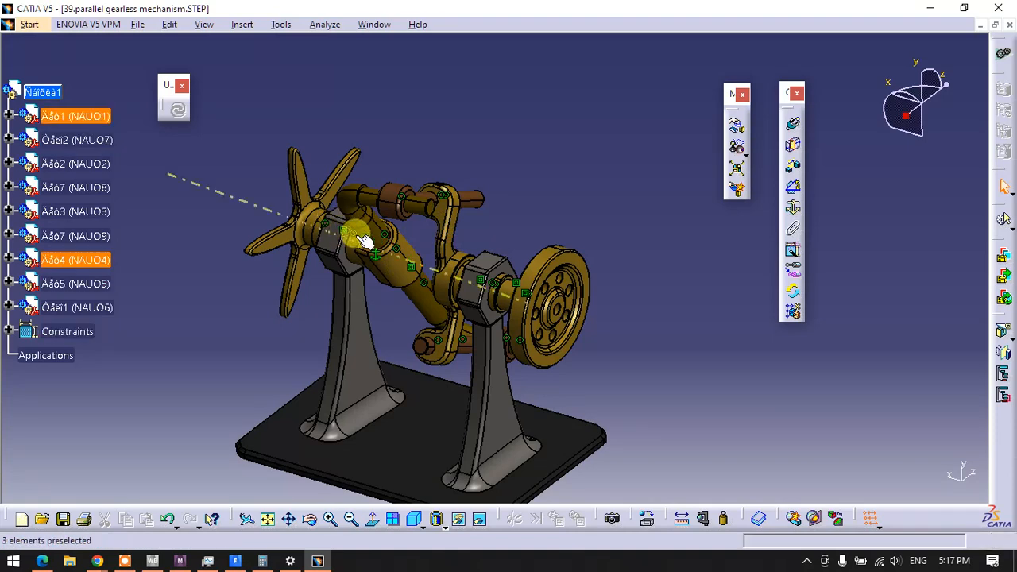
Move the star handwheel along the X axis out of the sleeve's hexagonal socket, without respecting constraints
middle_click_drag(272, 263, 426, 290)
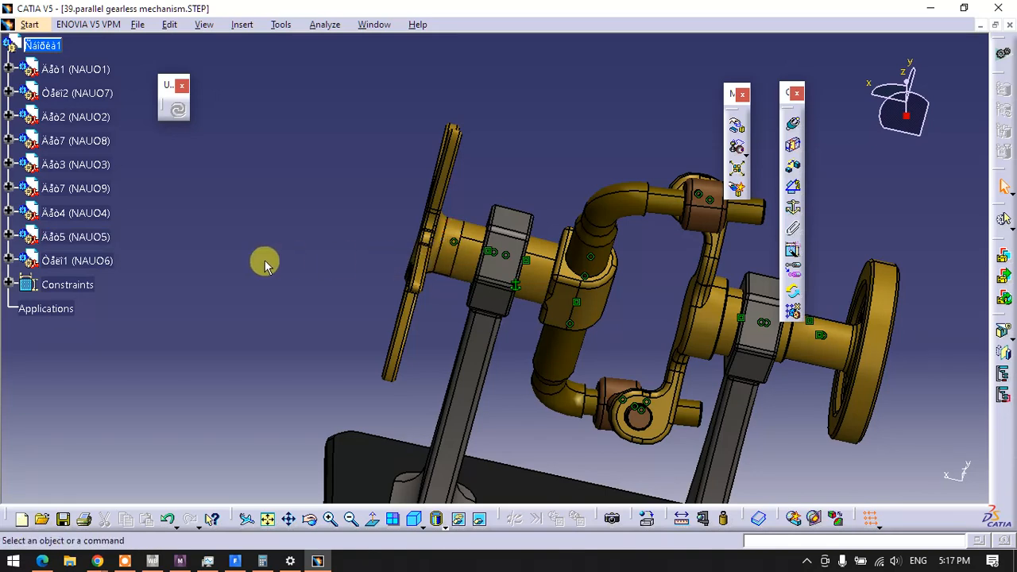
left_click(736, 126)
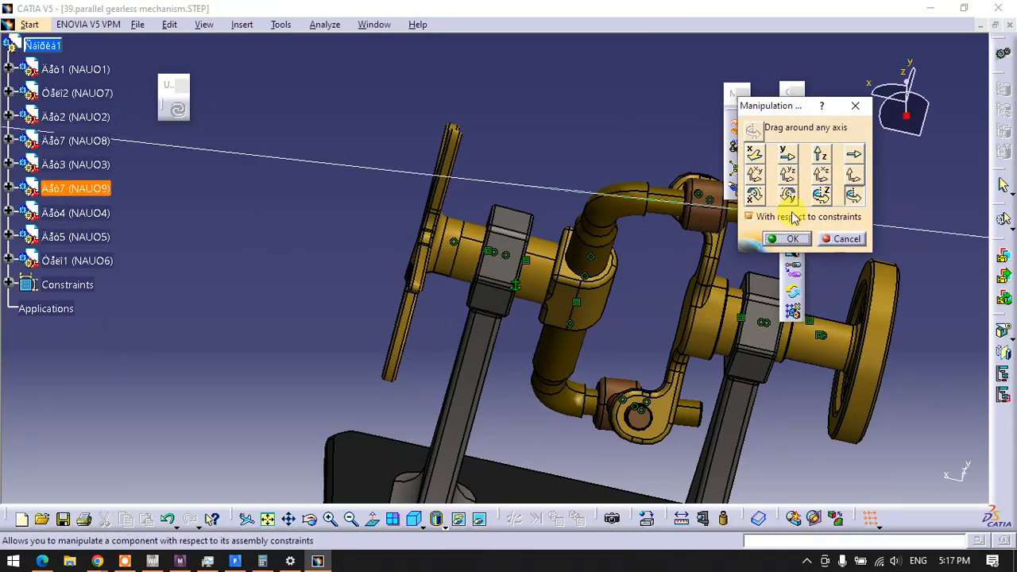
left_click(754, 154)
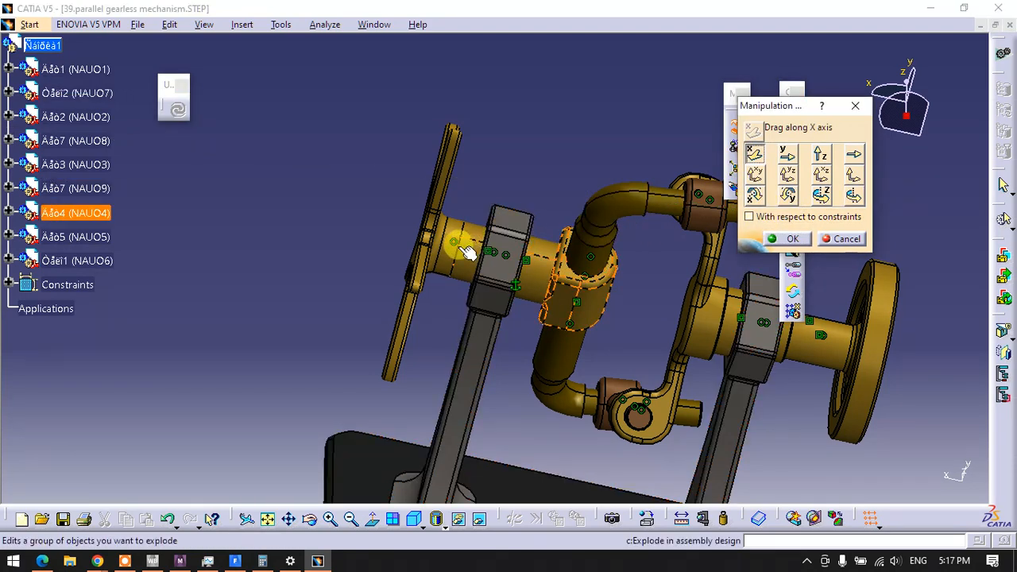
left_click_drag(453, 250, 356, 238)
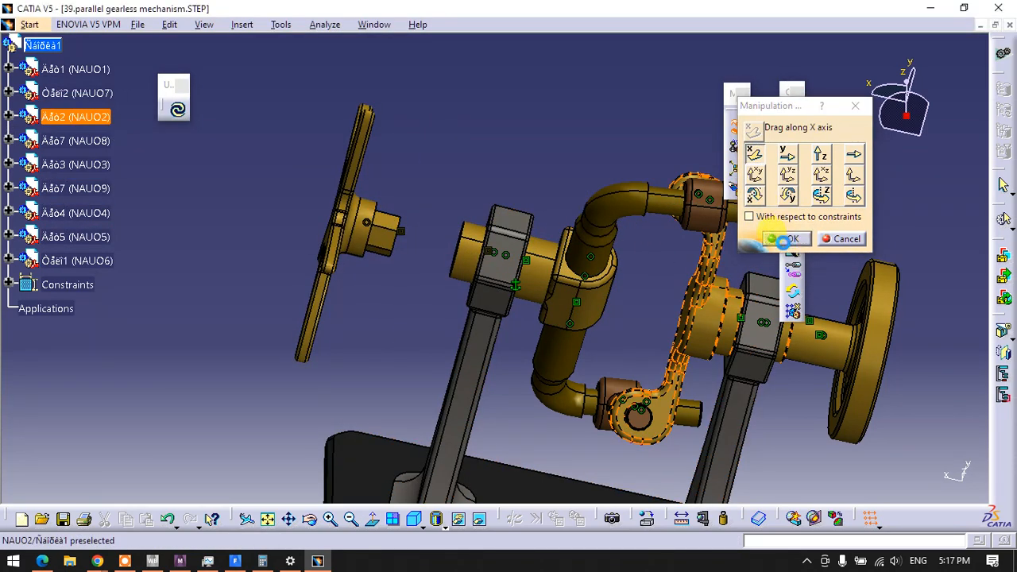
left_click(782, 239)
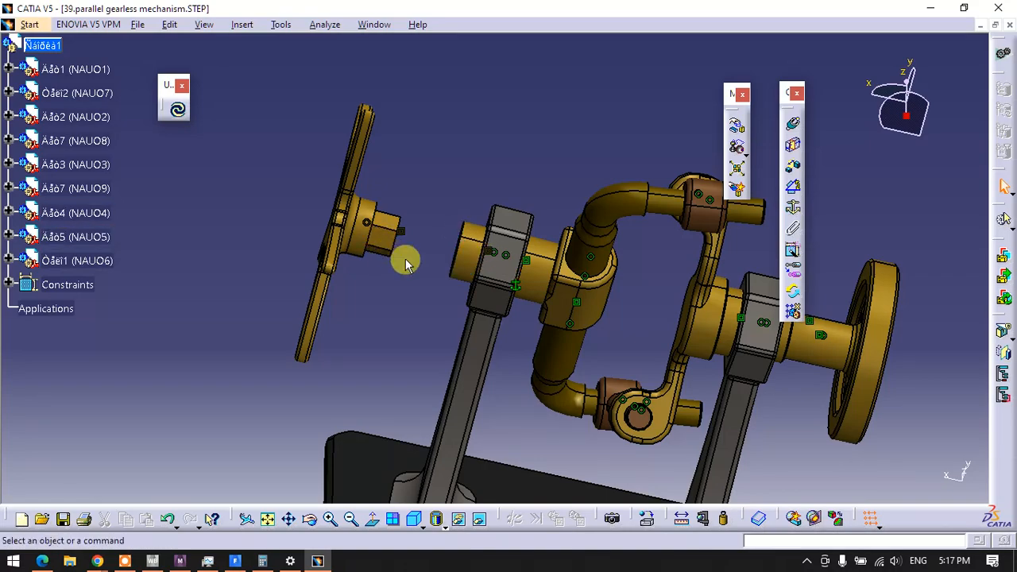
middle_click_drag(403, 259, 595, 311)
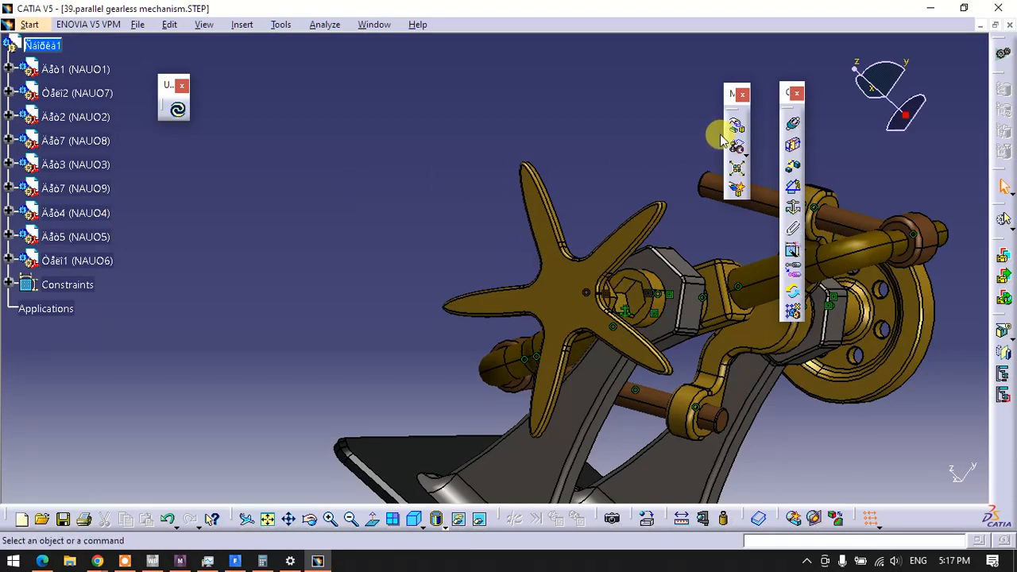
Add a contact constraint between a flat face of the sleeve's hexagonal socket and the star handwheel's hexagonal shaft, and update the assembly
left_click(792, 145)
middle_click_drag(555, 222, 442, 40)
middle_click_drag(512, 121, 465, 223)
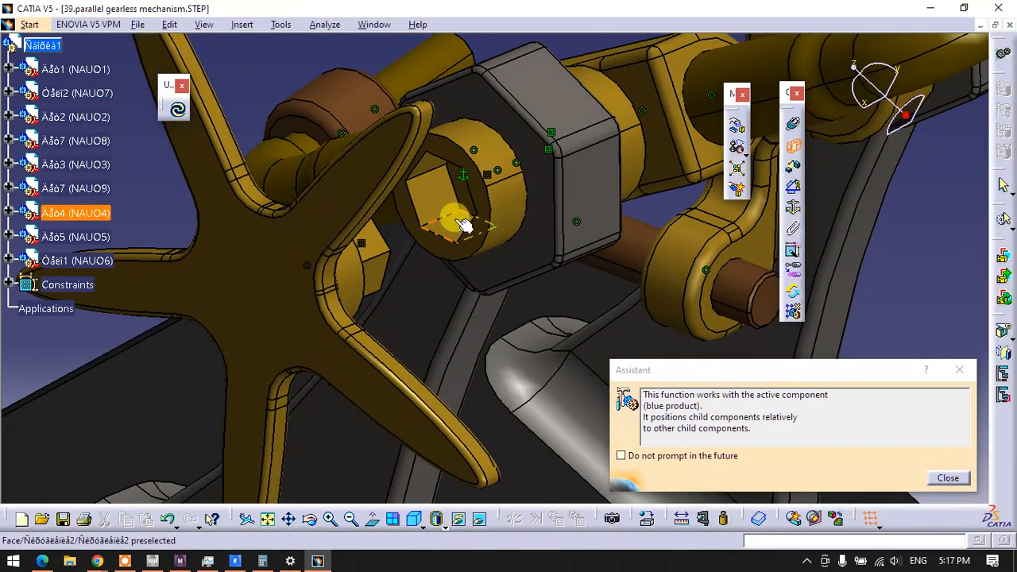
left_click(466, 222)
middle_click_drag(463, 263, 527, 357)
left_click(308, 205)
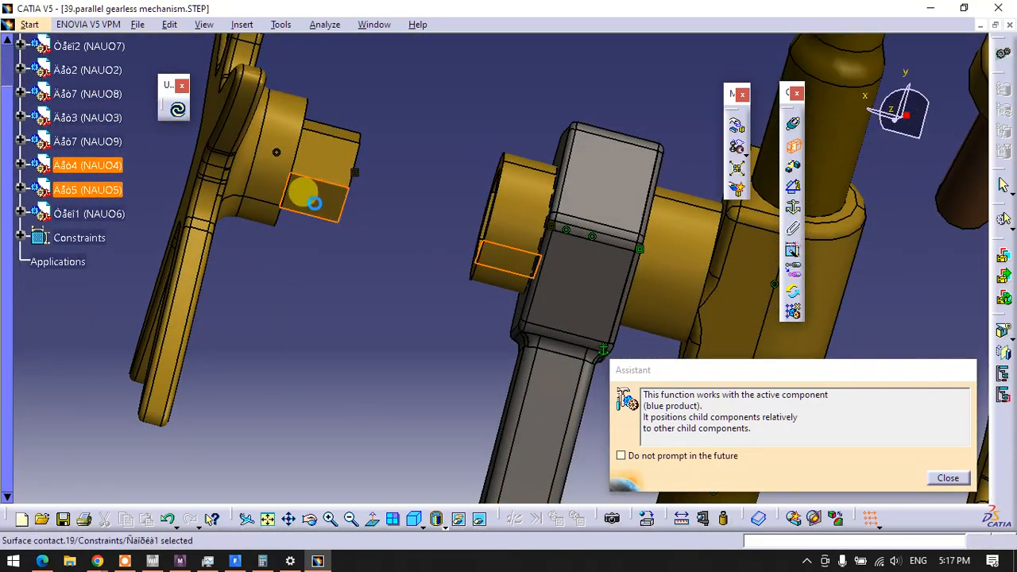
left_click(177, 109)
middle_click_drag(377, 227, 489, 165)
middle_click_drag(640, 296, 699, 359)
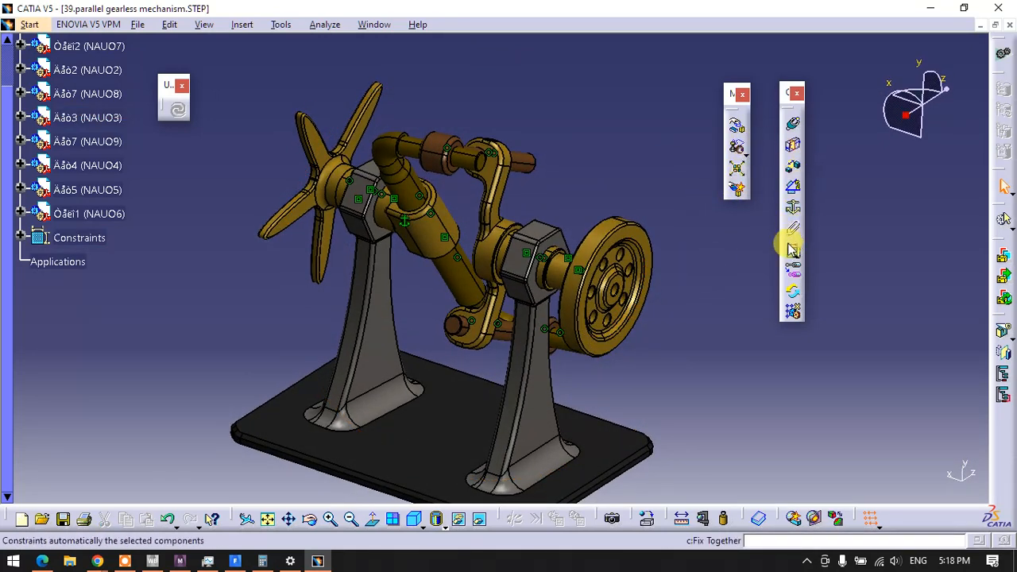
Rotate the round flywheel around its own axis with respect to constraints to test the complete mechanism's motion
left_click(736, 125)
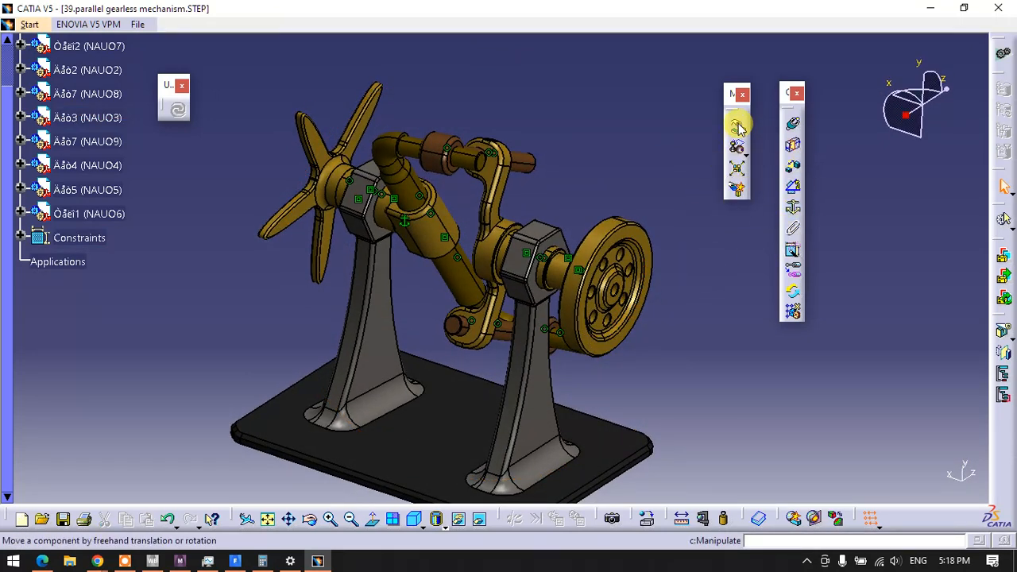
left_click(748, 216)
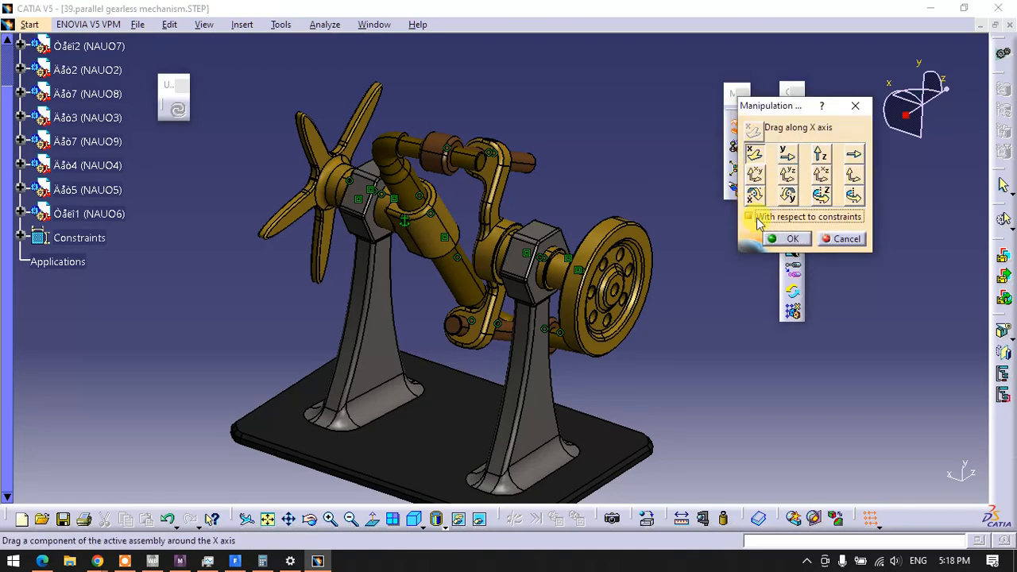
left_click(854, 199)
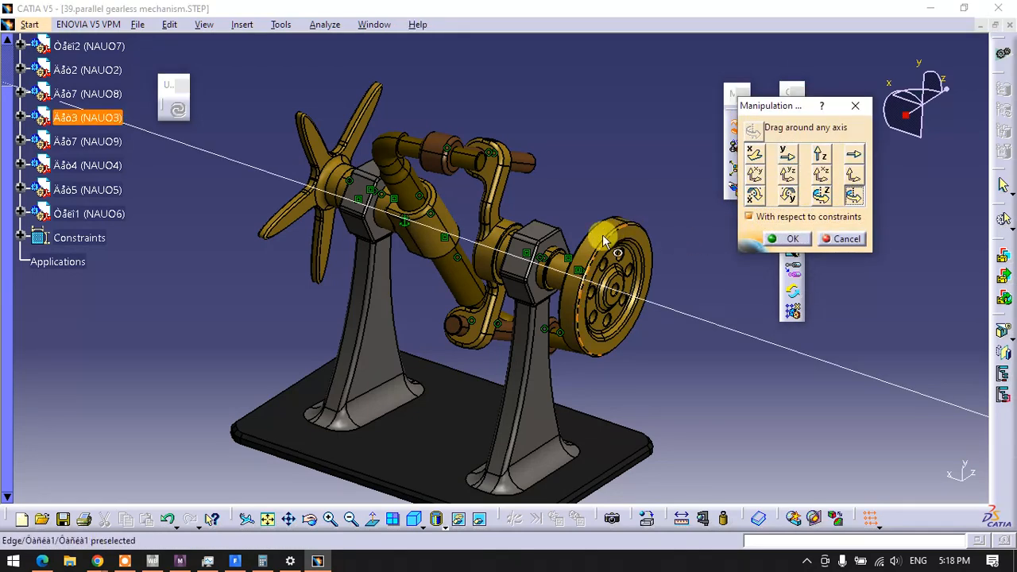
left_click_drag(610, 262, 588, 287)
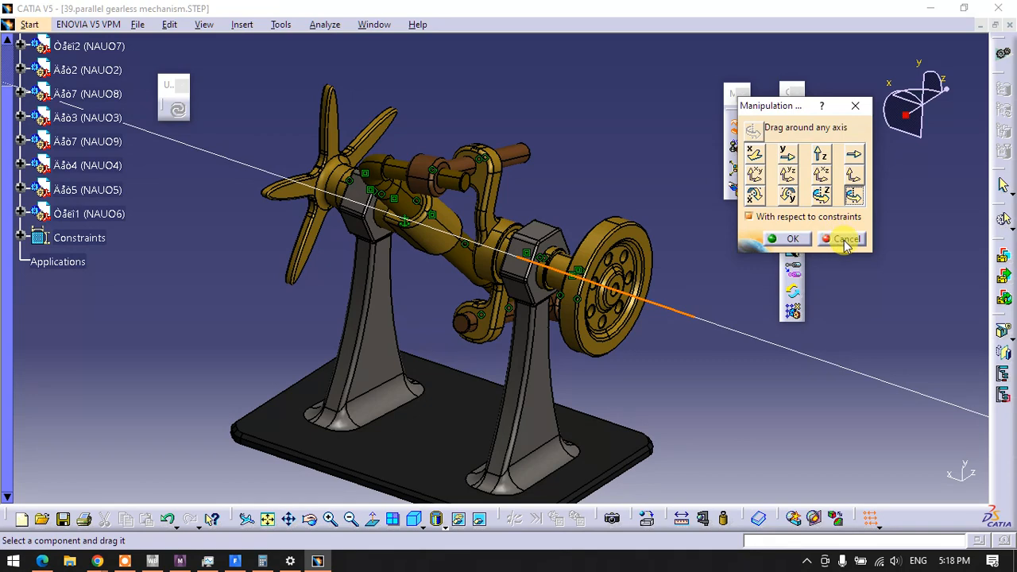
left_click(795, 239)
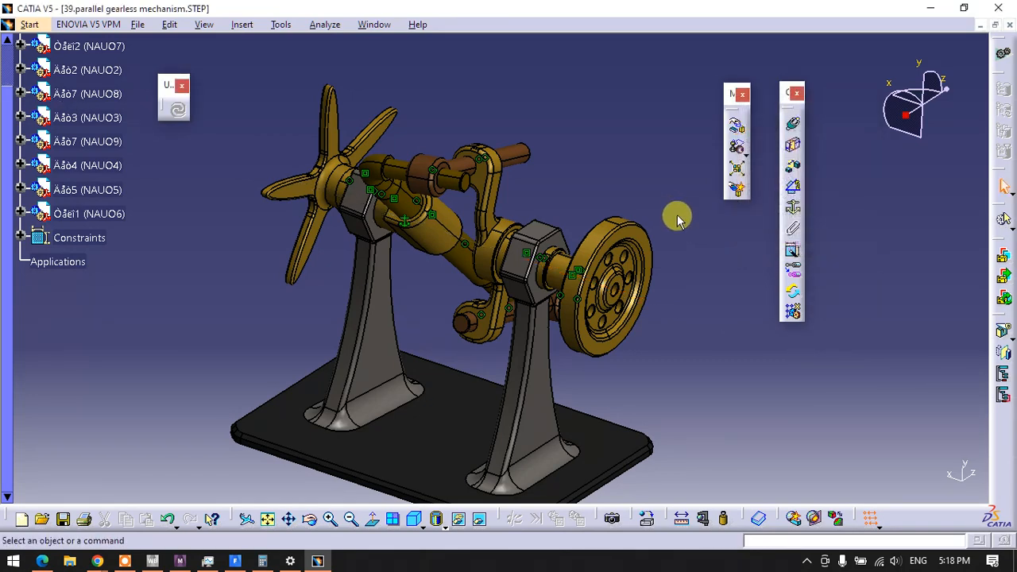
scroll(191, 269, "up", 3)
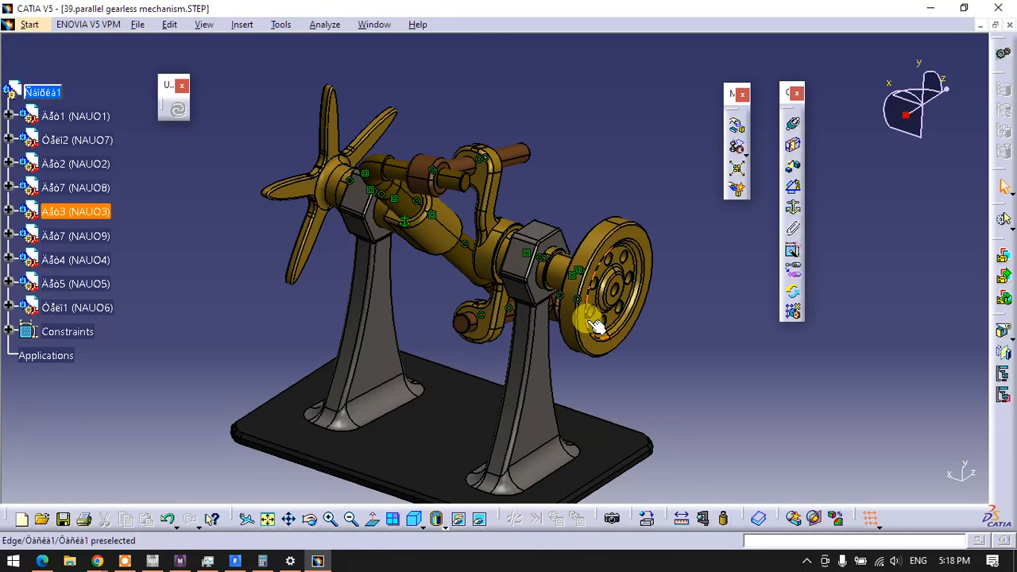
Switch to the DMU Kinematics workbench and place the DMU Kinematics and DMU Generic Animation tools beside each other above the model
left_click(31, 26)
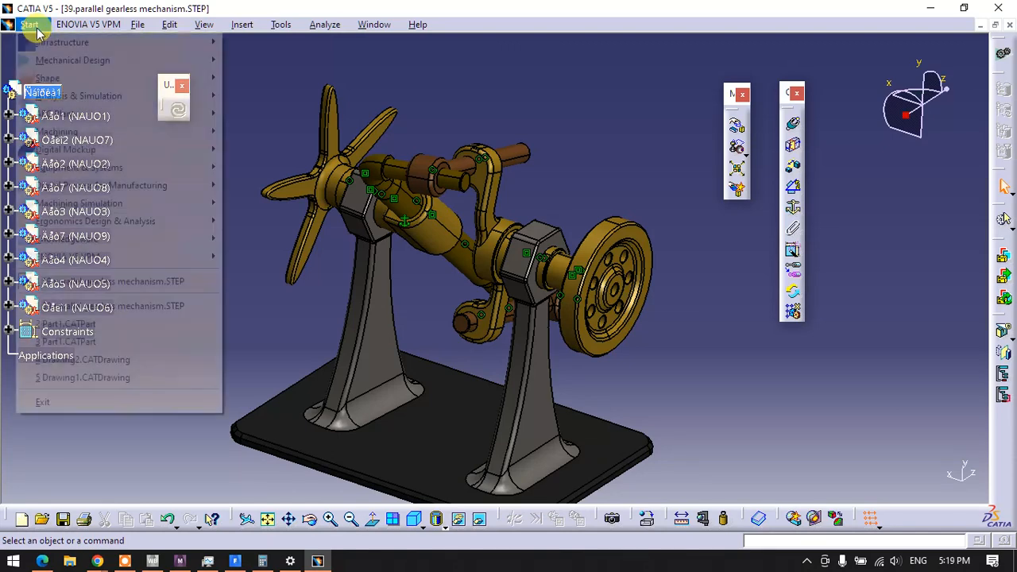
mouse_move(59, 152)
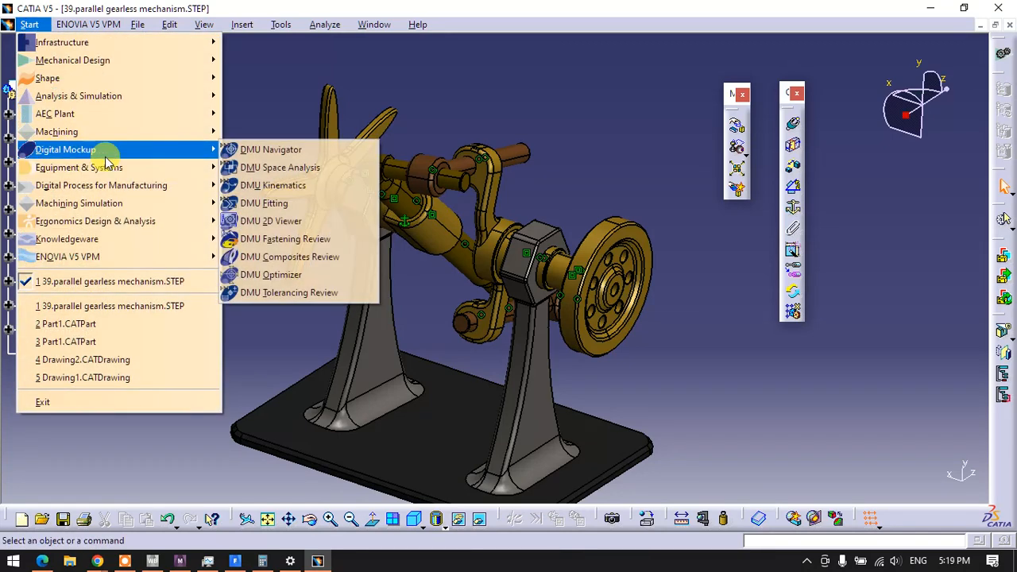
left_click(298, 190)
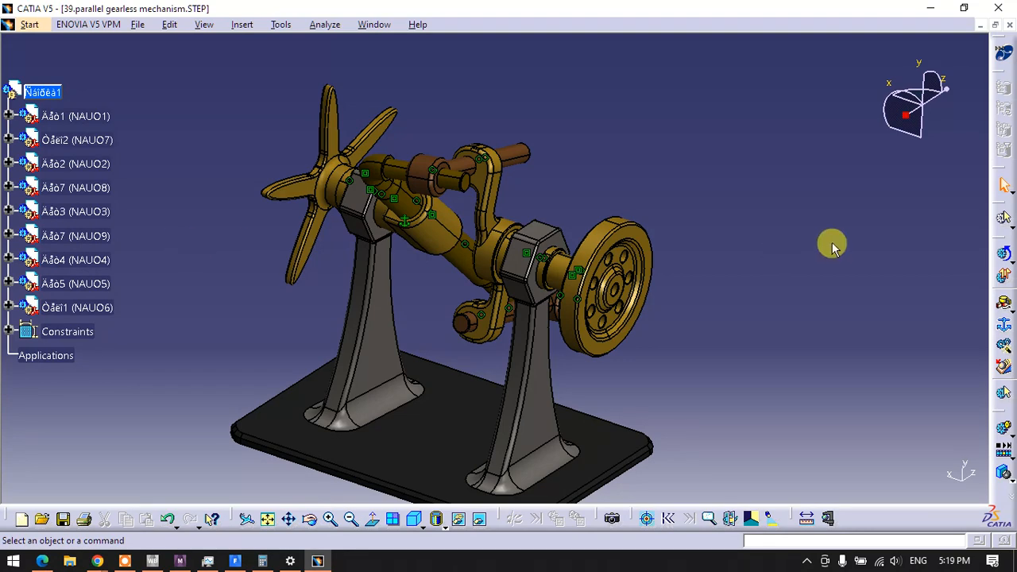
left_click_drag(997, 241, 631, 123)
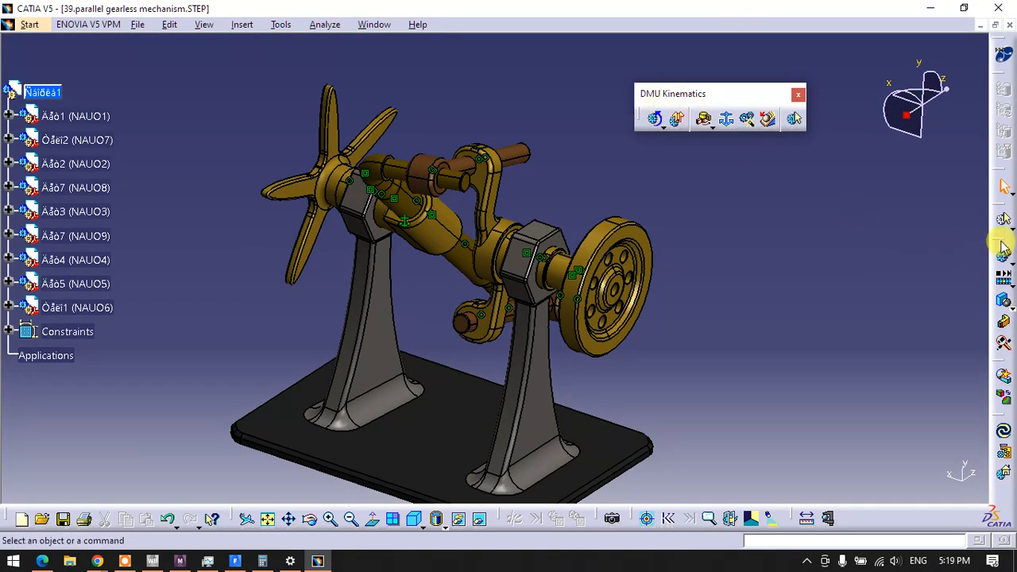
left_click_drag(1001, 238, 586, 32)
left_click_drag(587, 45, 509, 76)
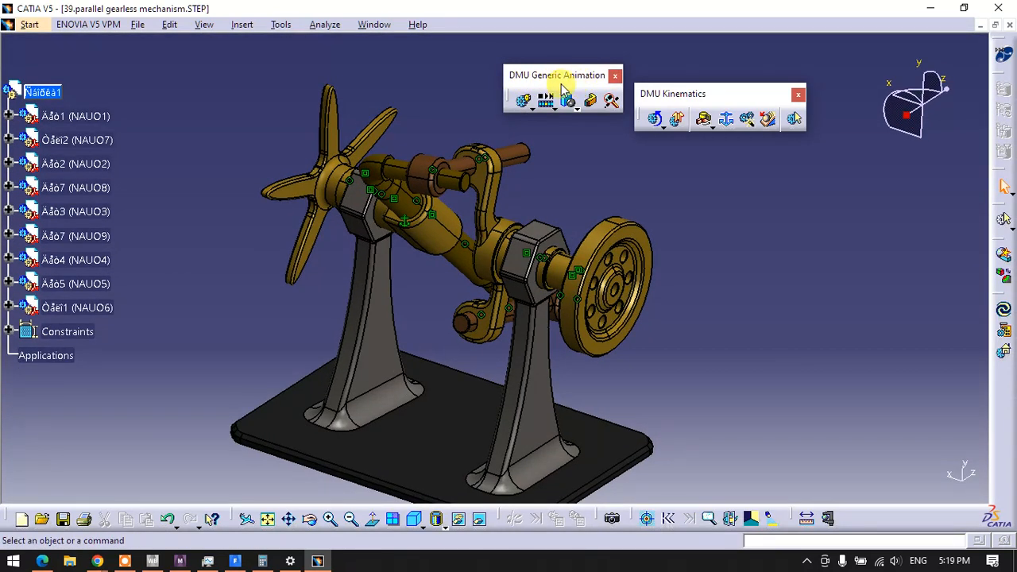
left_click_drag(549, 77, 534, 73)
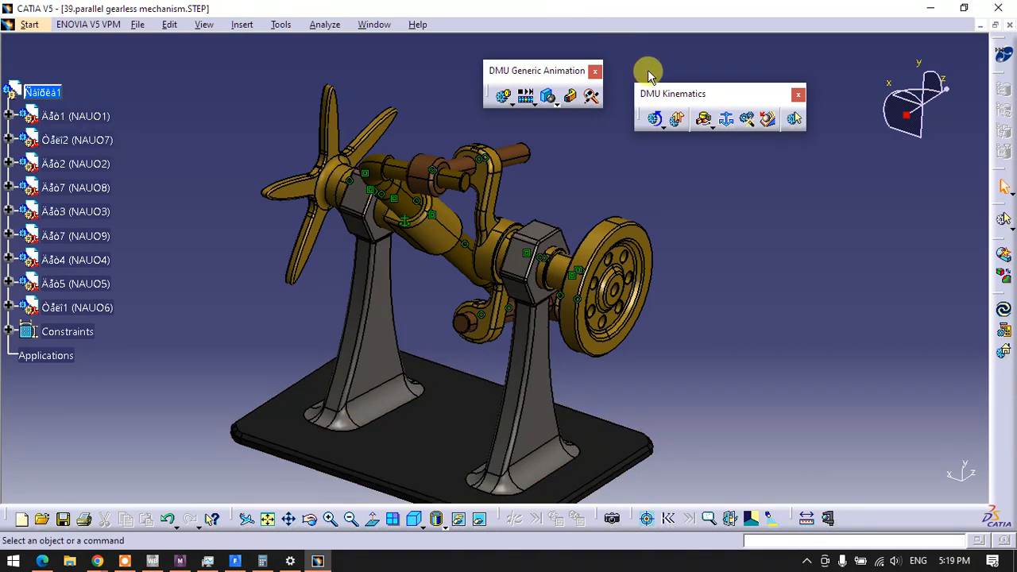
Start Assembly Constraints Conversion and create a new mechanism with the default name
left_click(661, 124)
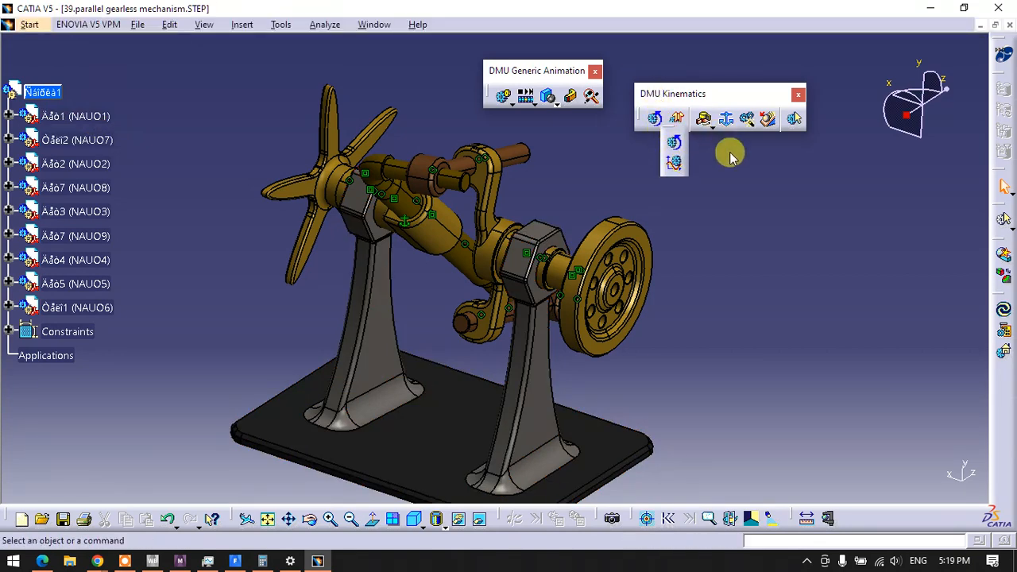
left_click(709, 126)
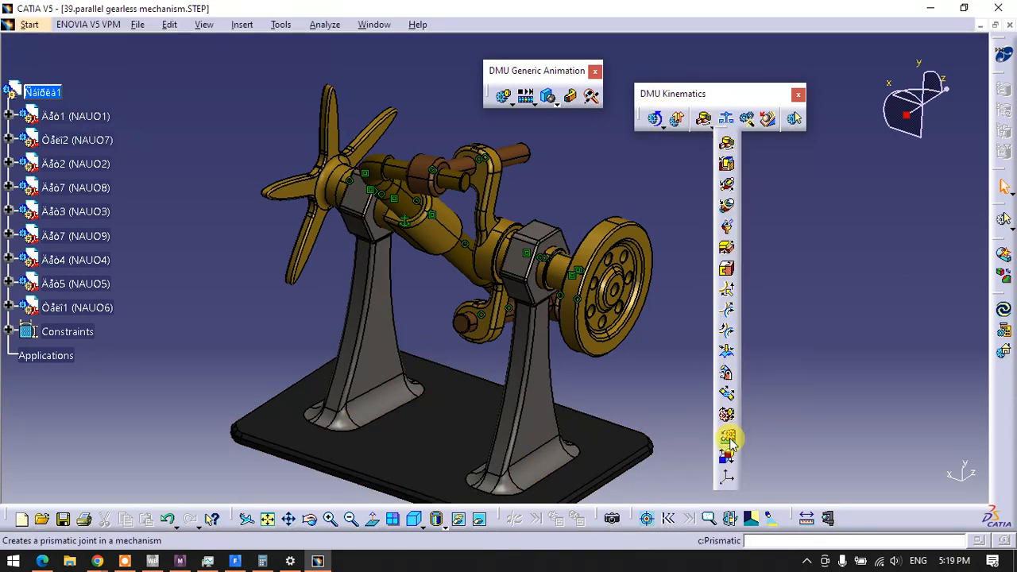
left_click(747, 122)
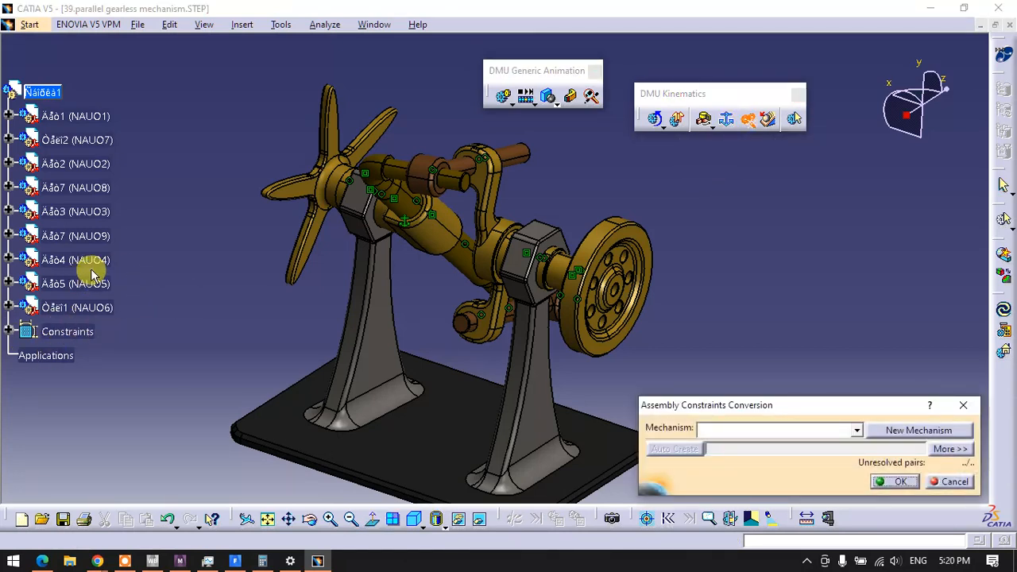
left_click(894, 430)
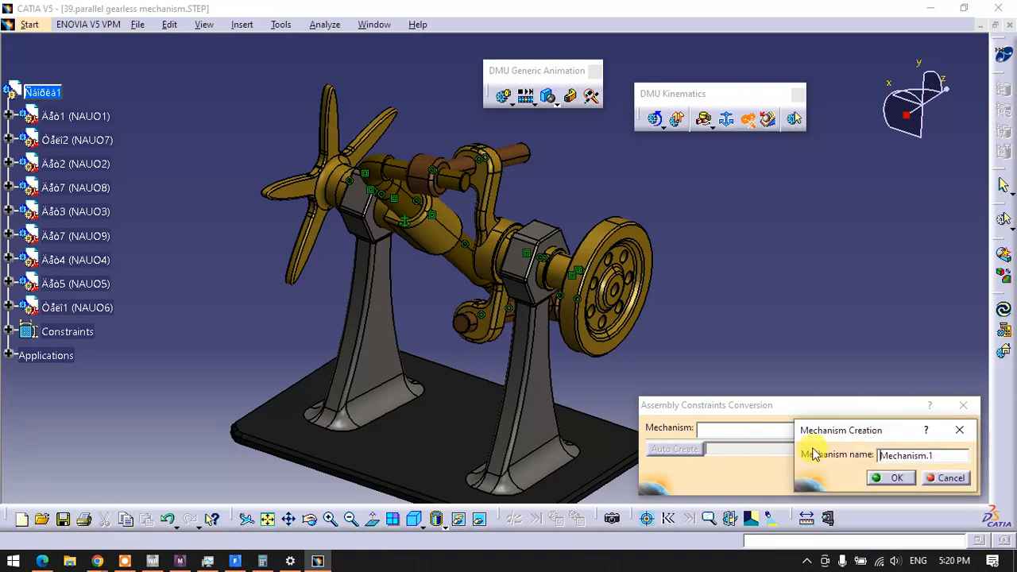
left_click(883, 477)
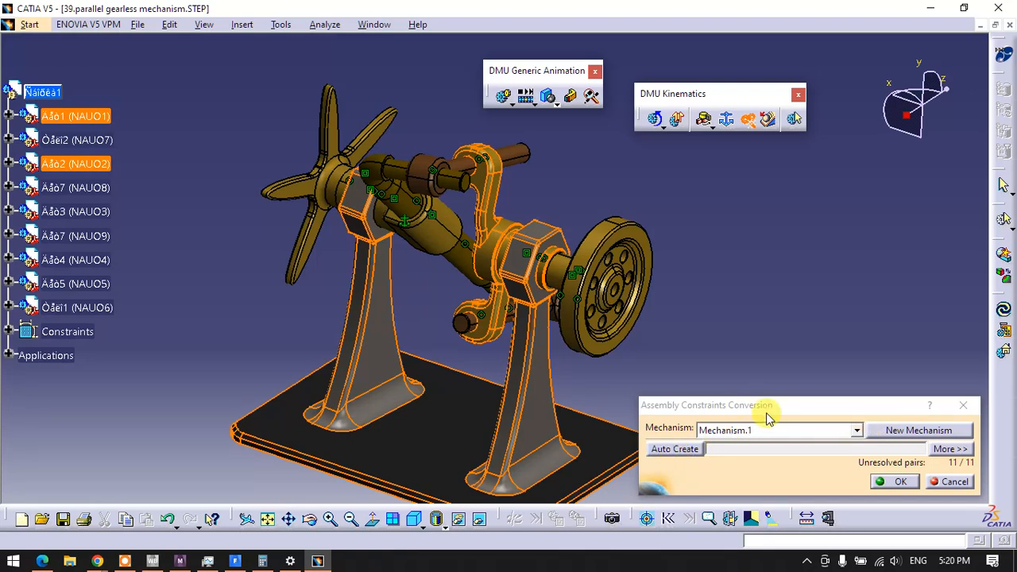
left_click_drag(763, 406, 688, 262)
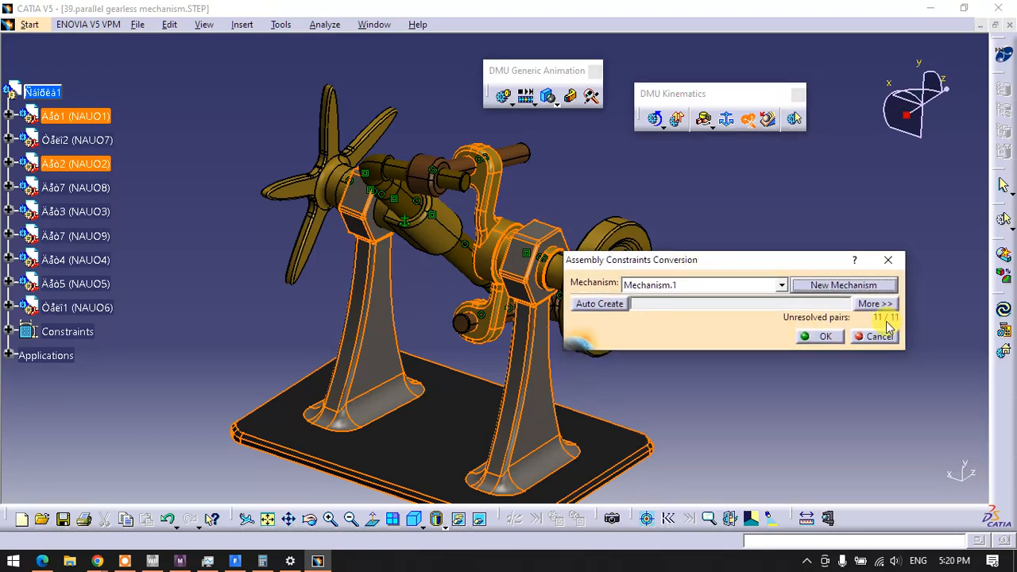
Review the assembly constraints, automatically create the mechanism's joints from them and accept the conversion
left_click(9, 332)
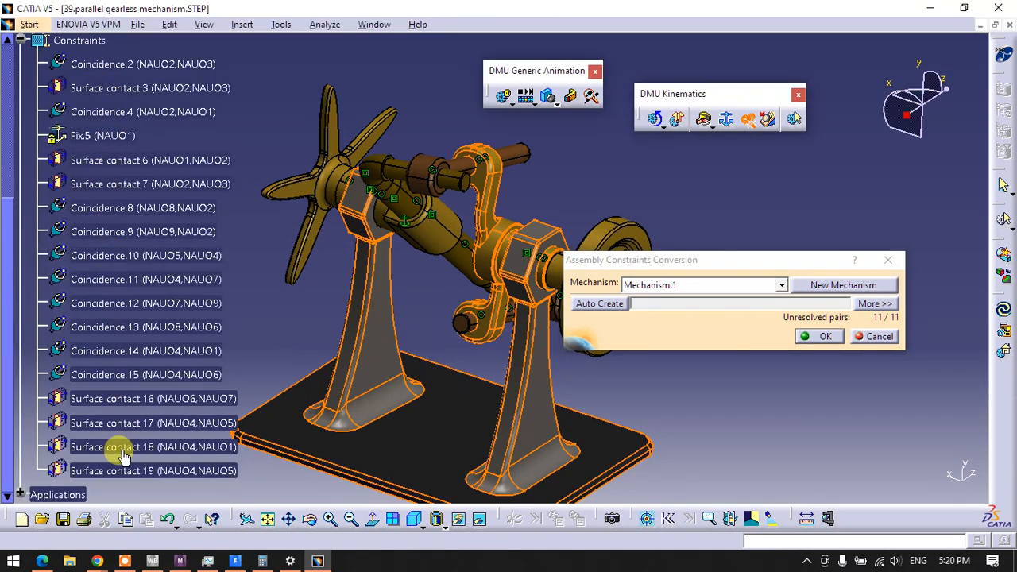
scroll(136, 445, "up", 2)
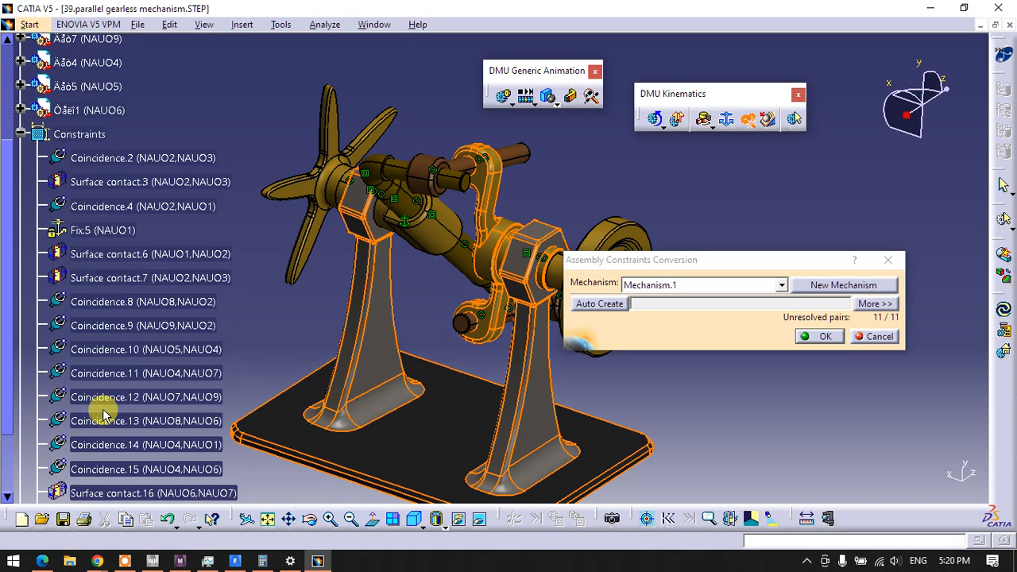
left_click(21, 134)
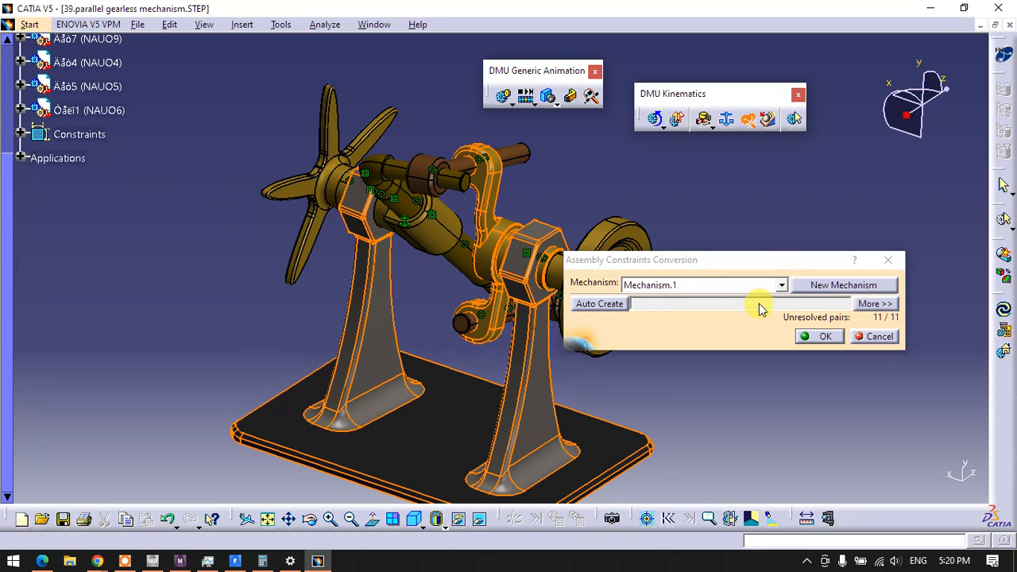
left_click(618, 304)
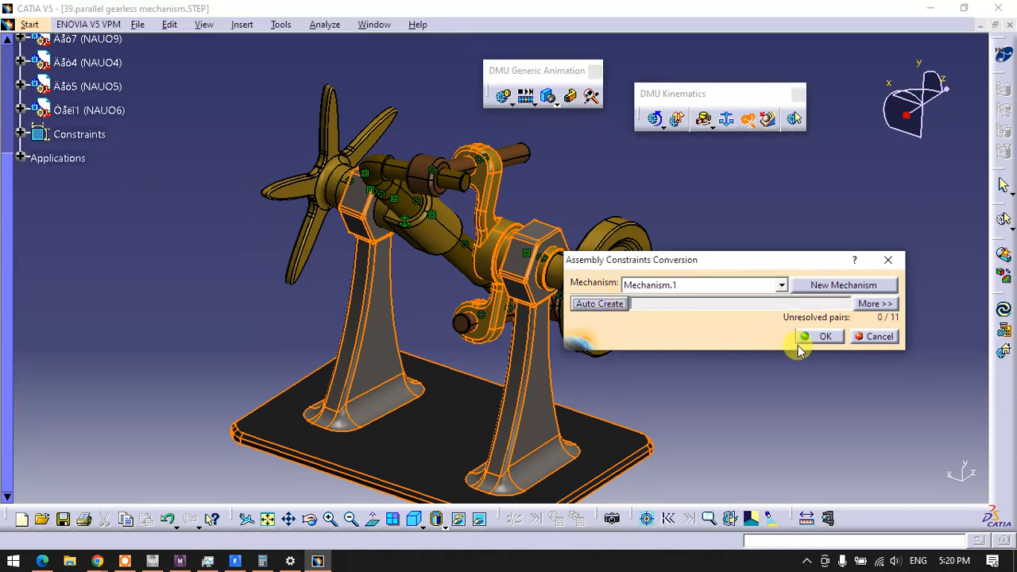
left_click(824, 337)
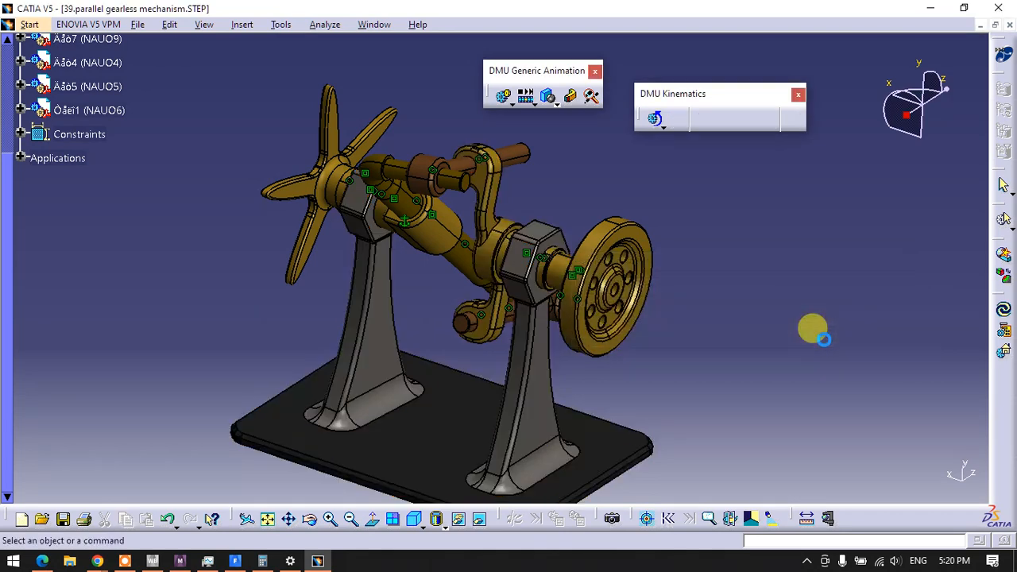
Expand the new mechanism under Applications to list all of its joints beside the model
left_click(21, 157)
left_click(37, 182)
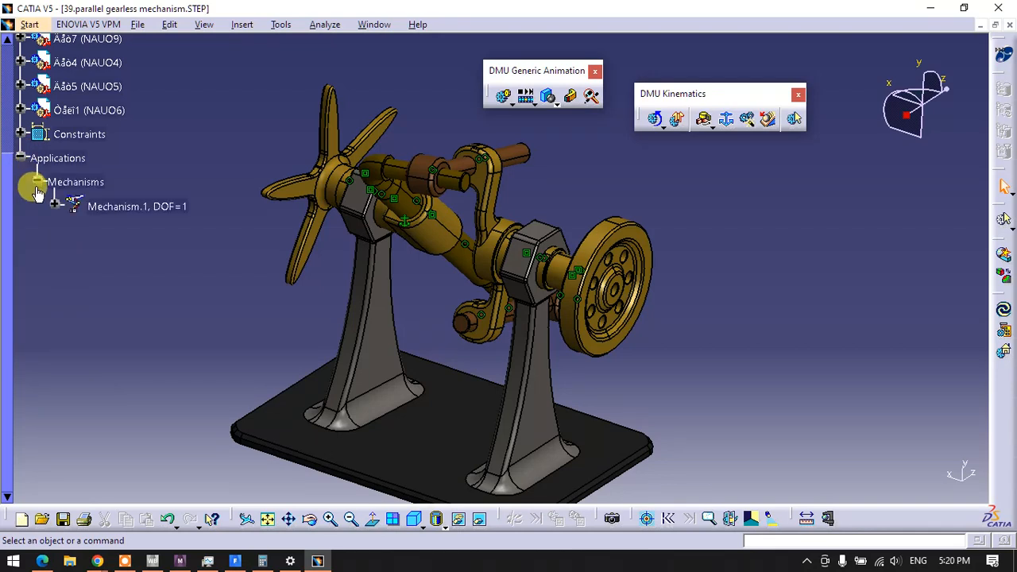
left_click(54, 206)
left_click(70, 231)
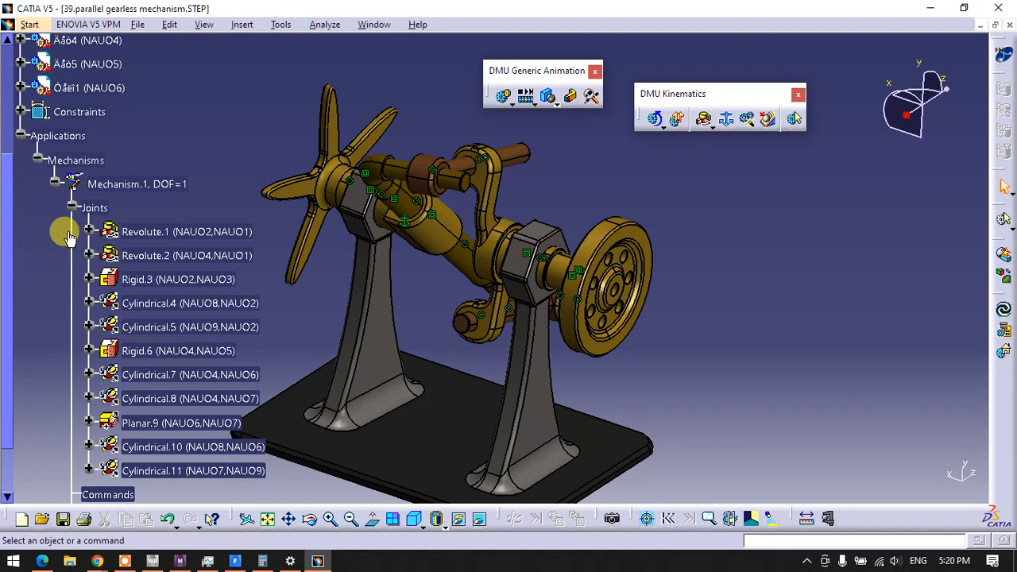
middle_click_drag(411, 300, 518, 346)
Make the revolute joint between NAUO2 and NAUO1 angle driven with limits of -360 to 360 deg, and collapse the mechanism's branches
left_click(190, 231)
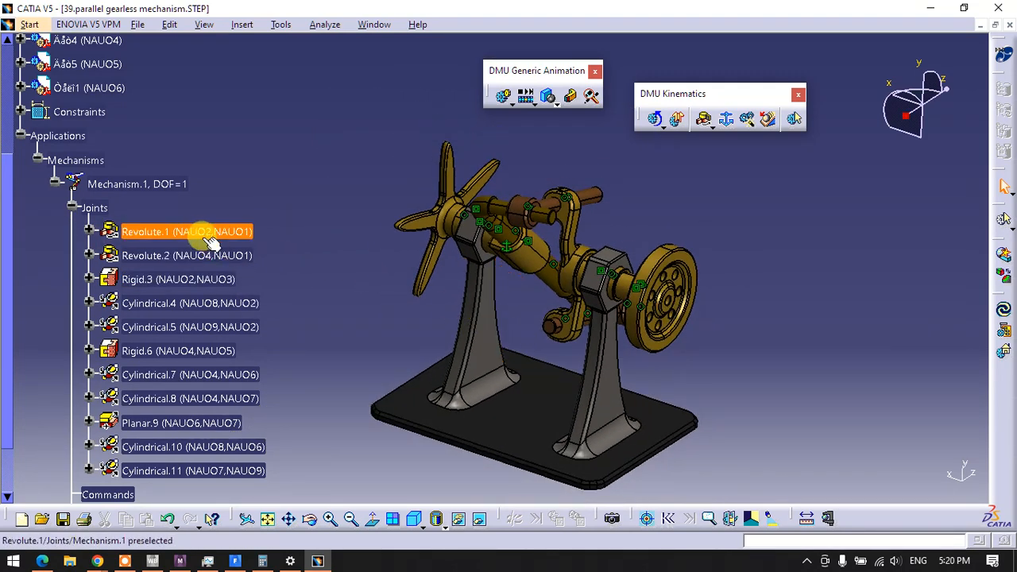
double_click(197, 232)
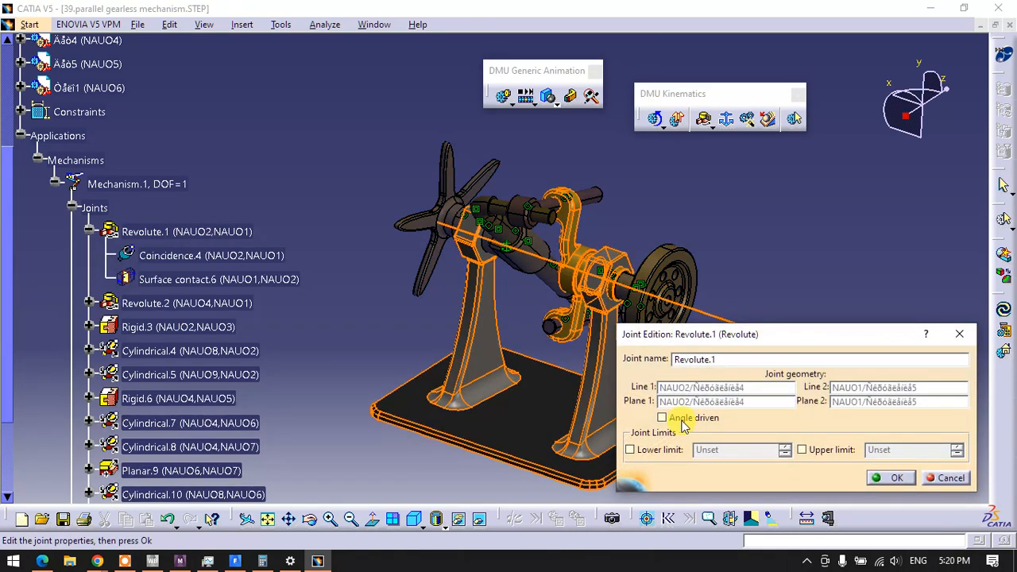
left_click(681, 419)
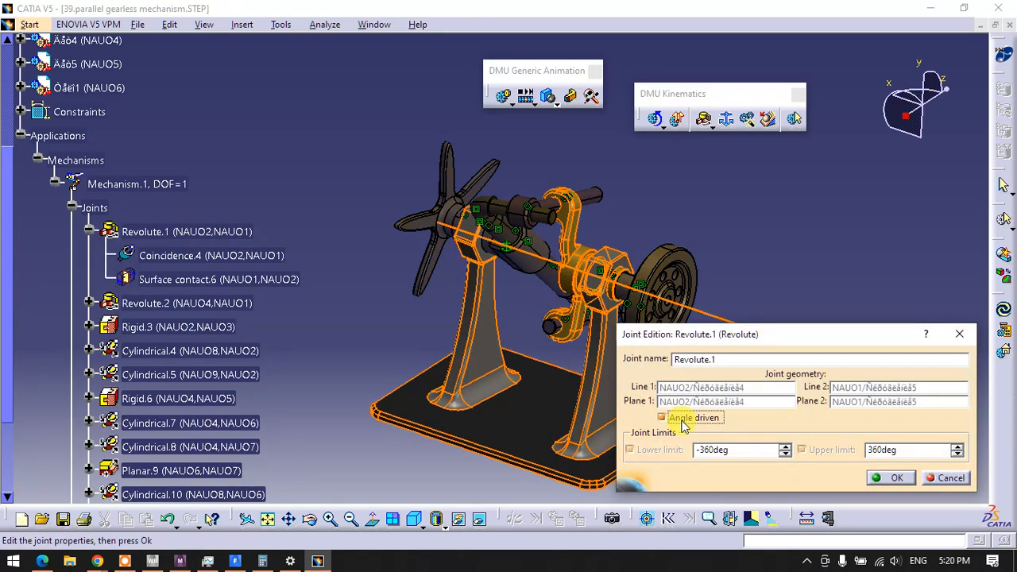
left_click(887, 479)
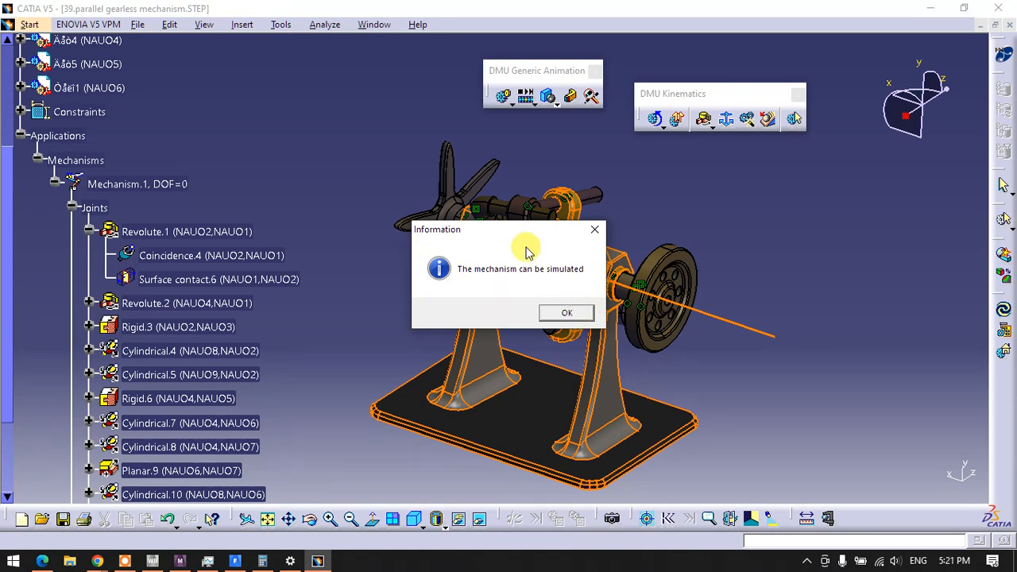
left_click(554, 316)
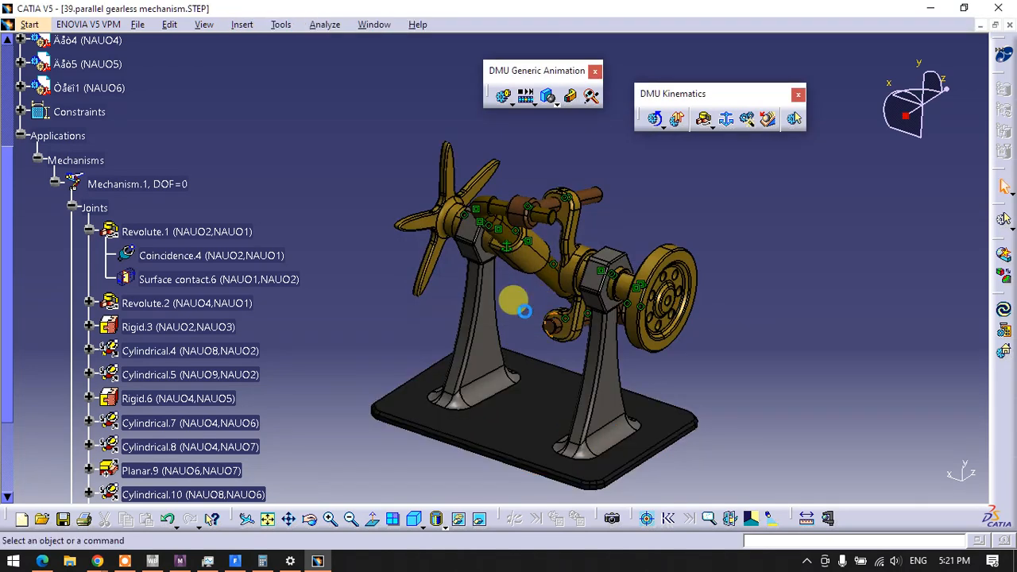
left_click(70, 206)
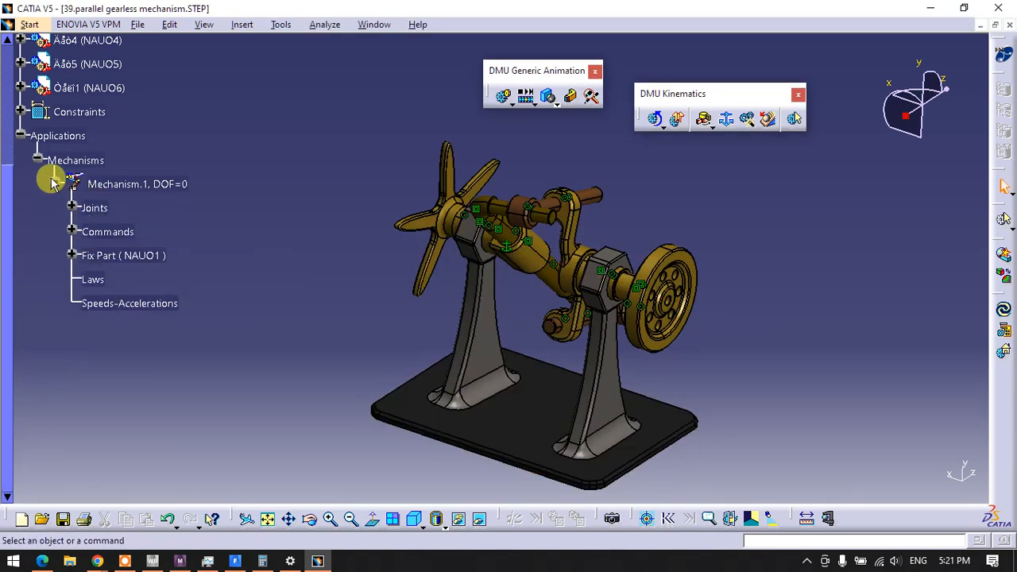
left_click(54, 182)
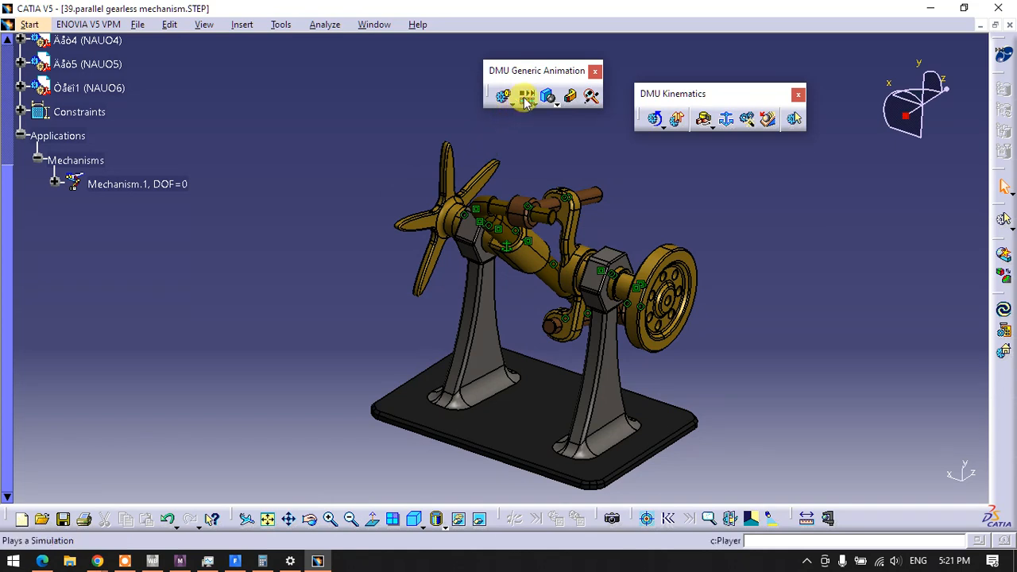
Create a new simulation based on Mechanism.1 and move its Kinematics Simulation dialog clear of the model
left_click(525, 97)
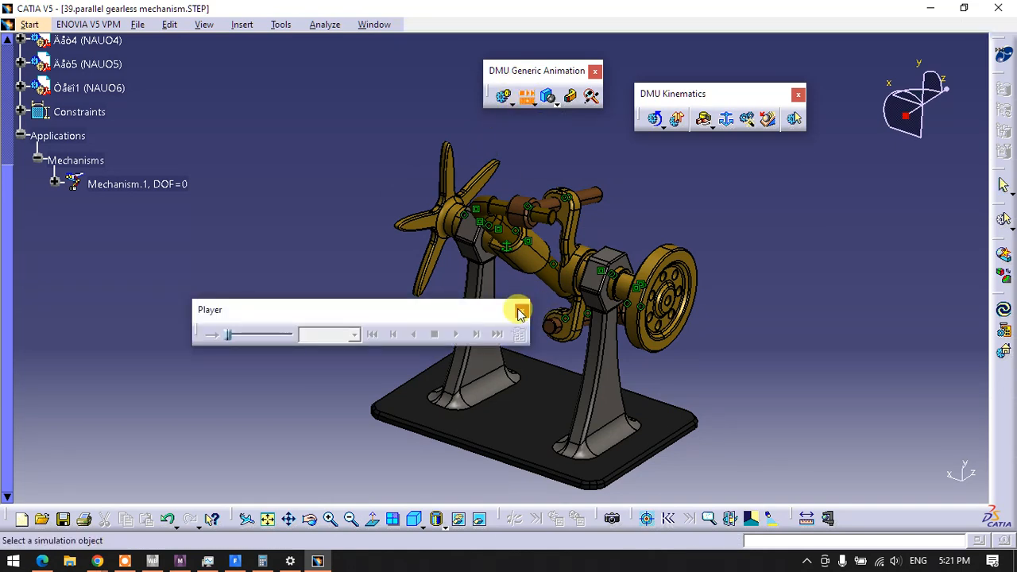
left_click(522, 310)
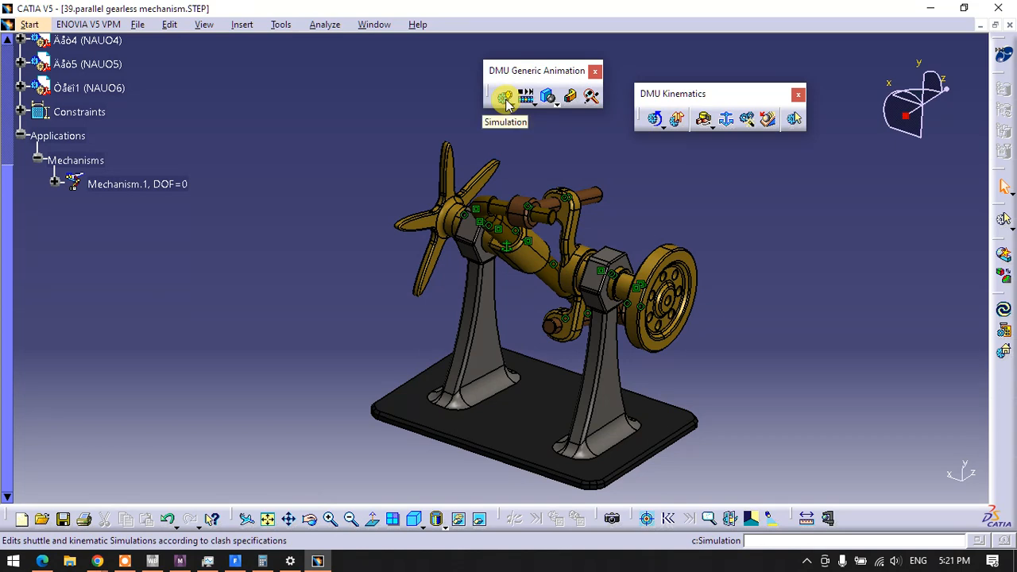
left_click(505, 99)
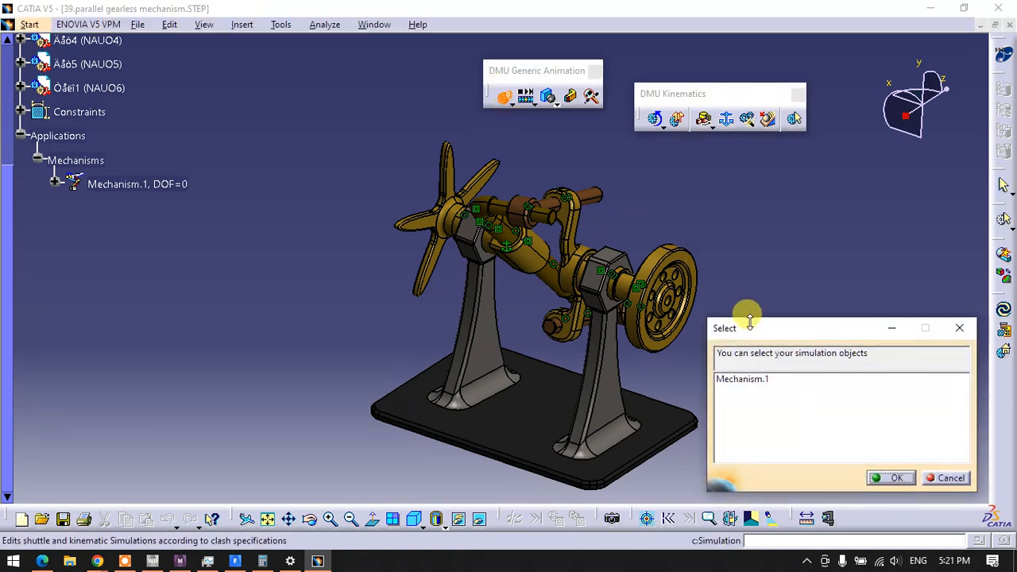
left_click_drag(749, 322, 747, 252)
left_click(739, 314)
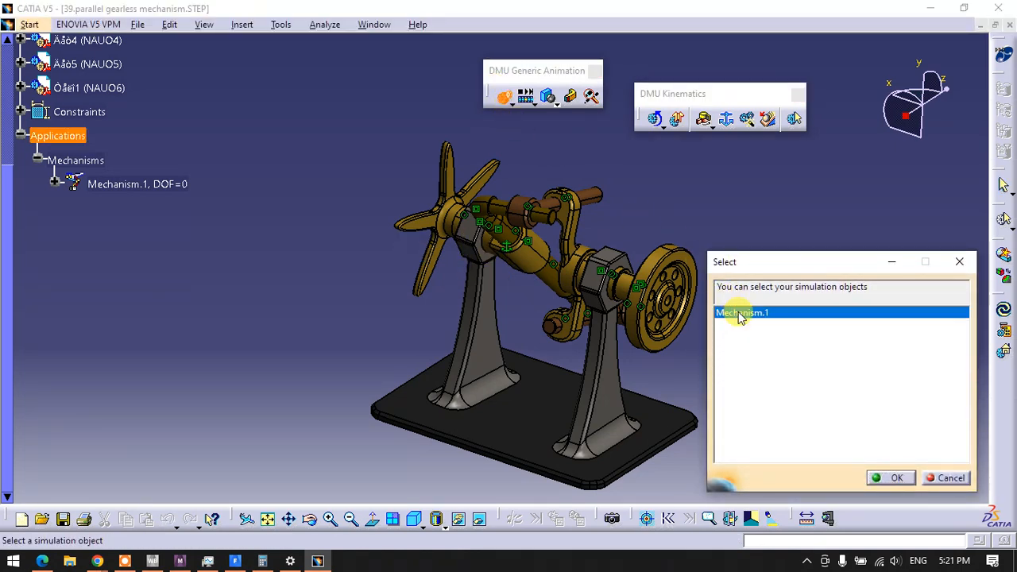
left_click(888, 478)
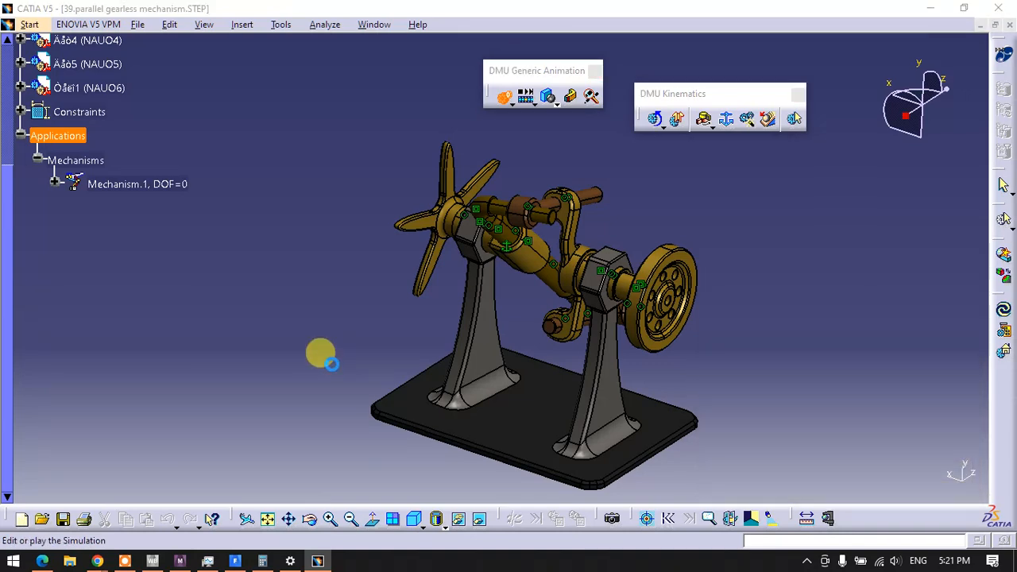
left_click_drag(761, 413, 111, 317)
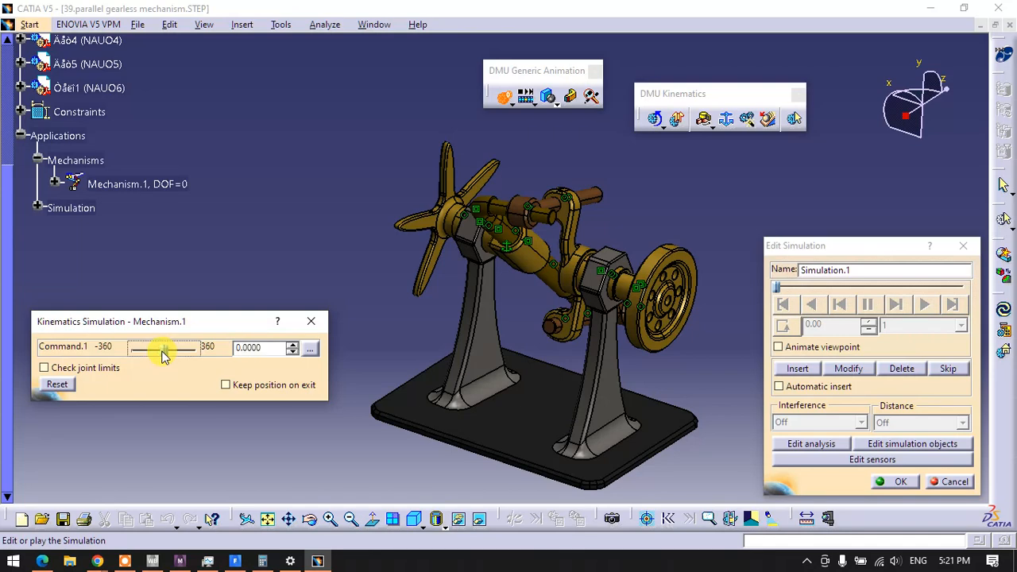
left_click_drag(162, 352, 205, 354)
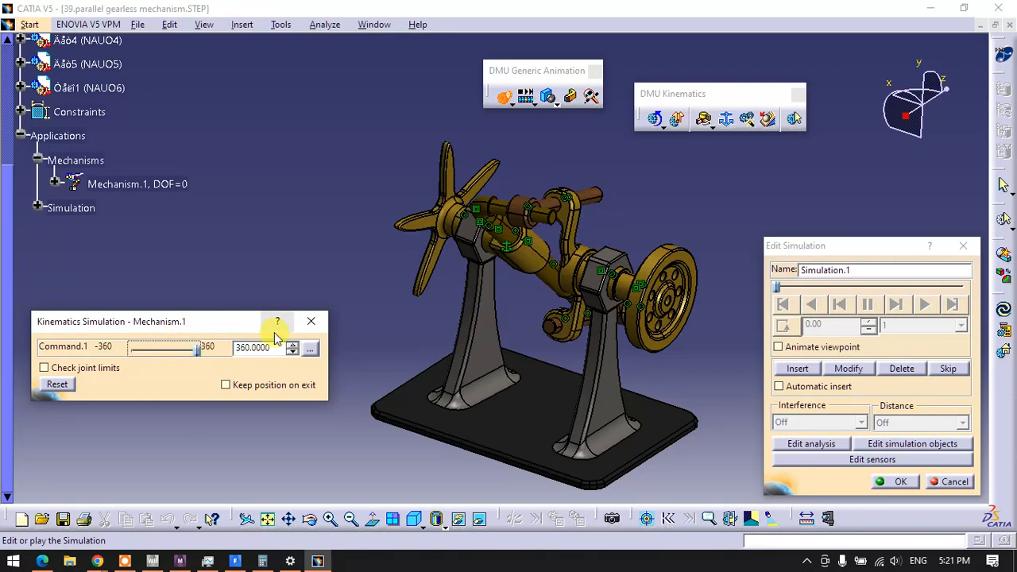
left_click(792, 372)
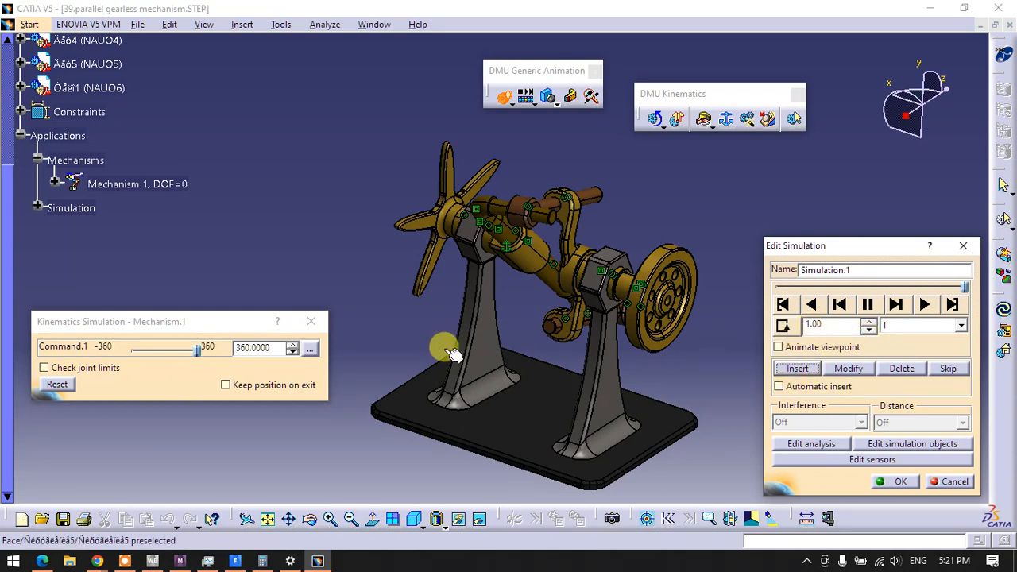
left_click(903, 369)
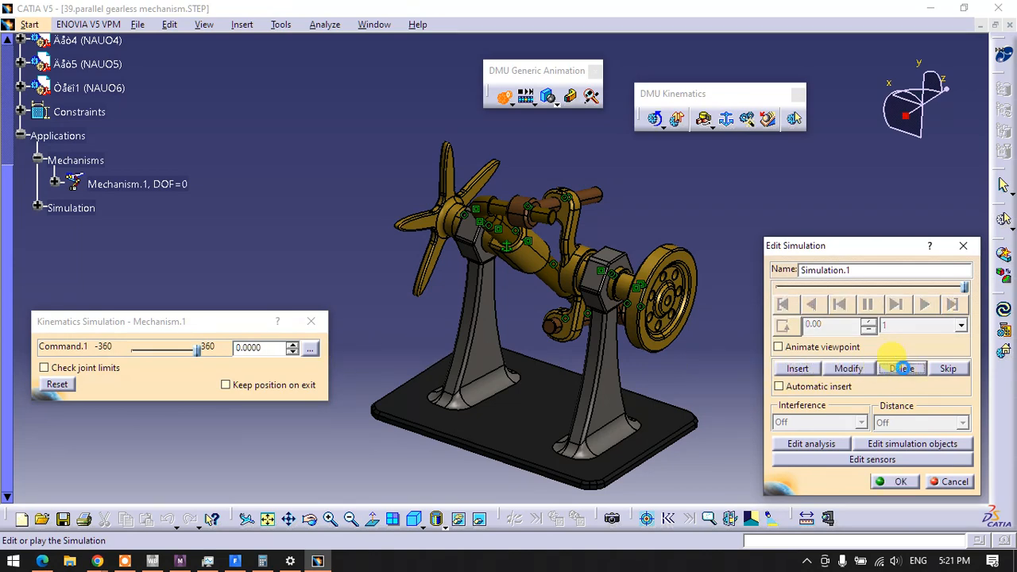
Try recording the simulation as three inserted shots with Command.1 at -360, 0 and 360
left_click_drag(167, 350, 128, 348)
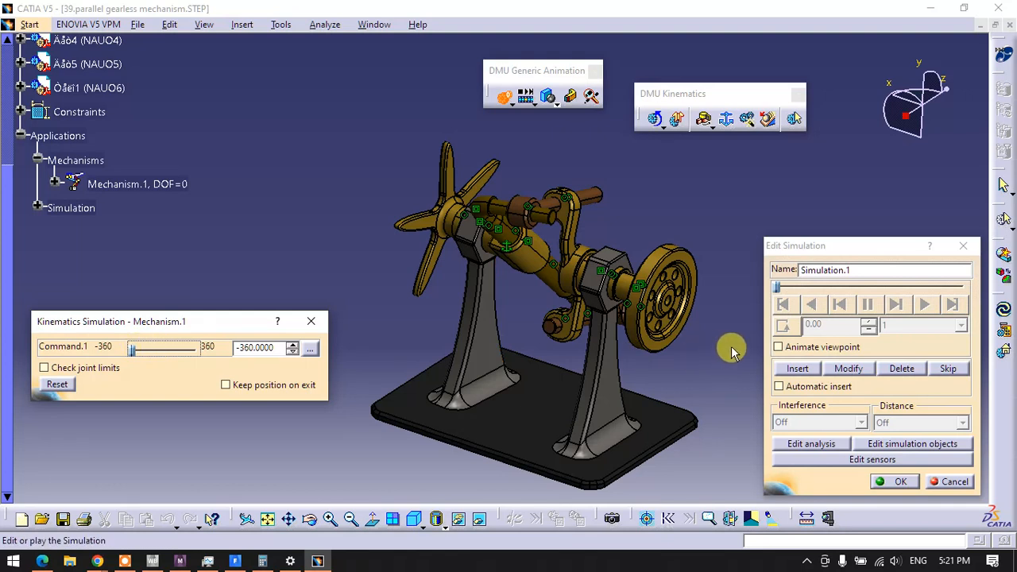
left_click(795, 371)
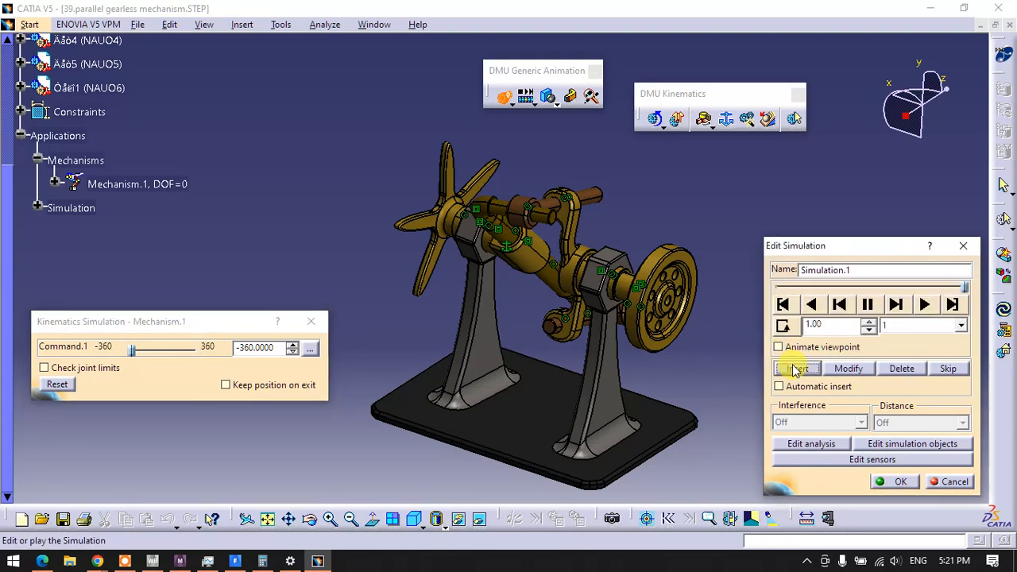
left_click(132, 357)
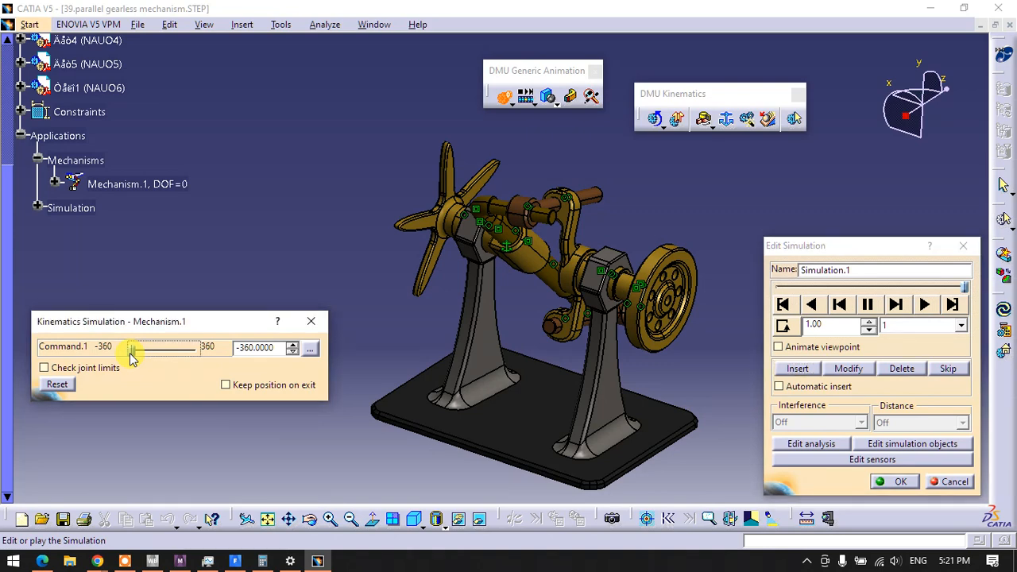
left_click_drag(132, 357, 168, 356)
left_click_drag(273, 348, 209, 344)
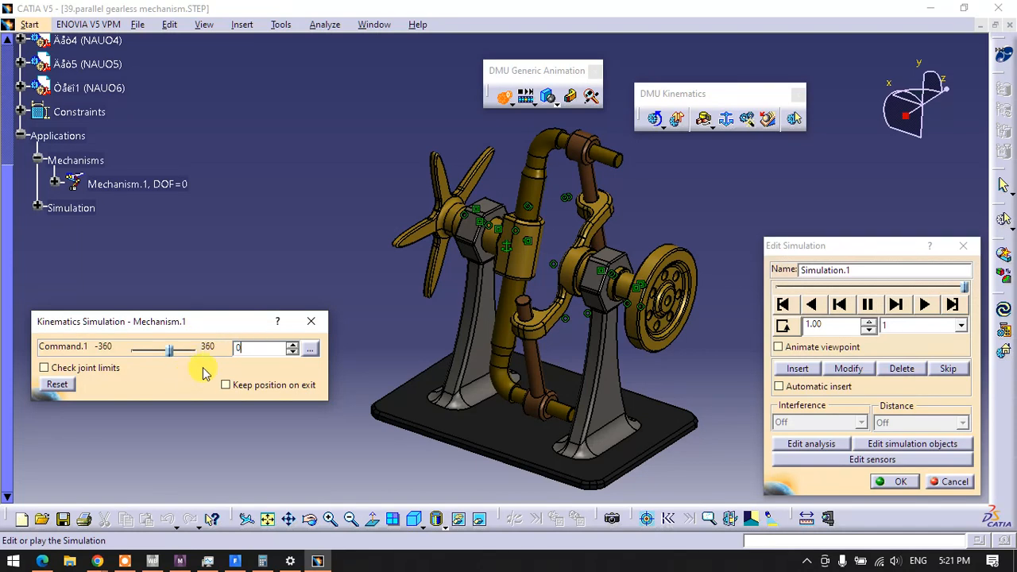
left_click(793, 370)
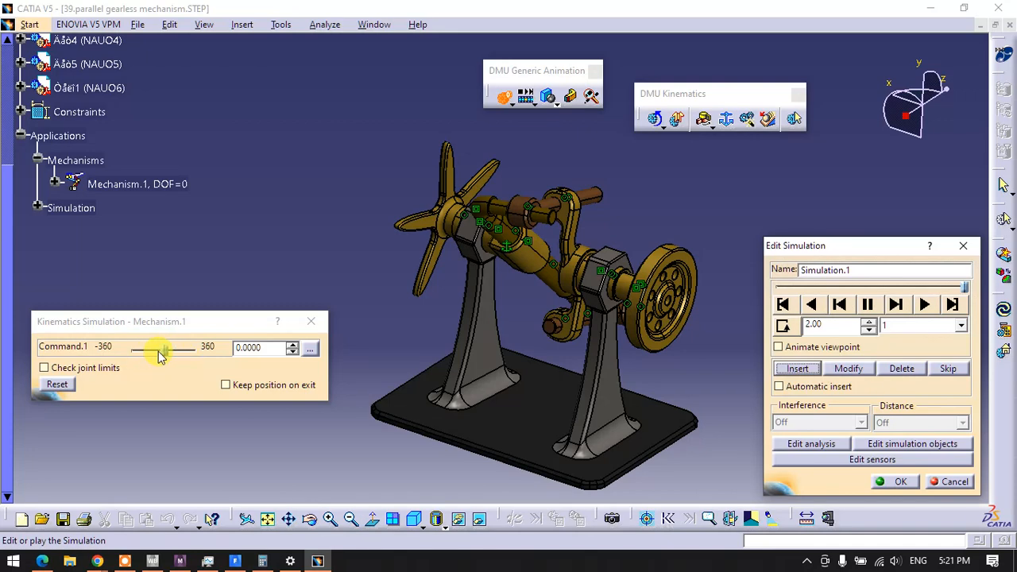
left_click_drag(159, 355, 203, 359)
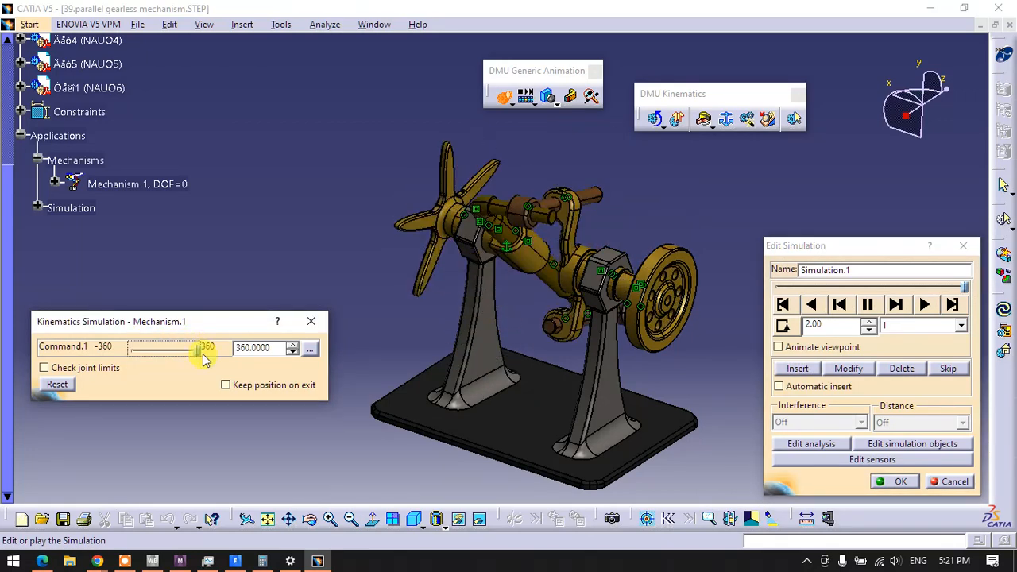
left_click(788, 370)
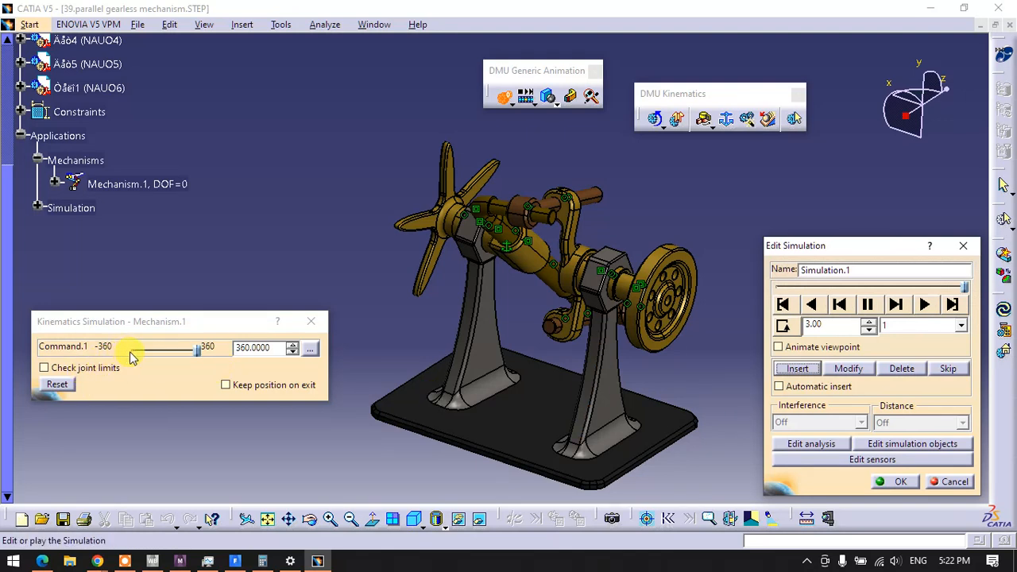
Delete all the recorded shots from the simulation
left_click(899, 371)
left_click(899, 371)
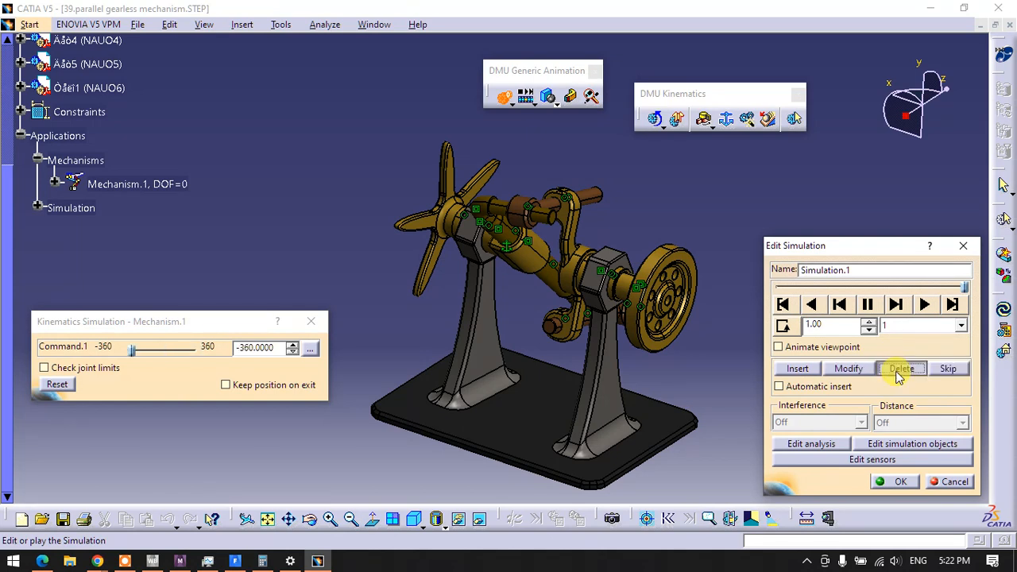
left_click(899, 371)
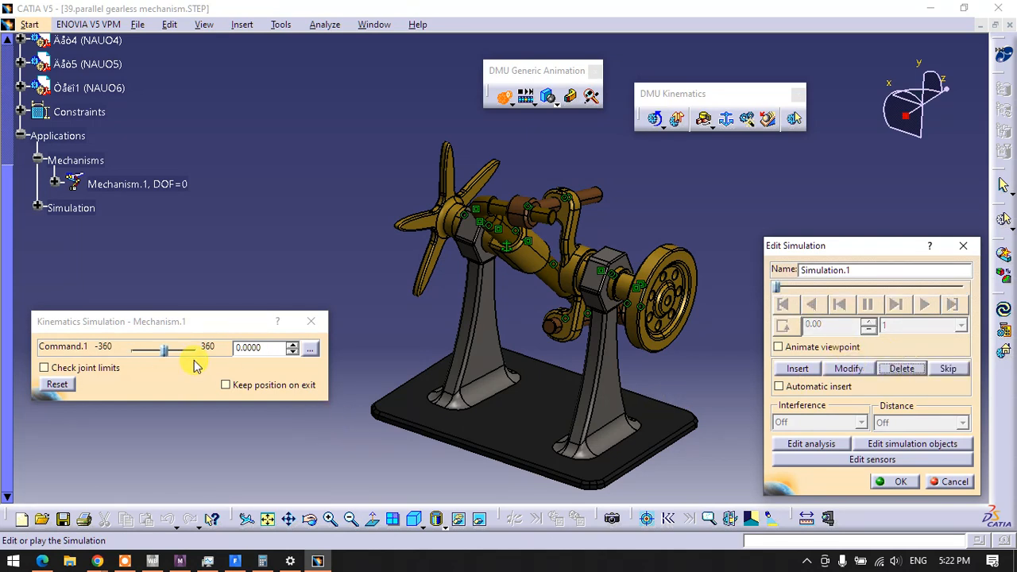
Insert two simulation shots, the first with Command.1 at -360 and the second with it at 0
left_click_drag(166, 360, 125, 359)
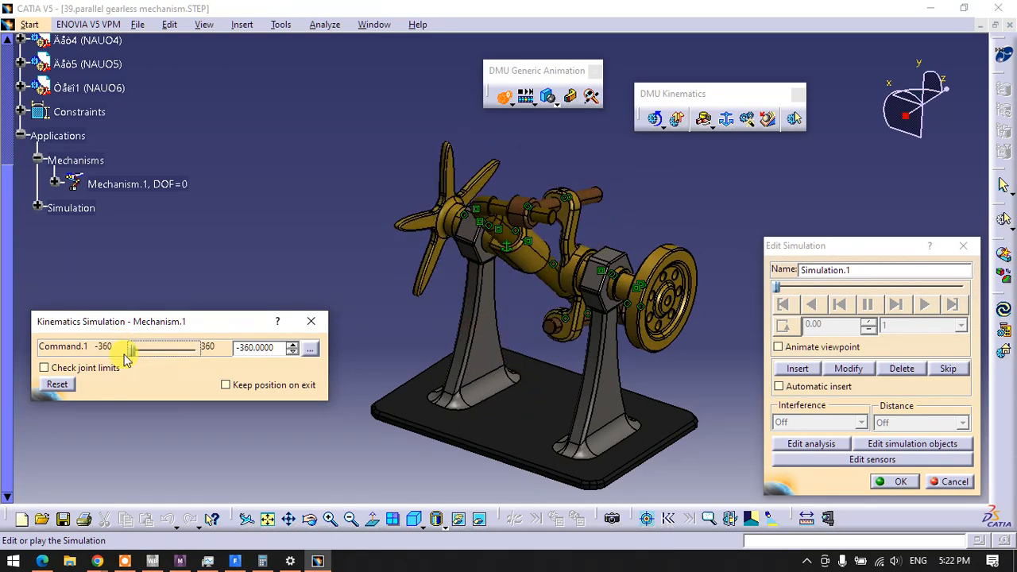
left_click(798, 369)
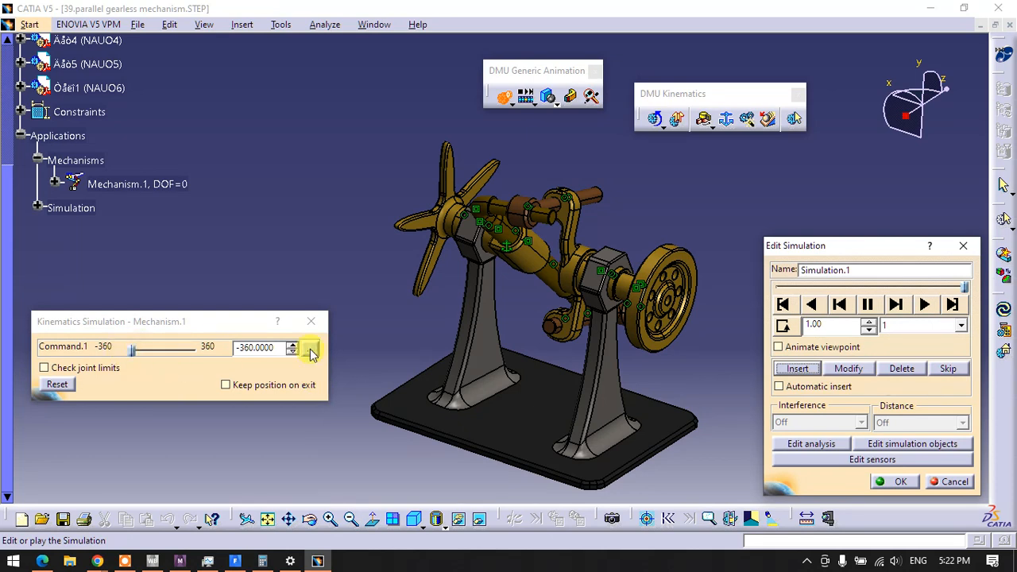
left_click_drag(282, 347, 193, 352)
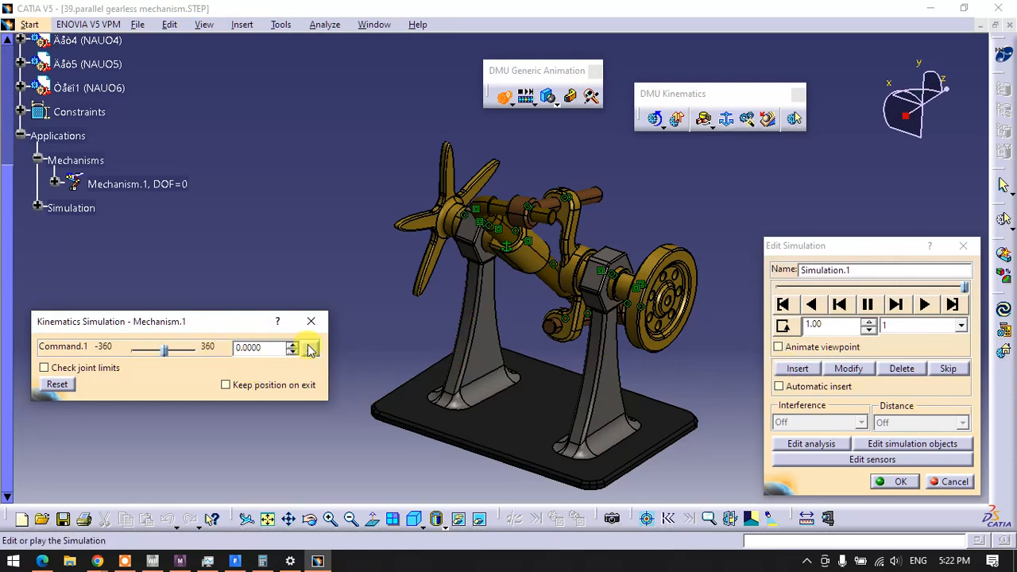
left_click(786, 368)
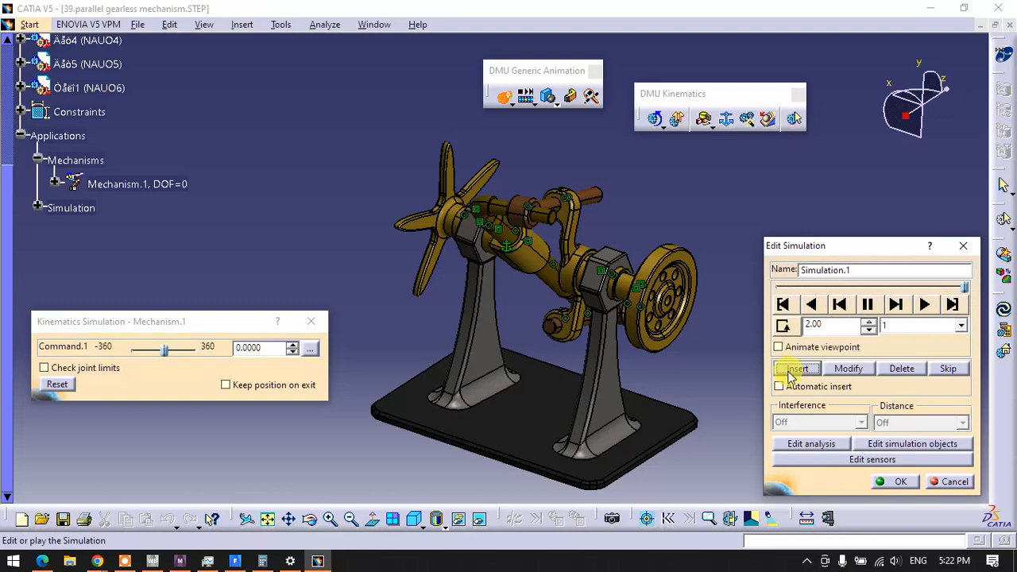
Change the loop mode to continuous, play the simulation and set its interpolation step to 0.01
left_click(784, 326)
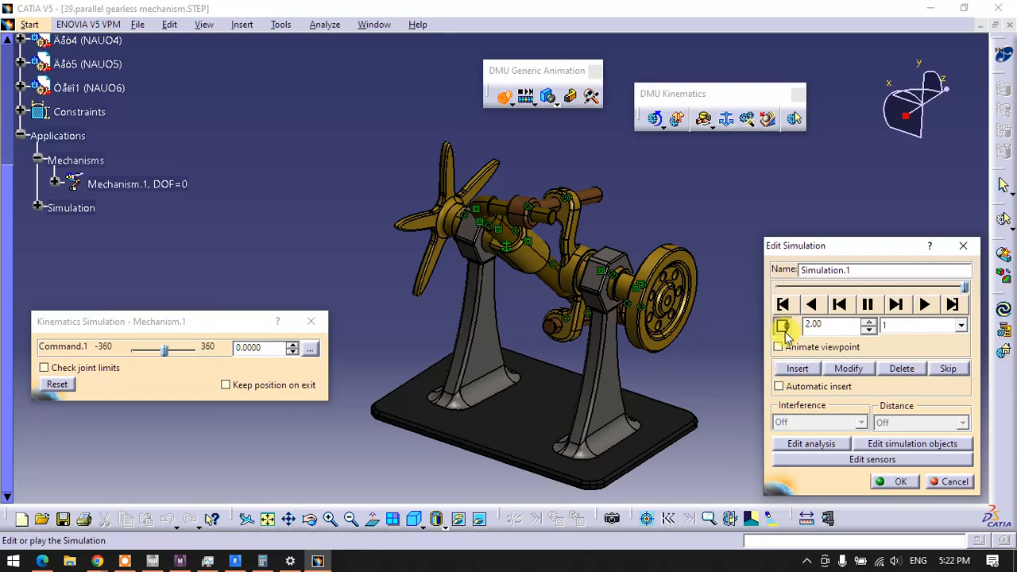
left_click(935, 305)
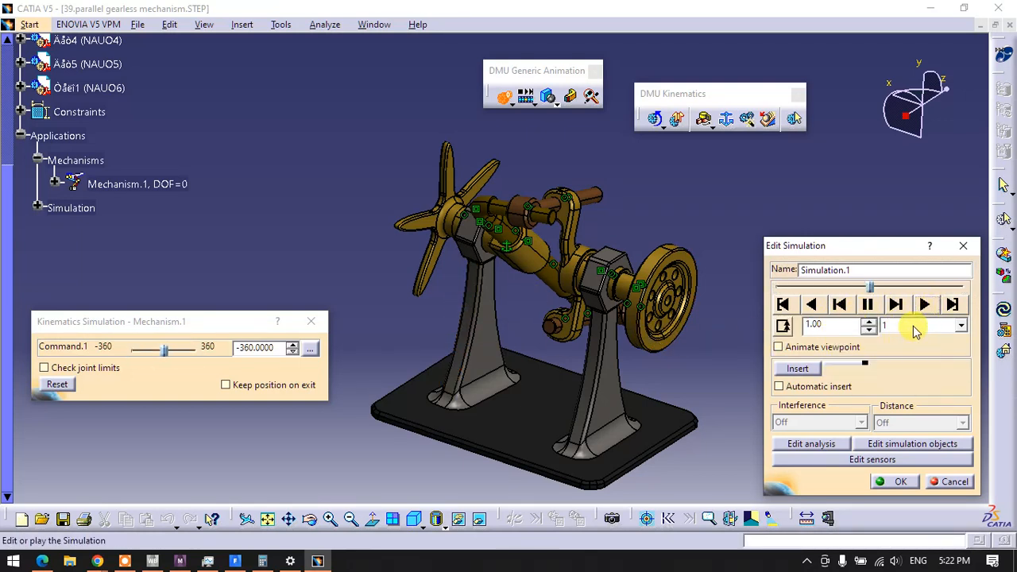
left_click(914, 331)
left_click(903, 394)
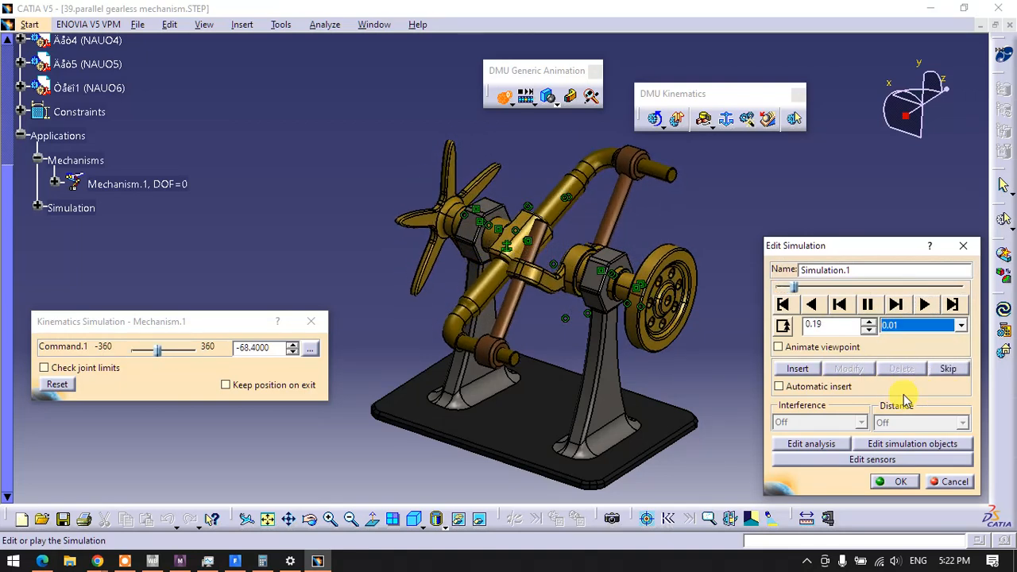
Speed up the running simulation by raising the interpolation step to 0.02 and then 0.04
left_click(913, 326)
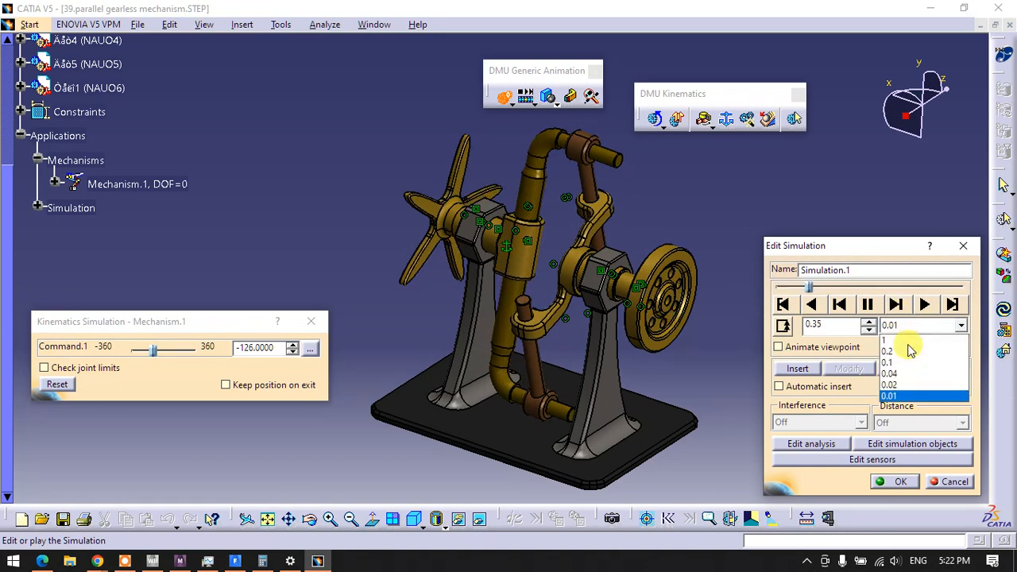
left_click(903, 385)
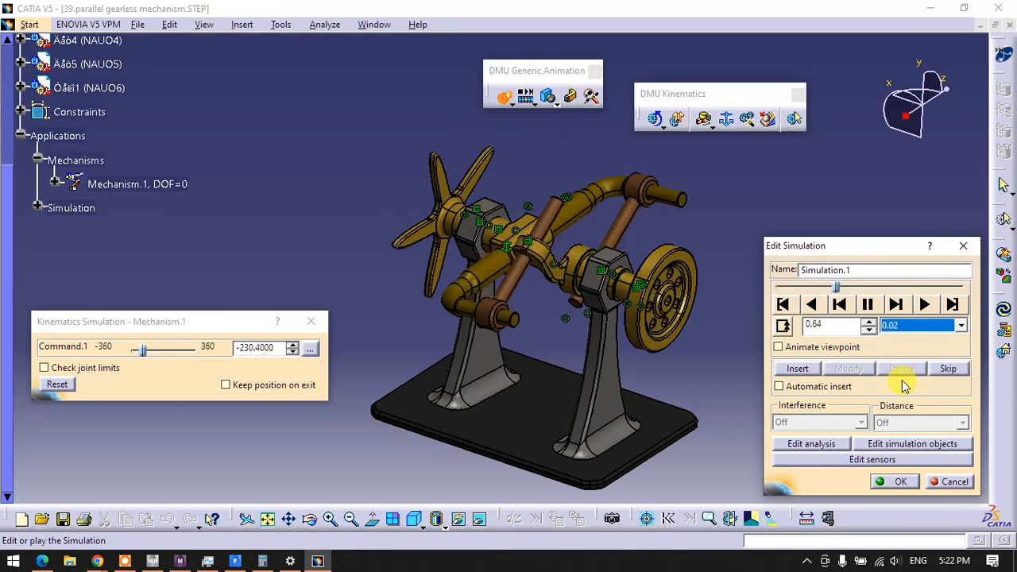
left_click(914, 326)
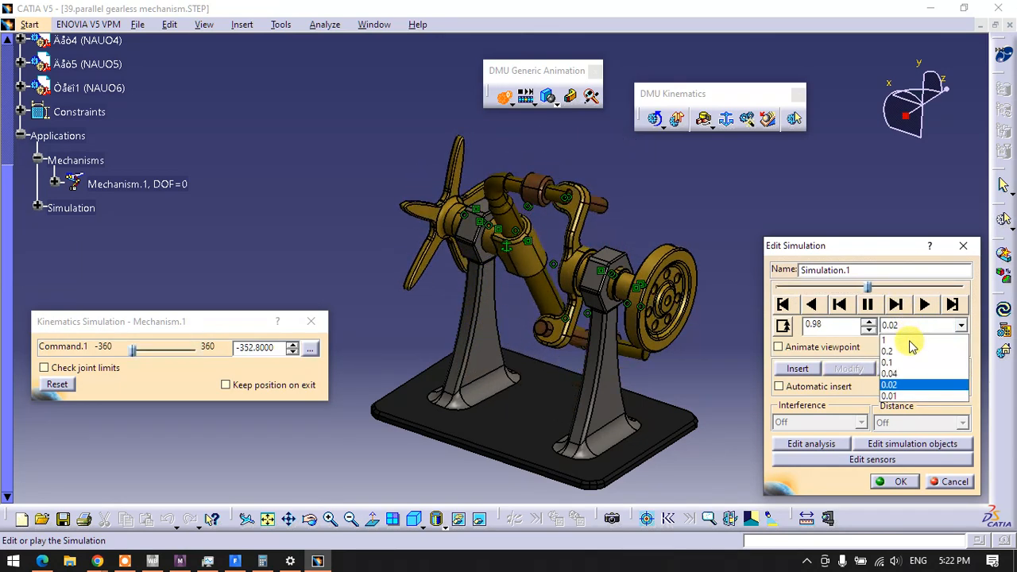
left_click(898, 374)
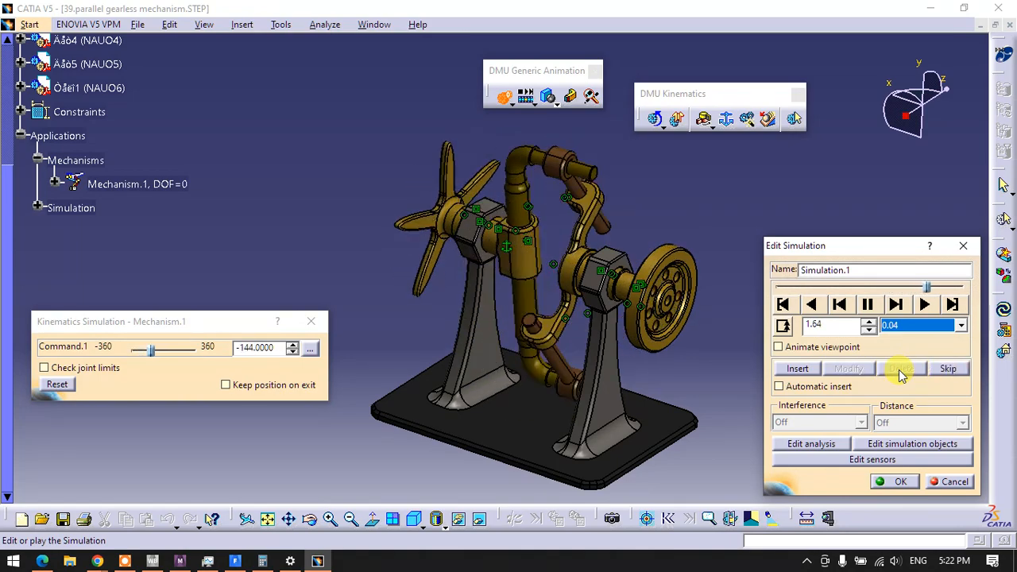
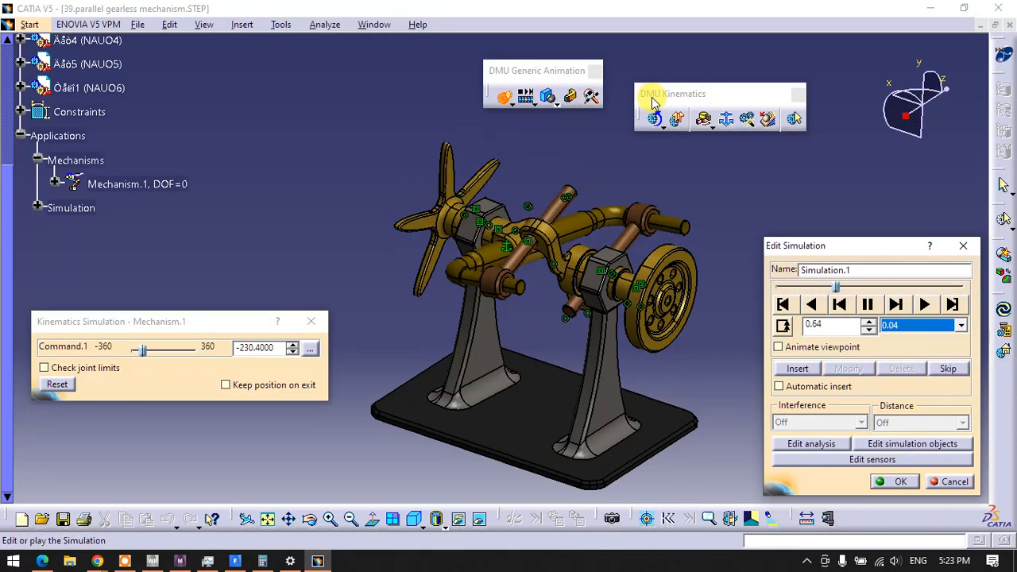
Try faster playback of the running simulation with interpolation steps of 1 and 0.1
left_click(896, 325)
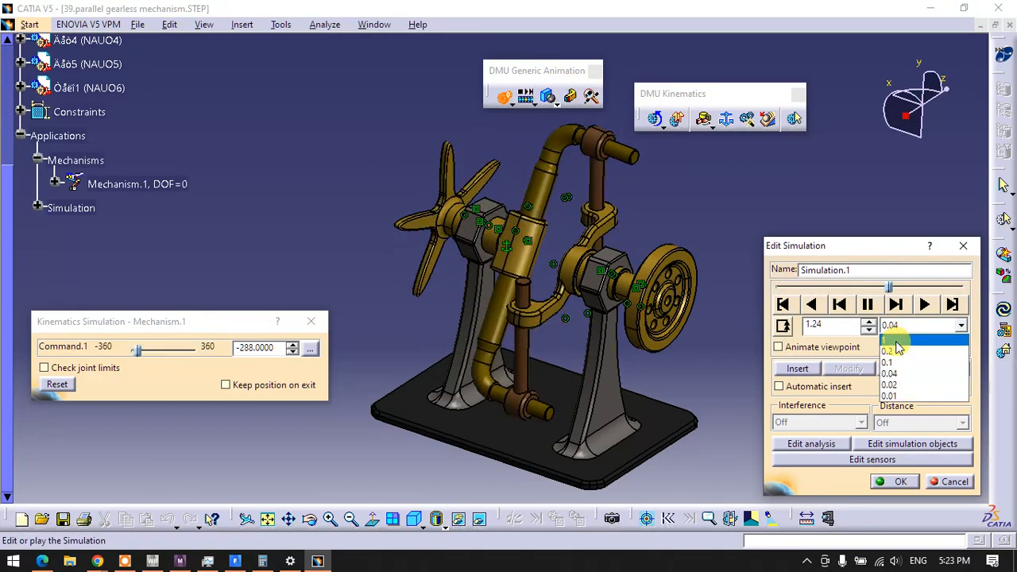
left_click(894, 340)
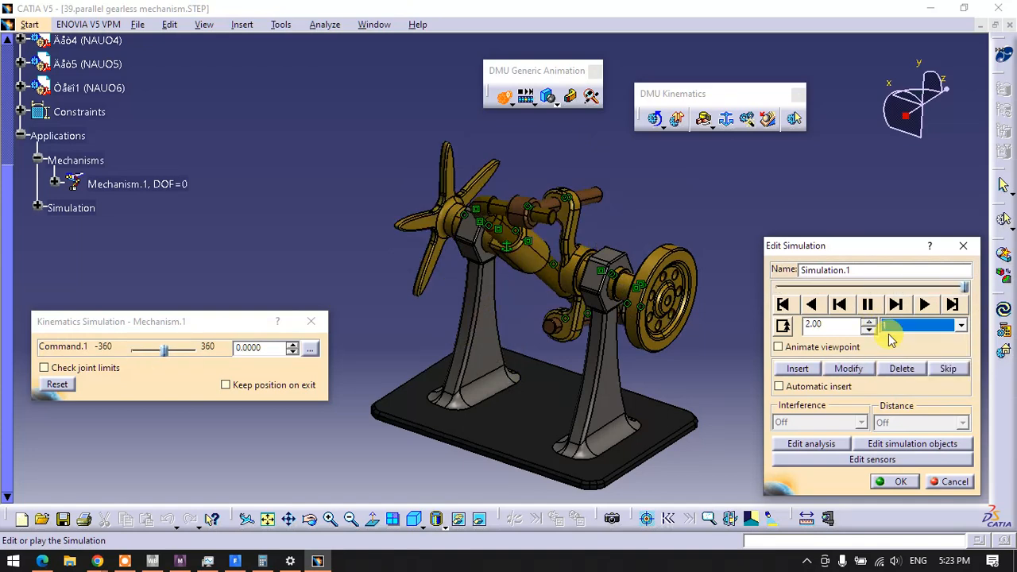
left_click(895, 325)
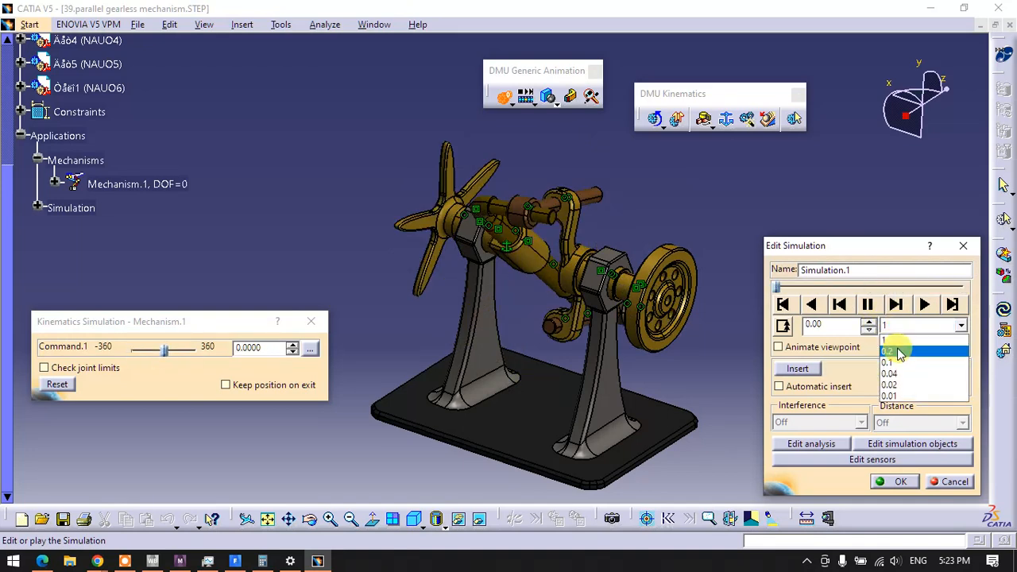
left_click(903, 338)
left_click(901, 326)
left_click(897, 352)
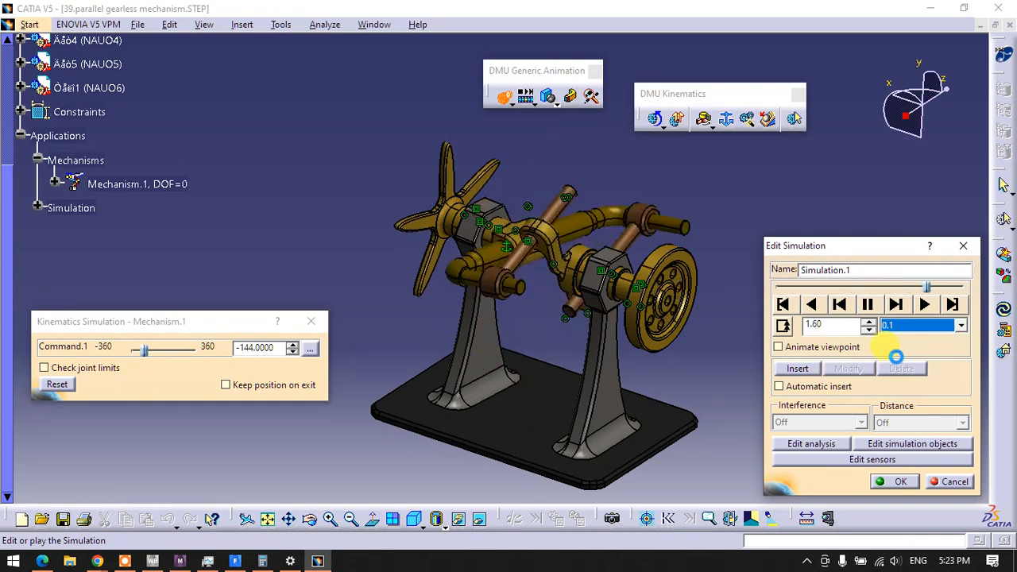
Set the simulation's interpolation step to 0.01 and accept the edited simulation
left_click(904, 329)
left_click(894, 387)
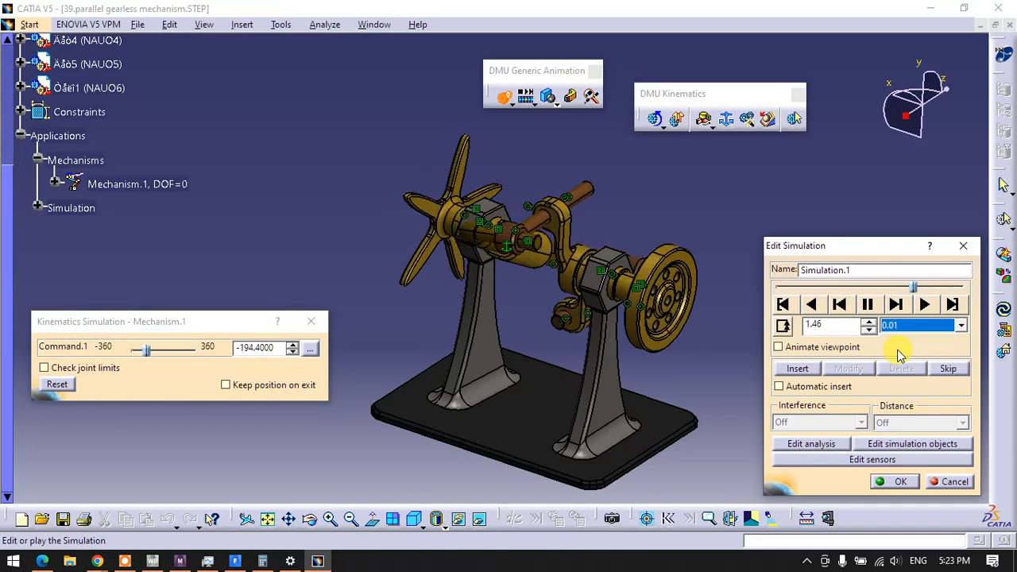
left_click(907, 482)
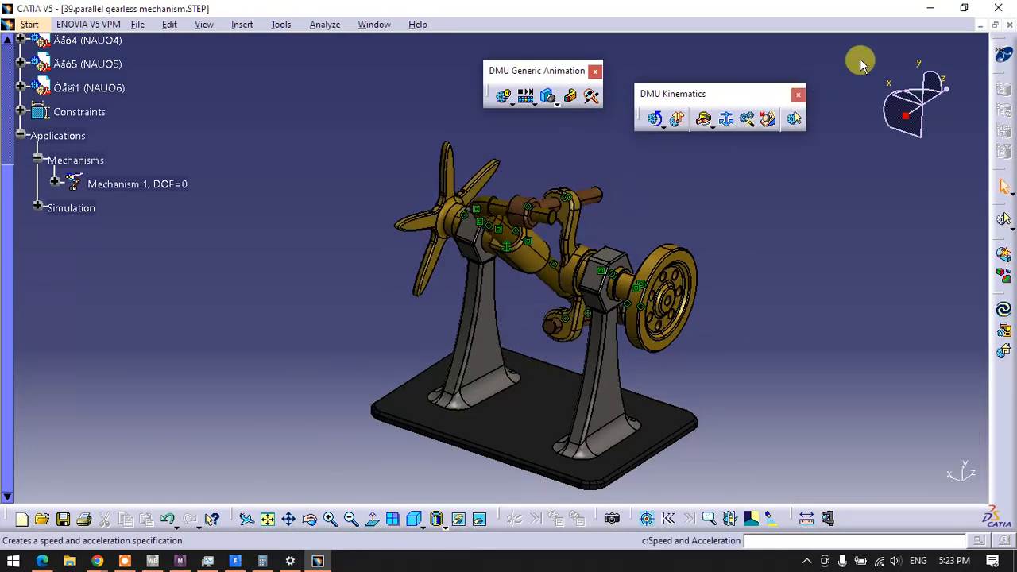
Clear the open application windows and open the Steps folder on the Desktop in File Explorer
left_click(979, 25)
left_click(930, 7)
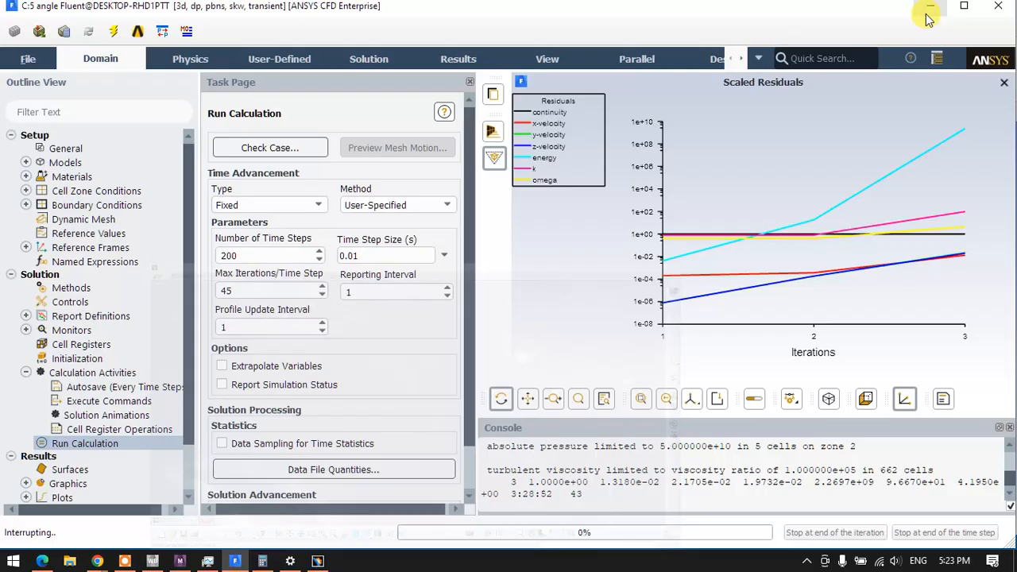
left_click(933, 9)
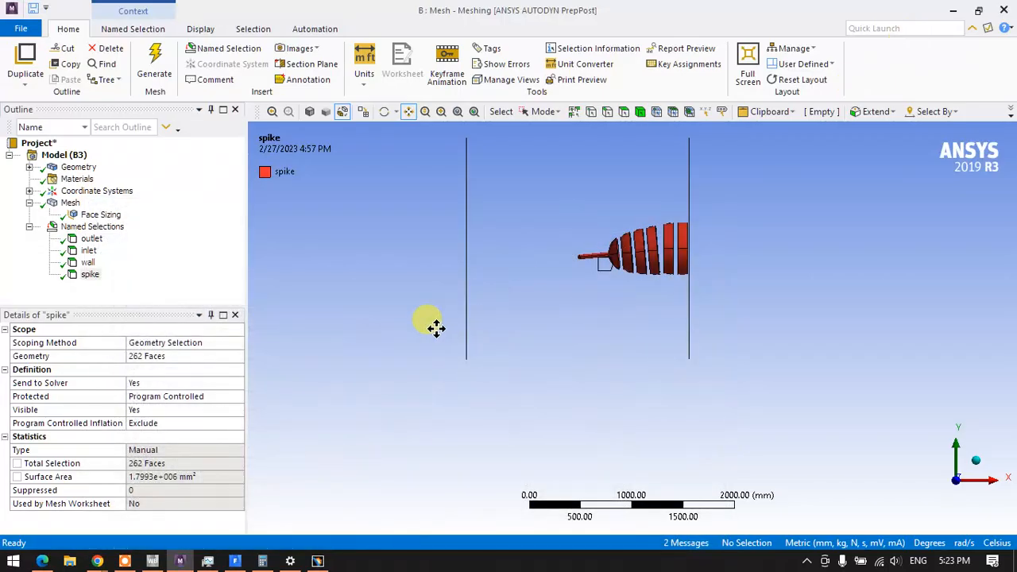
left_click(41, 561)
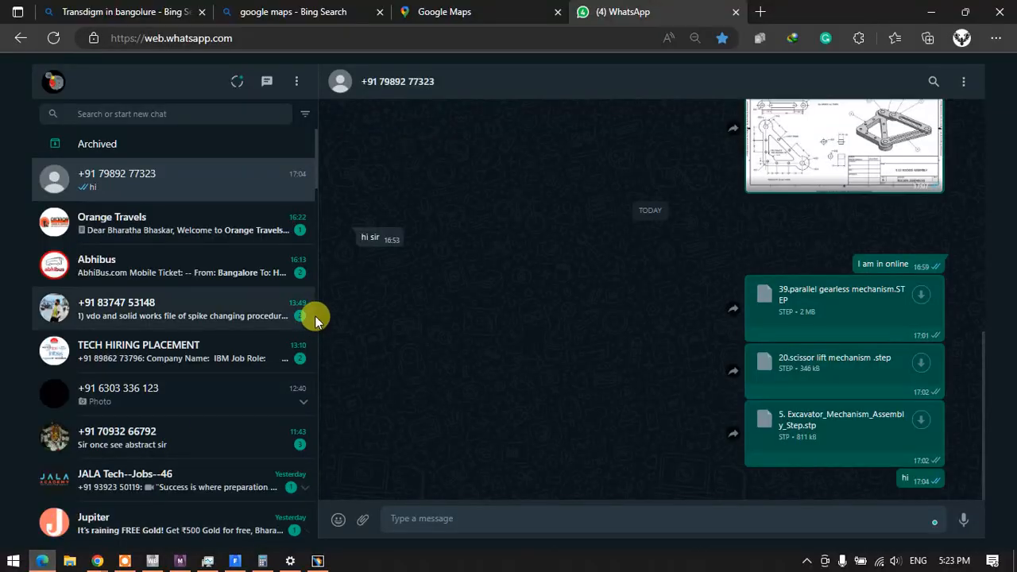
left_click(96, 561)
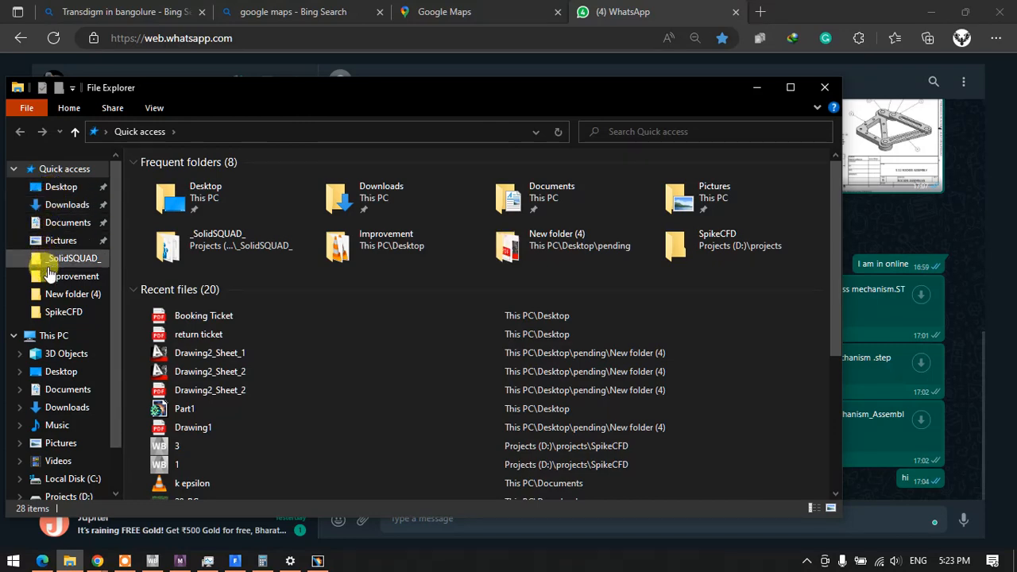
left_click(60, 189)
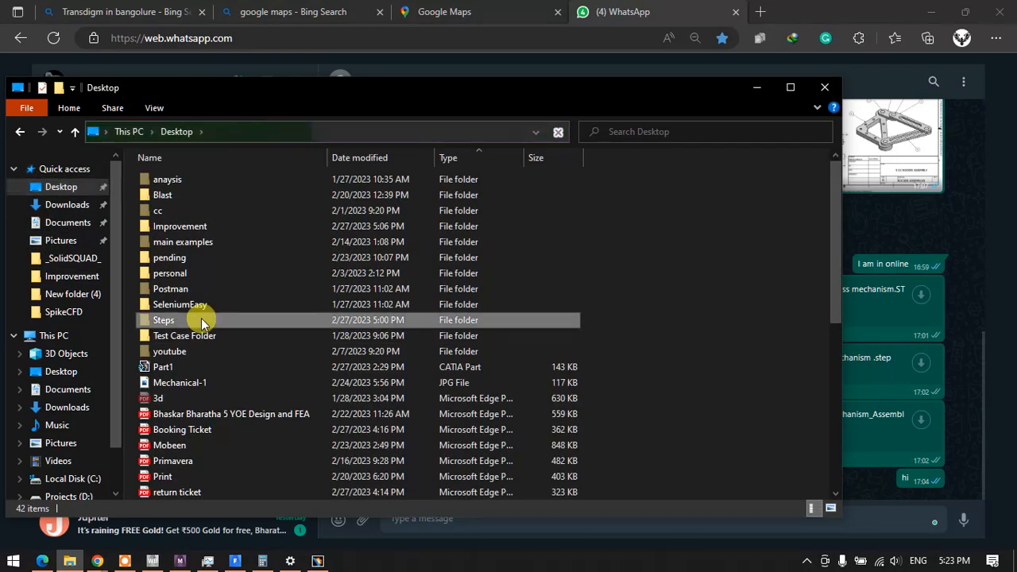
double_click(201, 318)
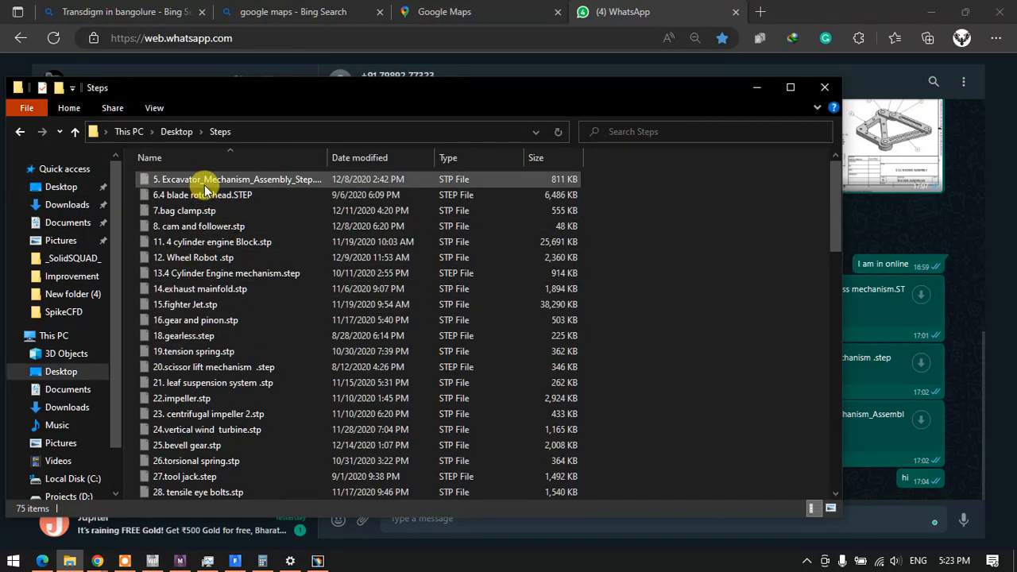
Import 16.gear and pinon.stp from the Steps folder into CATIA for a look and close the document
scroll(214, 270, "down", 3)
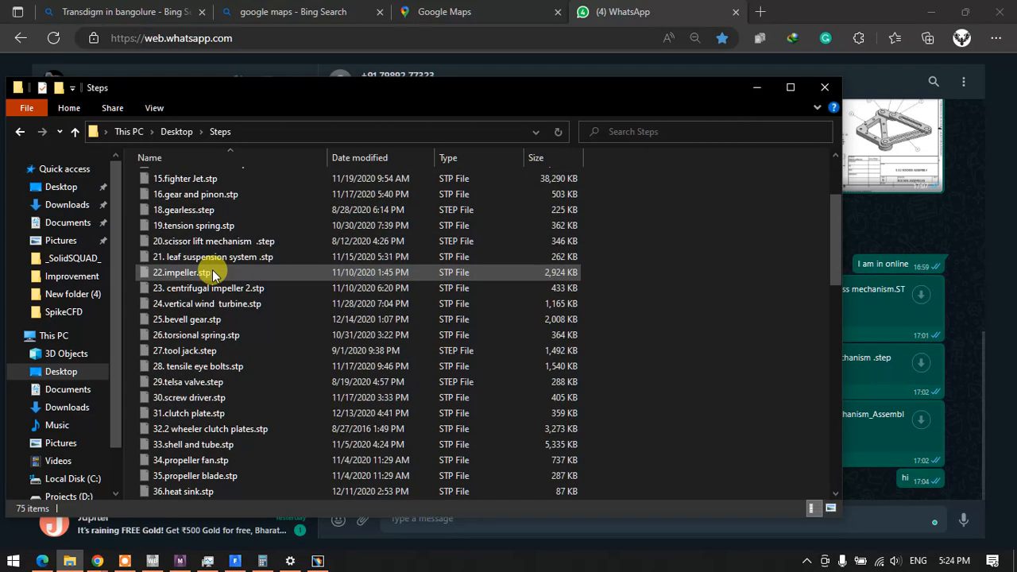
scroll(213, 274, "down", 2)
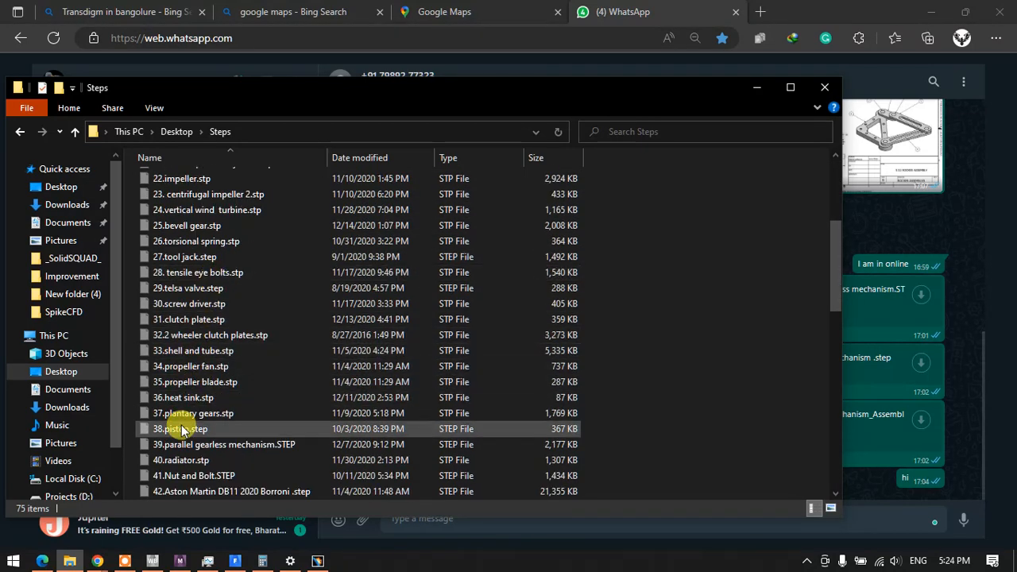
scroll(187, 401, "up", 4)
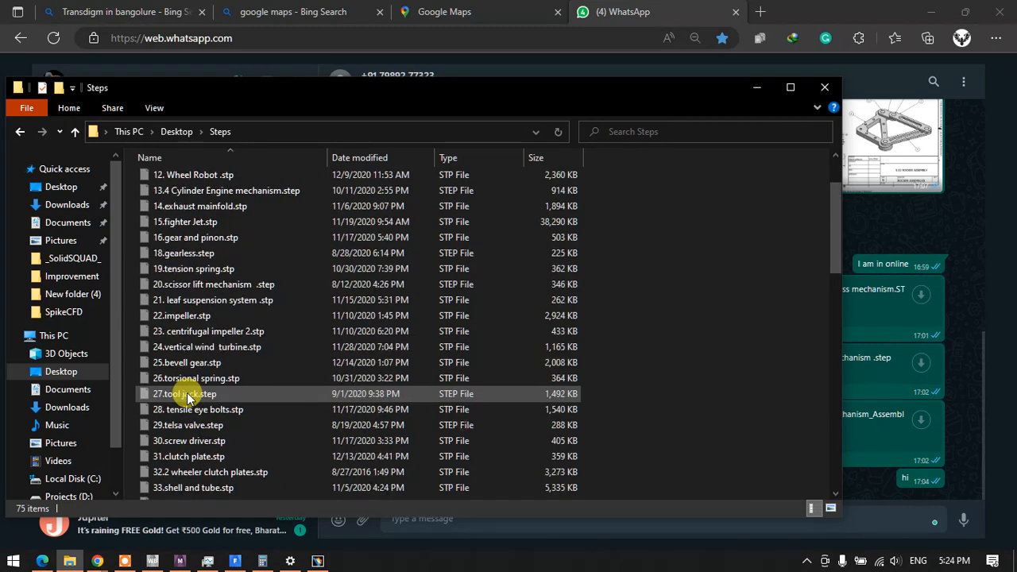
left_click(209, 241)
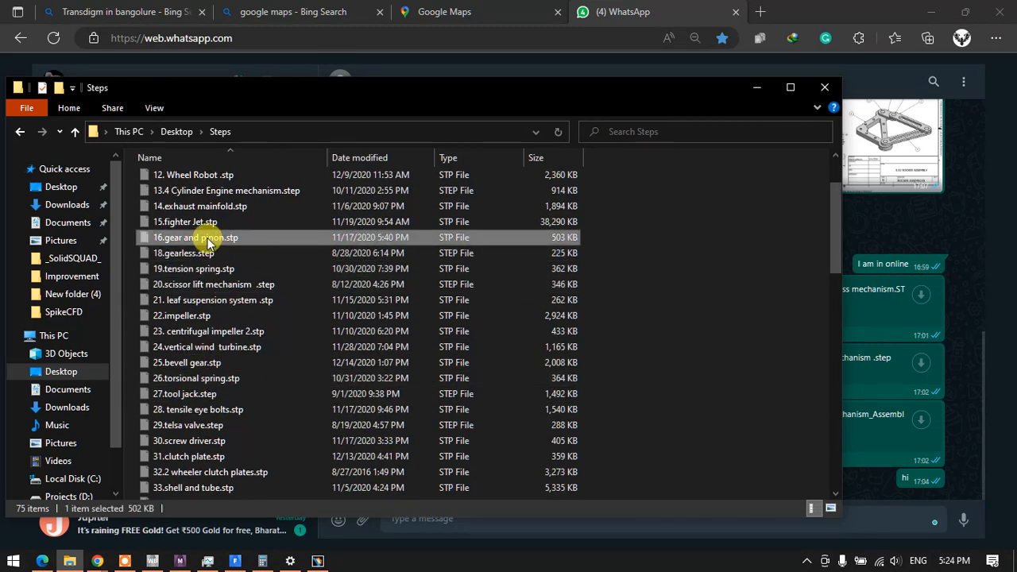
left_click_drag(210, 242, 382, 420)
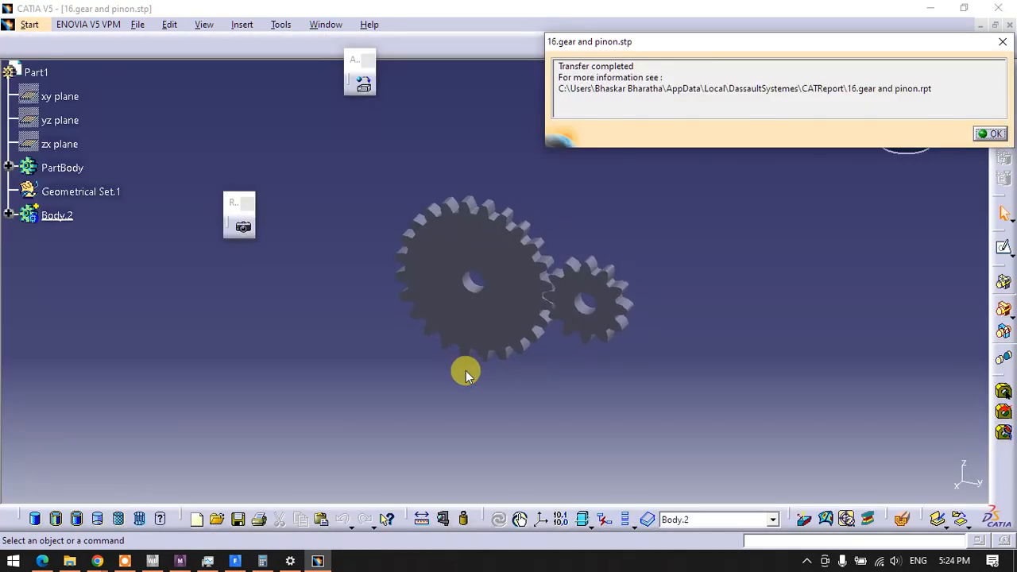
left_click(993, 133)
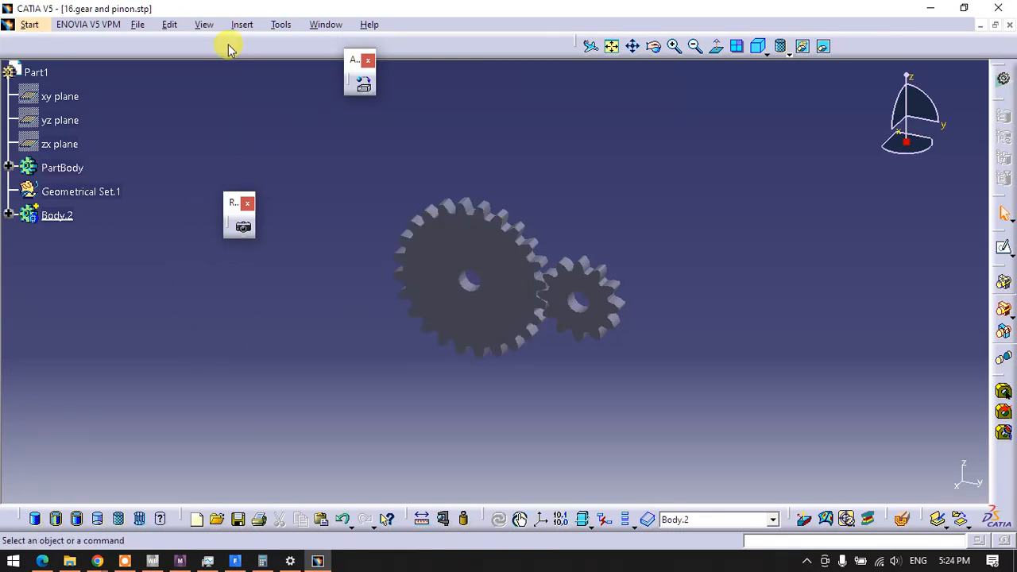
left_click(1009, 25)
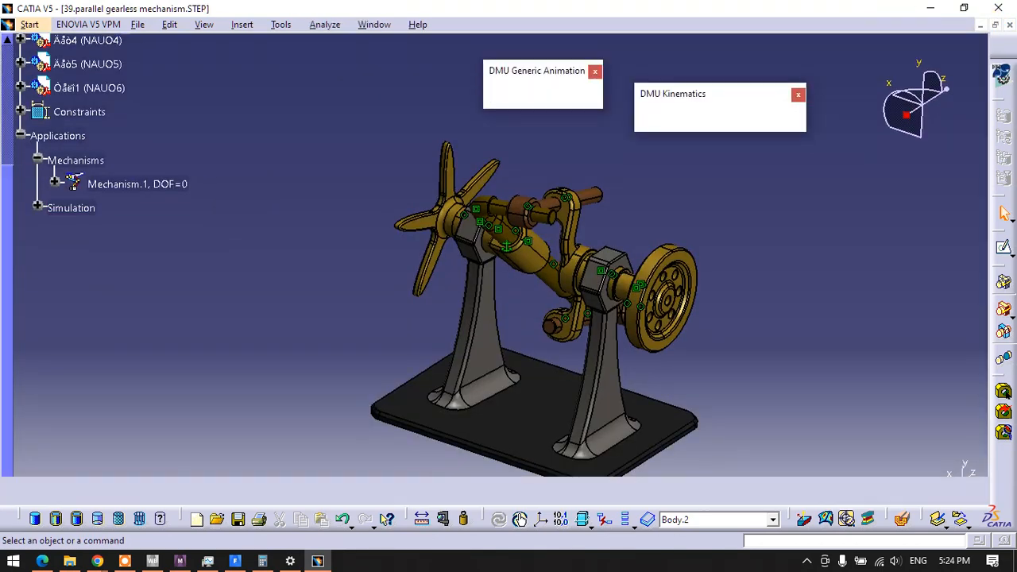
Find 78. Hexapod Mechanism.stp in the Steps folder and import it into CATIA
left_click(928, 8)
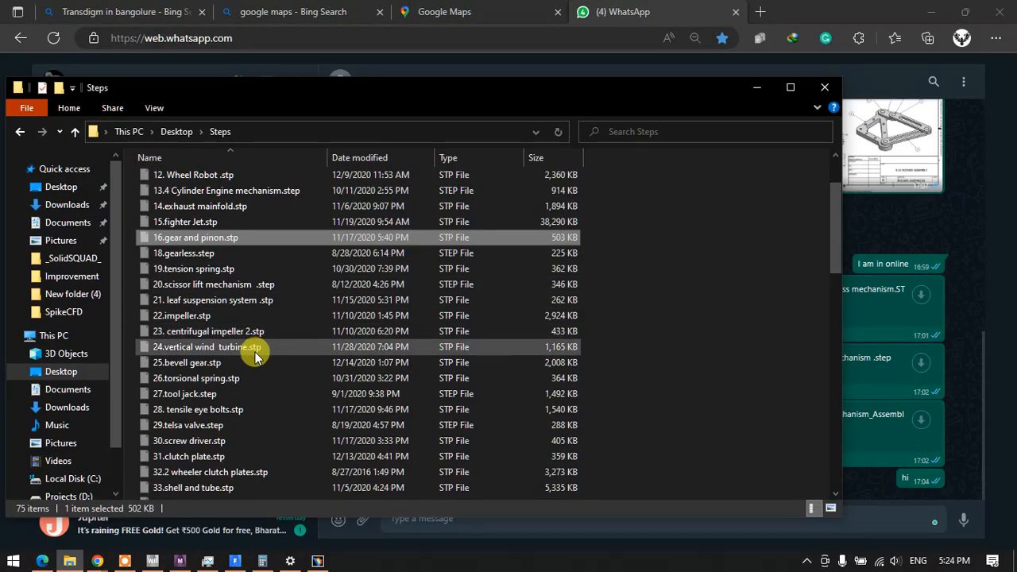
scroll(253, 354, "down", 2)
scroll(249, 360, "down", 1)
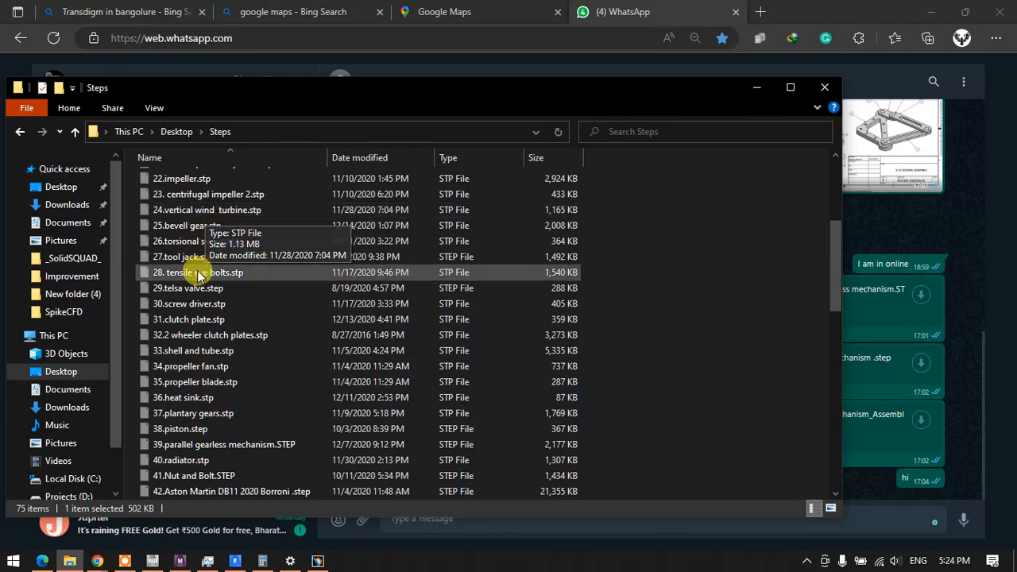
scroll(199, 268, "down", 3)
scroll(199, 278, "down", 10)
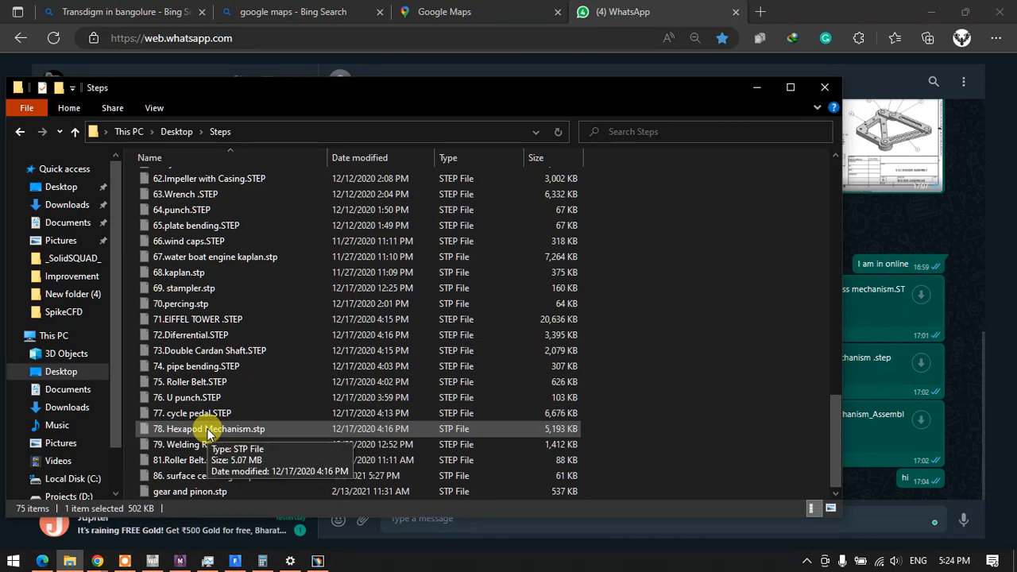
left_click_drag(208, 433, 397, 366)
left_click_drag(360, 334, 346, 322)
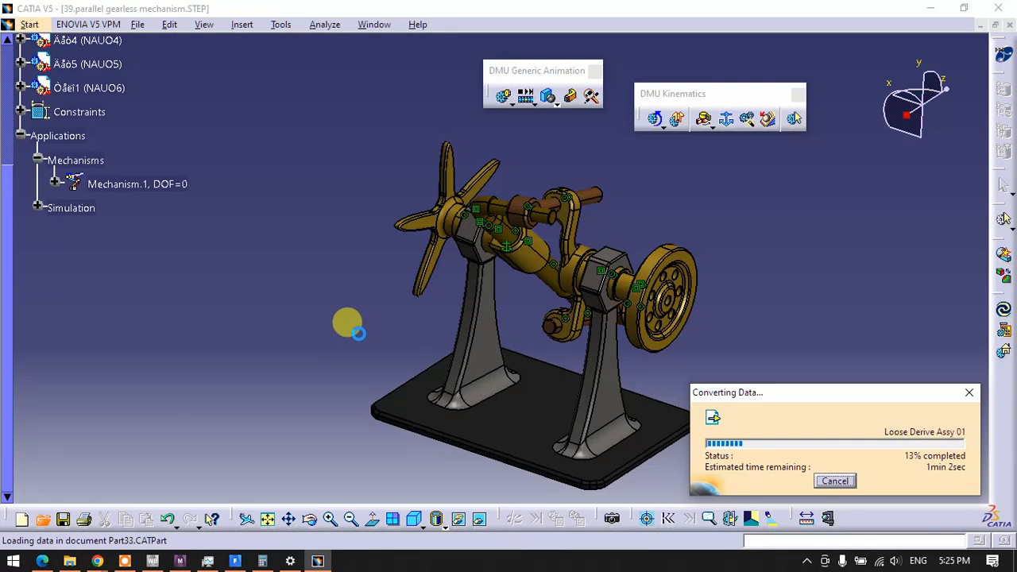
Browse the other STEP files in the Steps folder for mechanism models during the hexapod conversion
left_click(70, 561)
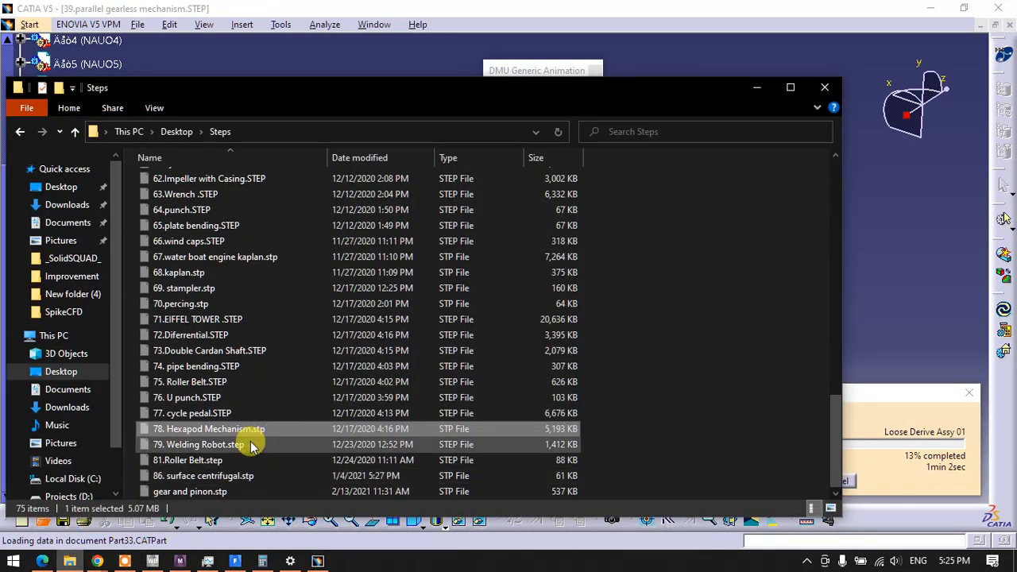
scroll(250, 447, "up", 3)
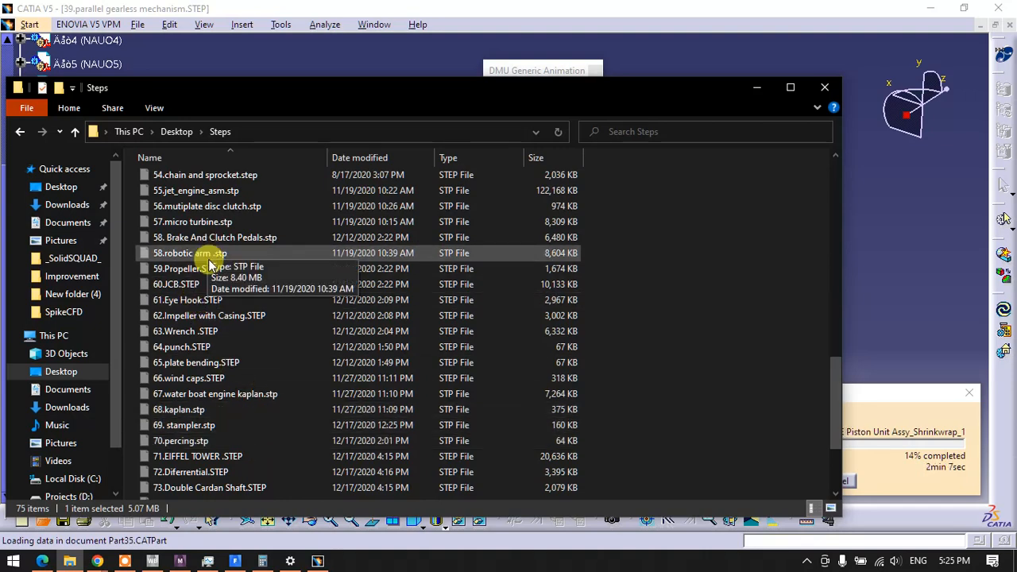
scroll(210, 256, "up", 1)
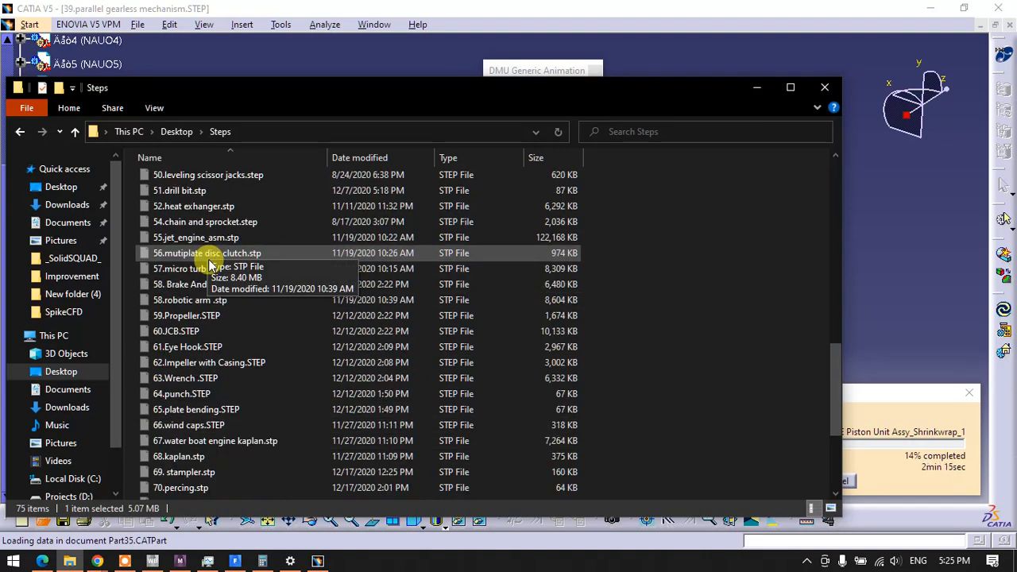
scroll(211, 264, "up", 1)
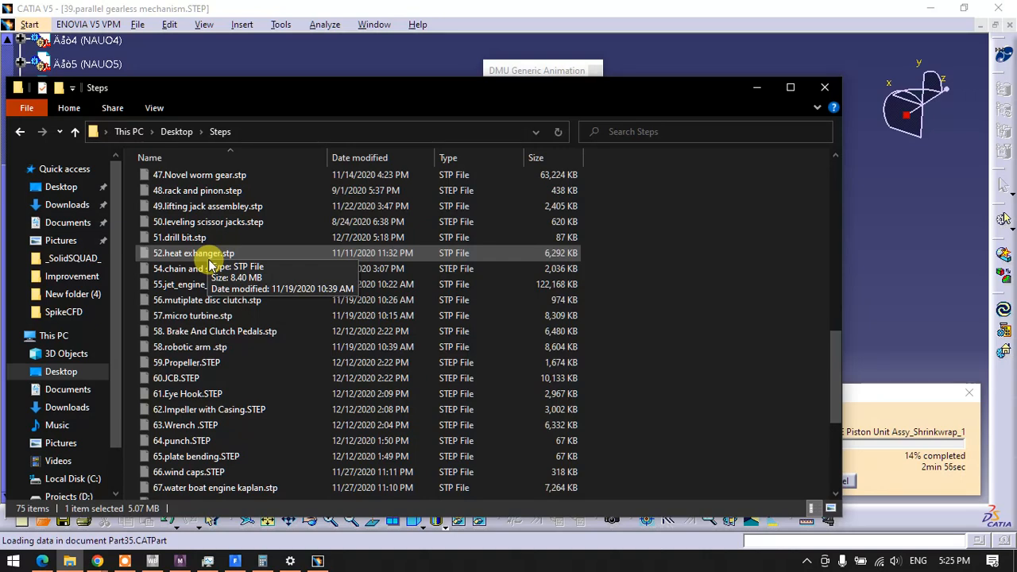
scroll(211, 264, "up", 1)
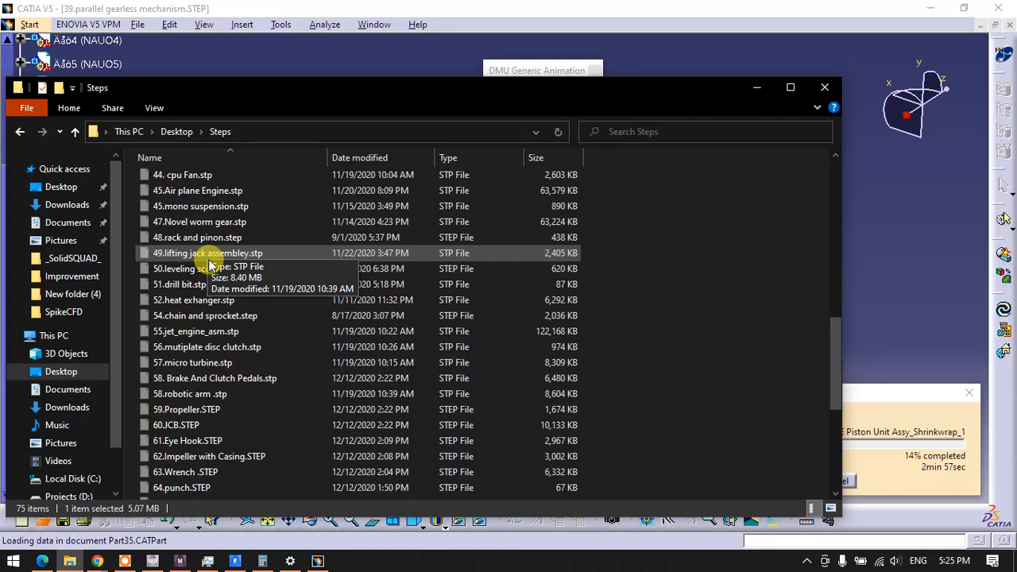
scroll(195, 284, "up", 1)
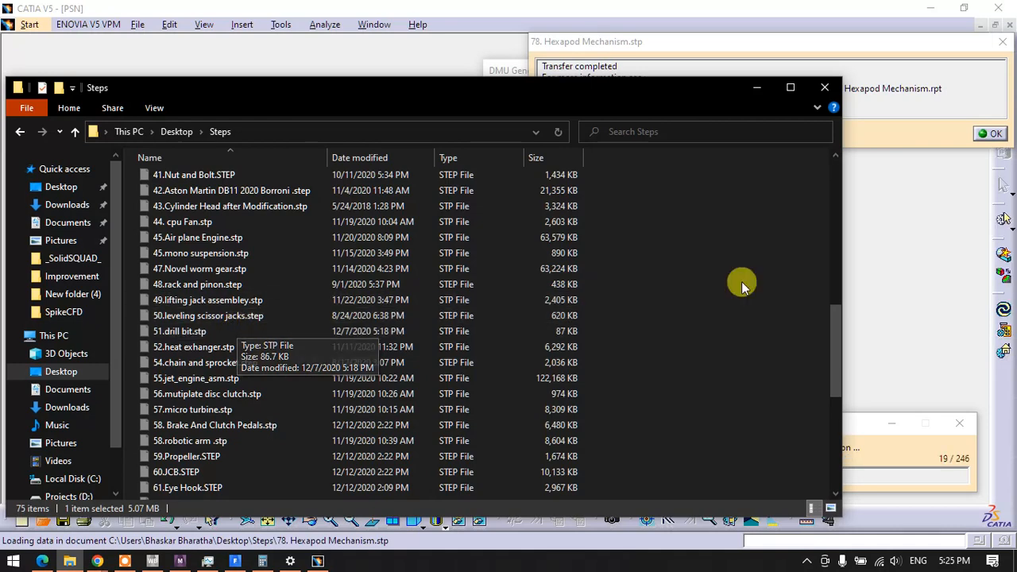
Return to CATIA, dismiss the transfer report and leave the hexapod document for the parallel gearless mechanism
left_click(755, 88)
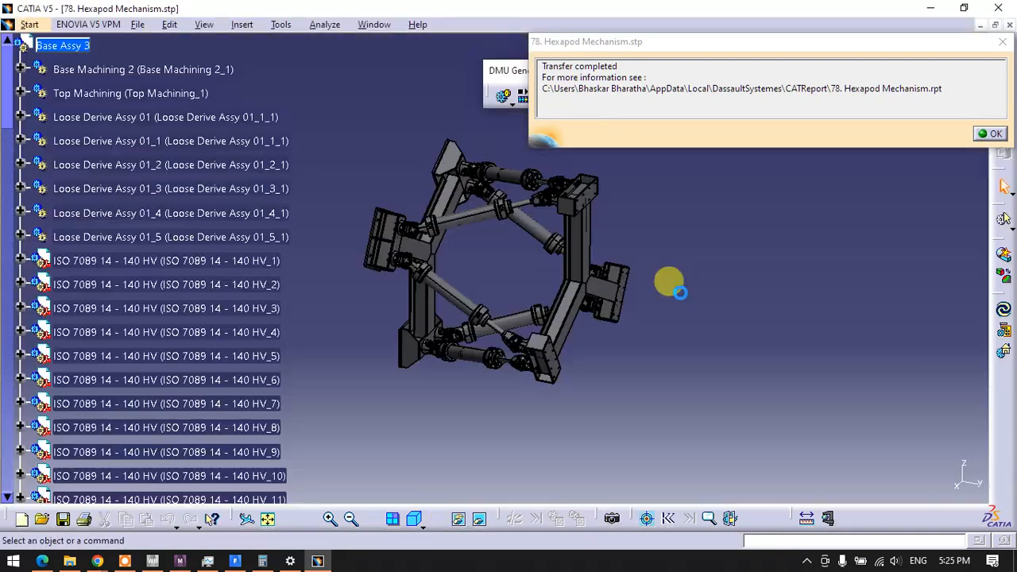
left_click(985, 141)
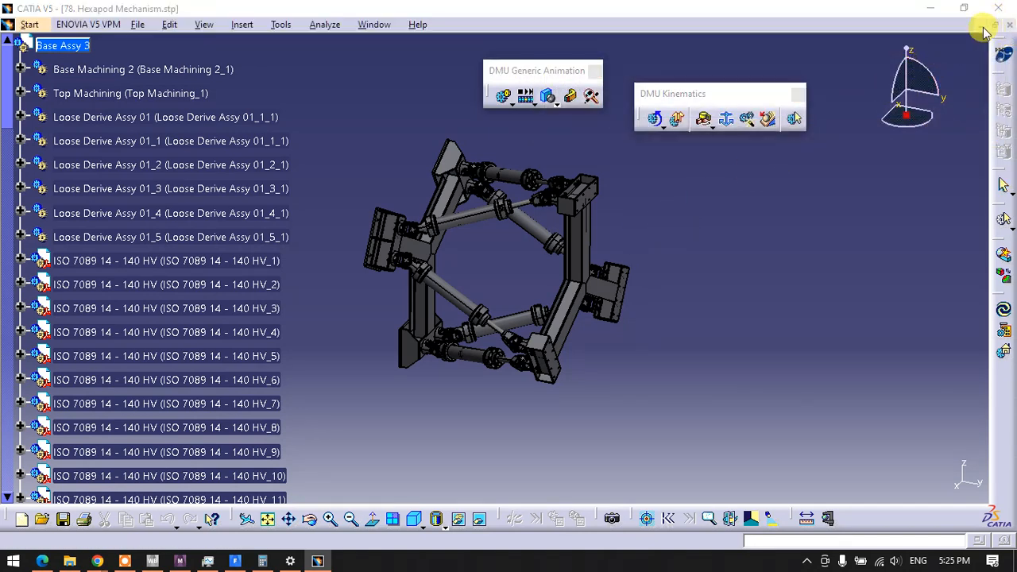
left_click(534, 416)
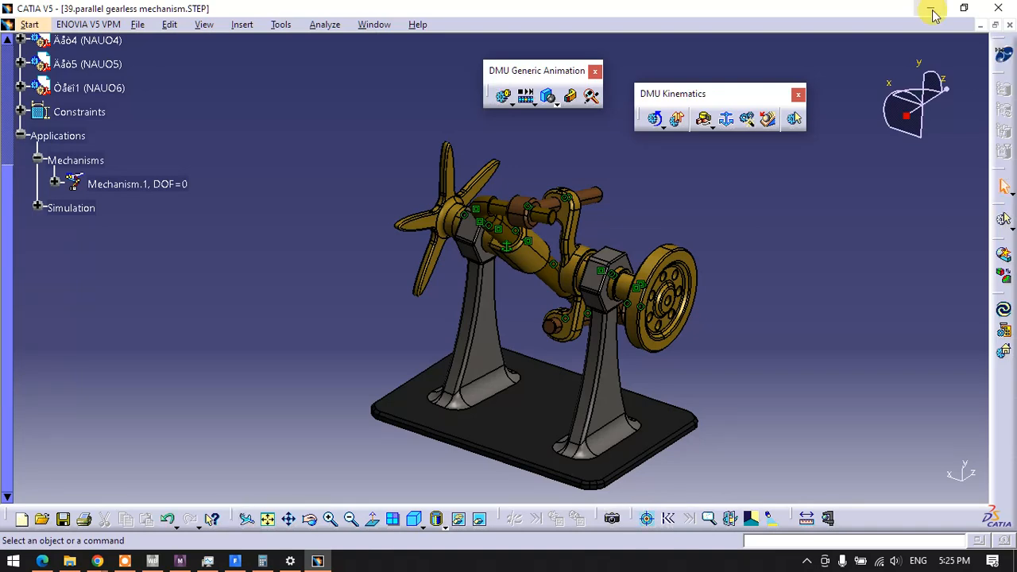
Find 58. Brake And Clutch Pedals.stp in the Steps folder and import it into CATIA
mouse_move(46, 564)
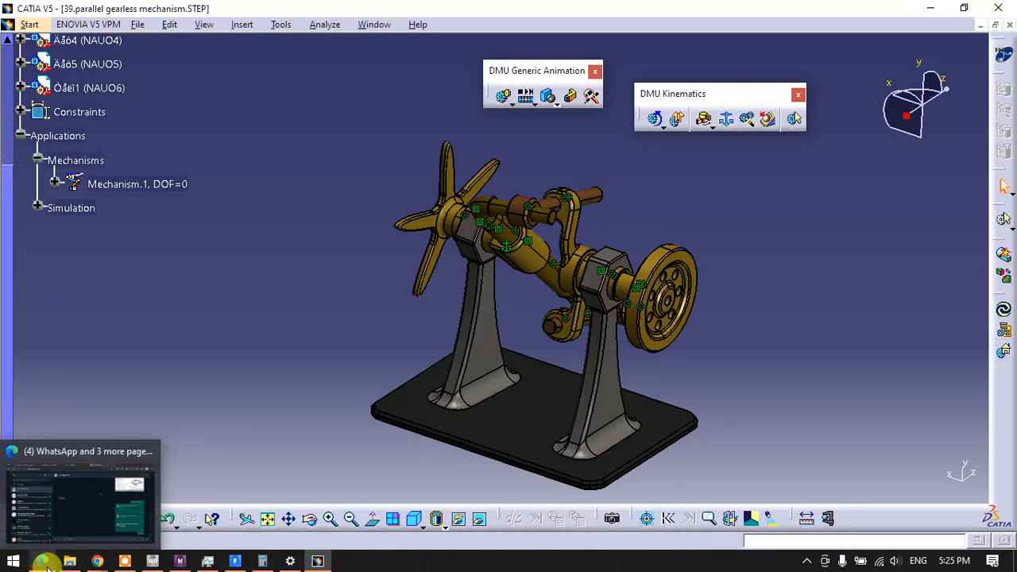
left_click(69, 561)
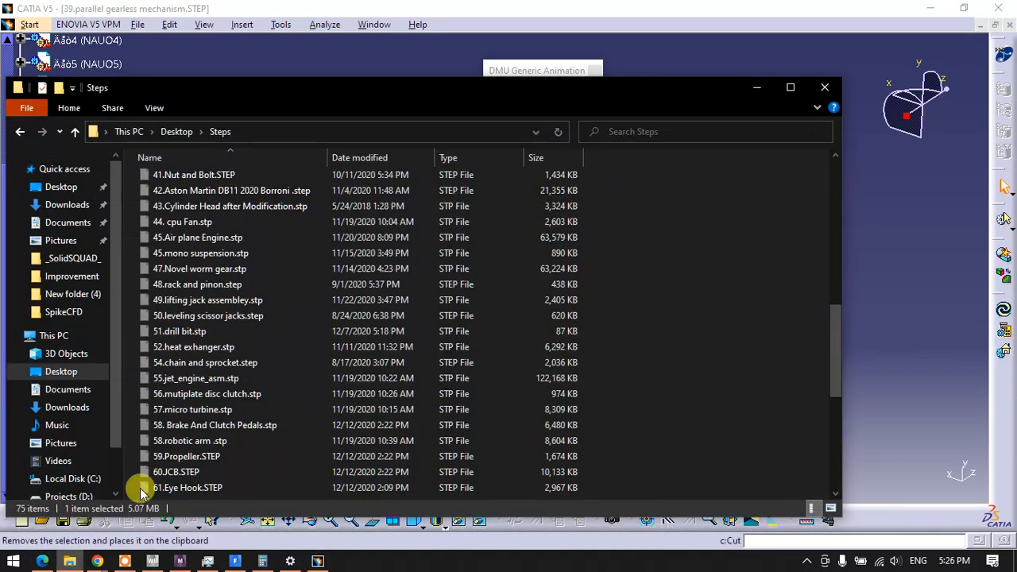
scroll(213, 452, "down", 1)
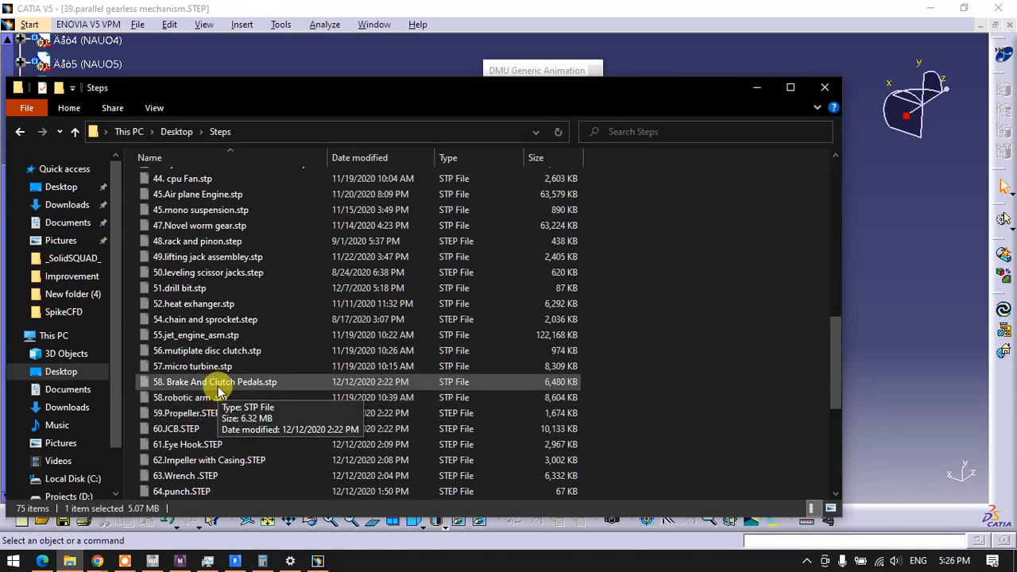
left_click_drag(205, 385, 878, 318)
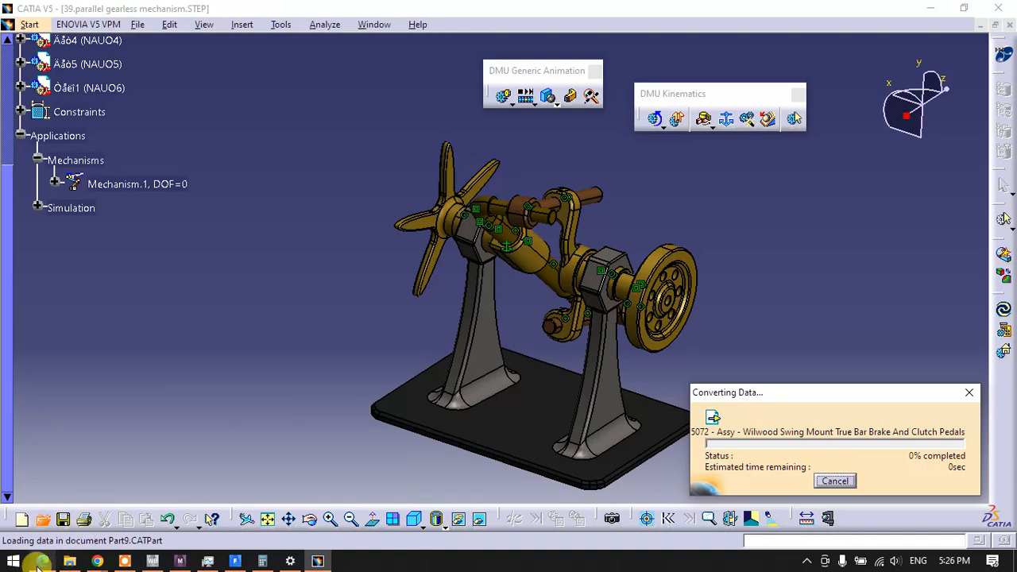
Look through the remaining STEP files in the Steps folder while the pedal model converts
left_click(70, 562)
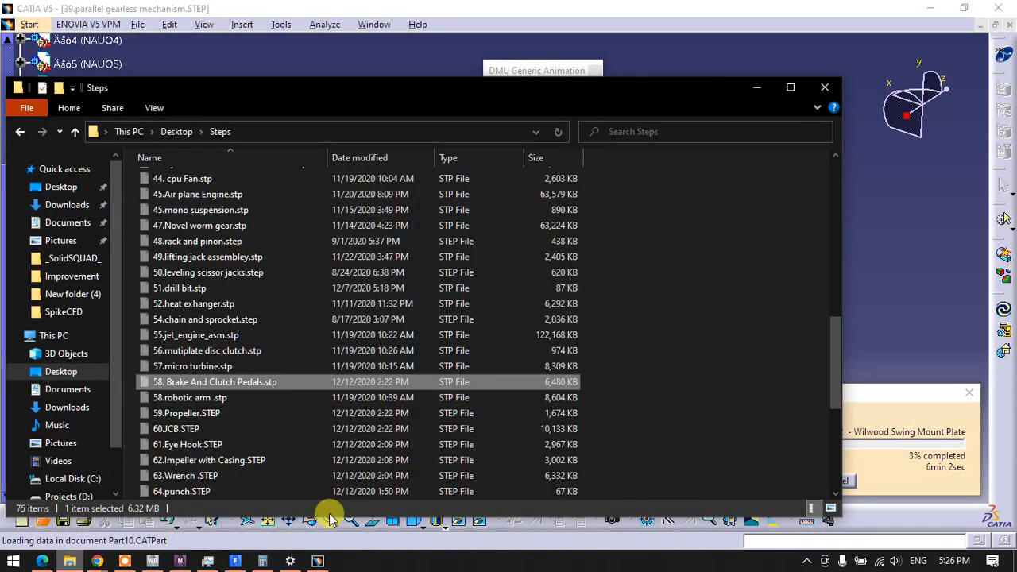
scroll(386, 465, "down", 2)
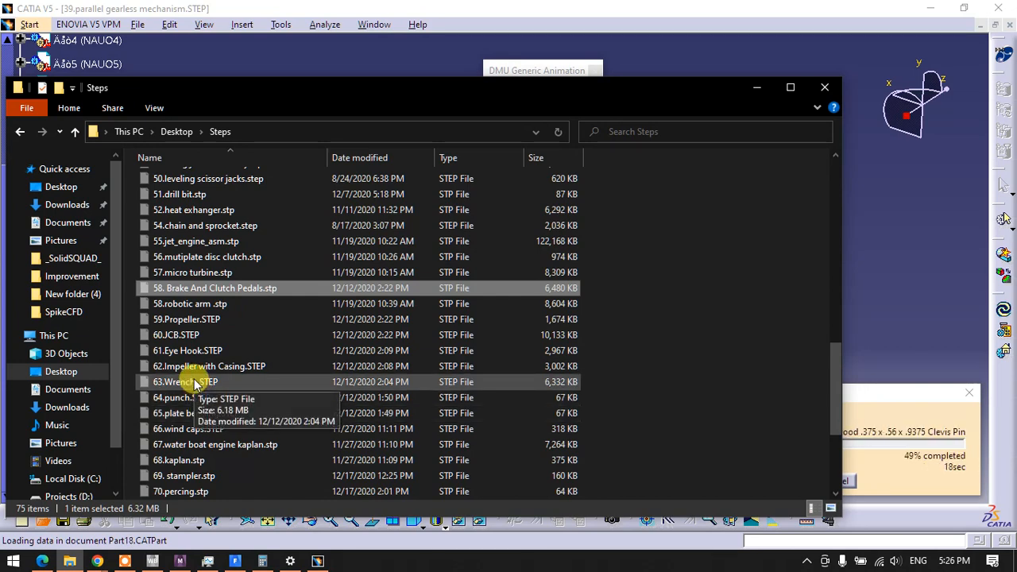
scroll(239, 374, "up", 10)
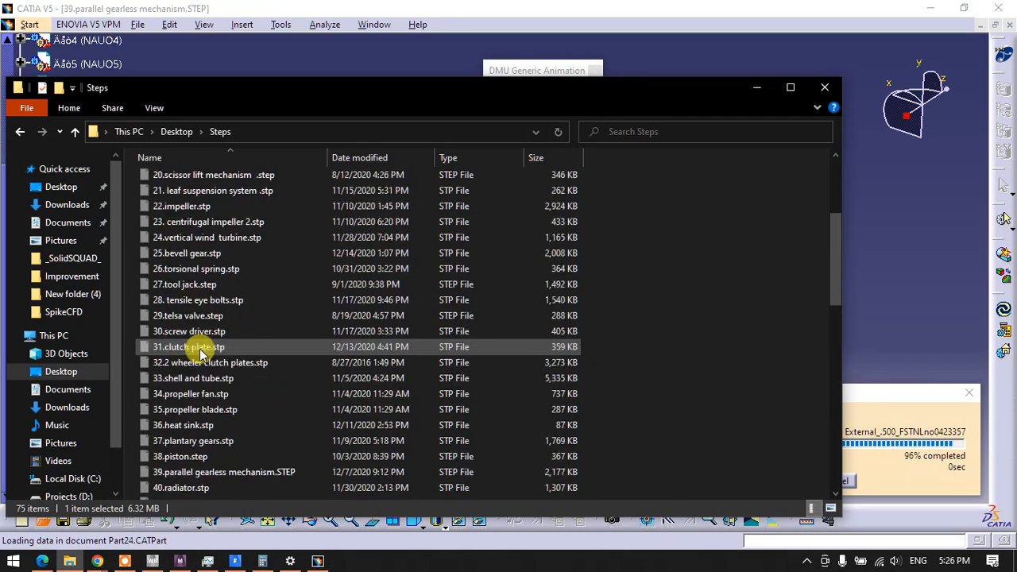
scroll(201, 355, "up", 4)
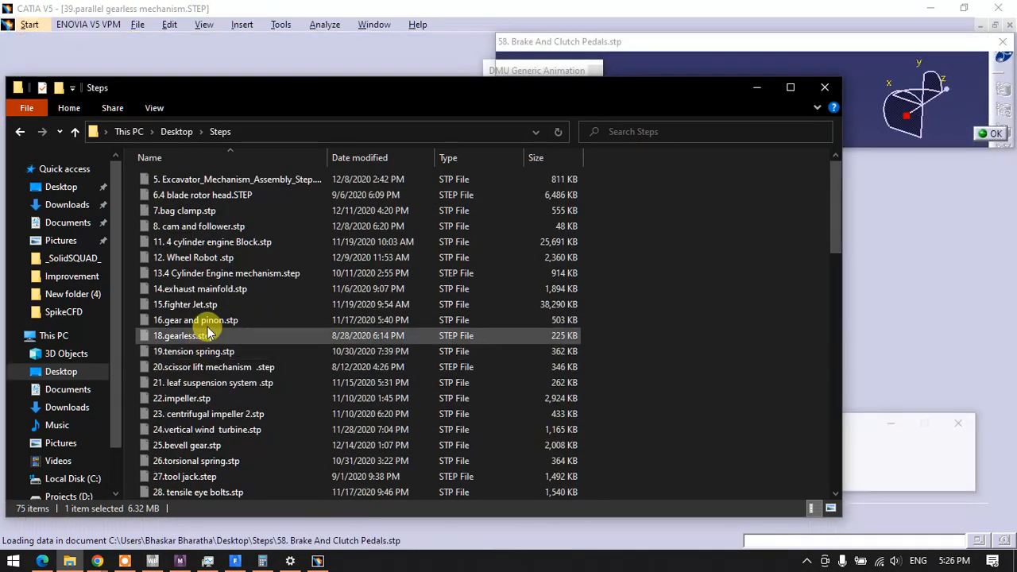
Return to CATIA, dismiss the transfer report, hide the specification tree and inspect the brake and clutch pedal assembly
left_click(907, 267)
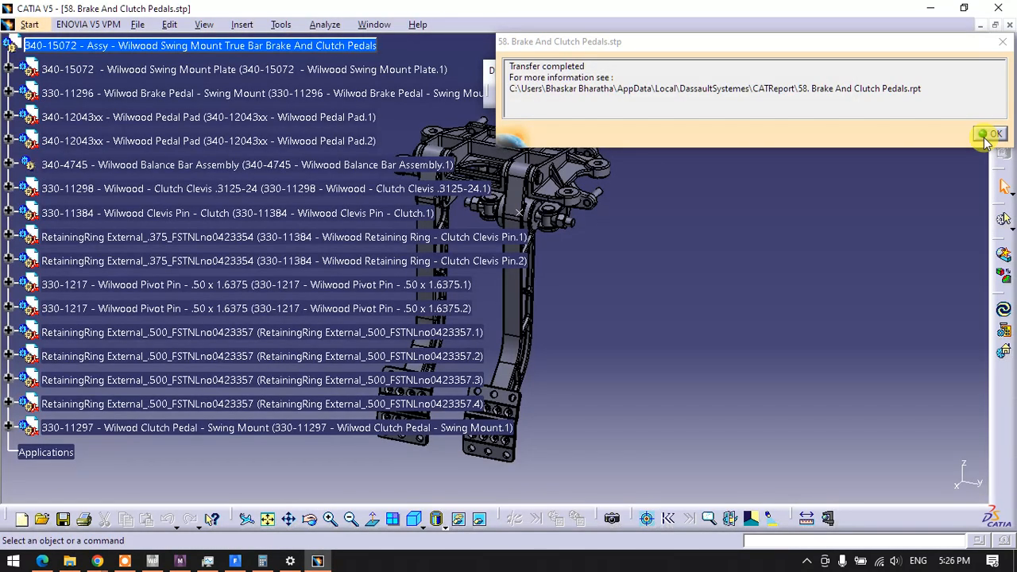
left_click(990, 133)
key("F3")
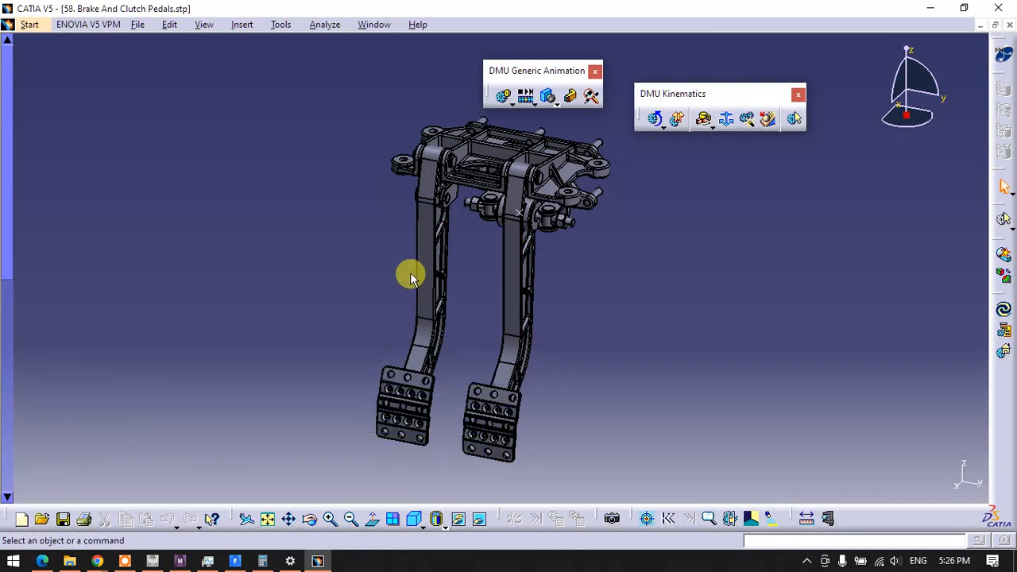
middle_click_drag(408, 274, 413, 408)
middle_click_drag(402, 238, 508, 322)
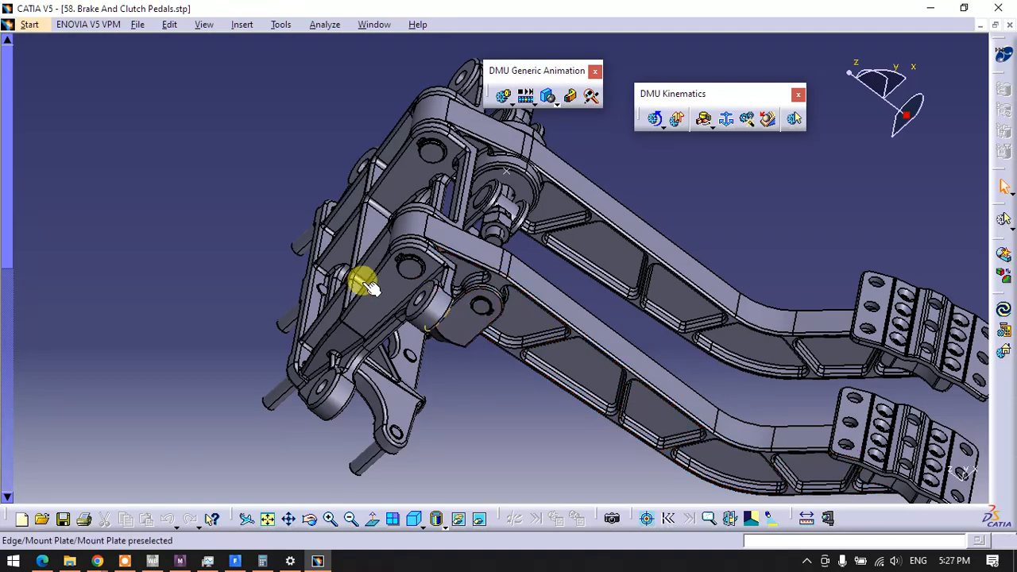
Switch the pedal assembly to the Assembly Design workbench
left_click(30, 24)
mouse_move(48, 62)
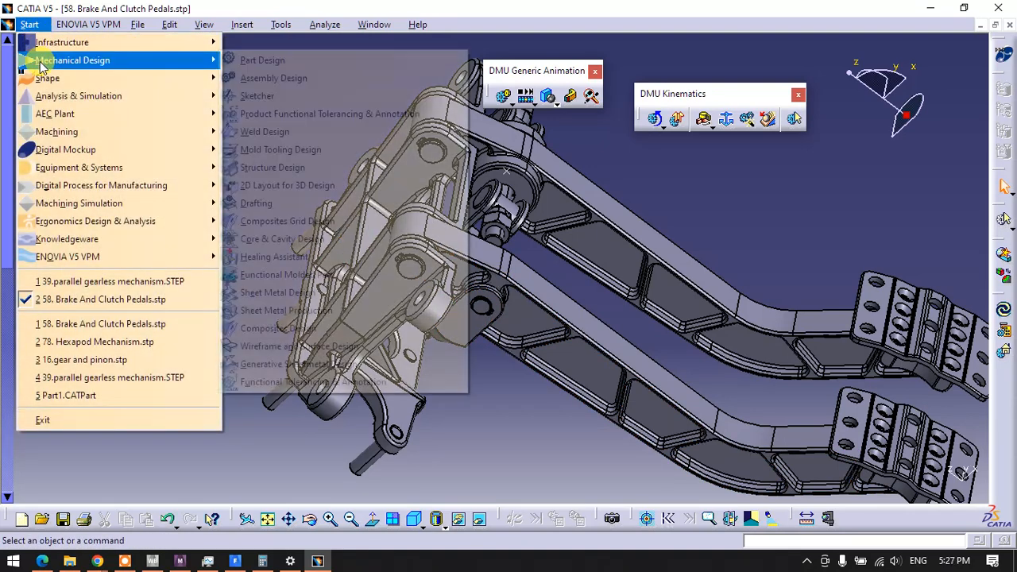
left_click(250, 83)
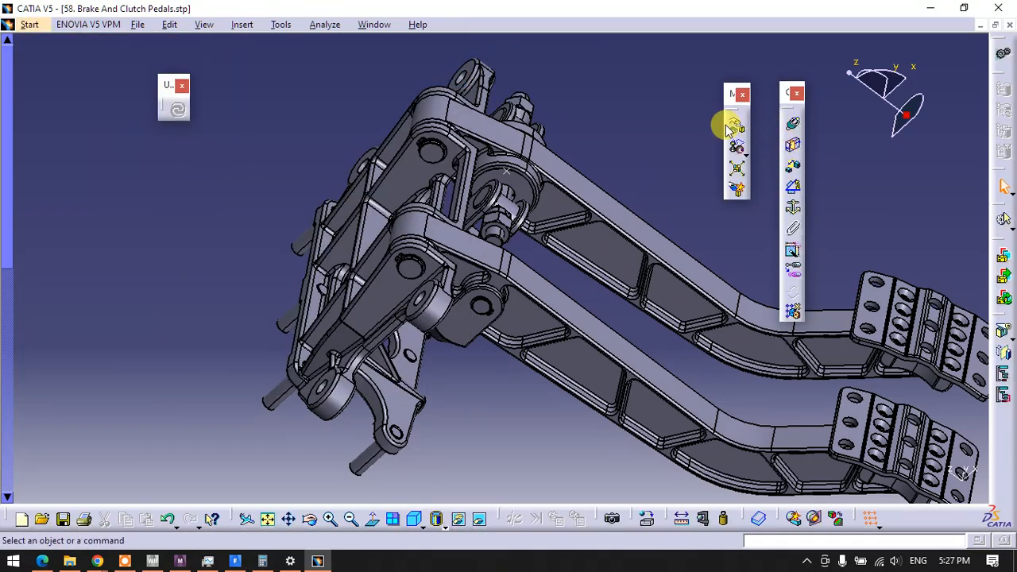
Inspect how the pedals join the mount plate and fix the clutch clevis in place with a Fix constraint
left_click(795, 208)
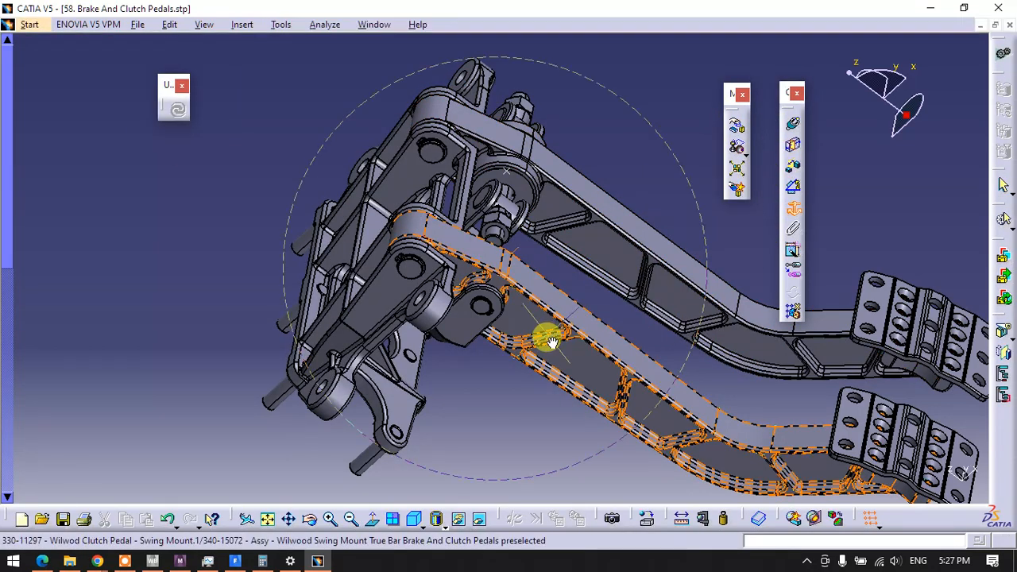
middle_click_drag(545, 336, 518, 113)
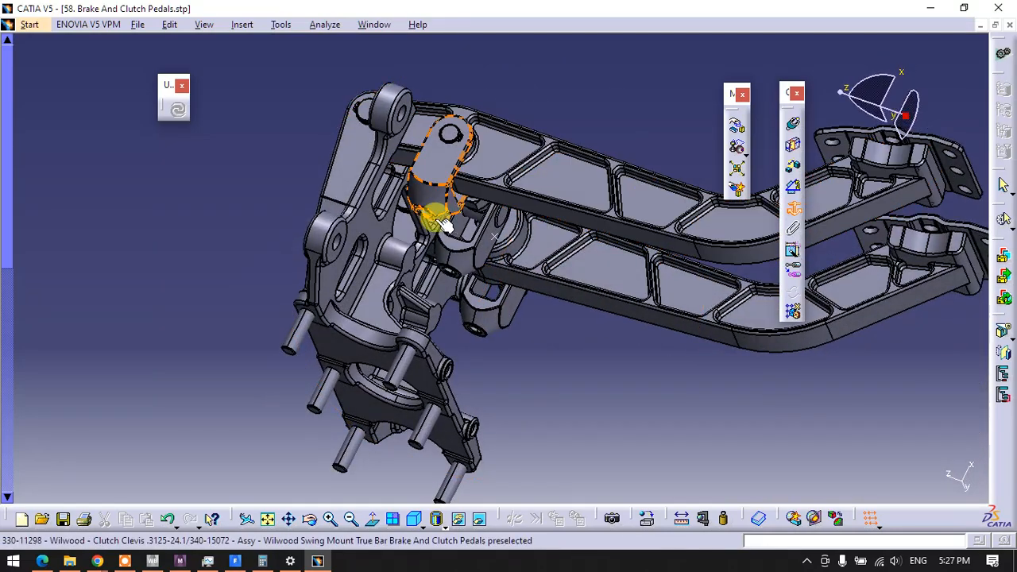
middle_click_drag(420, 325, 362, 372)
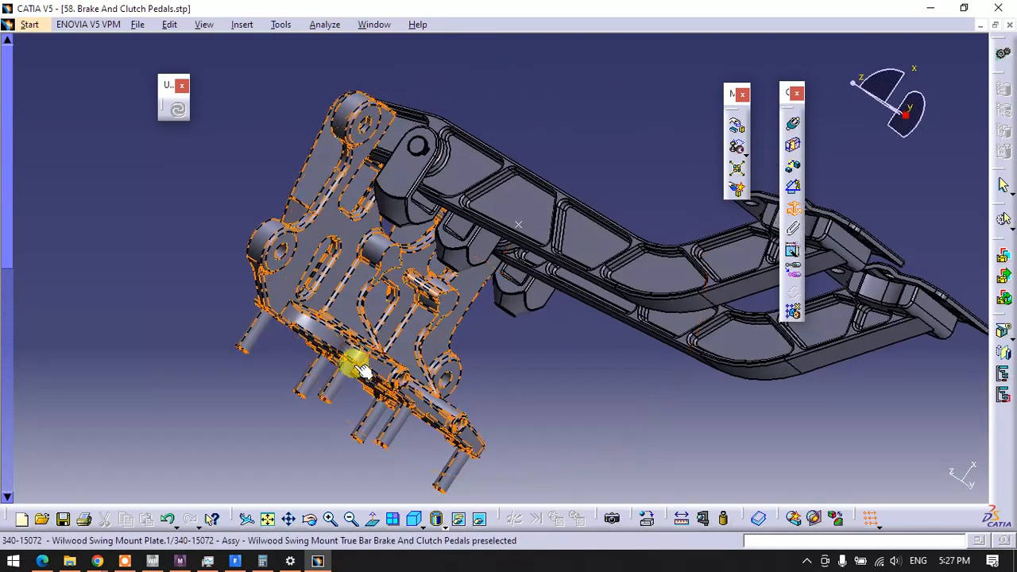
mouse_move(468, 340)
middle_mouse_down()
mouse_move(477, 344)
mouse_move(466, 416)
mouse_move(515, 423)
mouse_move(481, 386)
mouse_move(482, 345)
middle_mouse_up()
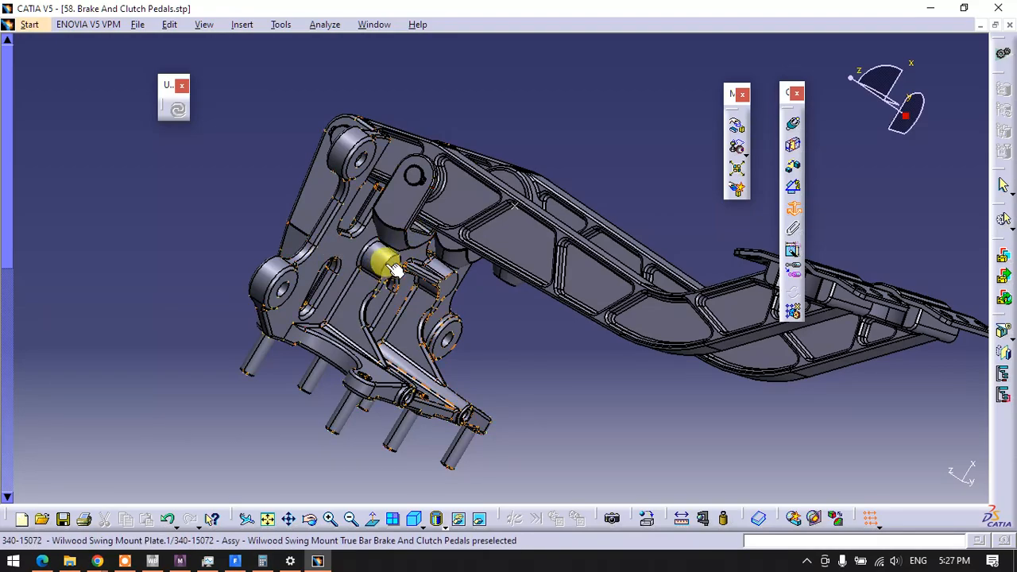
middle_click_drag(399, 318, 453, 182)
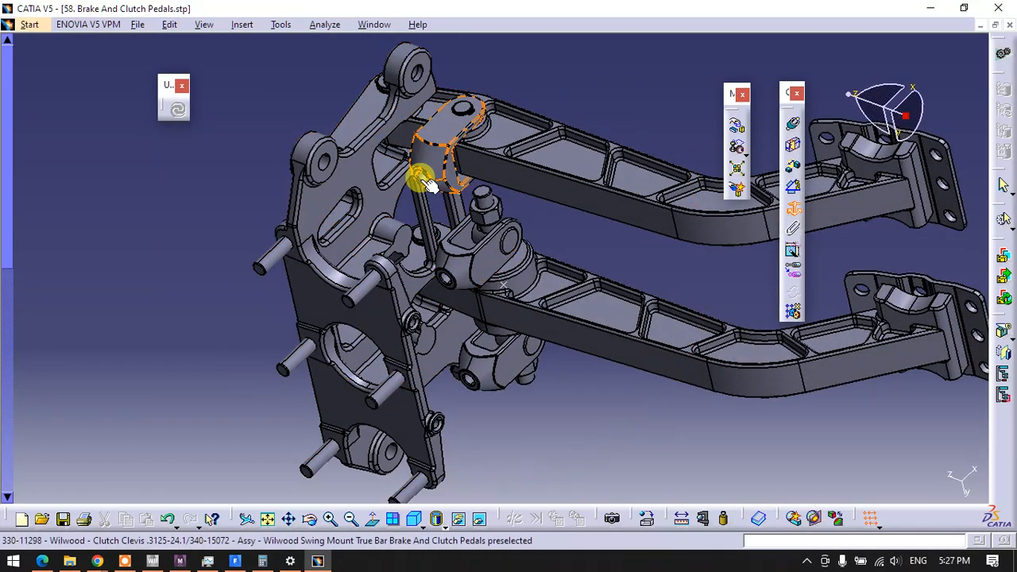
middle_click_drag(447, 251, 472, 309)
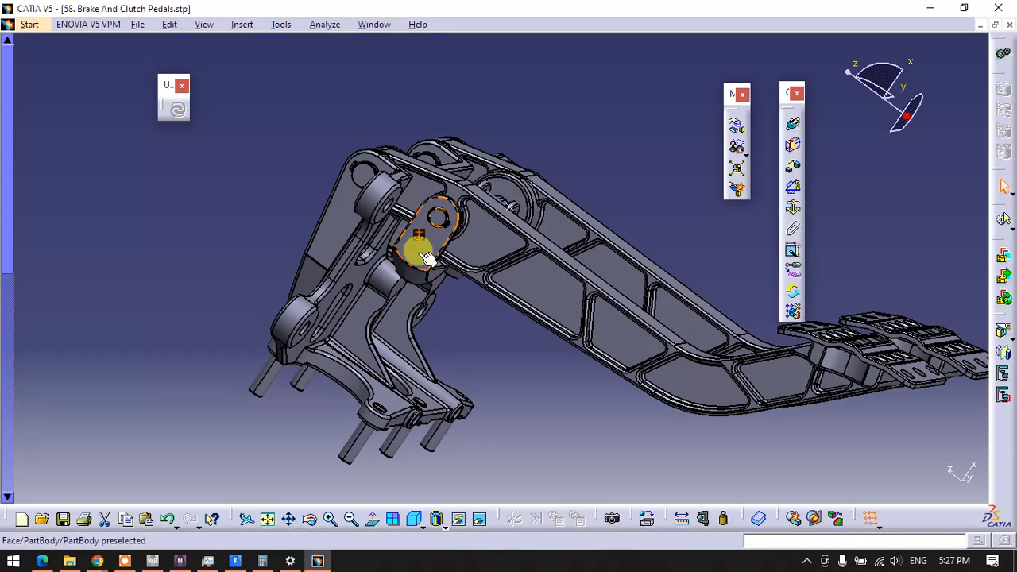
left_click(417, 251)
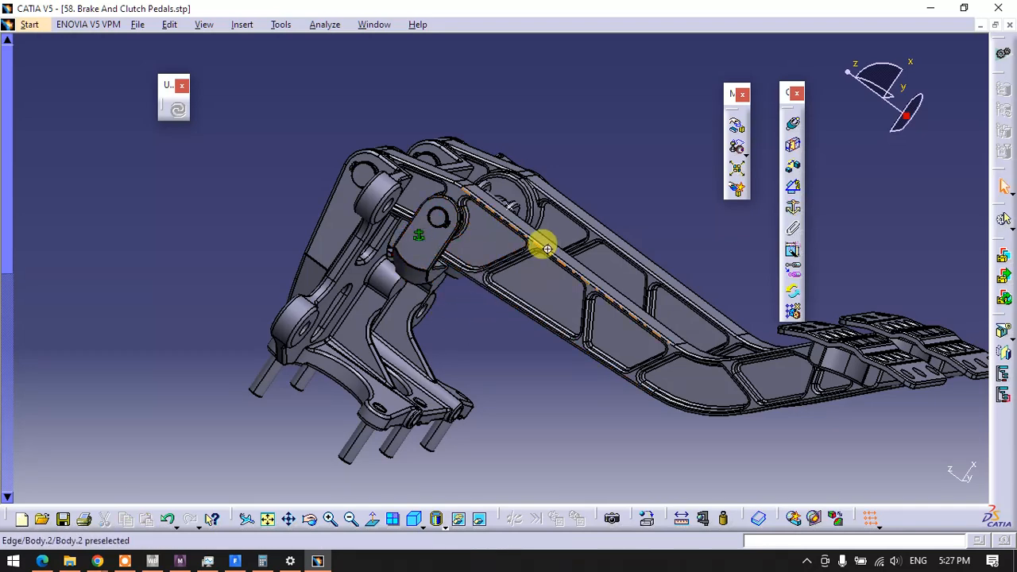
Hide the swing mount plate, the brake pedal and the balance bar clevises, leaving the clutch pedal and its clevis visible
middle_click_drag(548, 249, 472, 220)
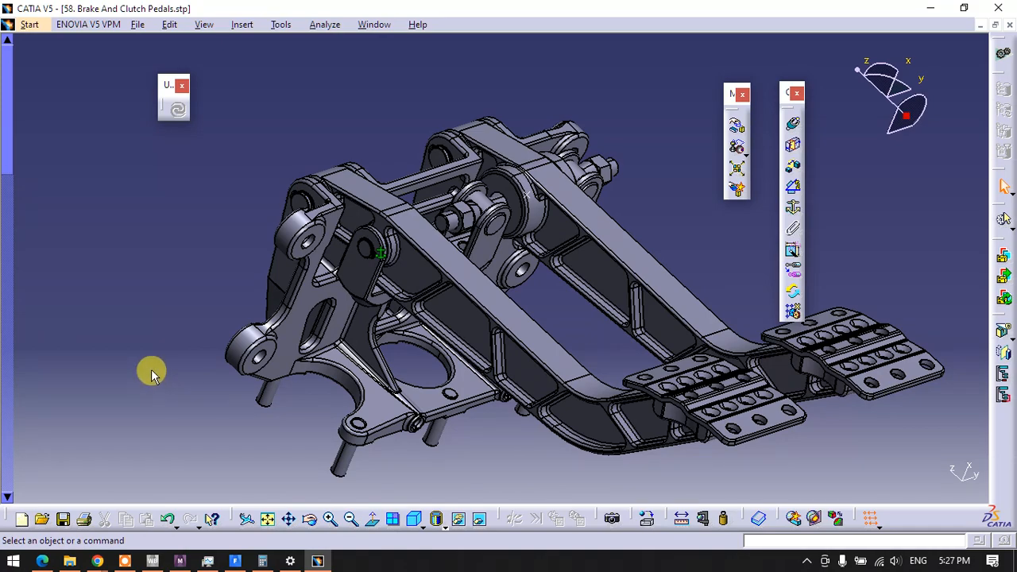
scroll(151, 370, "down", 16)
scroll(151, 372, "up", 4)
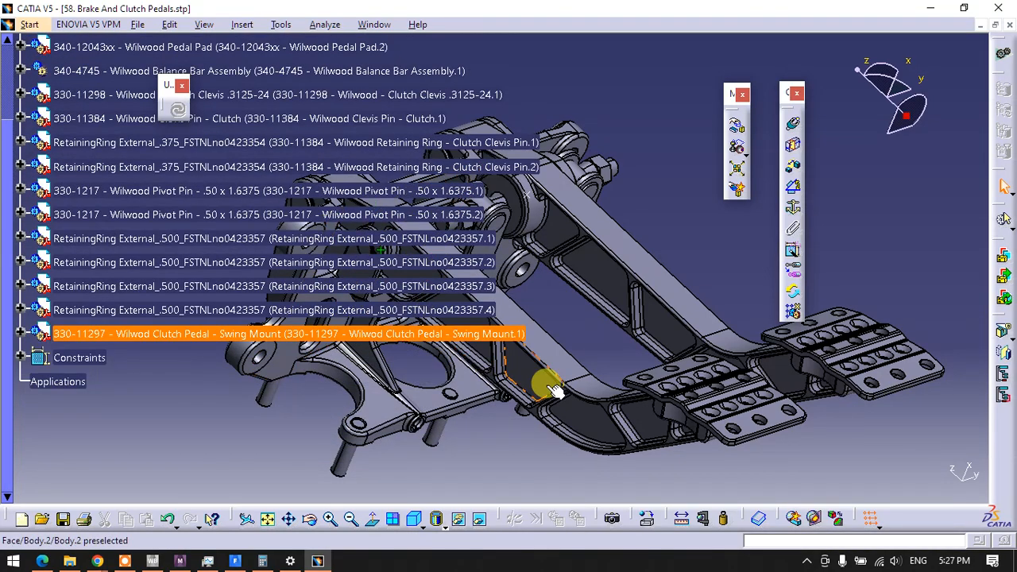
key("F3")
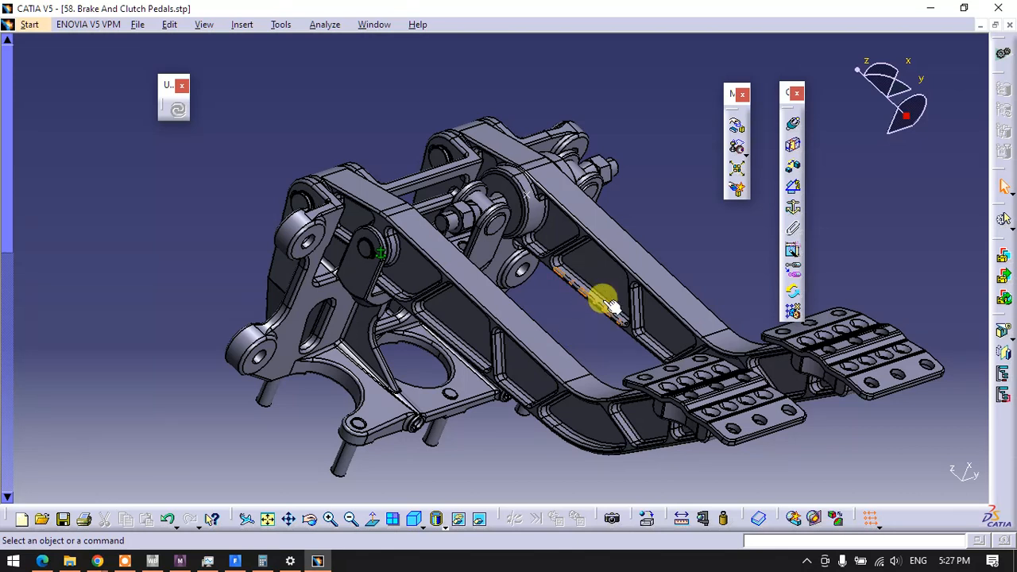
left_click(663, 290)
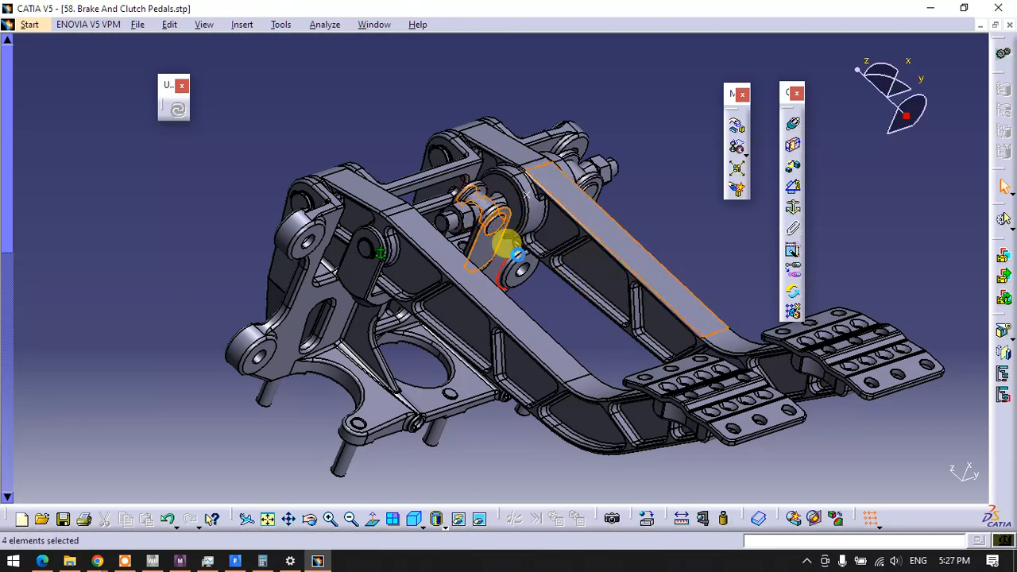
right_click(518, 262)
left_click(547, 300)
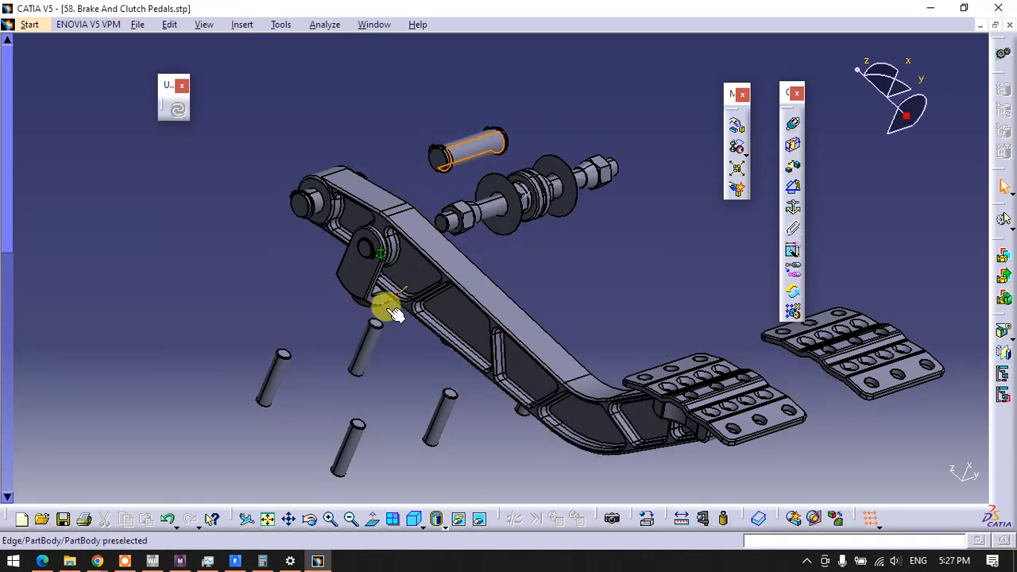
Move the clutch pedal off its pins along X with Manipulation and hide the clutch clevis pin
middle_click_drag(435, 279, 450, 216)
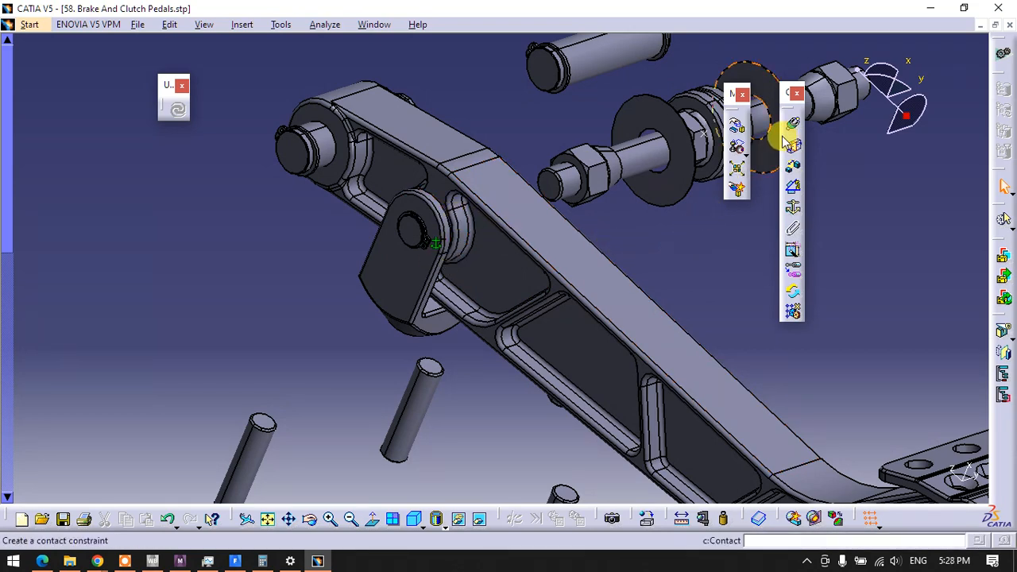
middle_click_drag(517, 294, 359, 345)
left_click(736, 126)
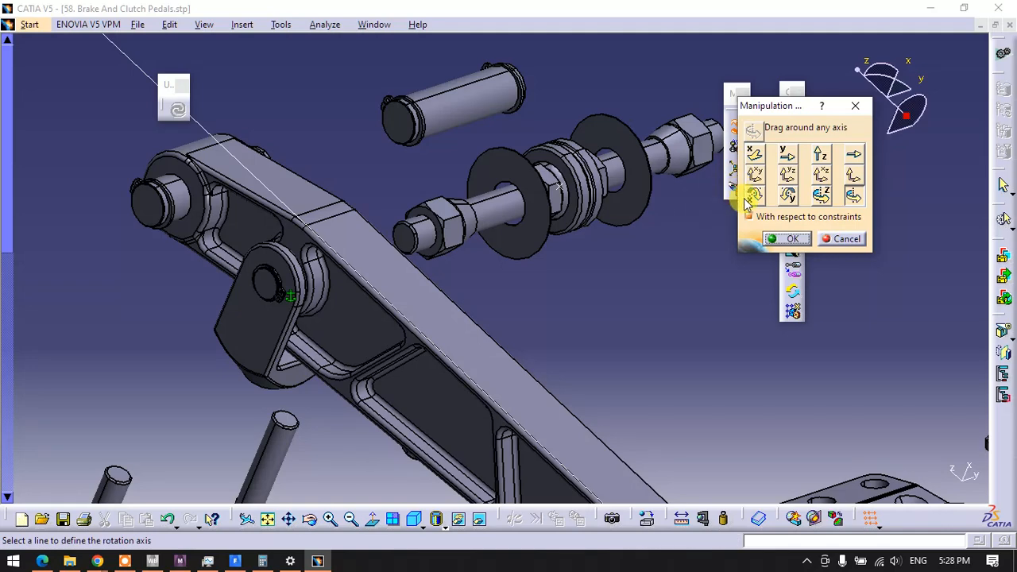
left_click(755, 156)
left_click_drag(485, 319, 536, 282)
left_click(786, 238)
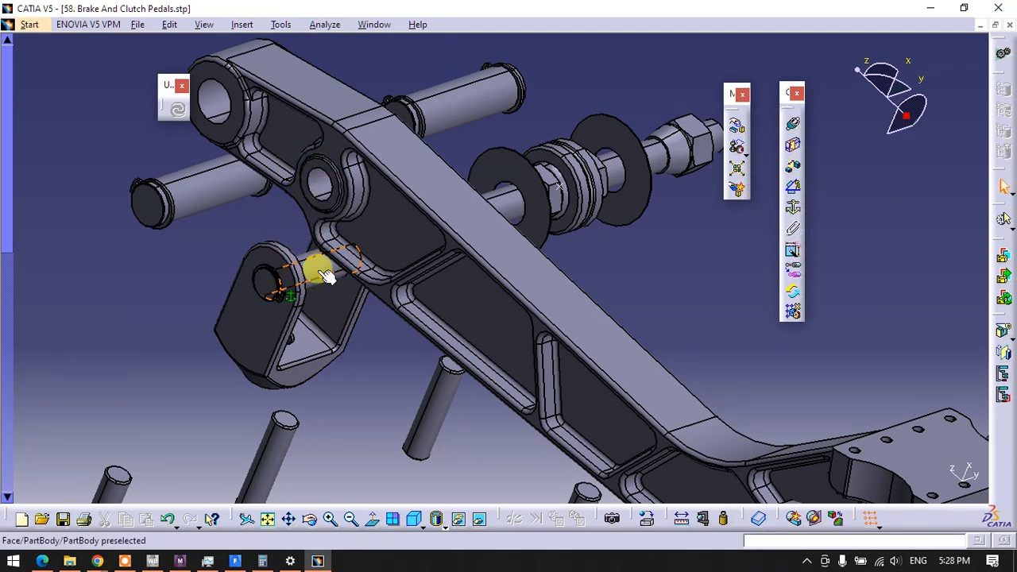
right_click(319, 270)
left_click(343, 316)
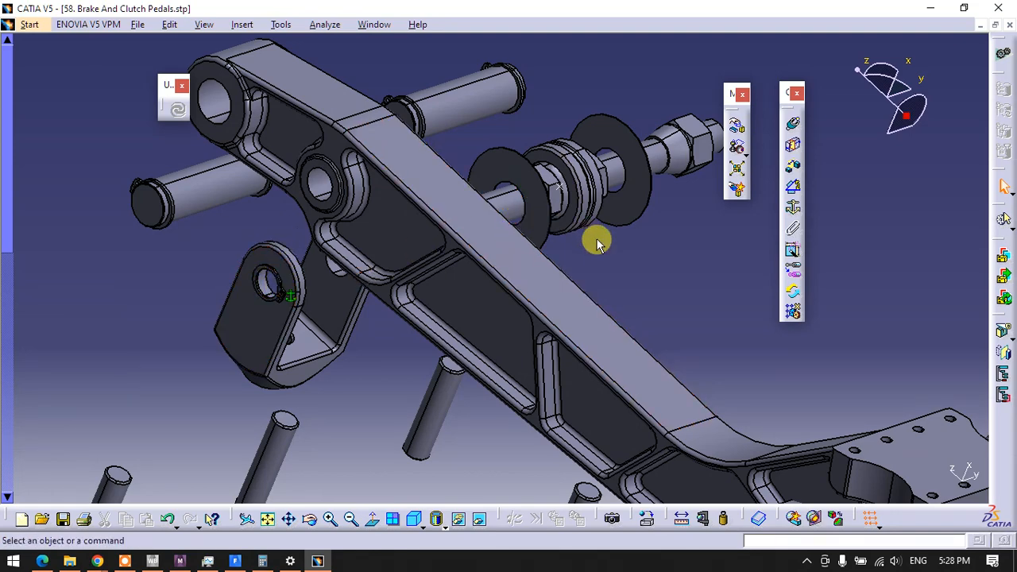
Add a coincidence constraint between the clutch pedal's lower hole axis and the clevis hole axis
middle_click_drag(501, 309, 569, 323)
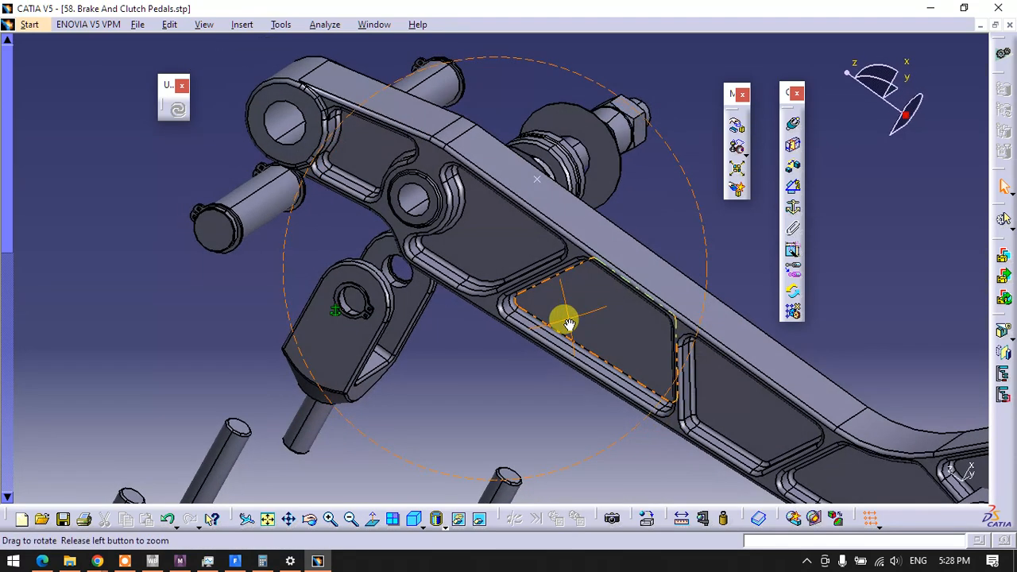
left_click(790, 125)
left_click(417, 198)
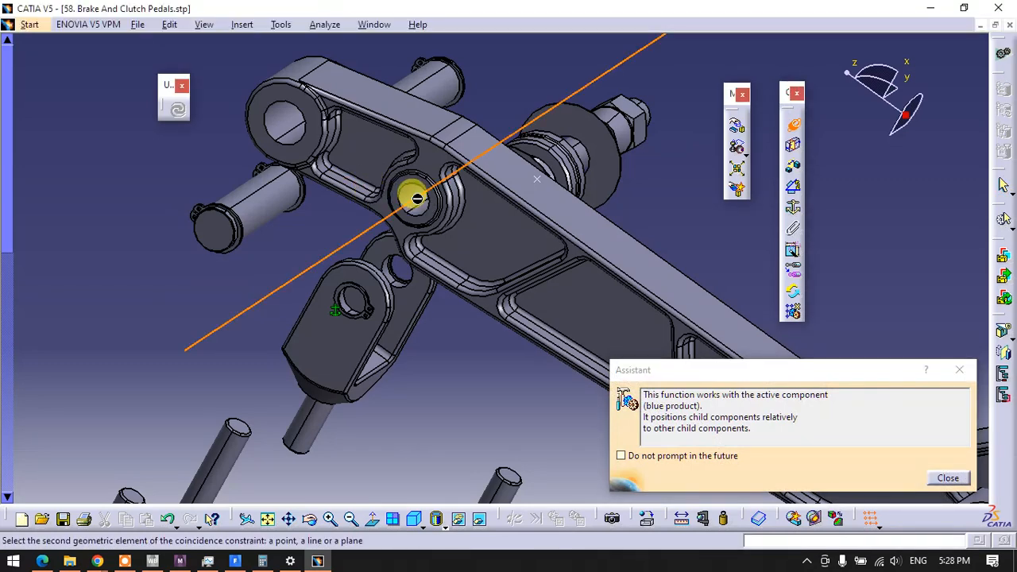
middle_click_drag(341, 289, 354, 234, "ctrl")
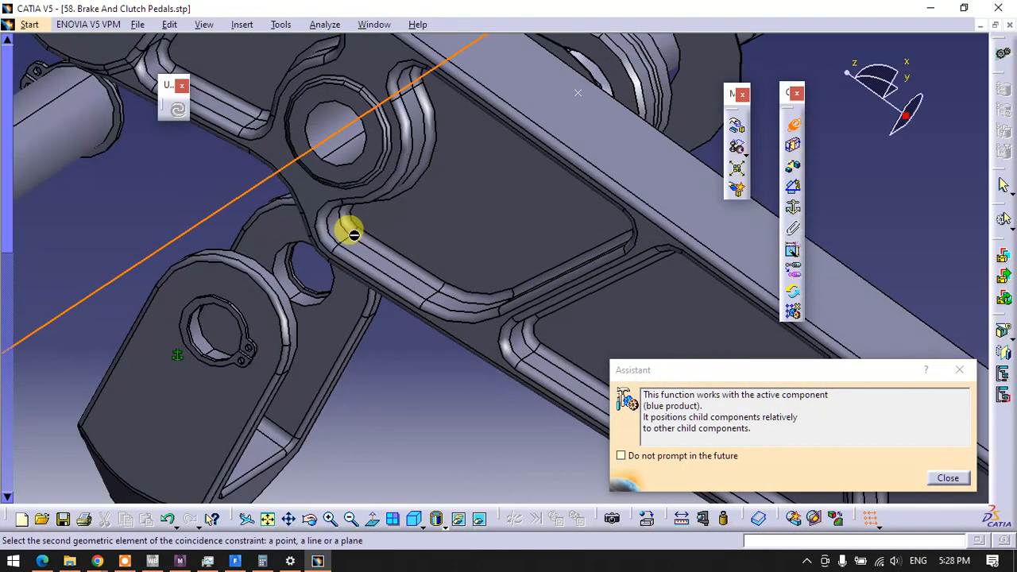
left_click(209, 344)
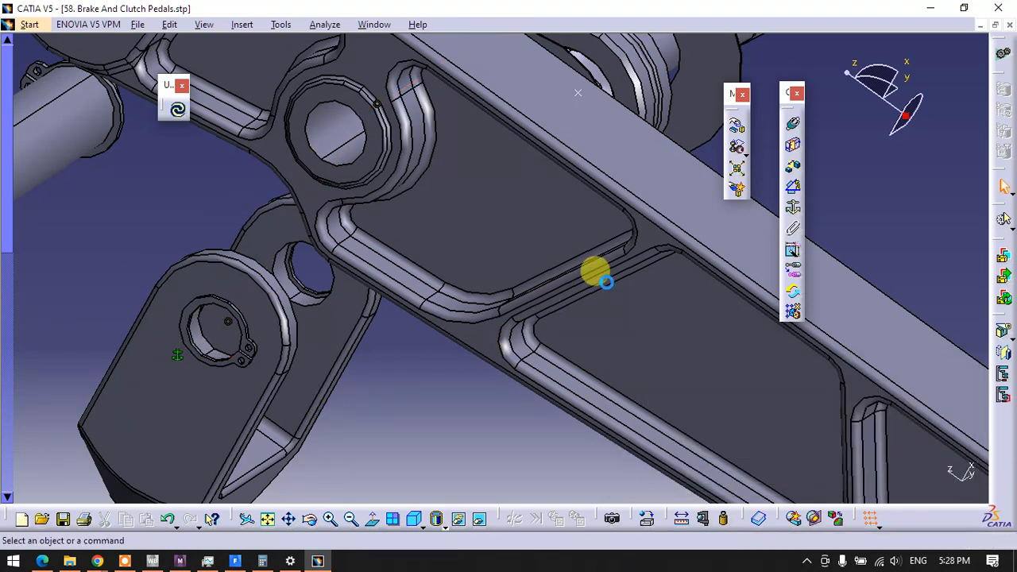
Add a surface contact constraint between the ring face around the clutch pedal's lower hole and the clevis's inner face
left_click(793, 145)
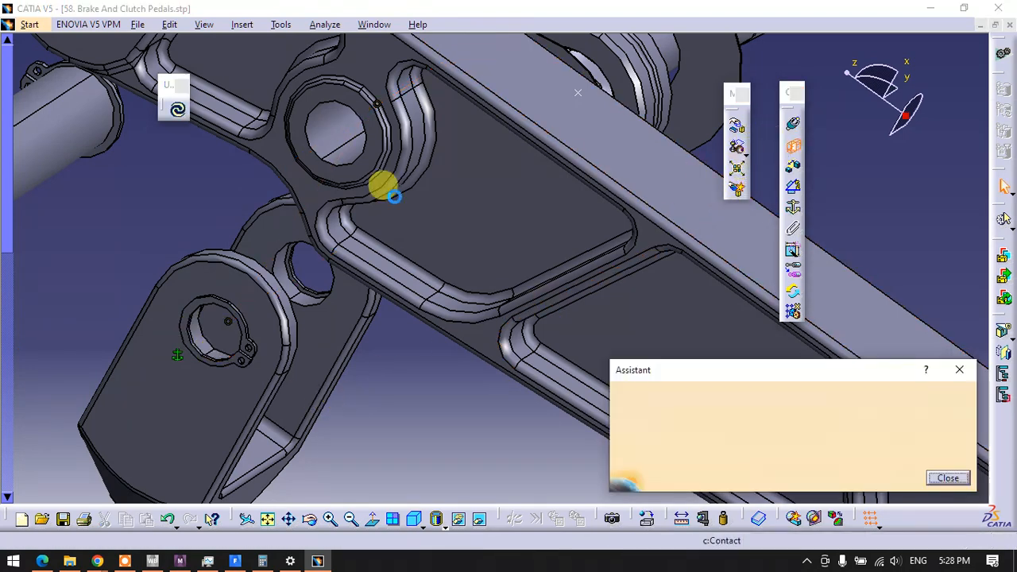
left_click(365, 166)
middle_click_drag(427, 198, 263, 261)
left_click(294, 240)
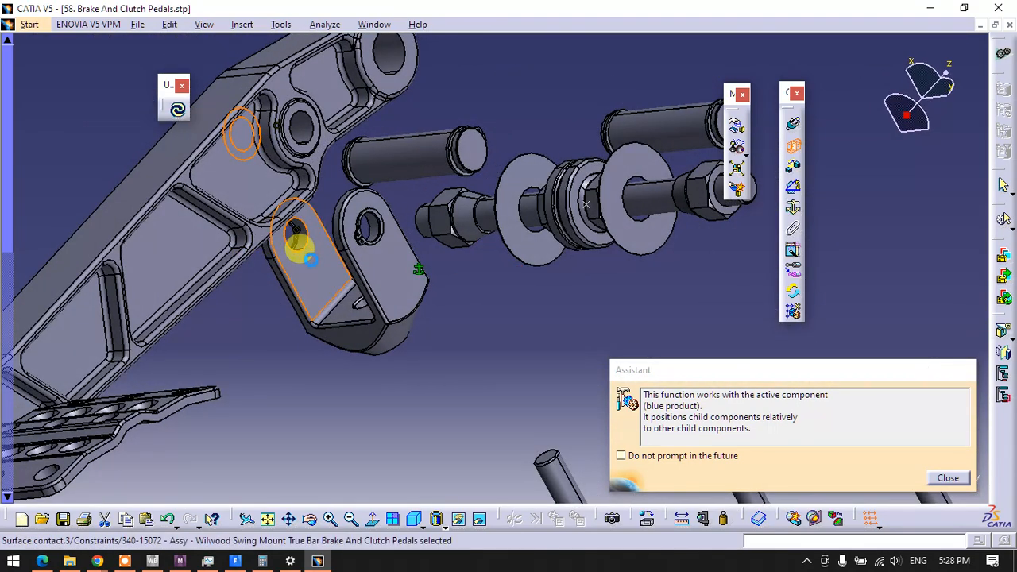
Update the assembly to apply the surface contact between the clutch pedal and its clevis
left_click(282, 342)
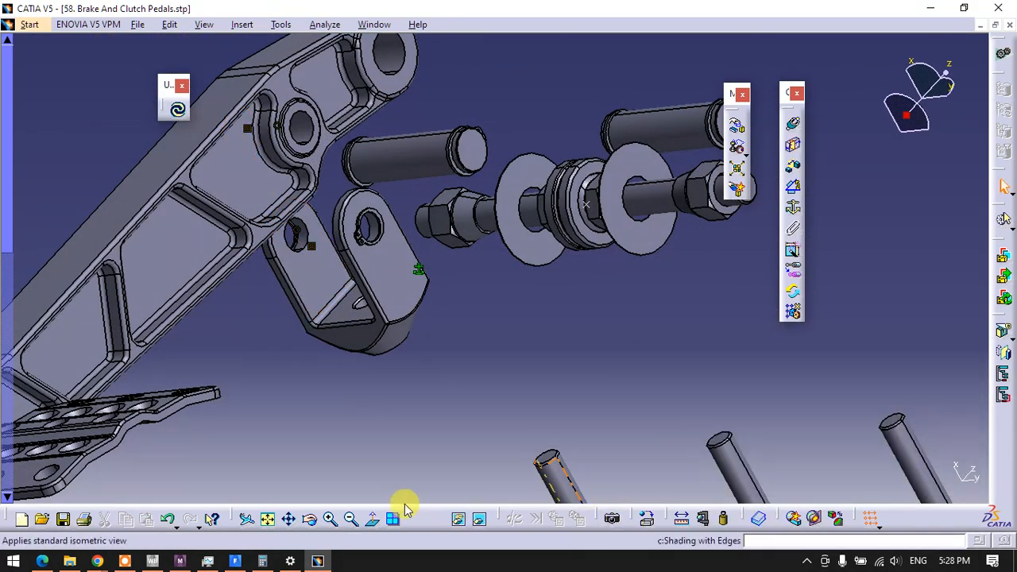
left_click(177, 110)
middle_click_drag(230, 210, 671, 261)
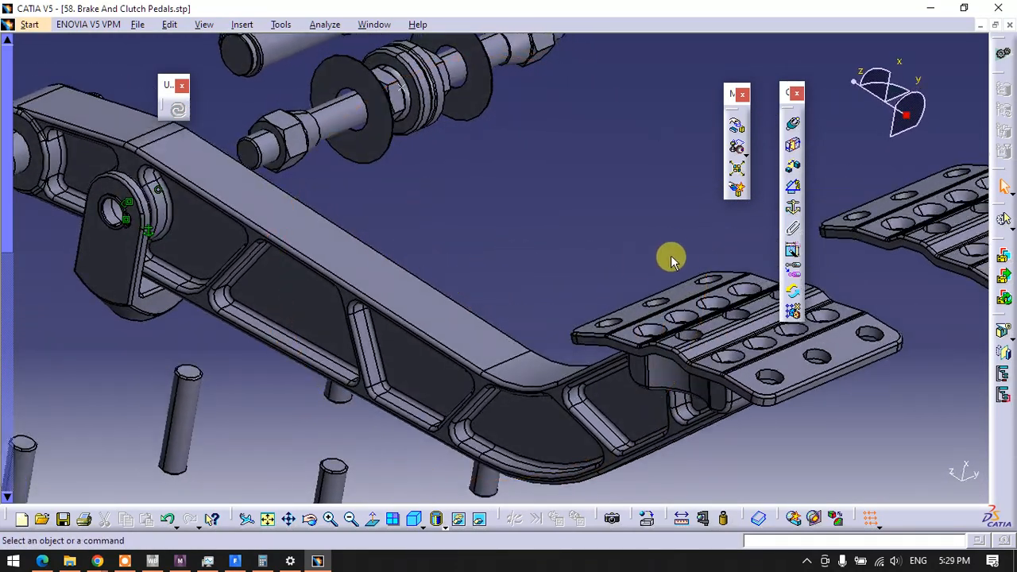
Rotate the clutch pedal around the clevis hole axis using Manipulation around any axis with respect to constraints
left_click(737, 126)
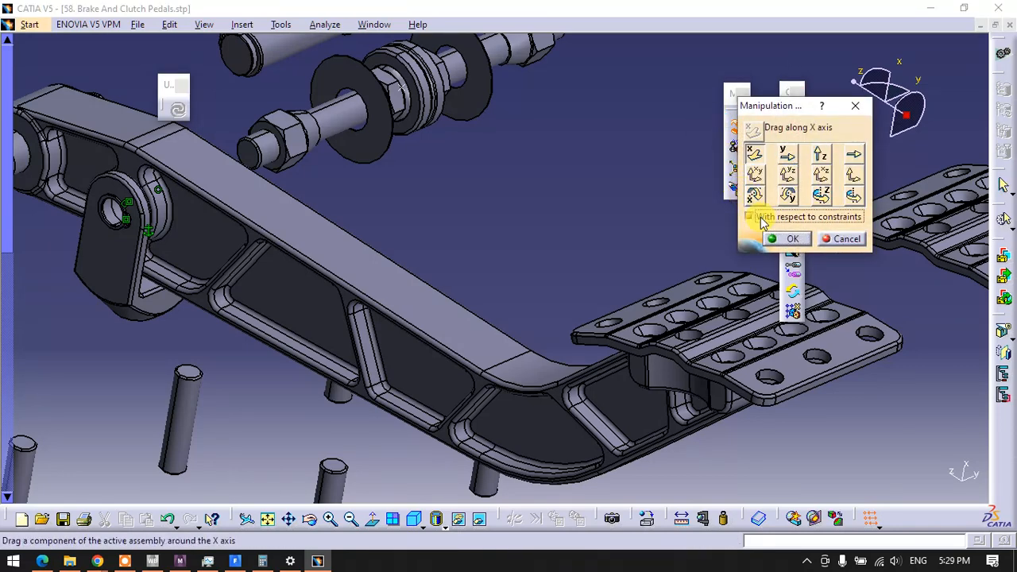
left_click(852, 197)
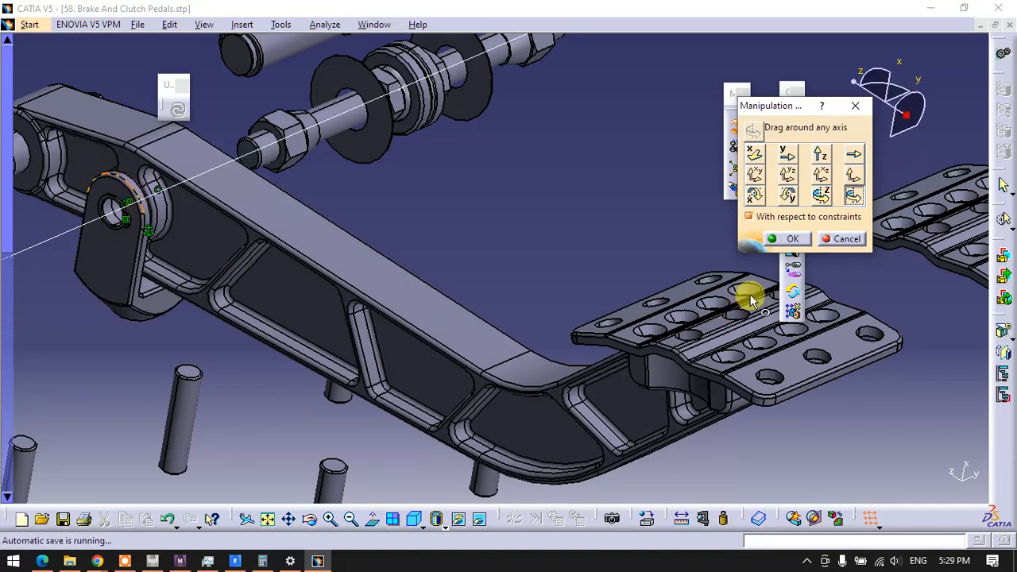
left_click_drag(641, 342, 595, 270)
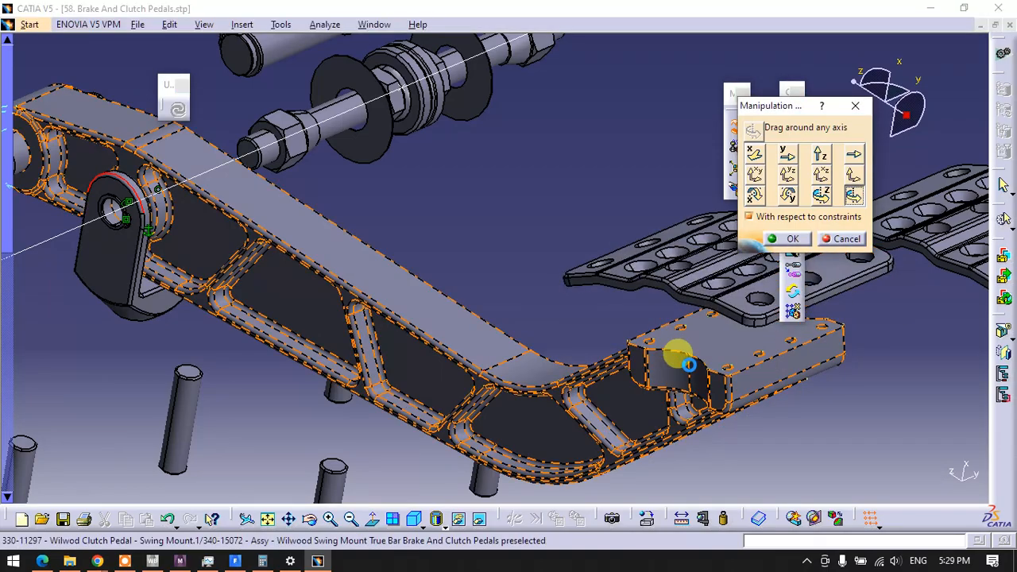
left_click_drag(688, 364, 657, 404)
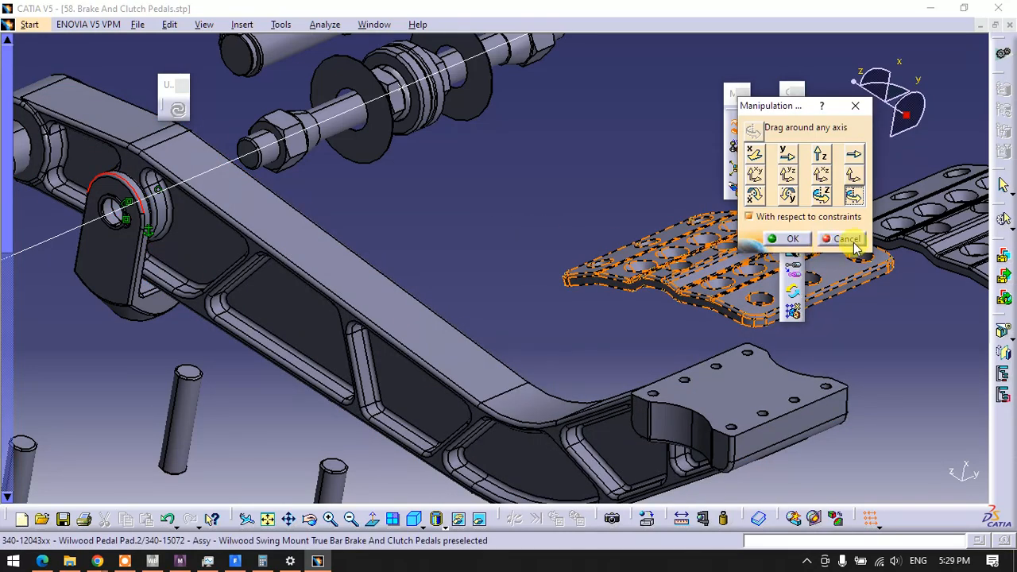
left_click(751, 248)
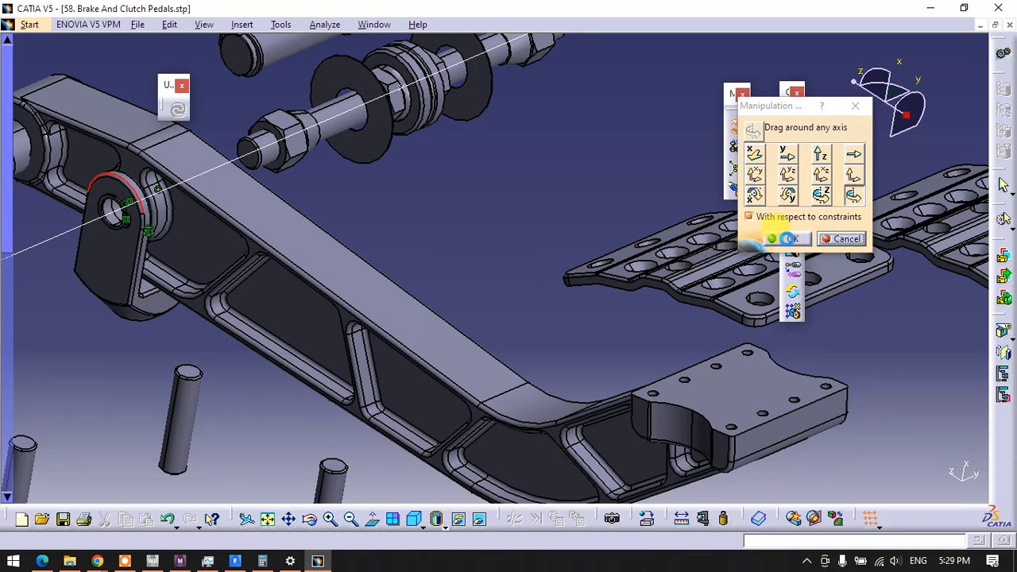
left_click(789, 238)
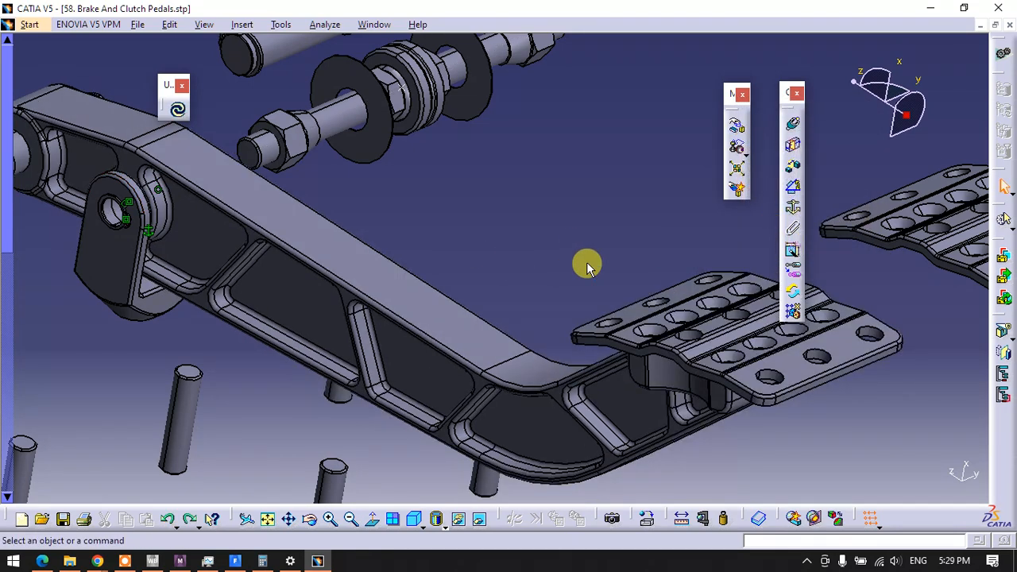
Undo the pedal rotation, the pedal-to-clevis constraints and the hiding of the surrounding components
key("ctrl+z")
key("ctrl+z")
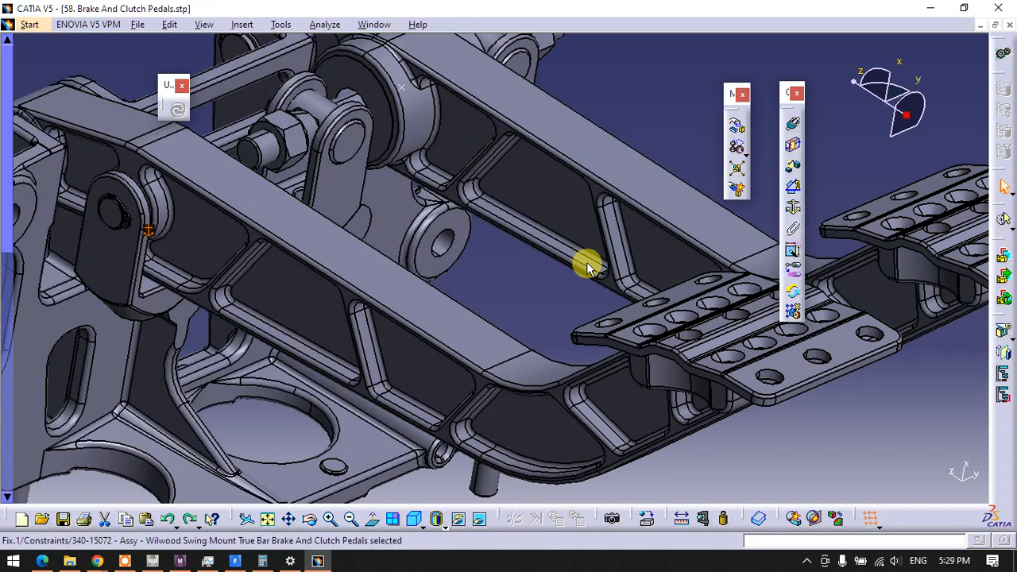
Fix the swing mount plate in place with a Fix constraint
middle_click_drag(214, 325, 379, 320)
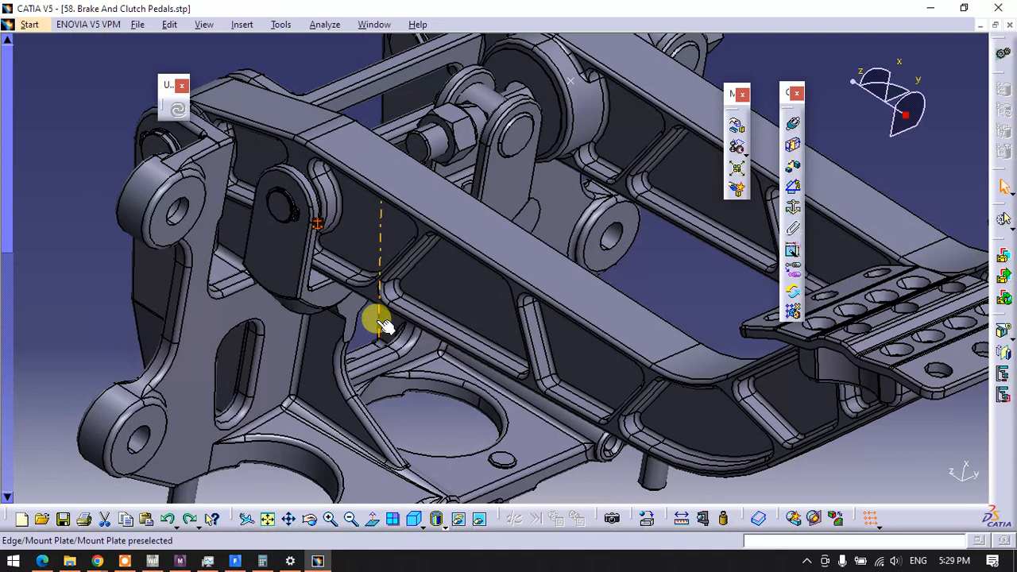
left_click(219, 343)
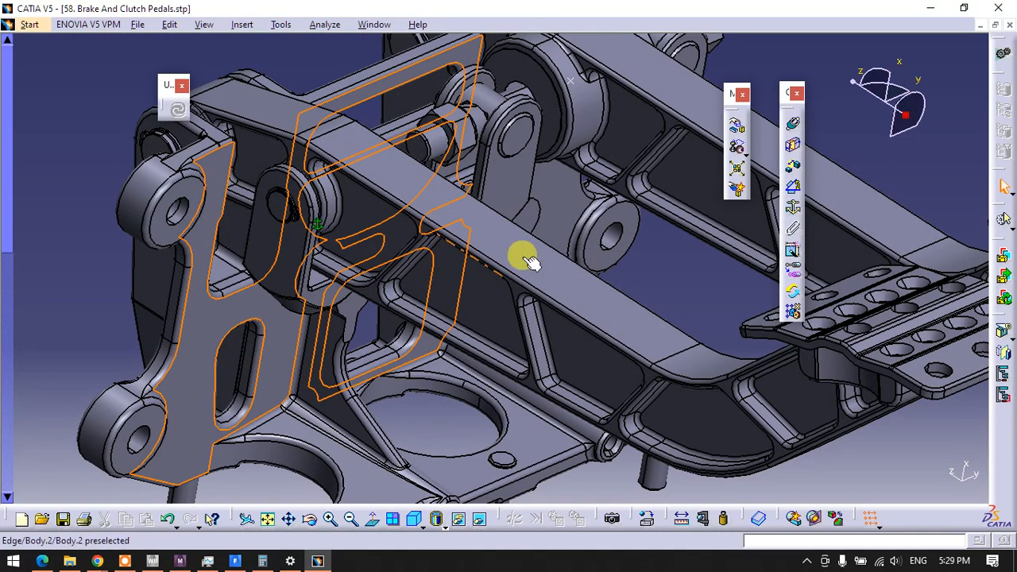
left_click(793, 207)
key("F3")
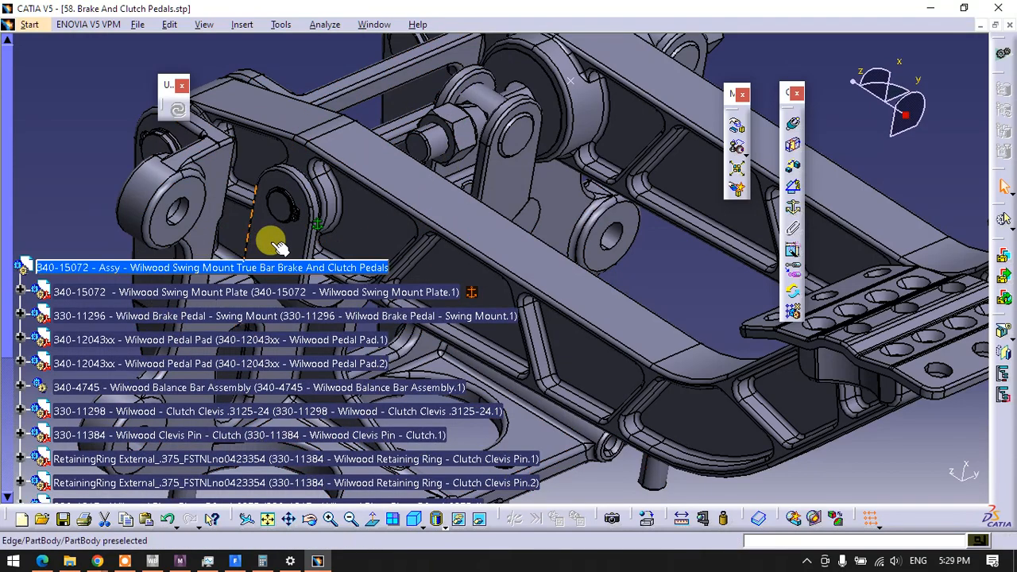
left_click(36, 205)
key("F3")
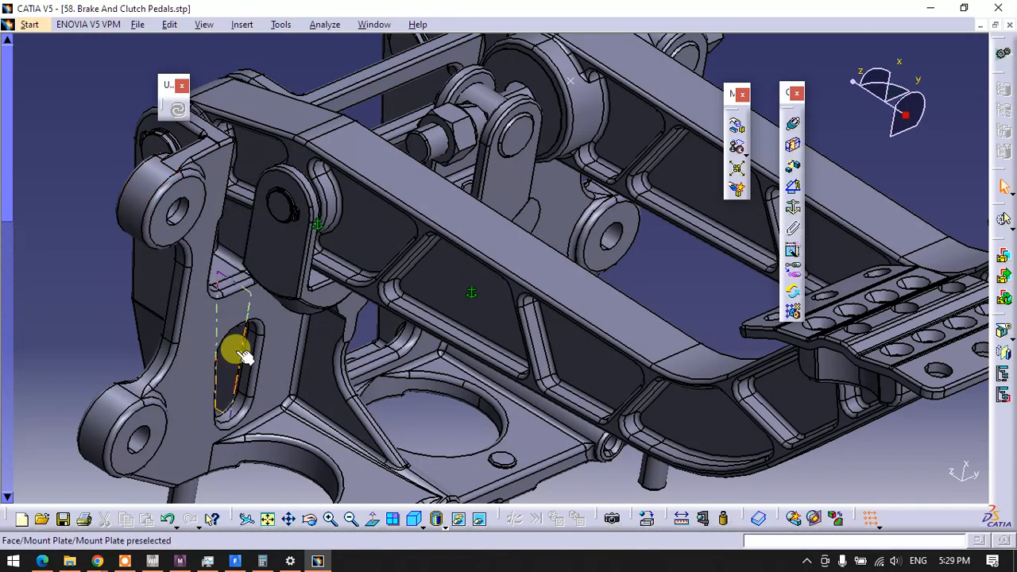
Try to make the clutch clevis's base hole axis coincident with the mount plate's round cutout axis and update the assembly
middle_click_drag(242, 356, 310, 253)
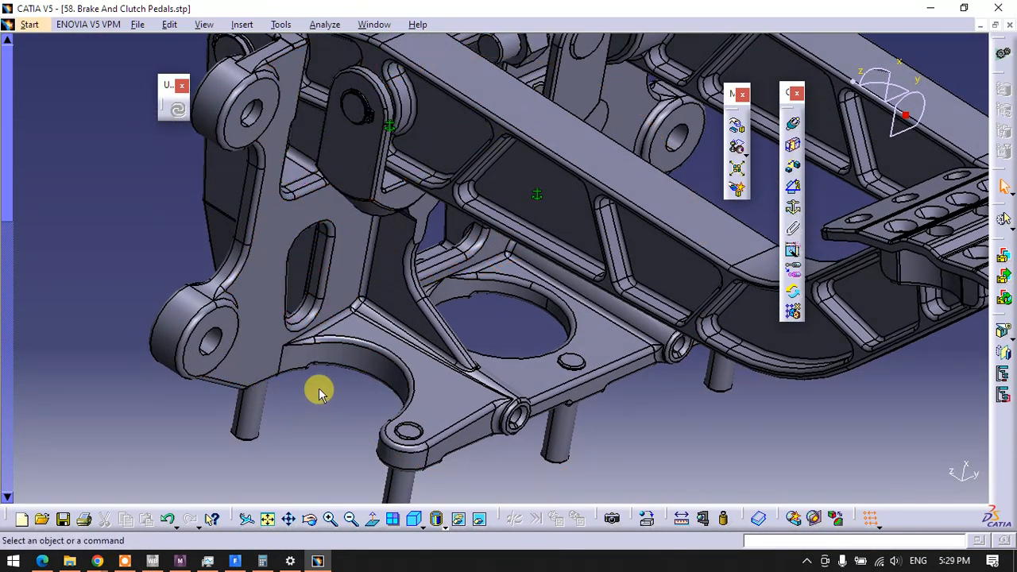
left_click(793, 126)
middle_click_drag(522, 277, 458, 96)
middle_click_drag(348, 154, 431, 46)
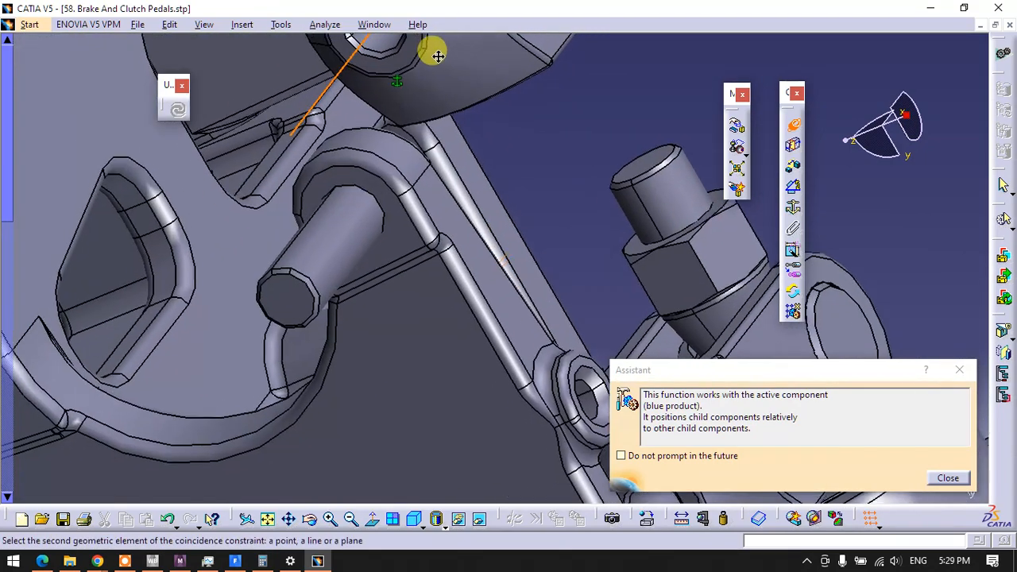
left_click(160, 425)
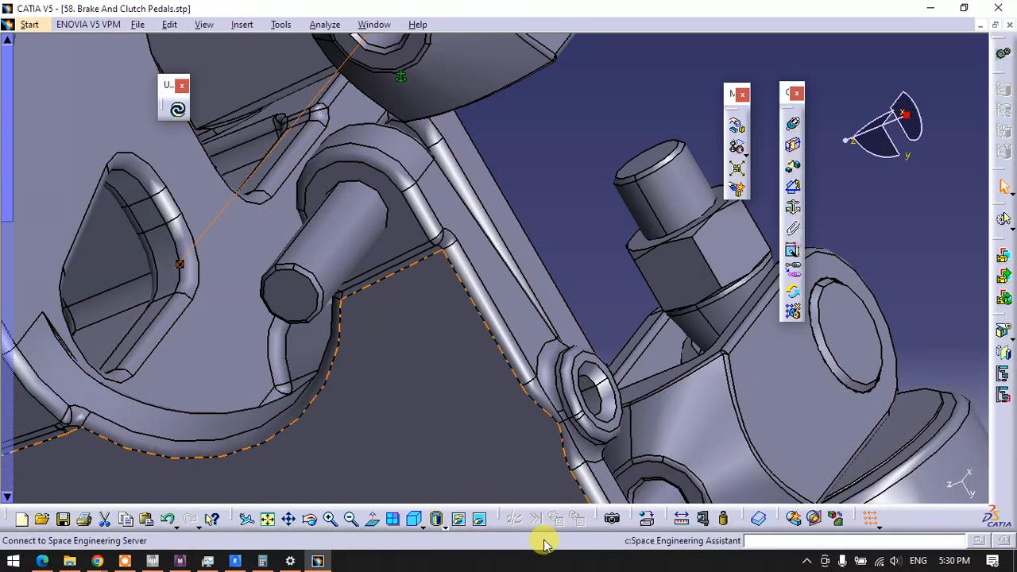
middle_click_drag(463, 303, 481, 436)
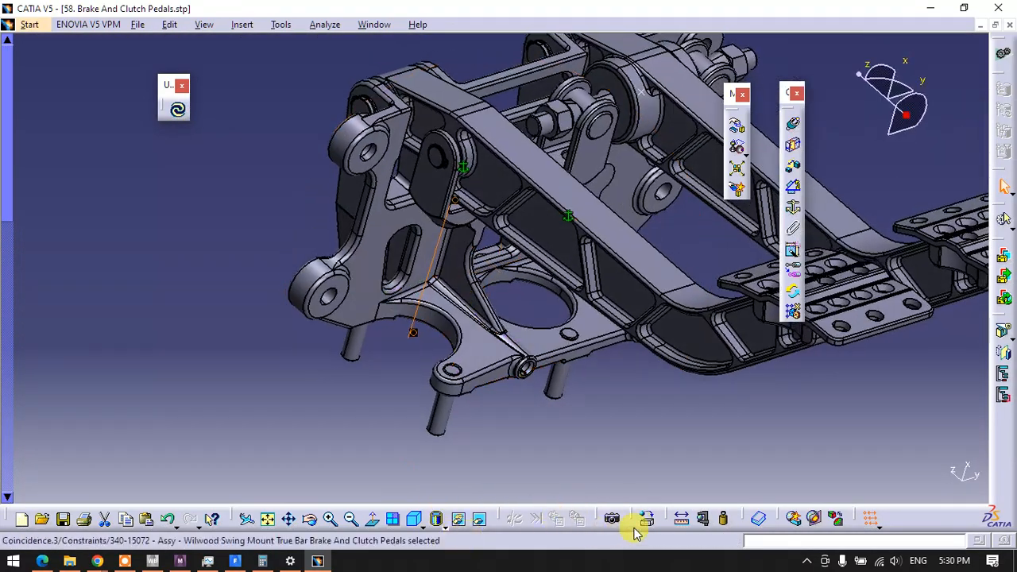
left_click(177, 109)
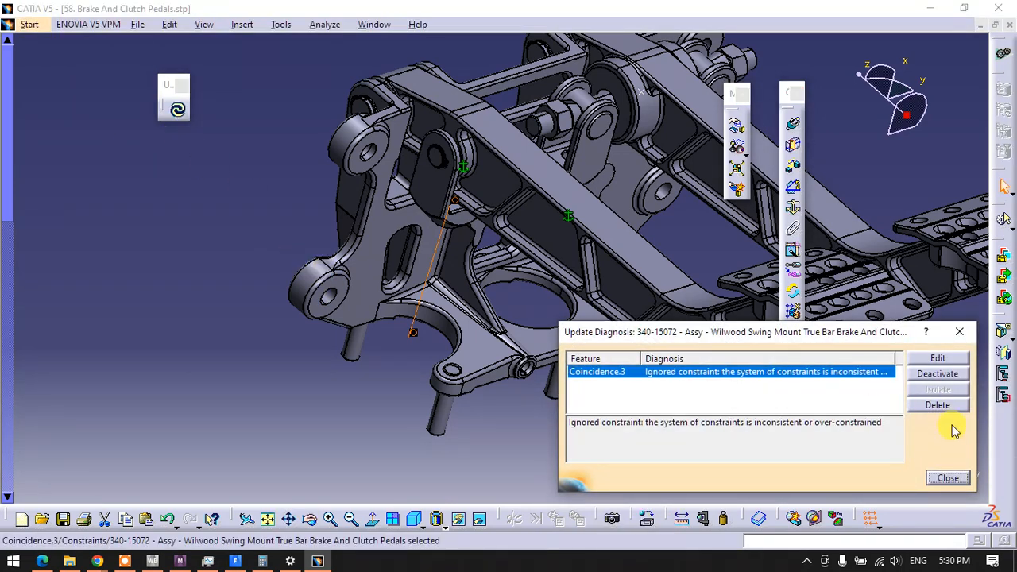
left_click(947, 477)
Delete the coincidence constraint between the clutch clevis and the mount plate
middle_click_drag(540, 205, 498, 248)
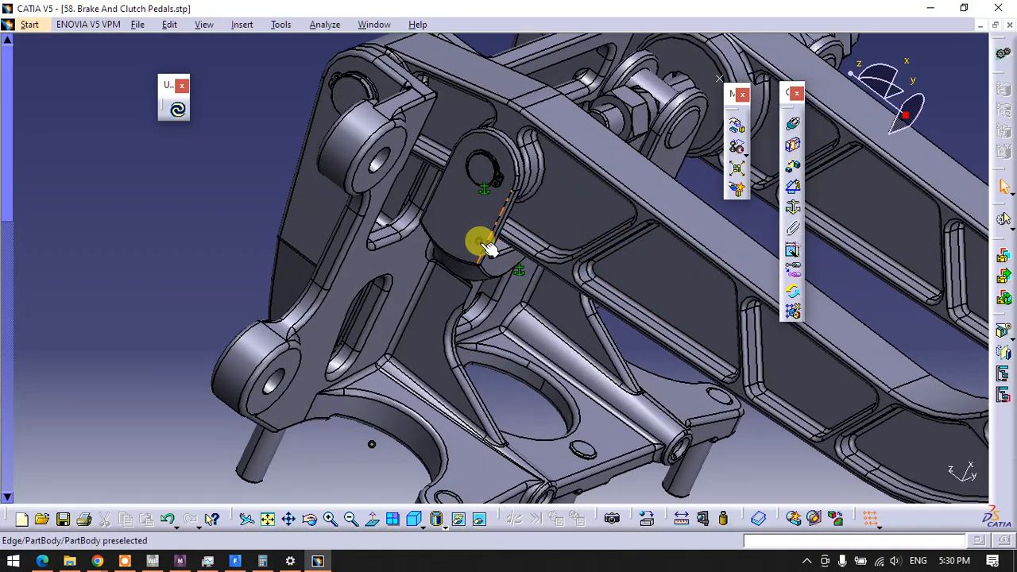
right_click(477, 242)
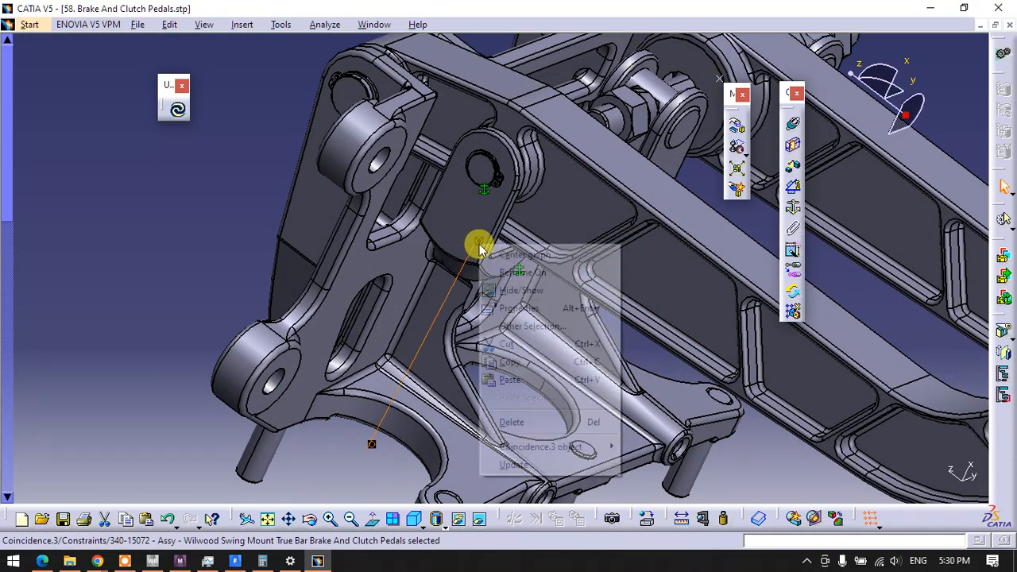
left_click(509, 419)
Add a coincidence constraint between the clutch clevis's base hole axis and the axis of the mount plate's round cutout
middle_click_drag(223, 274, 179, 293)
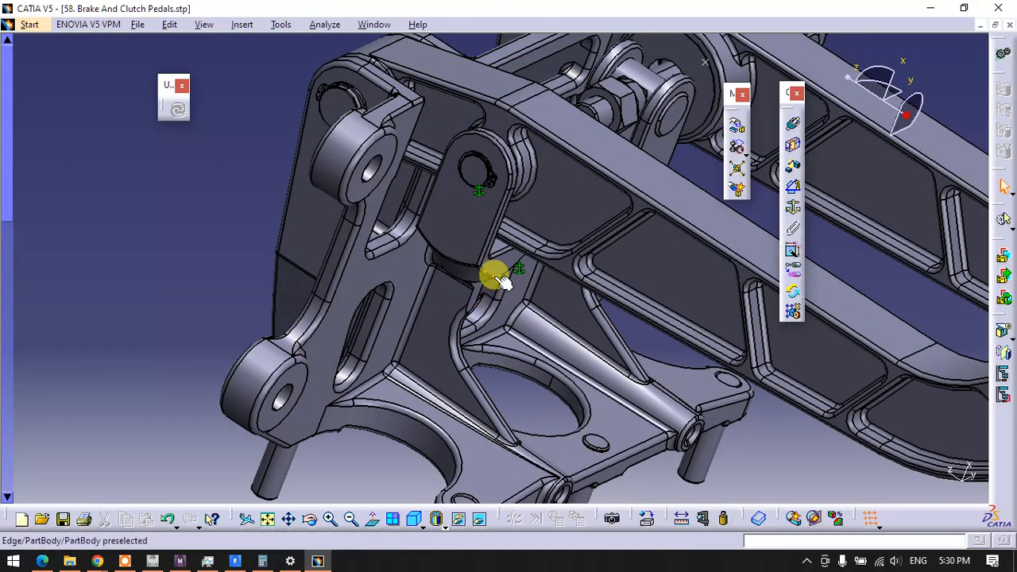
middle_click_drag(495, 273, 453, 202)
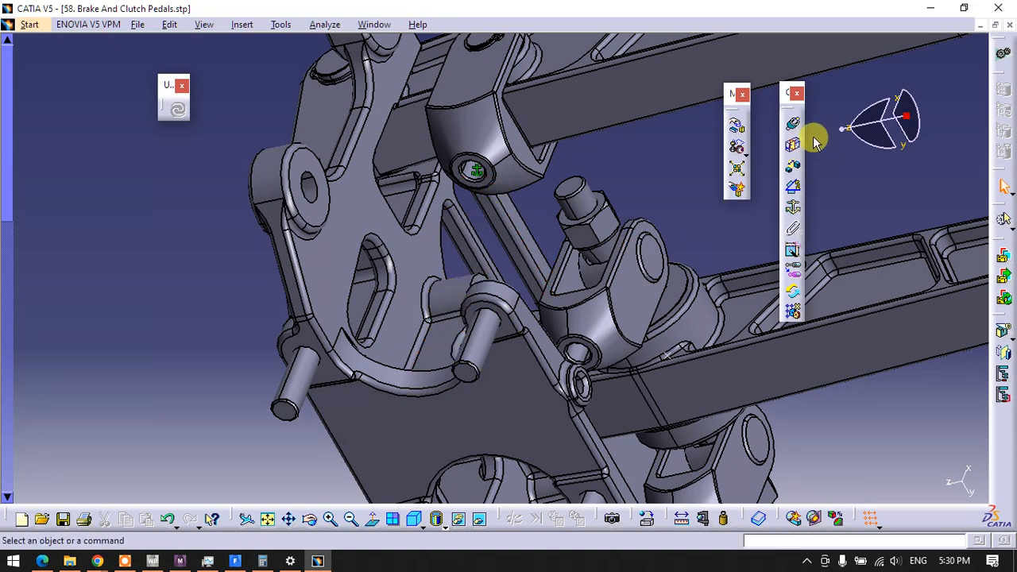
left_click(792, 123)
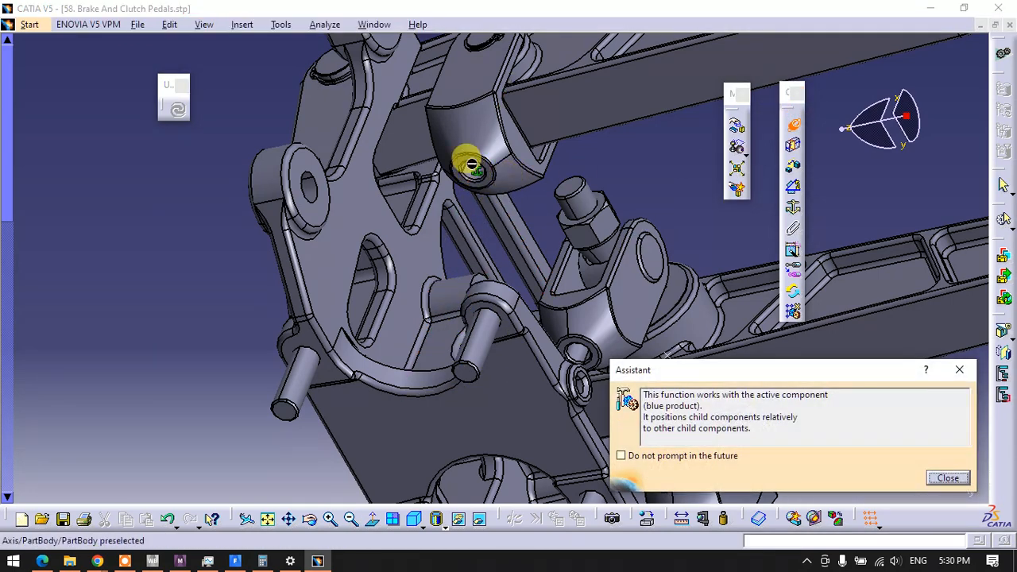
left_click(475, 174)
left_click(409, 375)
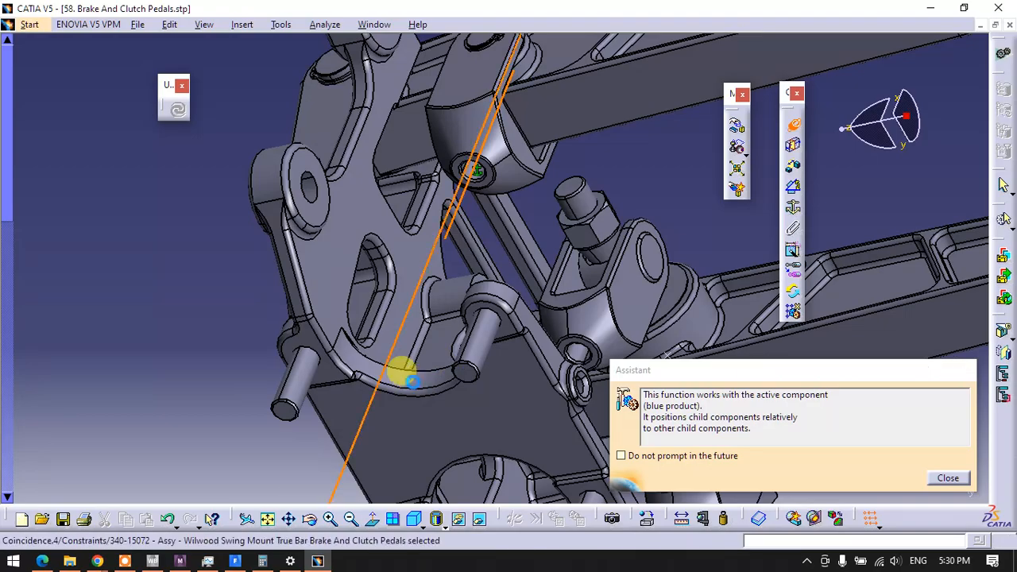
Hide the pivot pins at the top of the mount plate and the clutch clevis pin
middle_click_drag(449, 199, 314, 333)
middle_click_drag(400, 324, 438, 294)
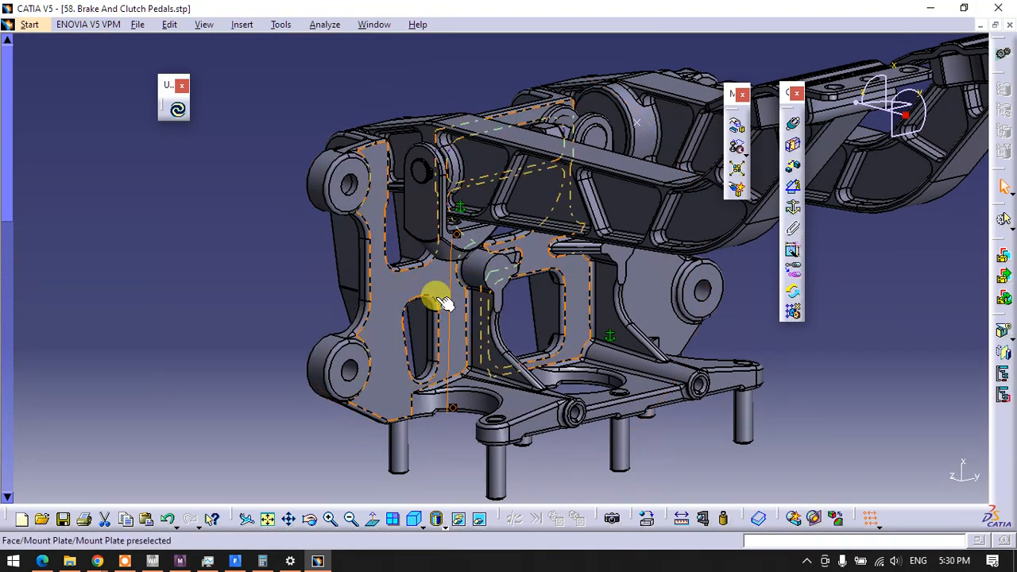
middle_click_drag(337, 163, 409, 216)
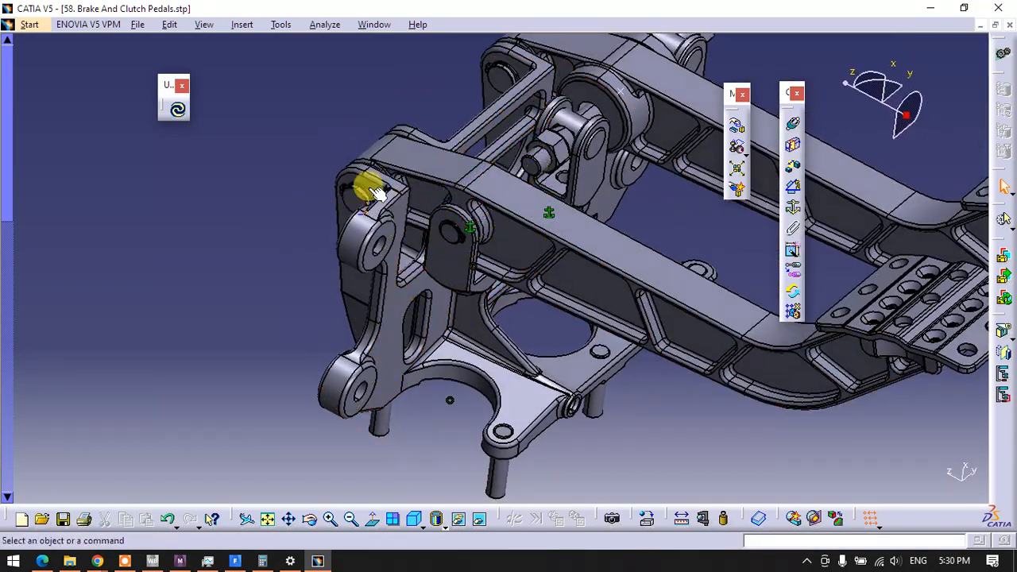
right_click(355, 205)
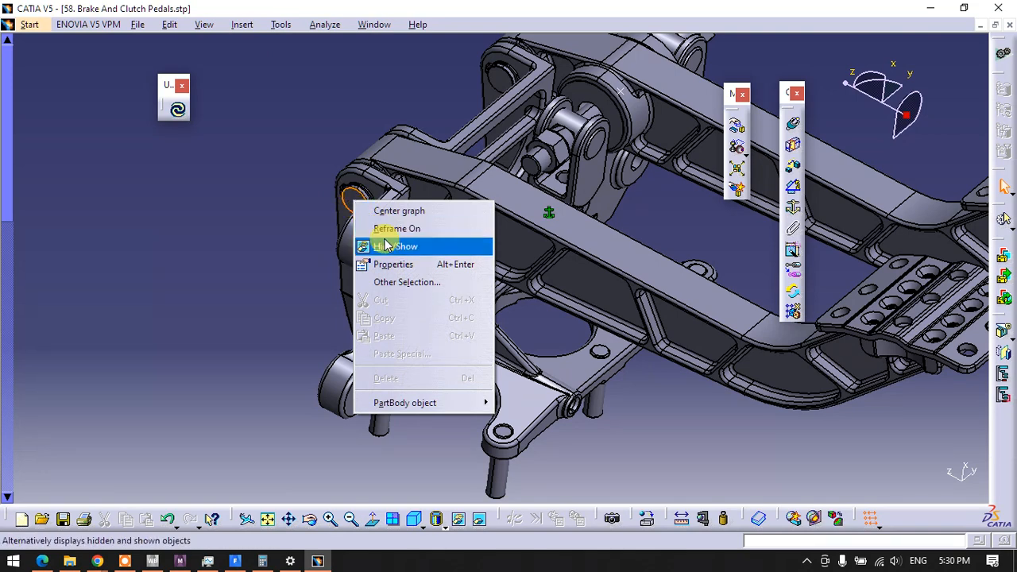
left_click(303, 256)
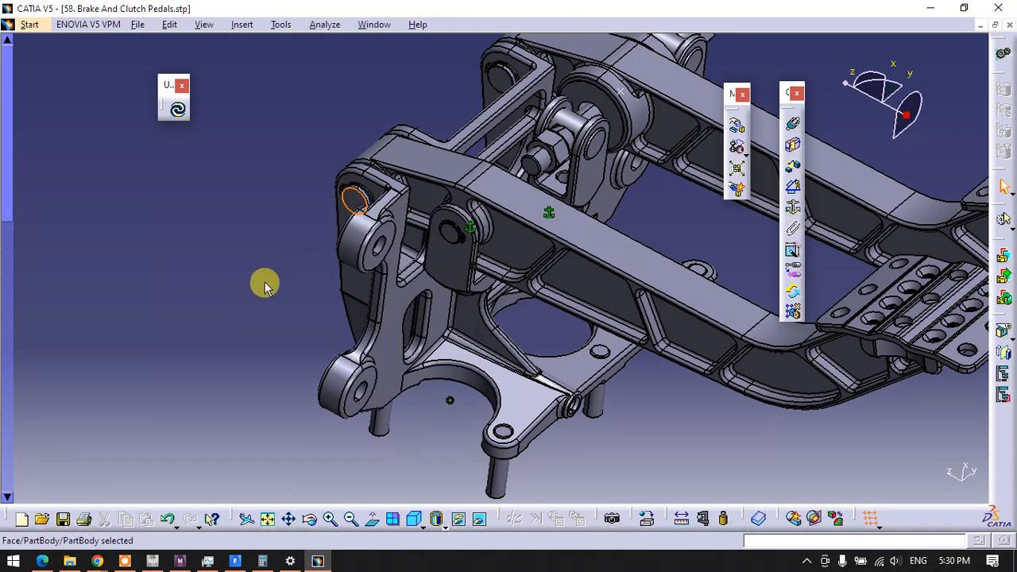
right_click(354, 200)
left_click(365, 242)
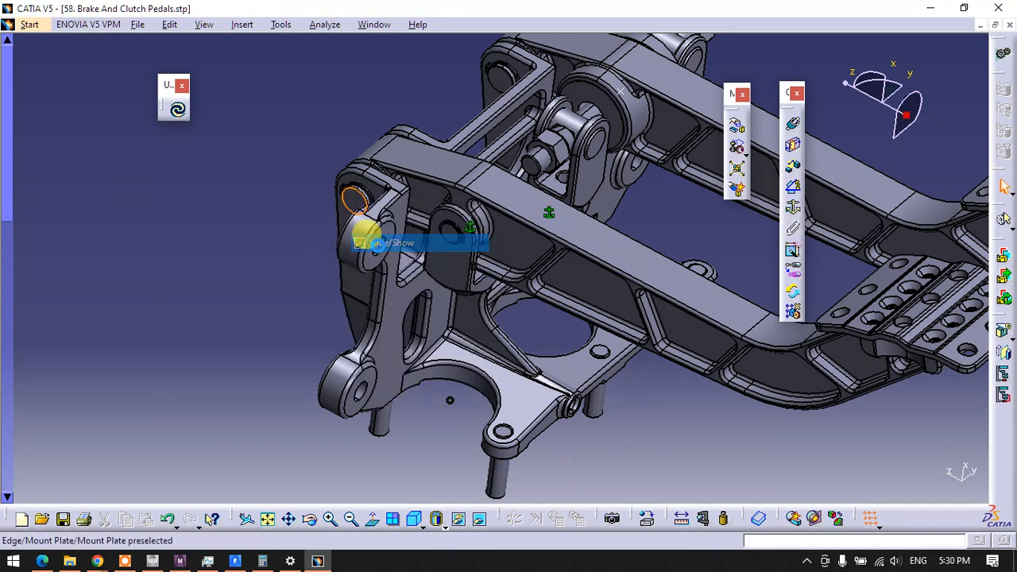
right_click(452, 231)
left_click(464, 277)
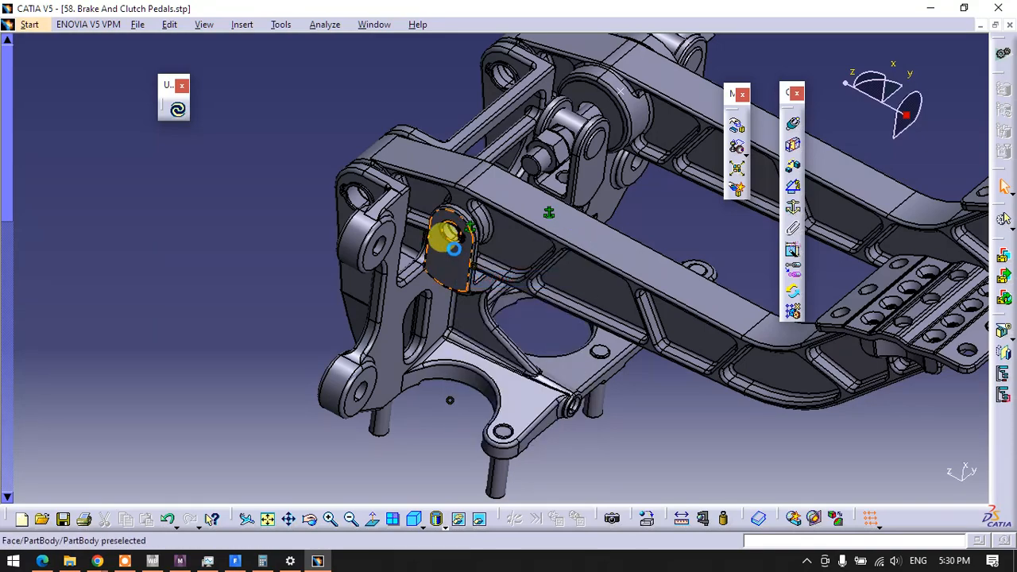
Add a coincidence constraint between the clutch pedal's upper pivot hole axis and the mount plate's pivot hole axis
middle_click_drag(446, 249, 626, 252)
left_click(795, 127)
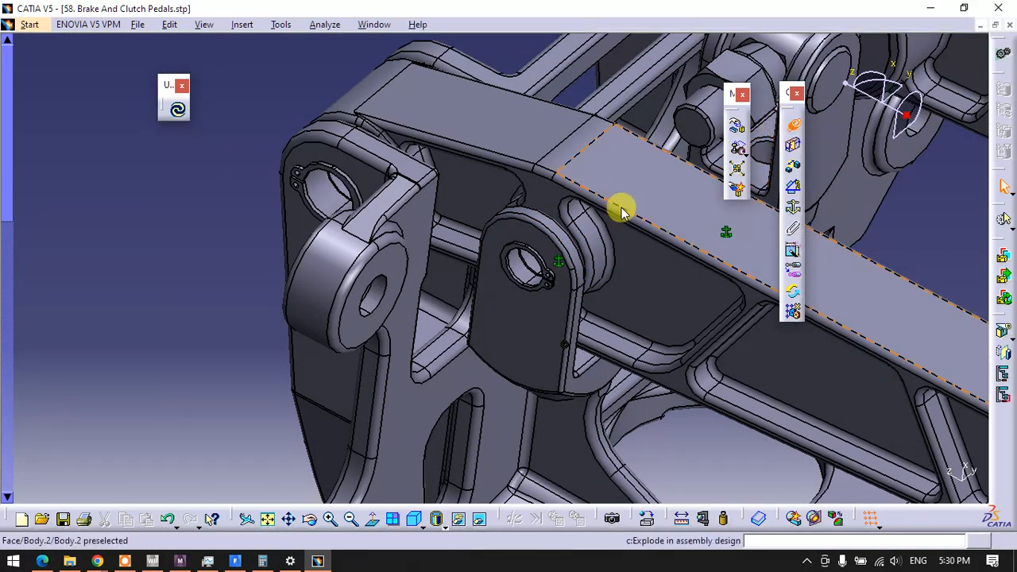
left_click(324, 198)
middle_click_drag(325, 200, 453, 123)
left_click(469, 119)
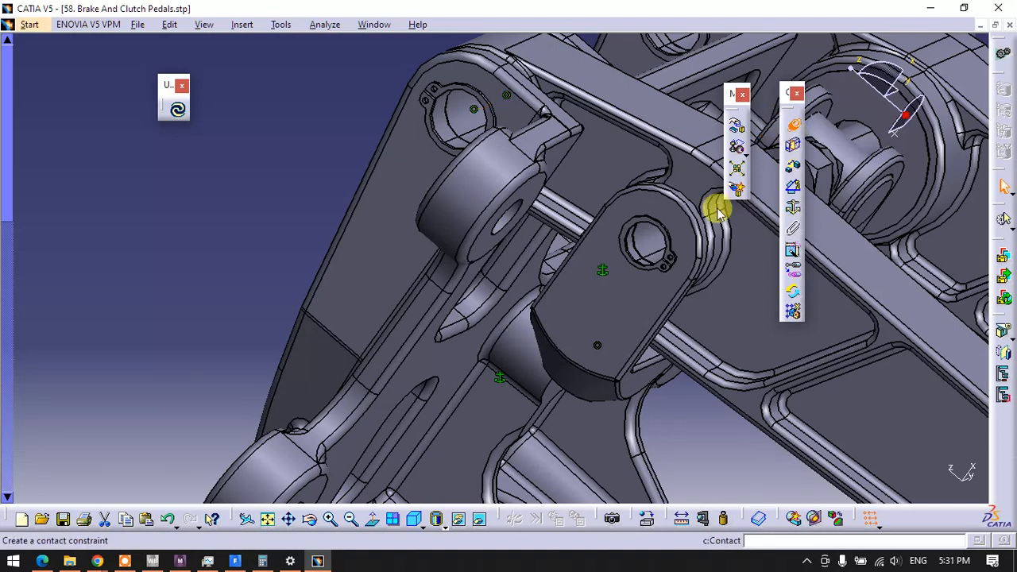
Add a coincidence constraint between the clutch clevis's pin hole axis and the clutch pedal's lower hole axis
middle_click_drag(563, 286, 433, 220)
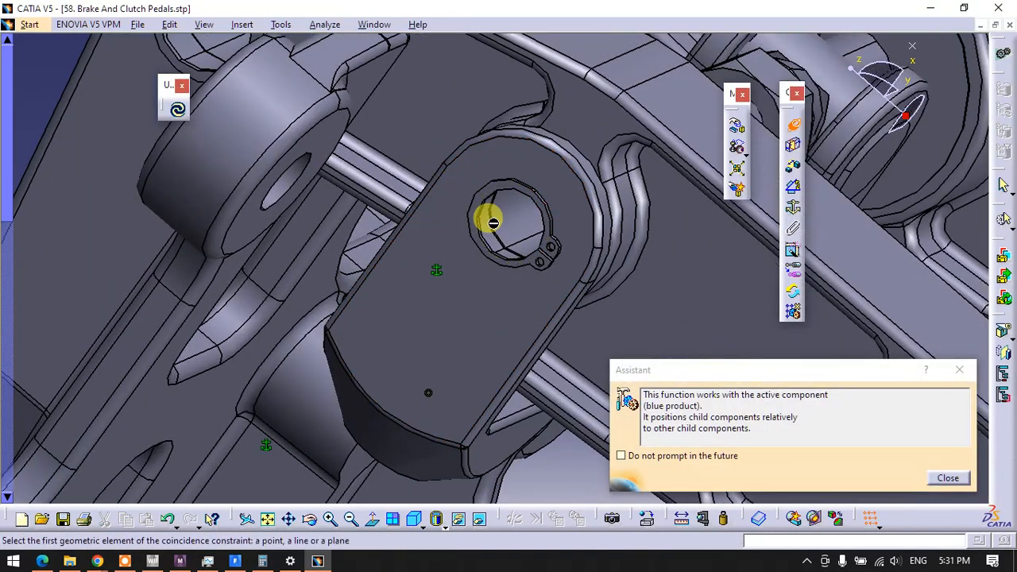
left_click(521, 221)
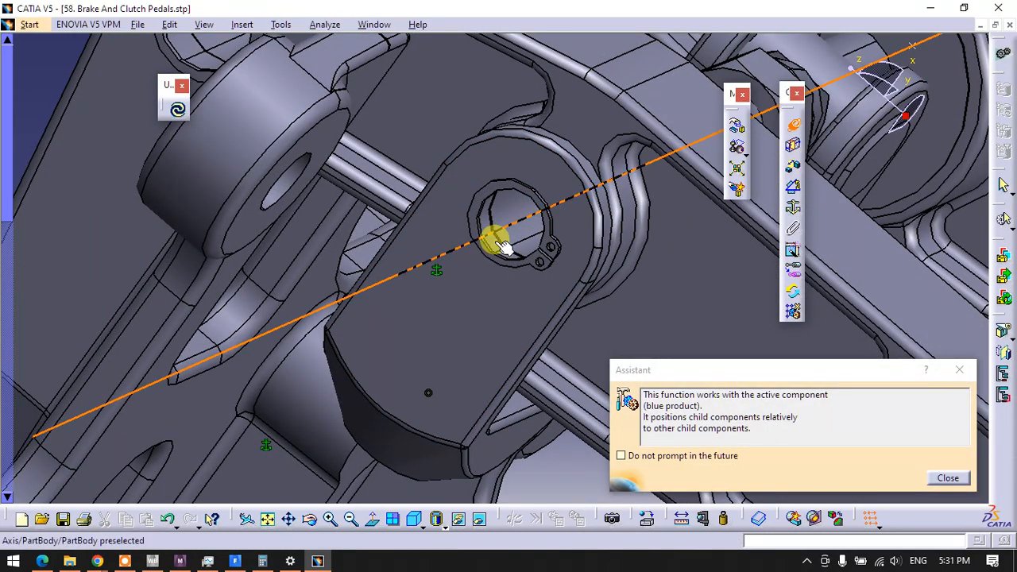
middle_click_drag(434, 170, 456, 352)
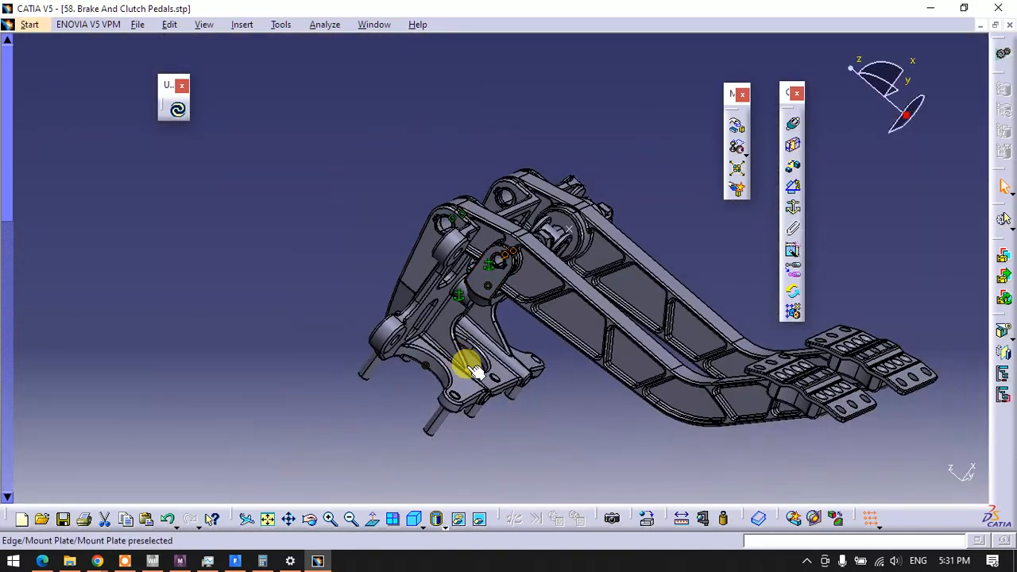
Rotate the clutch pedal downward about the mount plate's pivot hole axis using Manipulation without respect to constraints
middle_click_drag(457, 226, 556, 371)
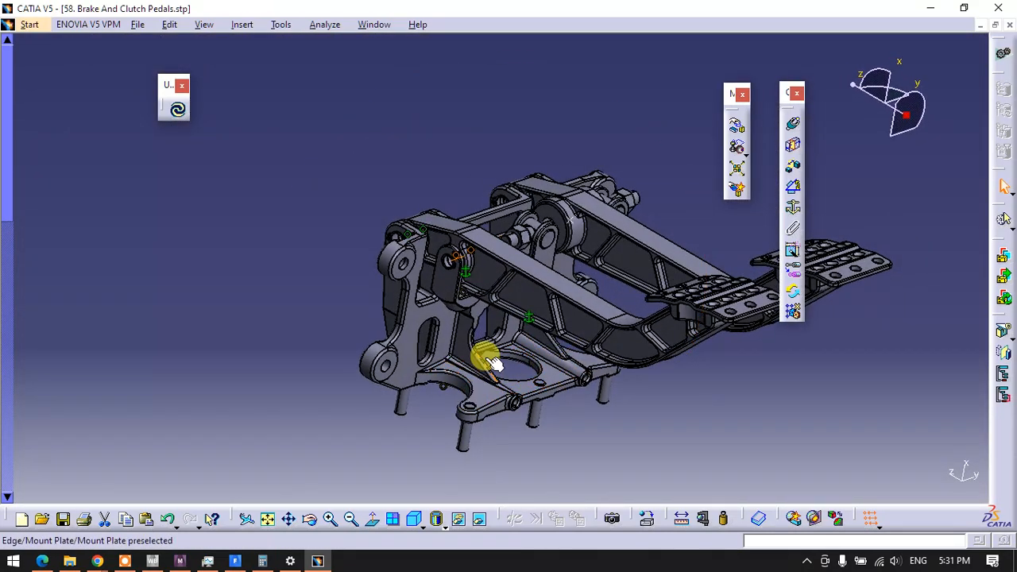
middle_click(555, 438)
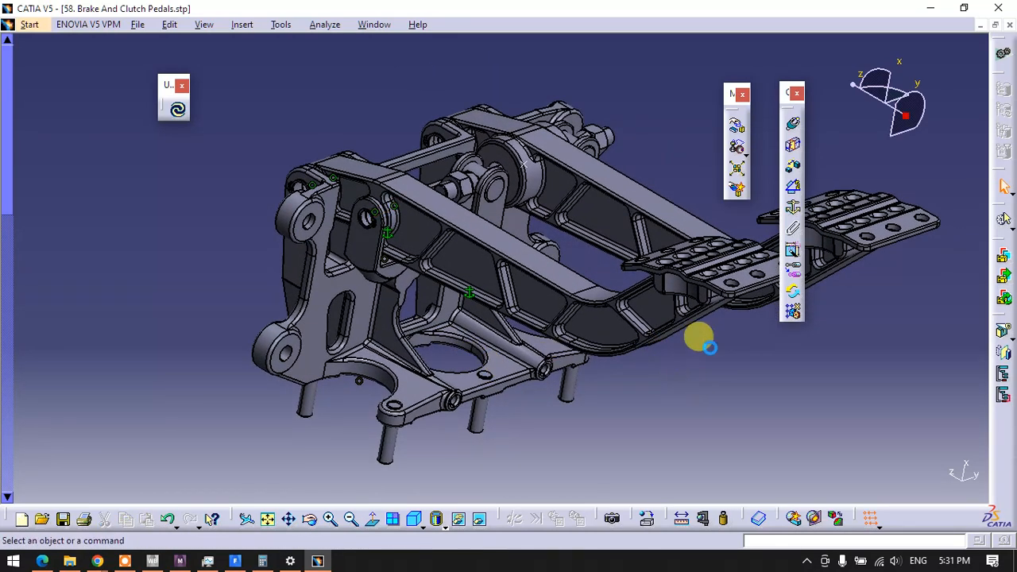
left_click(739, 132)
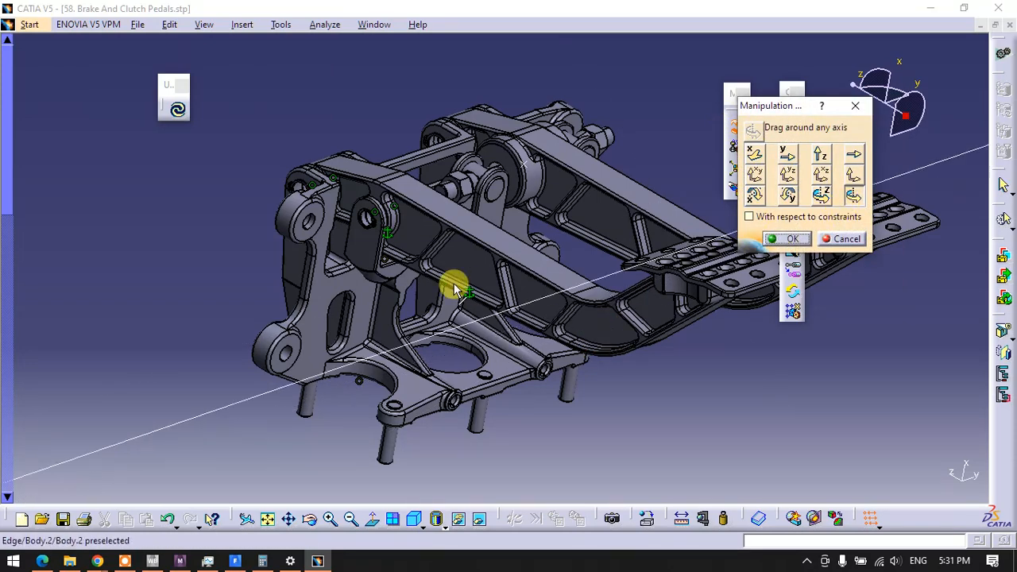
middle_click_drag(315, 194, 415, 255)
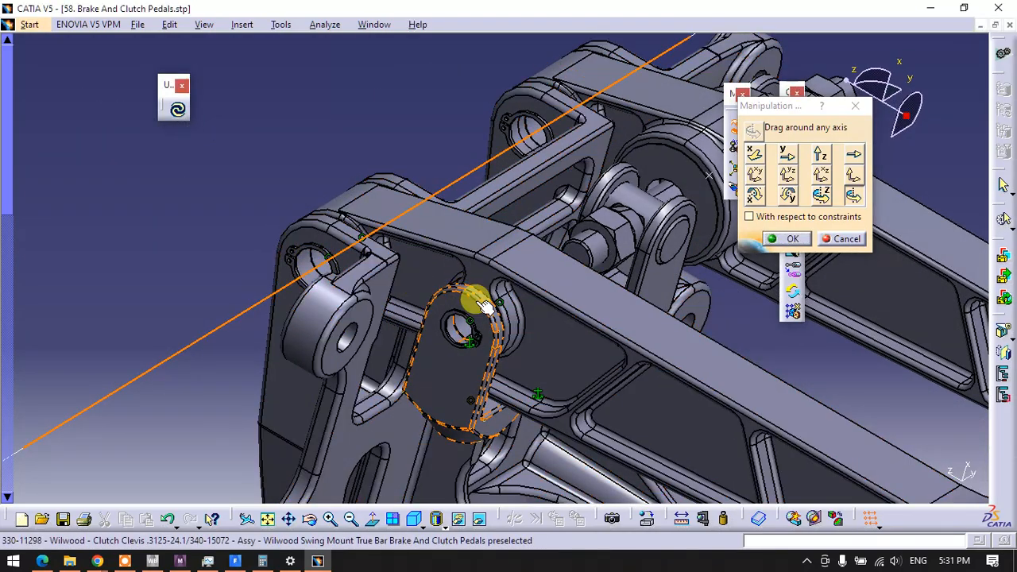
middle_click_drag(472, 295, 713, 227)
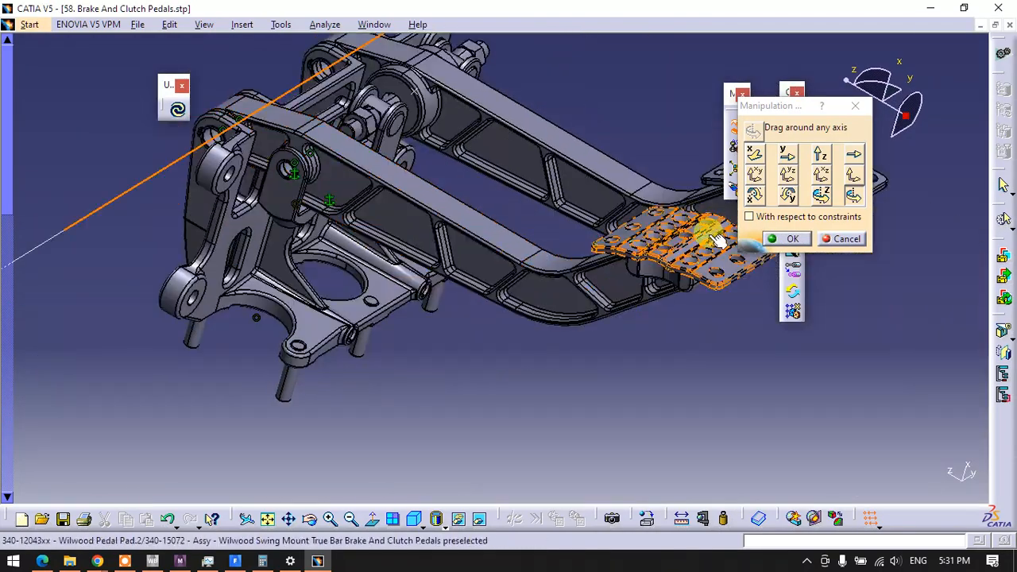
left_click_drag(625, 287, 644, 338)
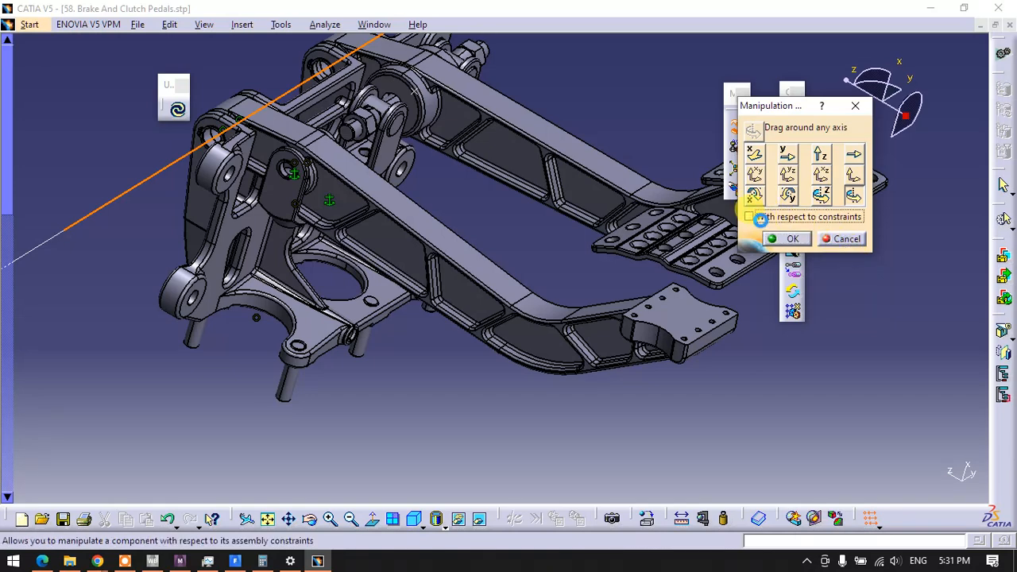
Swing the clutch pedal pad away from its arm and try rotating the clutch pedal about its pivot axis with respect to constraints
left_click_drag(690, 341, 644, 413)
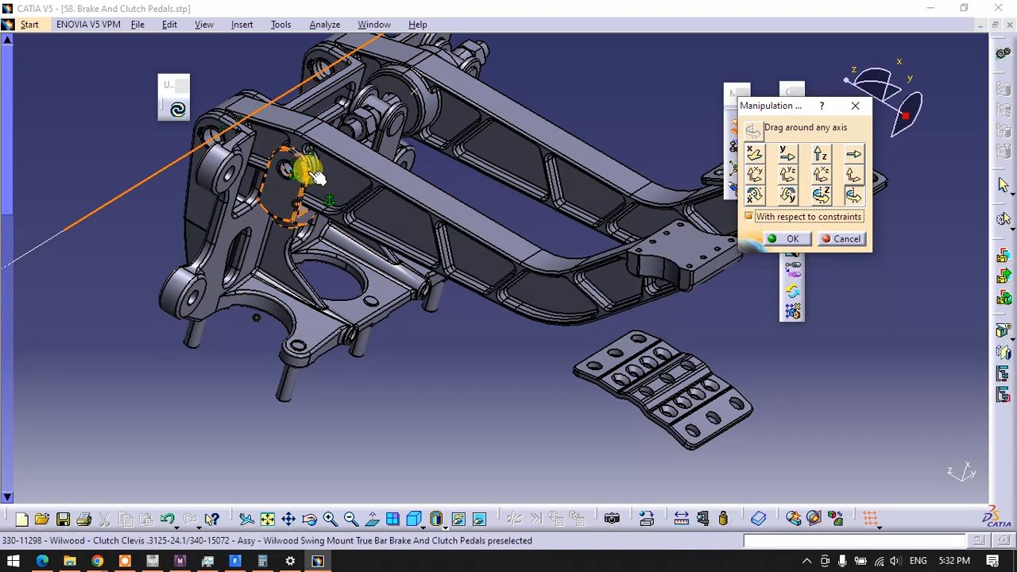
left_click_drag(679, 263, 298, 216)
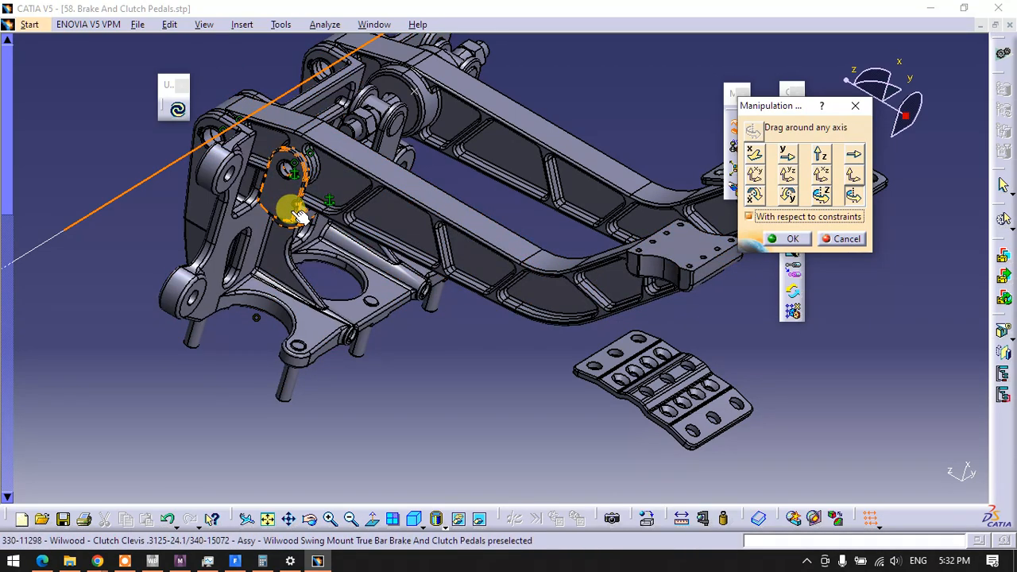
right_click(256, 318)
key("Escape")
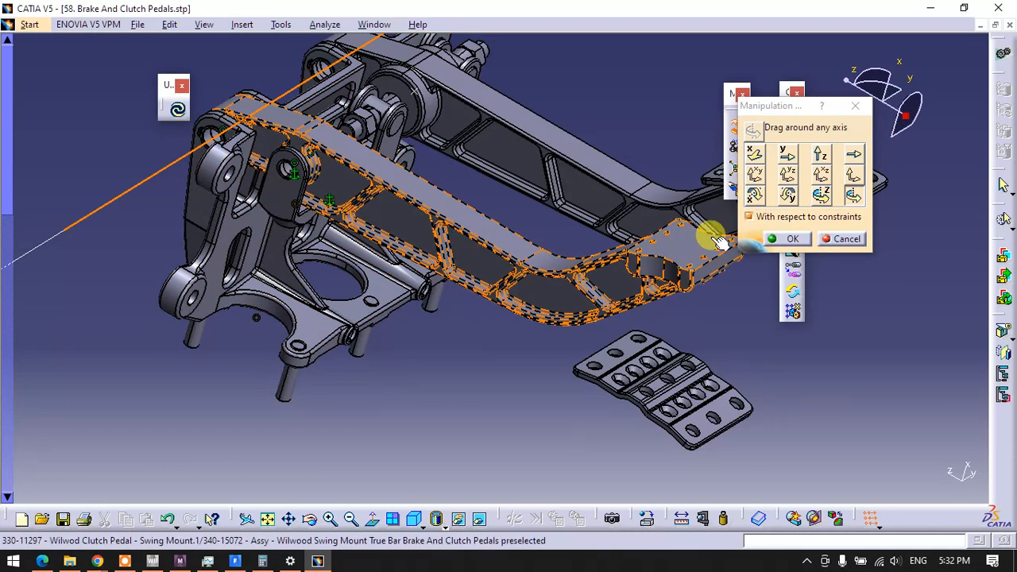
left_click(775, 239)
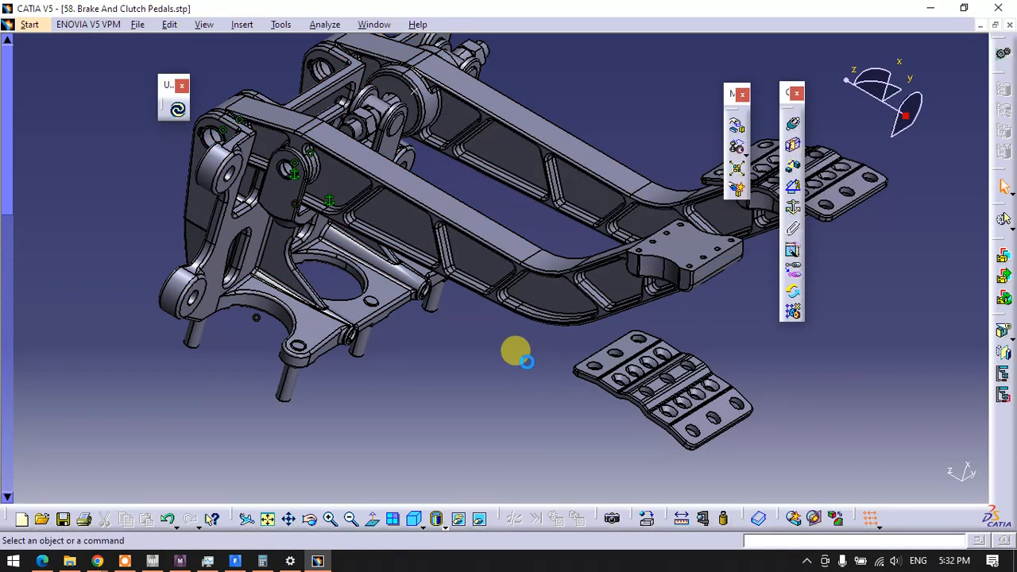
Delete the coincidence constraint between the clutch clevis's base hole and the mount plate's round cutout
left_click(258, 322)
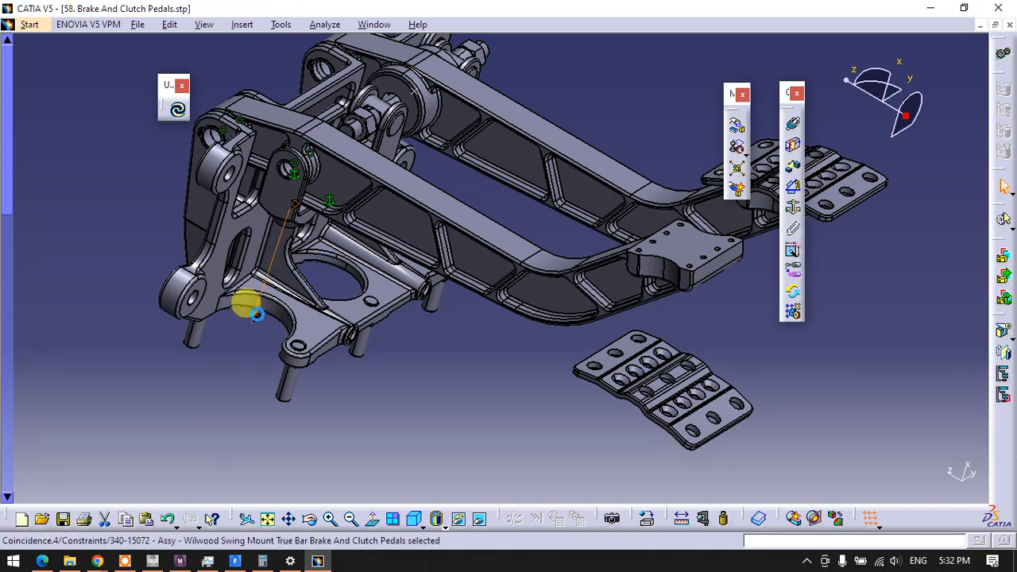
right_click(256, 322)
left_click(290, 493)
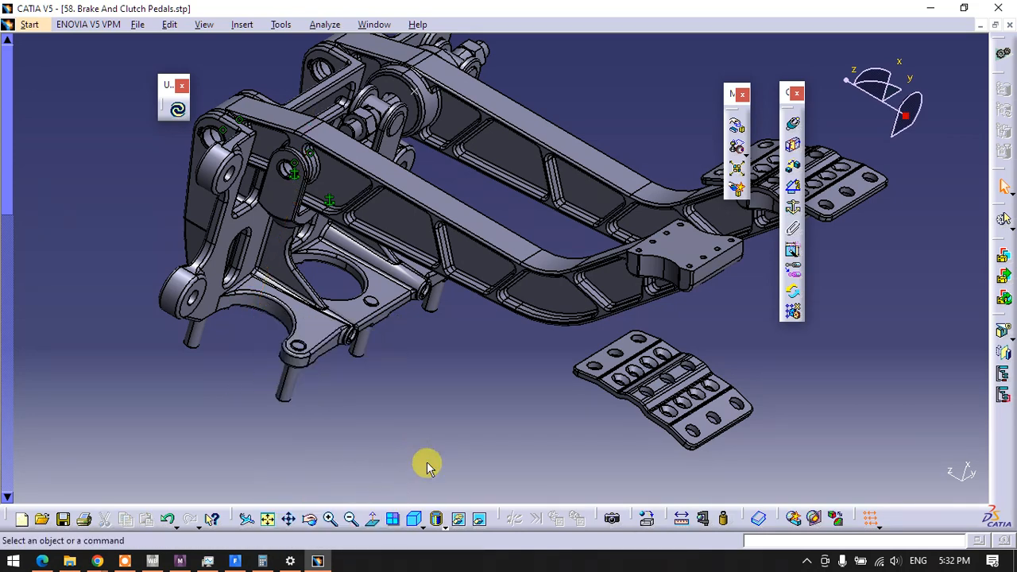
Try to rotate the clutch pedal about its pivot hole axis with respect to constraints
left_click(737, 125)
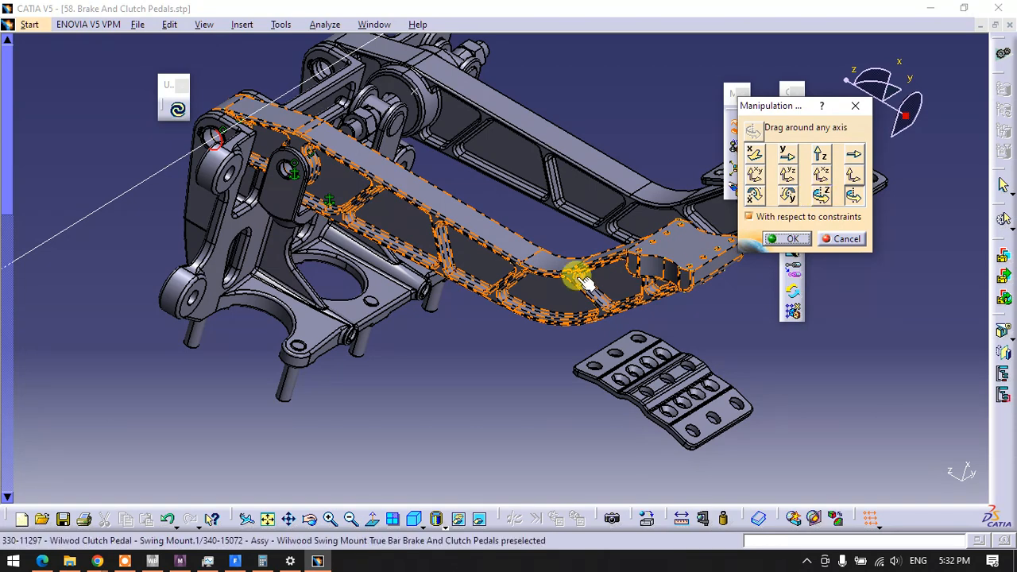
left_click_drag(661, 267, 643, 345)
left_click_drag(680, 258, 675, 291)
left_click_drag(670, 206, 668, 205)
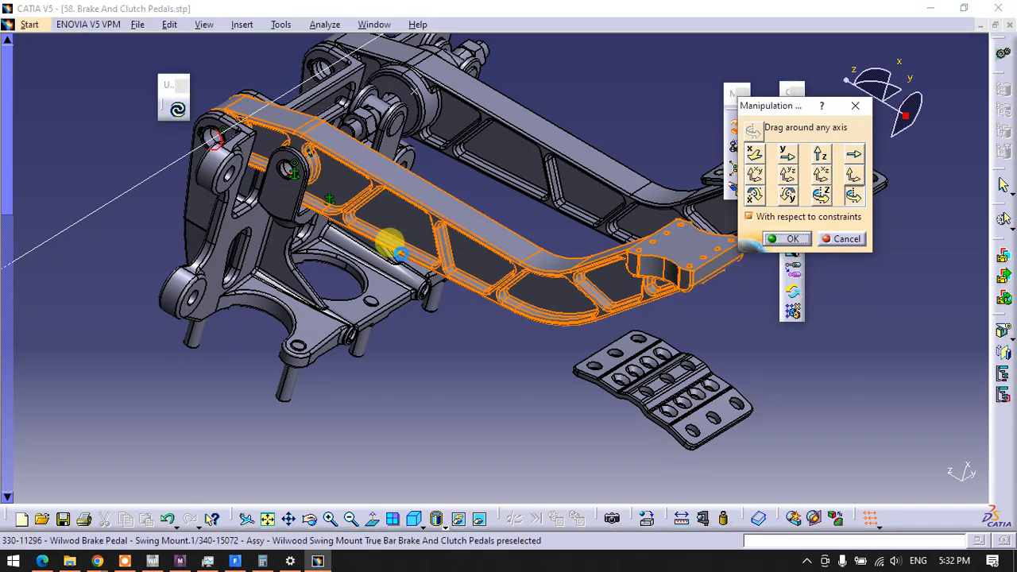
right_click(294, 175)
left_click(797, 227)
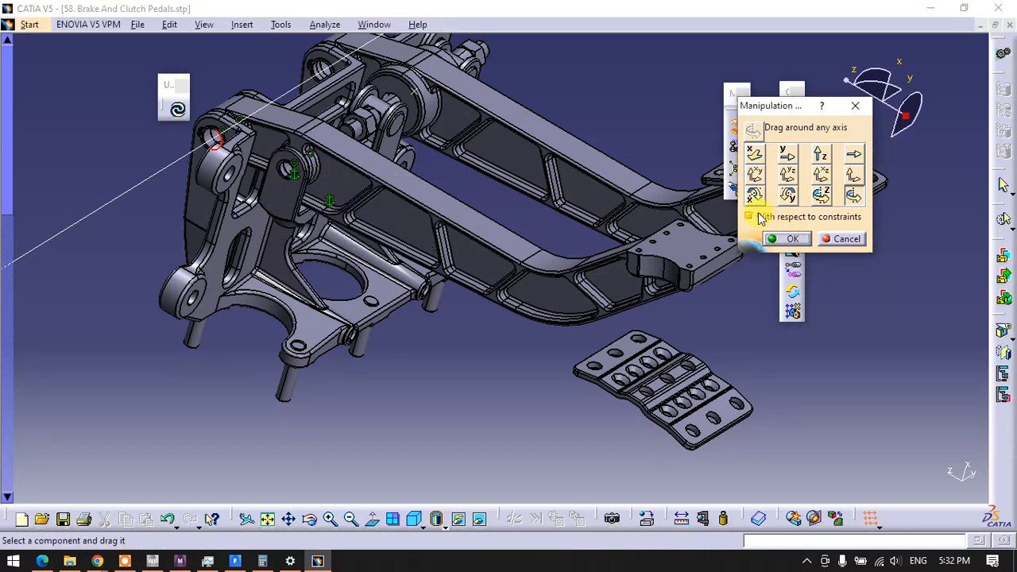
left_click(790, 239)
Delete the fix constraint on the clutch clevis and review the assembly's remaining constraints in the specification tree
left_click(282, 167)
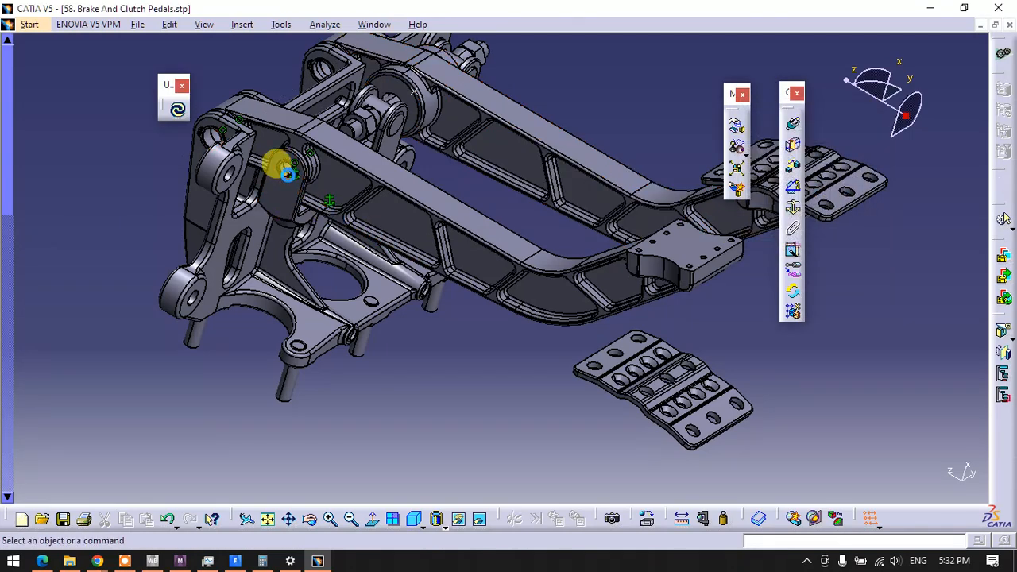
right_click(296, 183)
left_click(329, 355)
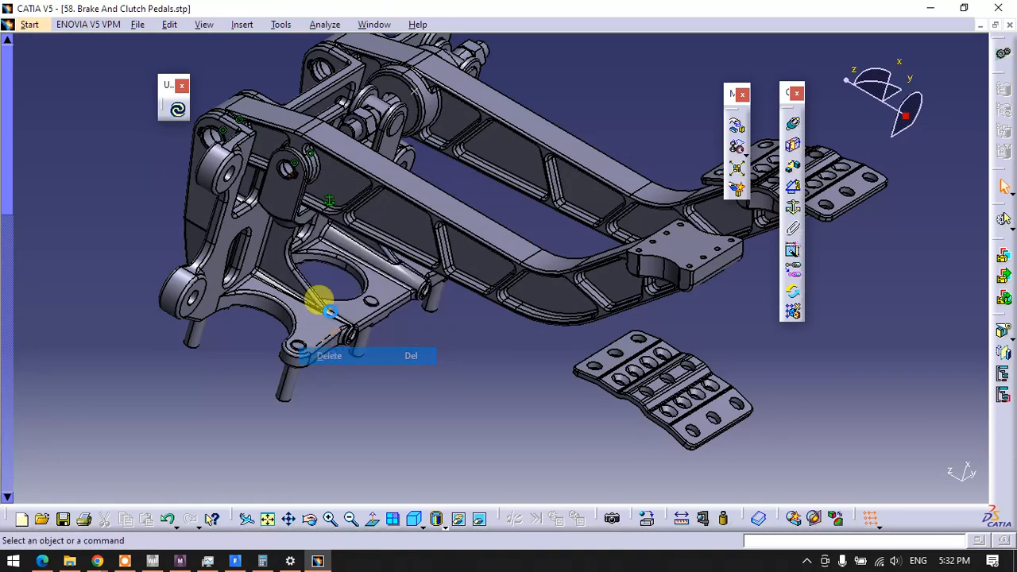
left_click(792, 207)
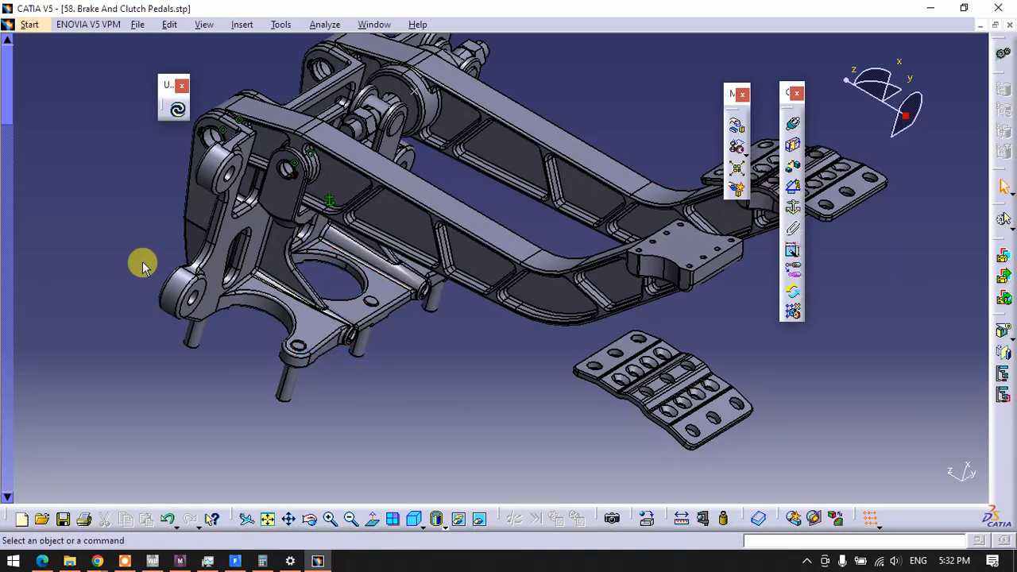
key("F3")
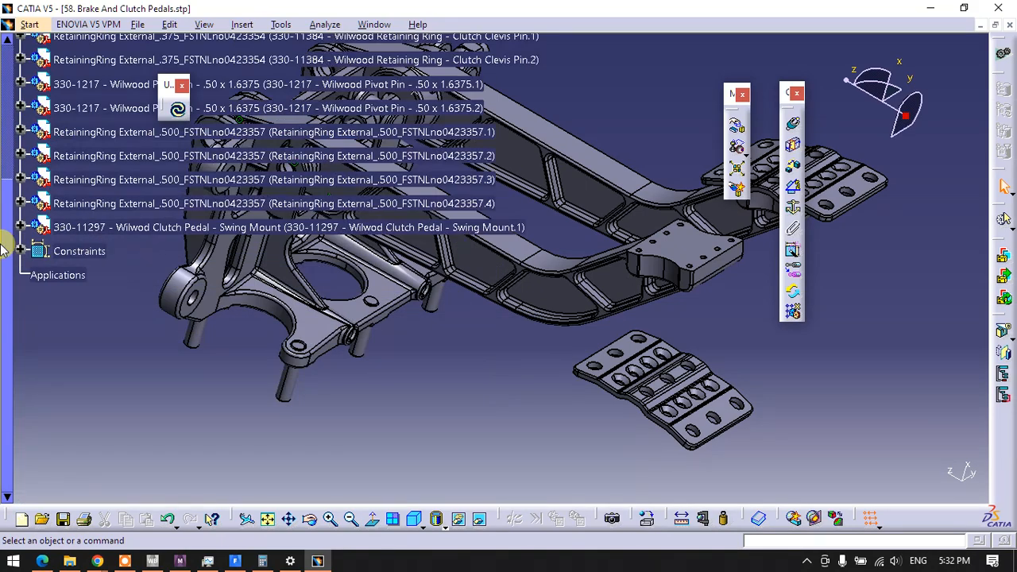
left_click(19, 251)
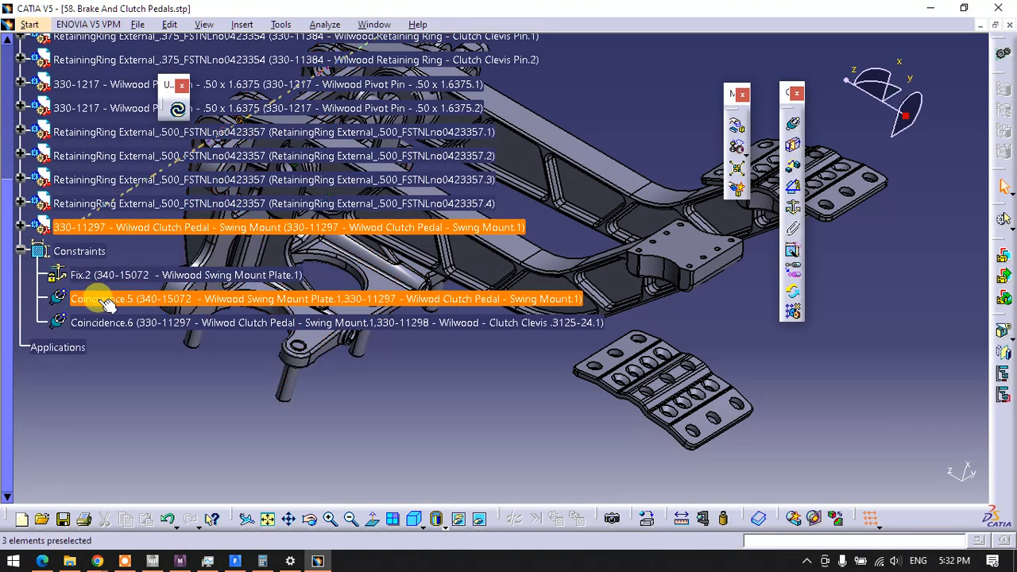
scroll(102, 355, "up", 8)
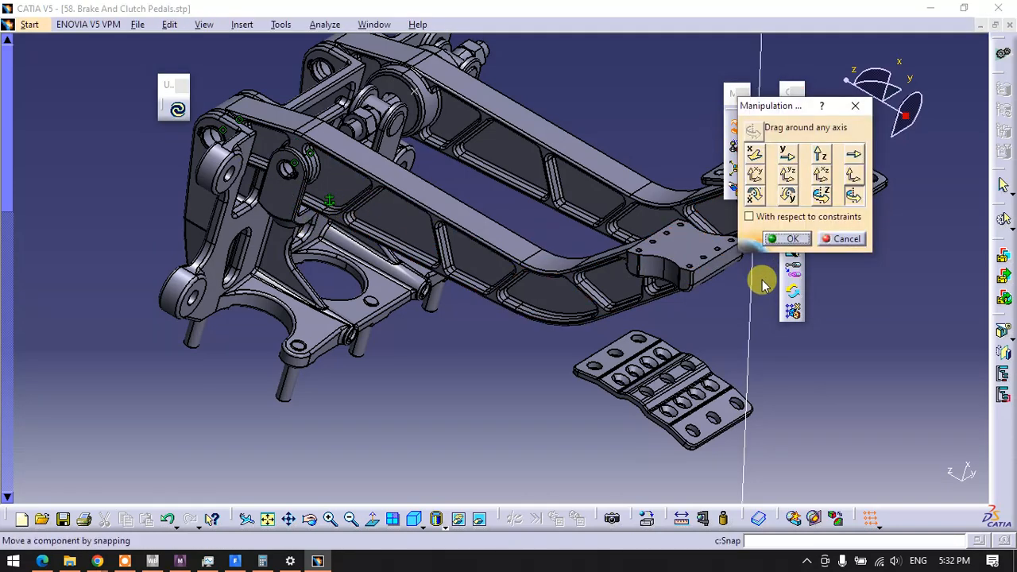
Try again to rotate the clutch pedal about the mount plate's pivot hole axis with respect to constraints
left_click(217, 137)
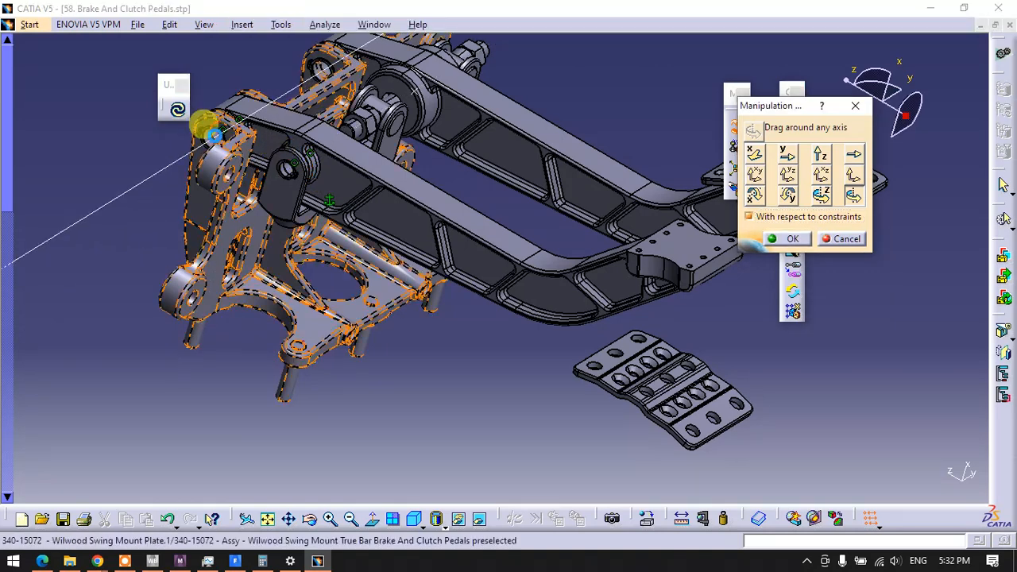
left_click_drag(656, 269, 582, 235)
left_click(855, 243)
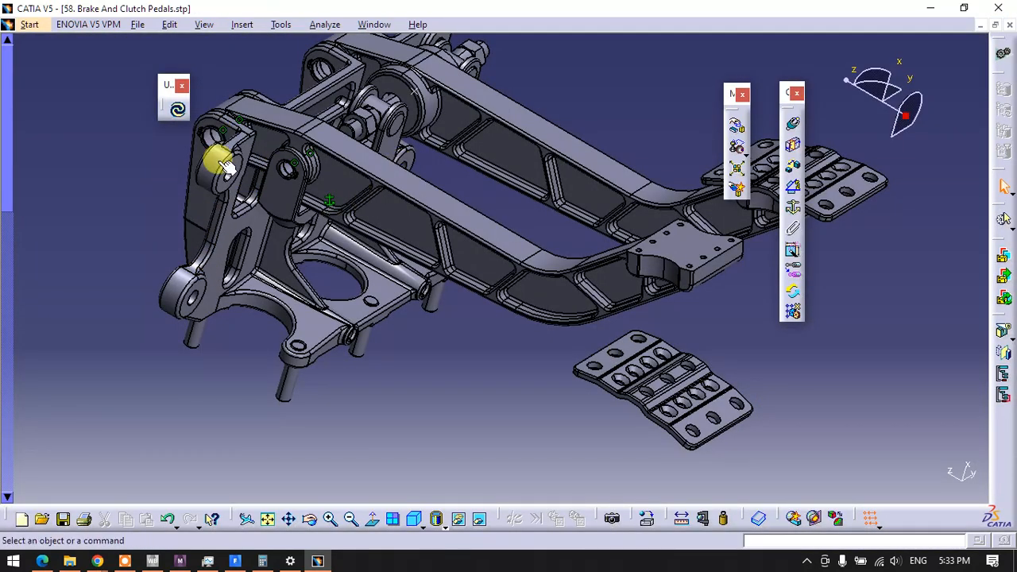
Start adding a contact constraint to the pedal assembly
middle_click_drag(342, 250, 341, 367)
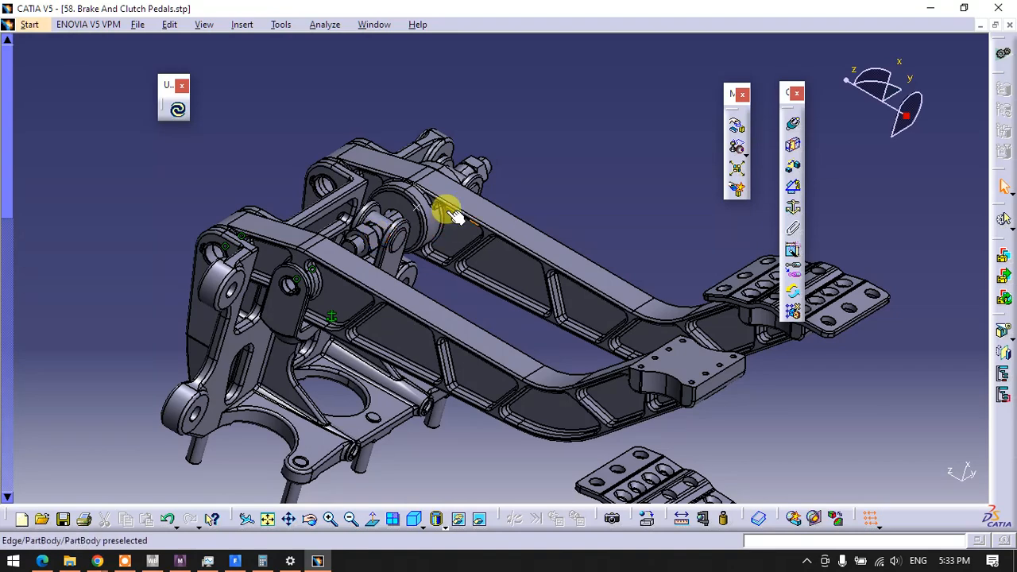
middle_click_drag(452, 215, 400, 279)
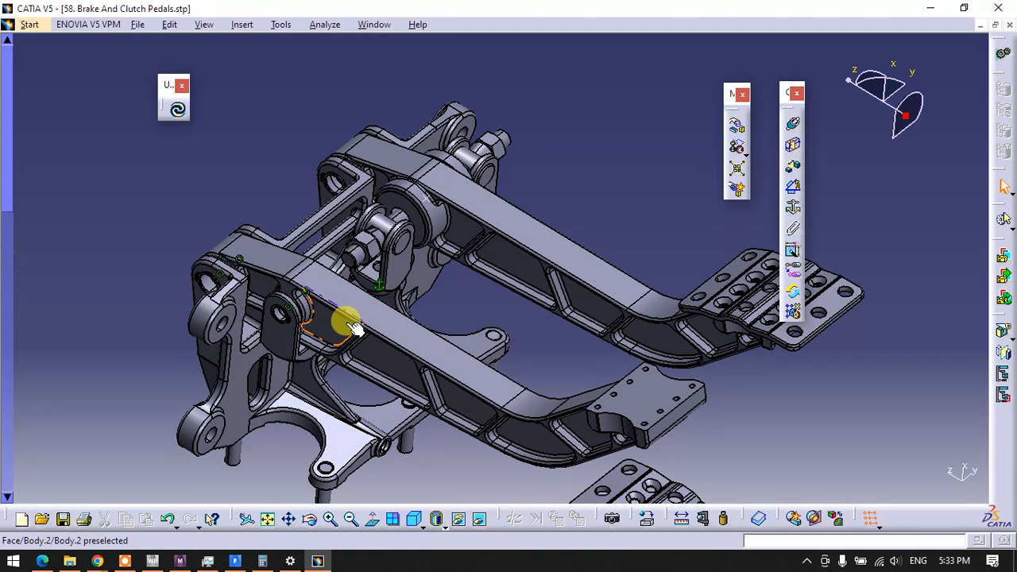
middle_click_drag(370, 259, 421, 197)
middle_click_drag(437, 285, 484, 351)
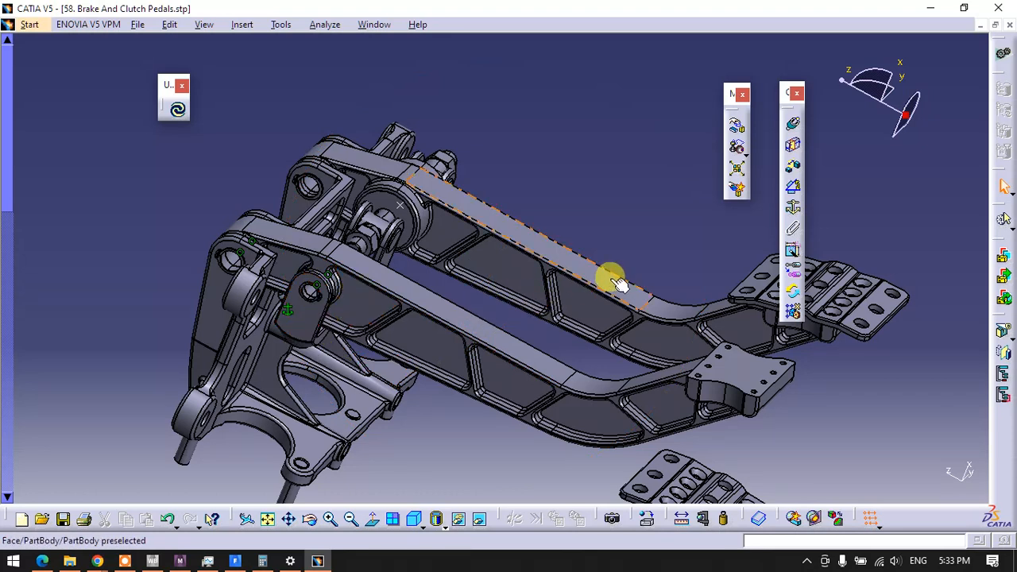
left_click(792, 144)
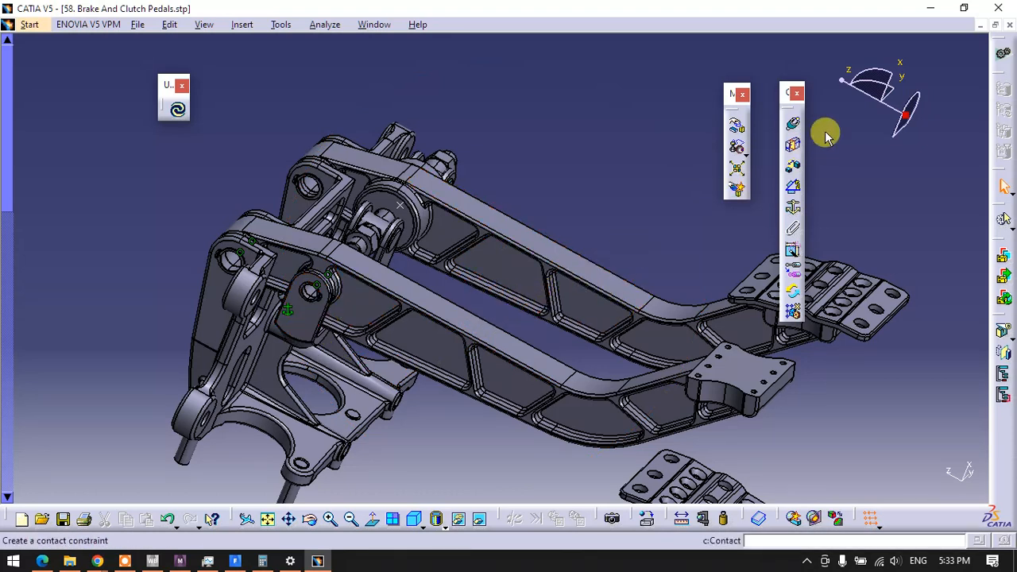